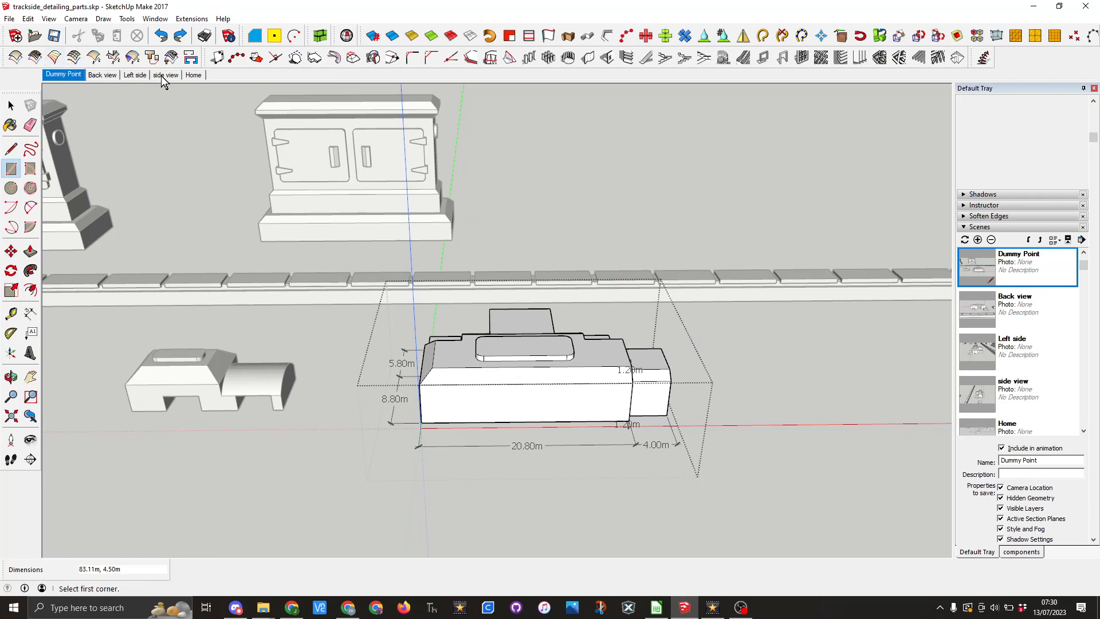
Step: Update the Back view scene and switch to the Home scene
right_click(95, 78)
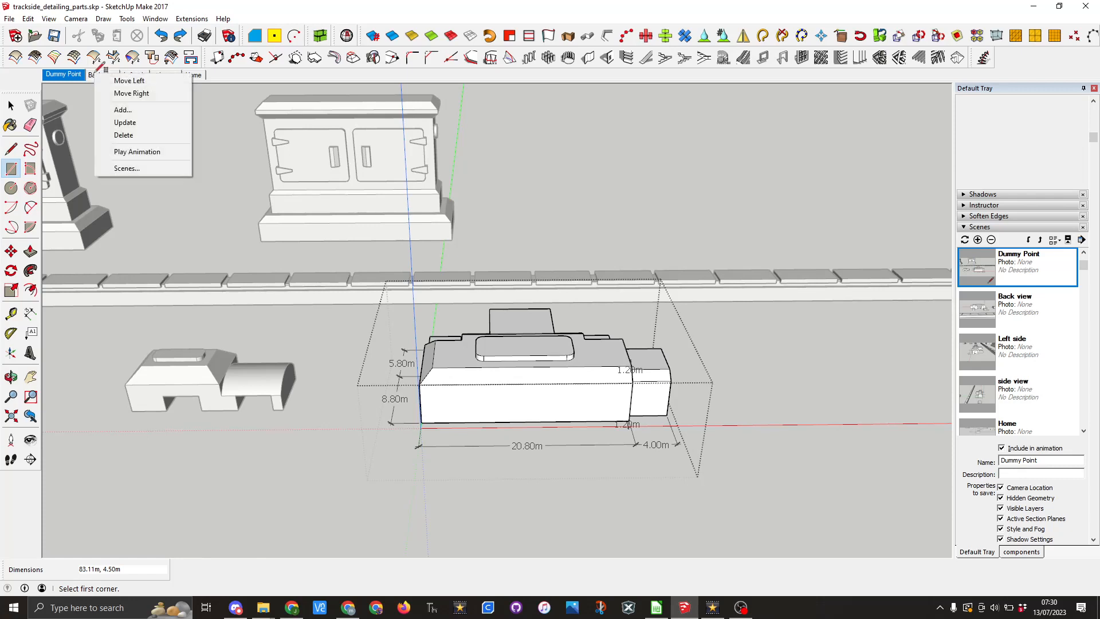
click(125, 122)
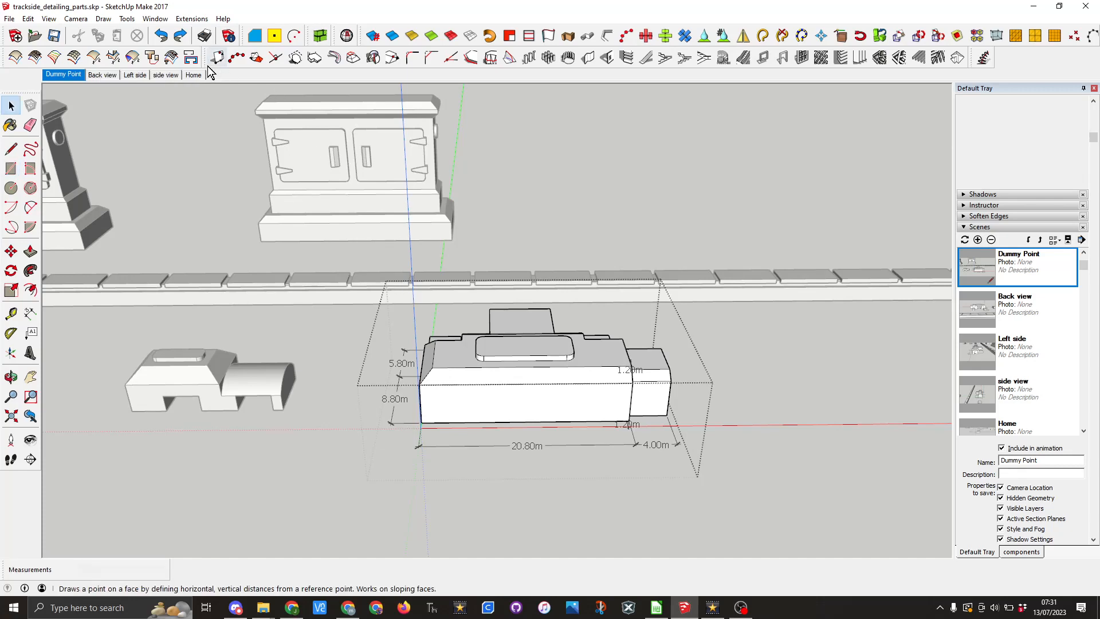
click(194, 75)
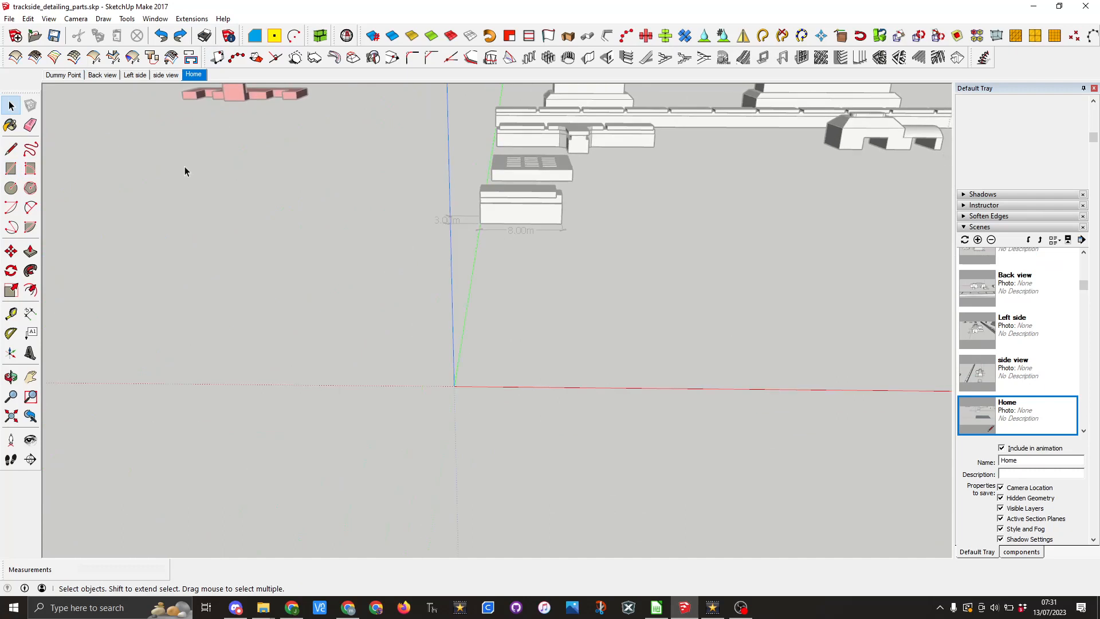
Step: Draw a 20.8 m by 8.8 m rectangle on the ground plane, starting at the origin
key(r)
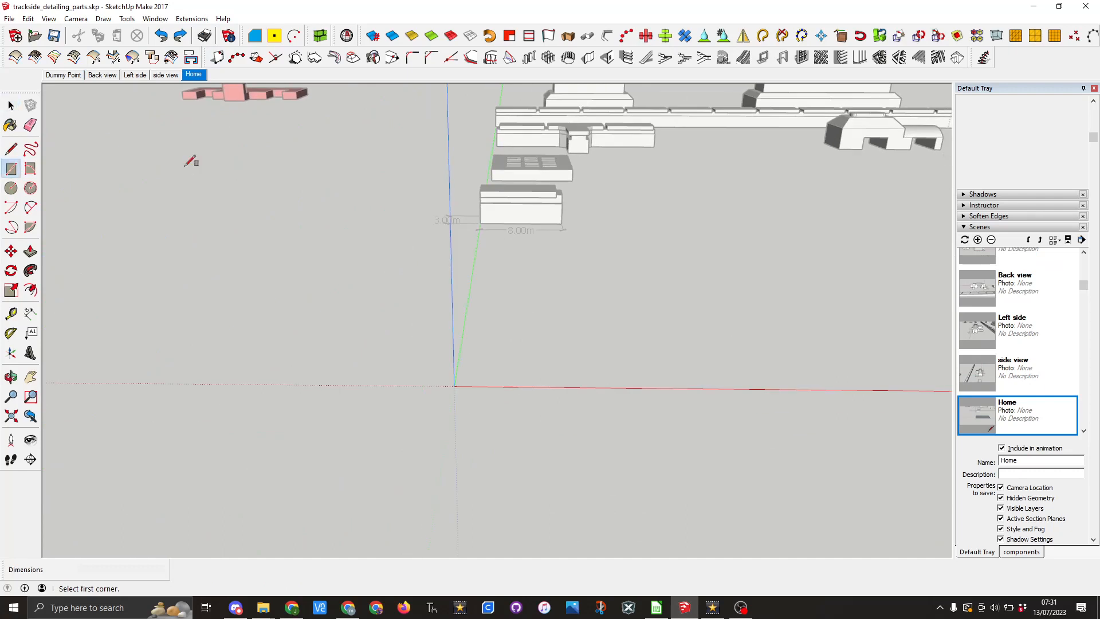
click(454, 386)
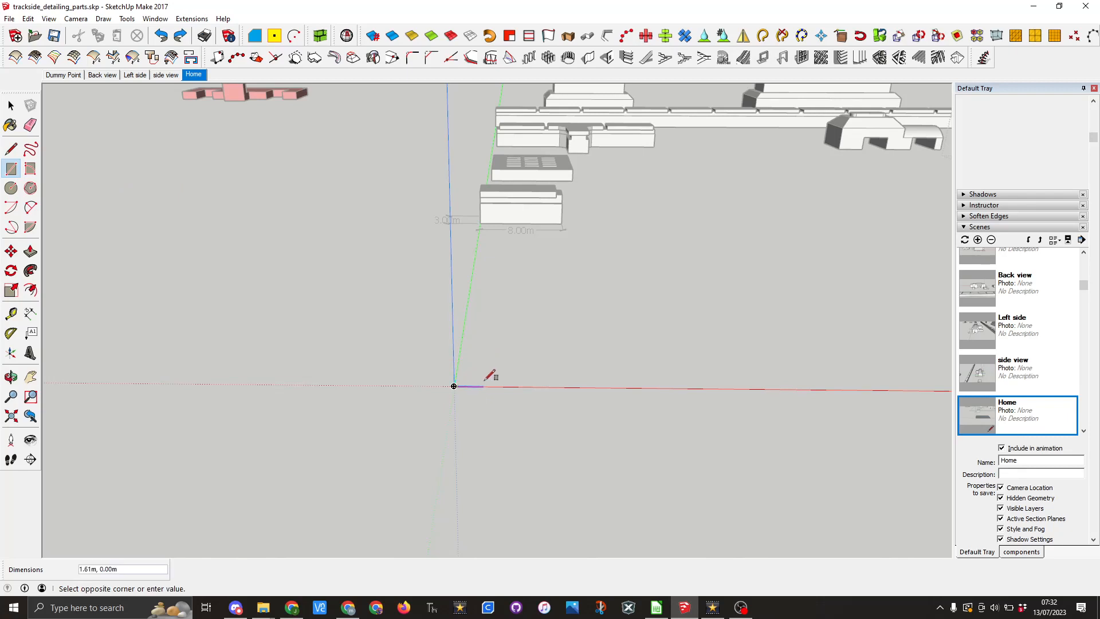
click(597, 349)
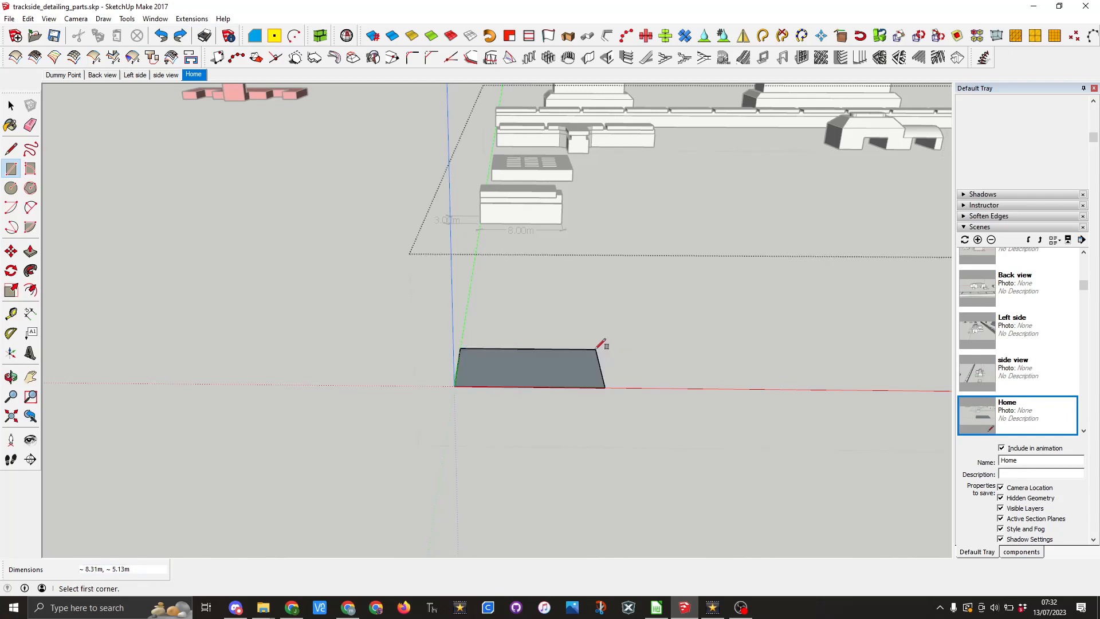
text(20.8,)
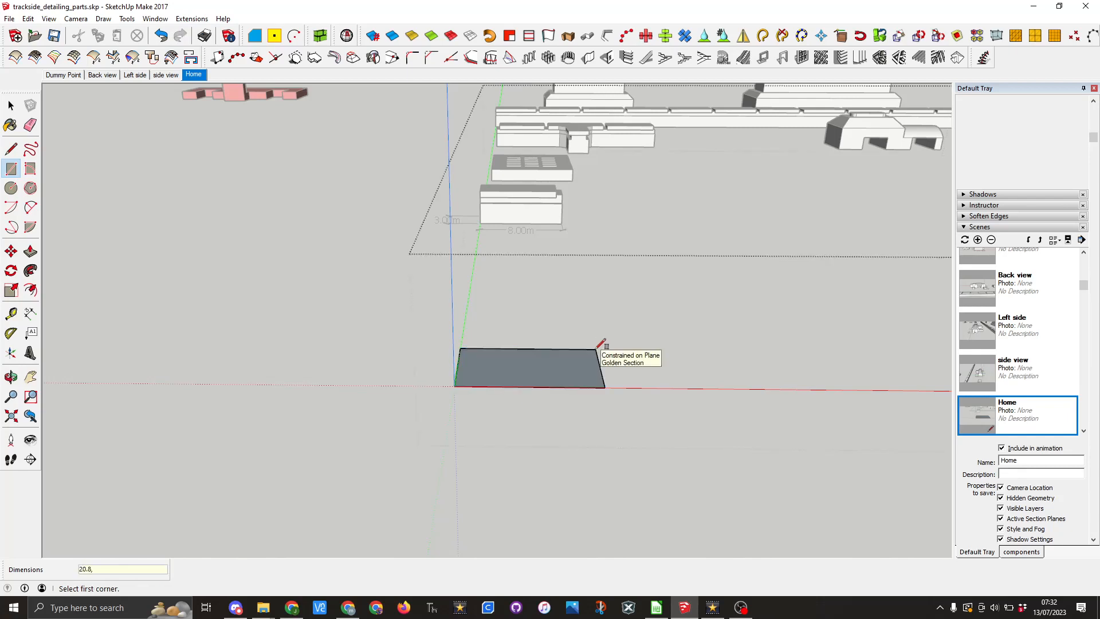
text(8.8)
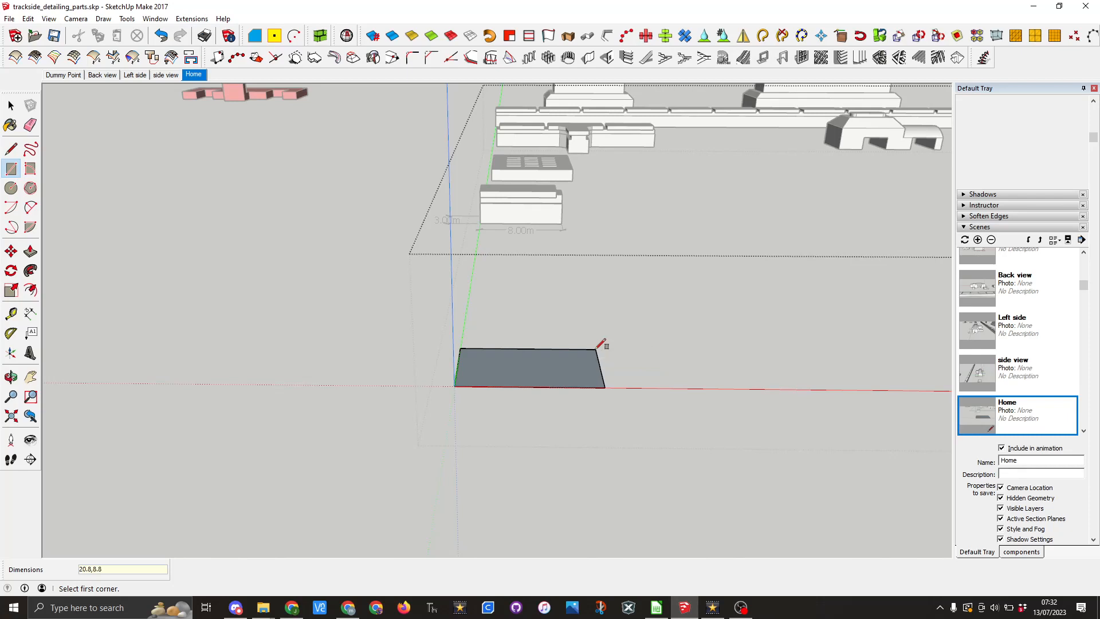
key(Return)
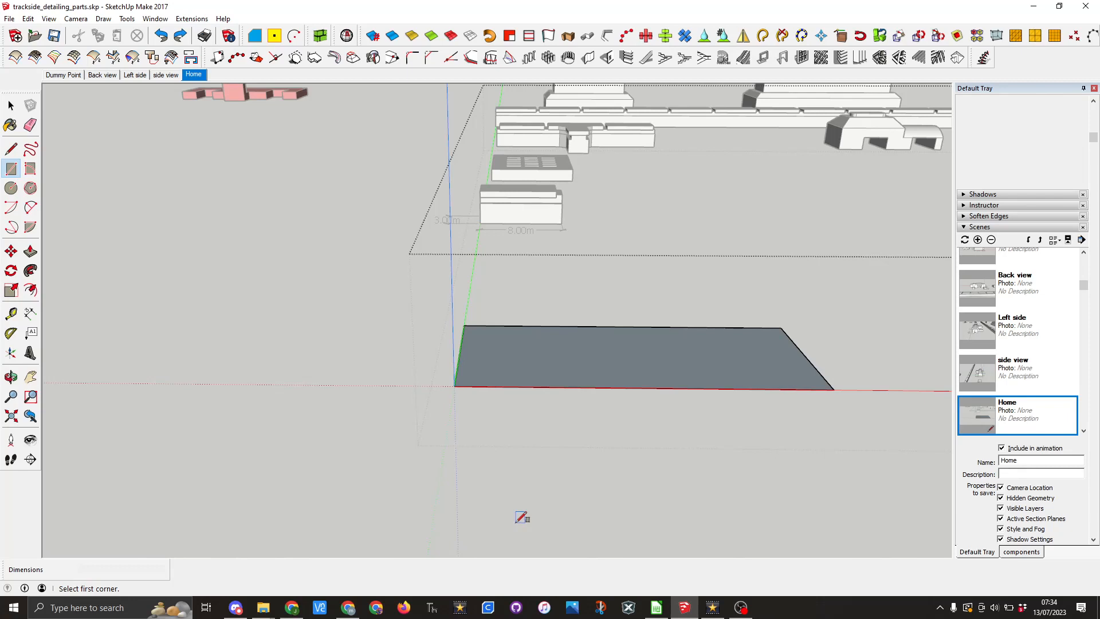
Step: Try pulling the rectangle up 4.5 m with Push/Pull, and undo the extrusion
key(p)
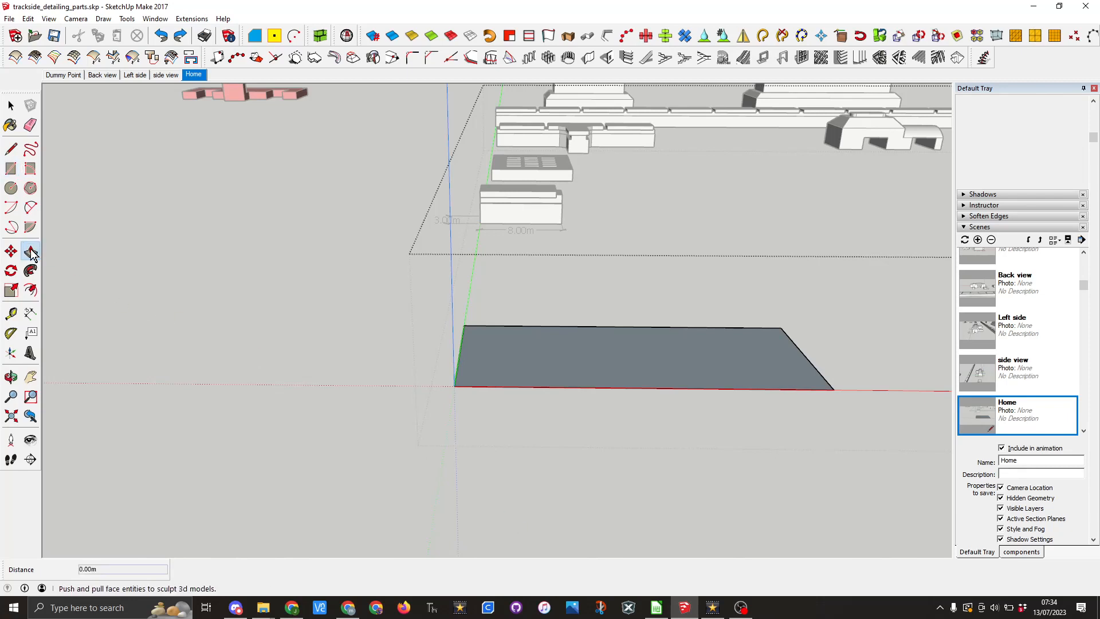
click(551, 373)
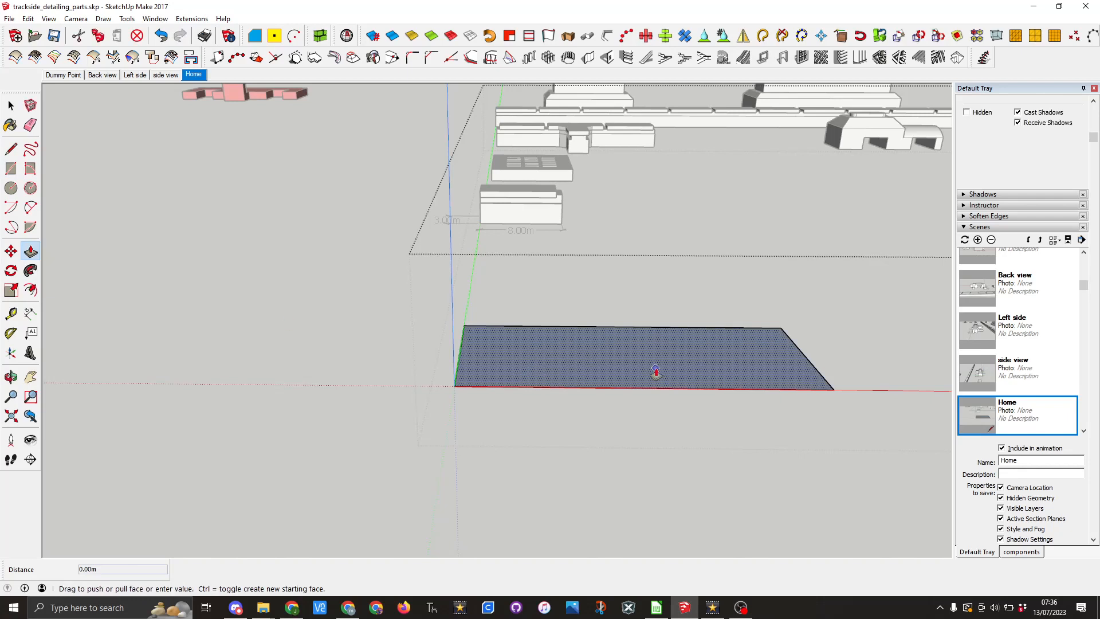
click(655, 338)
text(4)
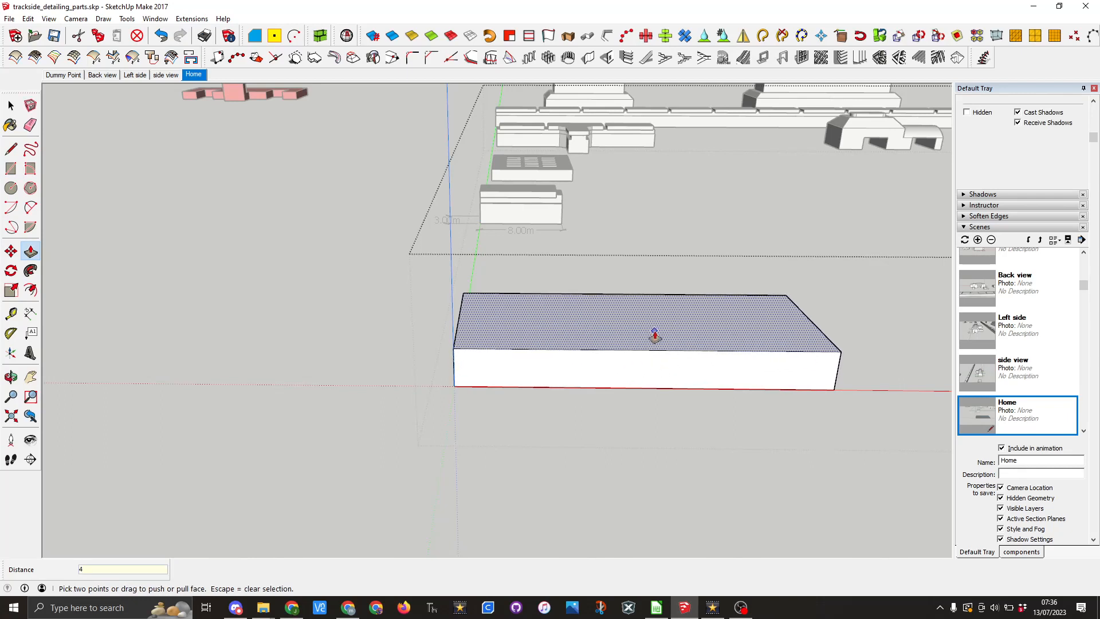
text(.5)
key(Return)
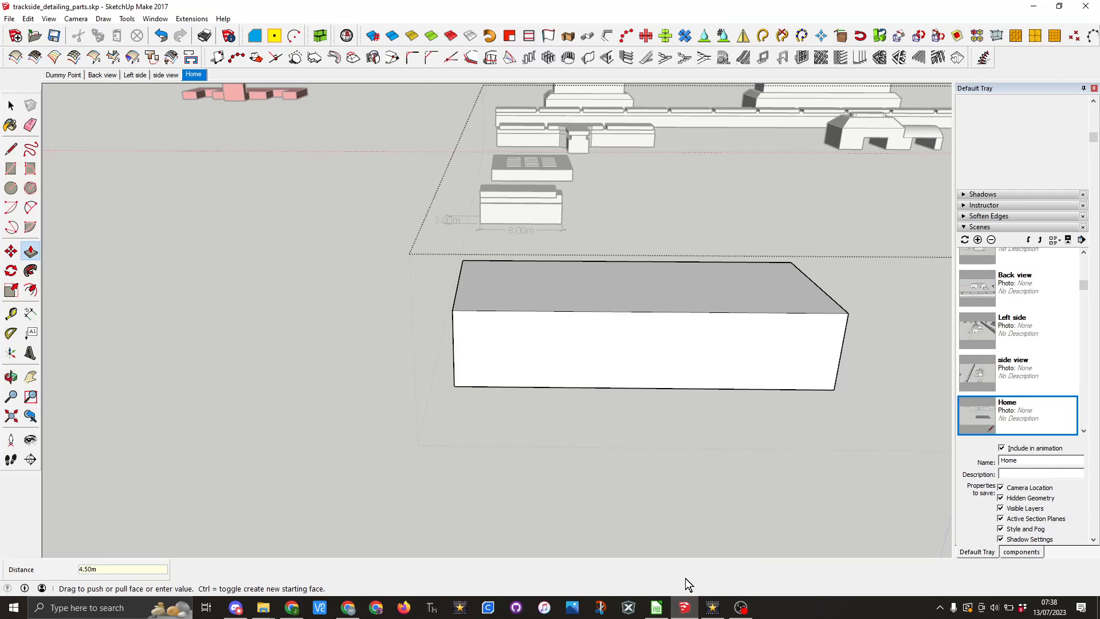
key(ctrl+z)
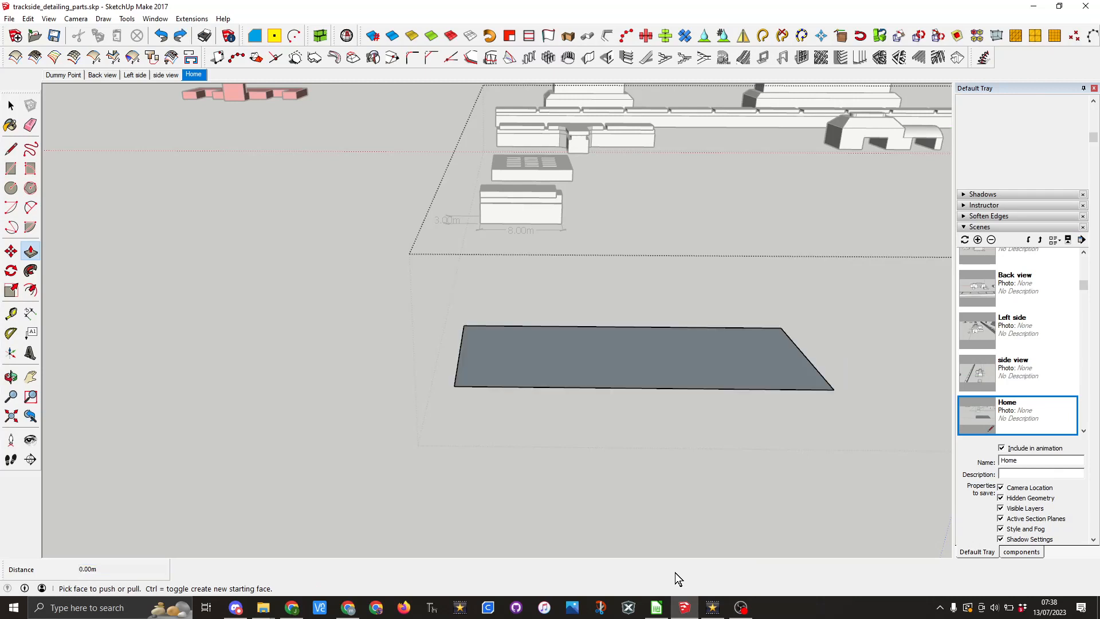
Step: Pull the rectangle upward about 3.2 m into a solid box
click(647, 370)
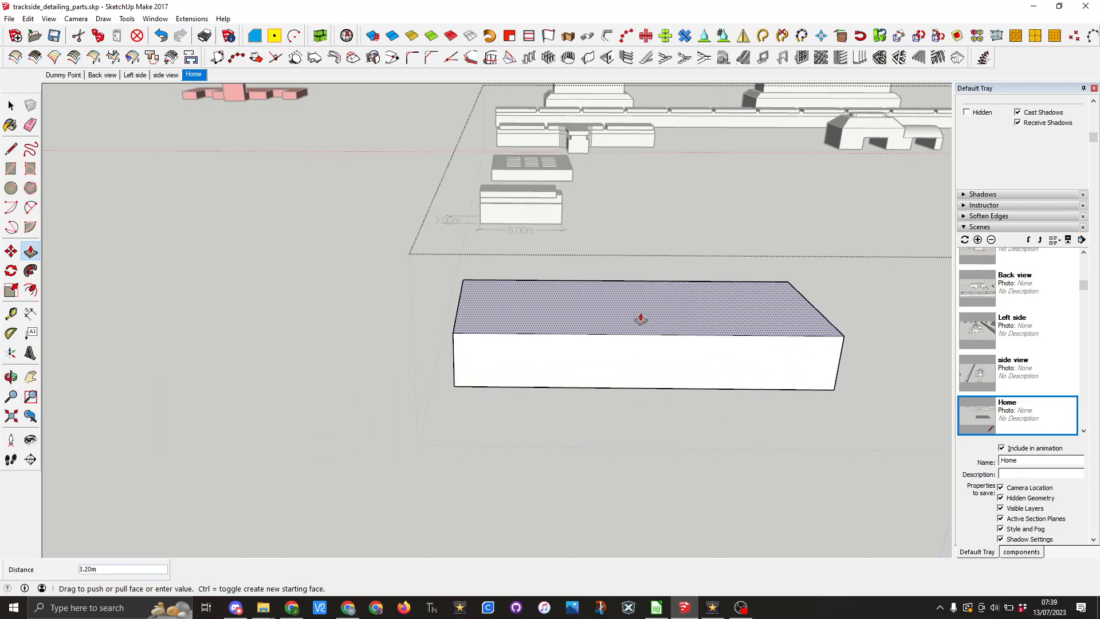
click(641, 318)
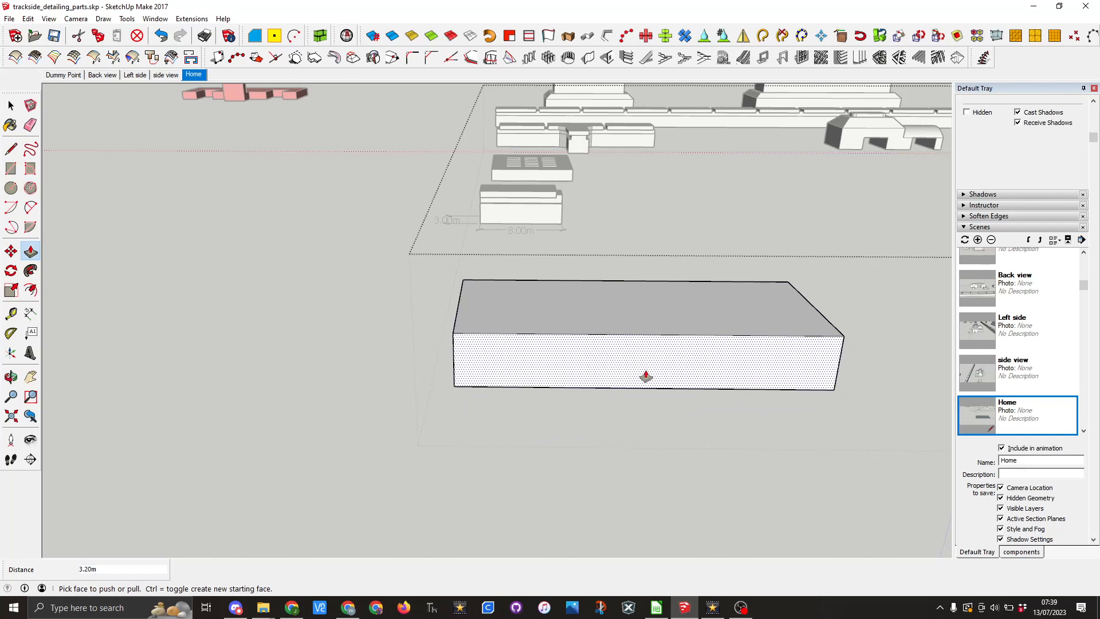
right_click(654, 361)
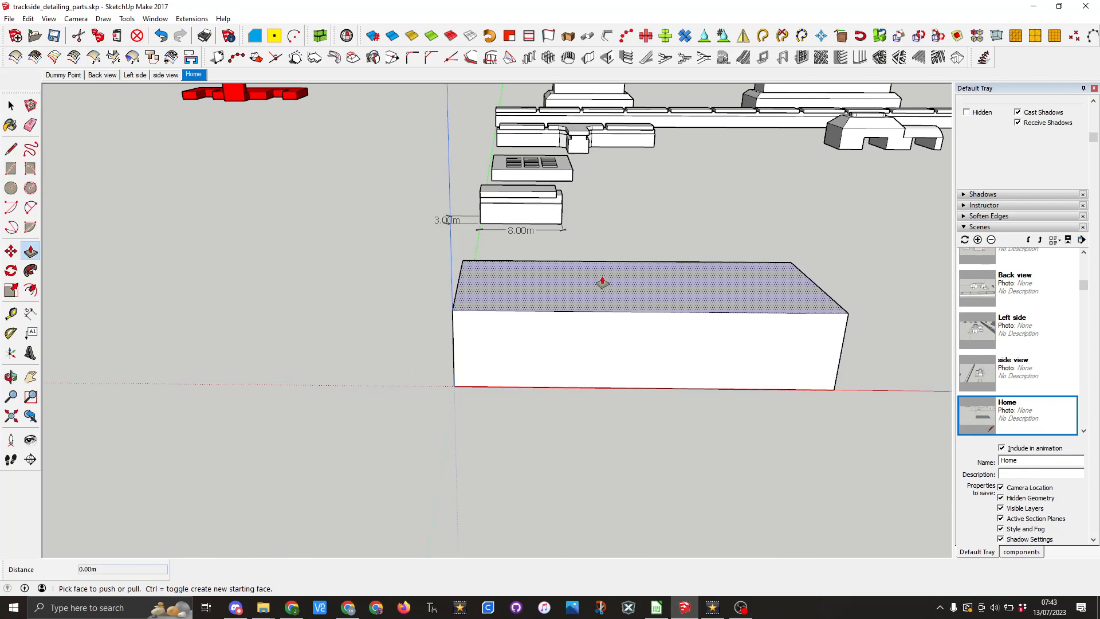
Step: Offset the outline of the box's top face inward by about 2.1 m
click(28, 290)
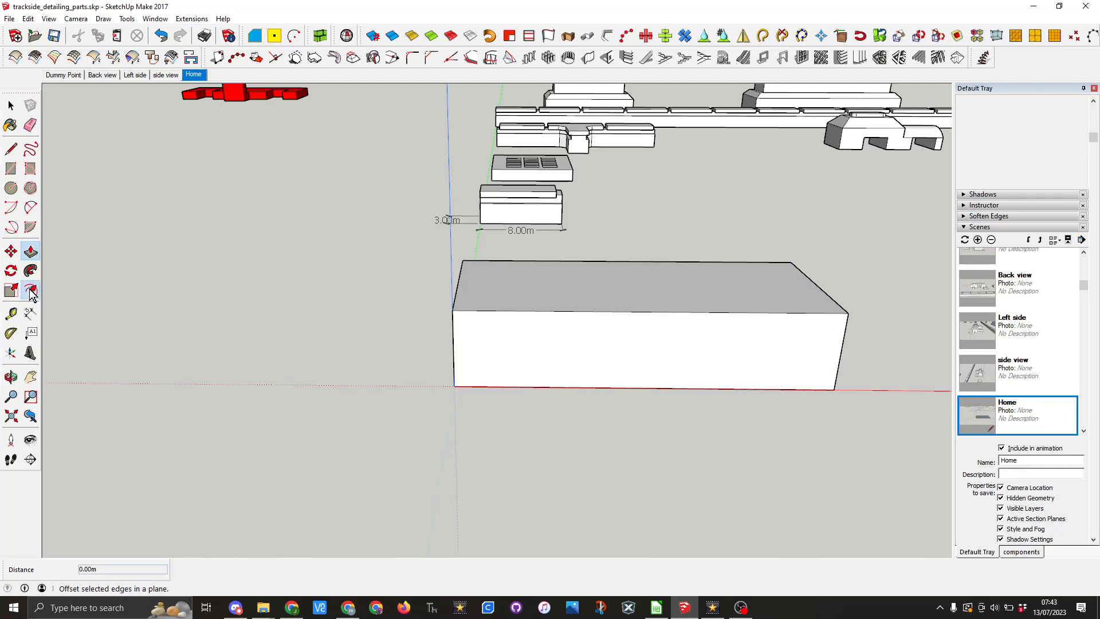
click(457, 299)
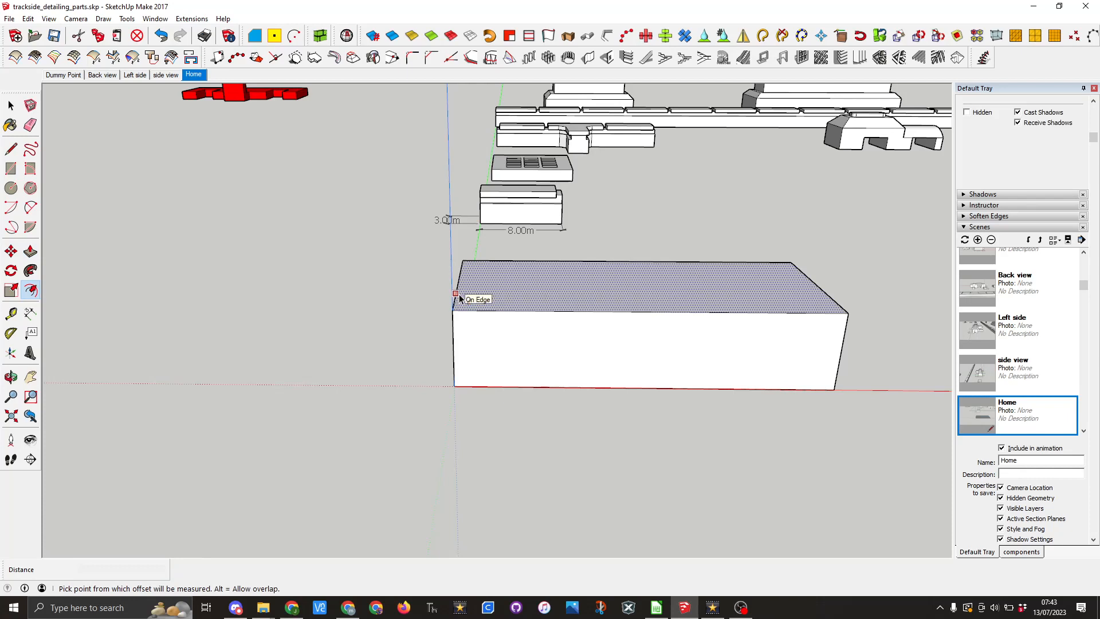
click(459, 298)
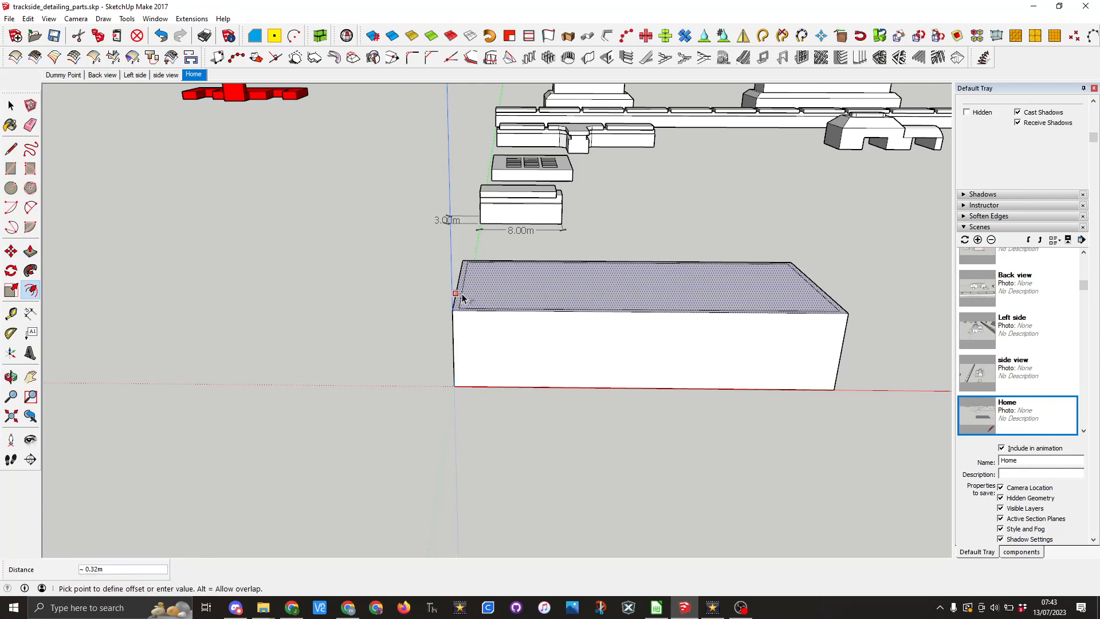
click(491, 297)
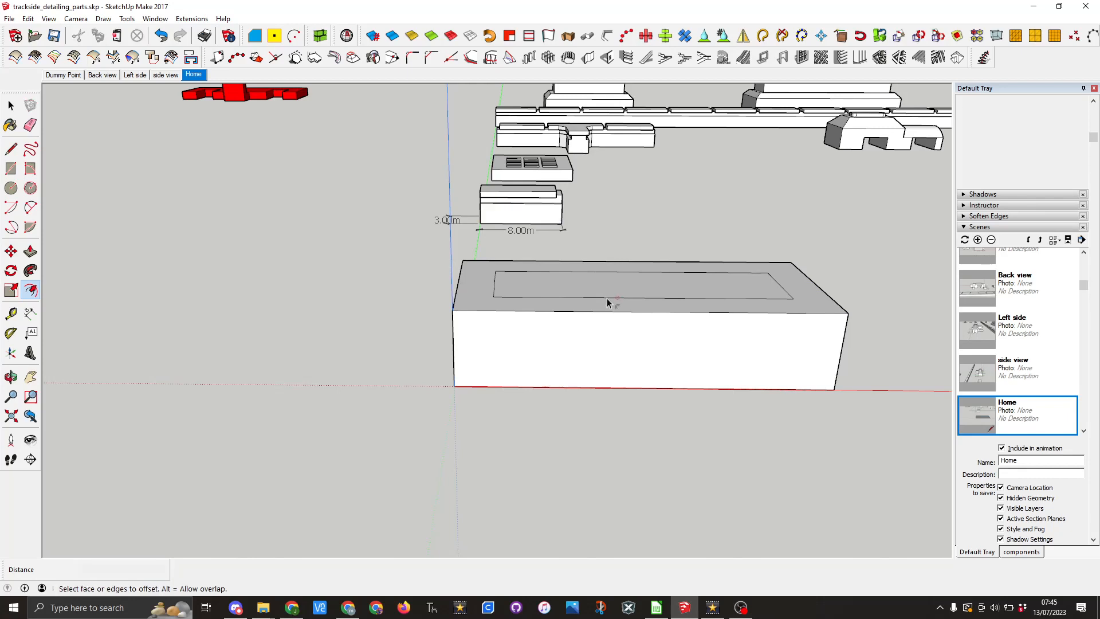
Step: Draw two lines extending the inner rectangle's long sides to the end edge of the box along the red axis
key(l)
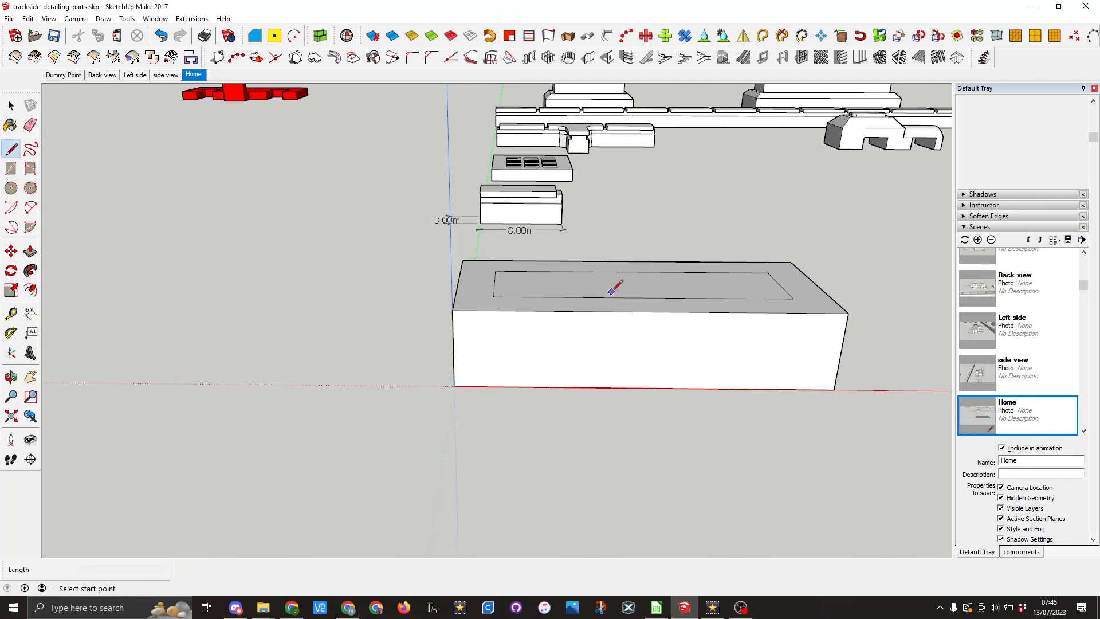
click(795, 299)
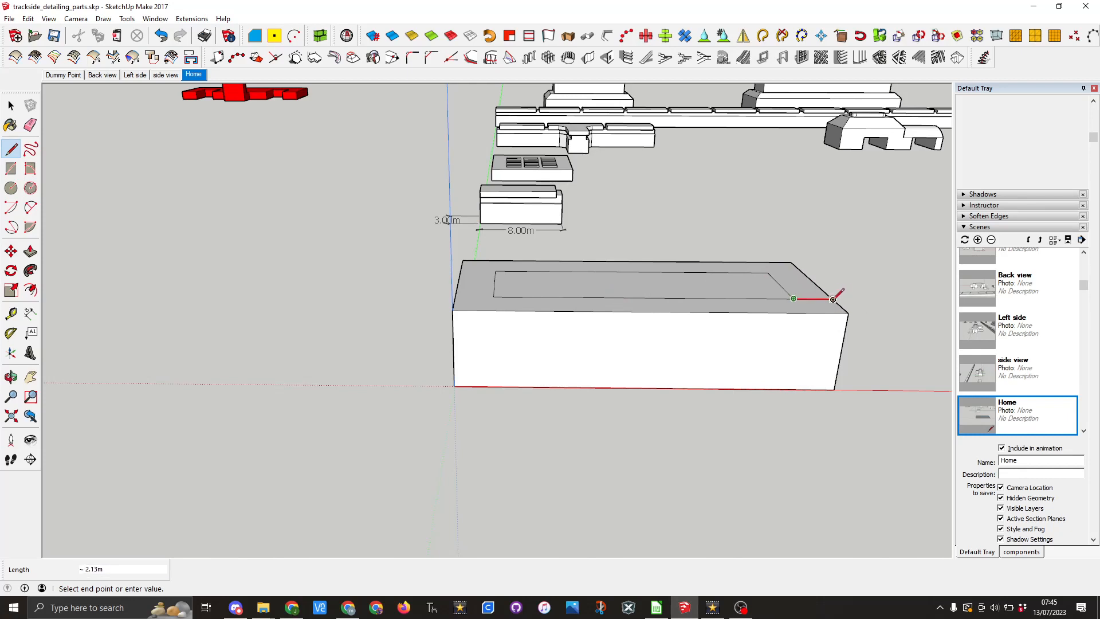
click(833, 299)
click(768, 272)
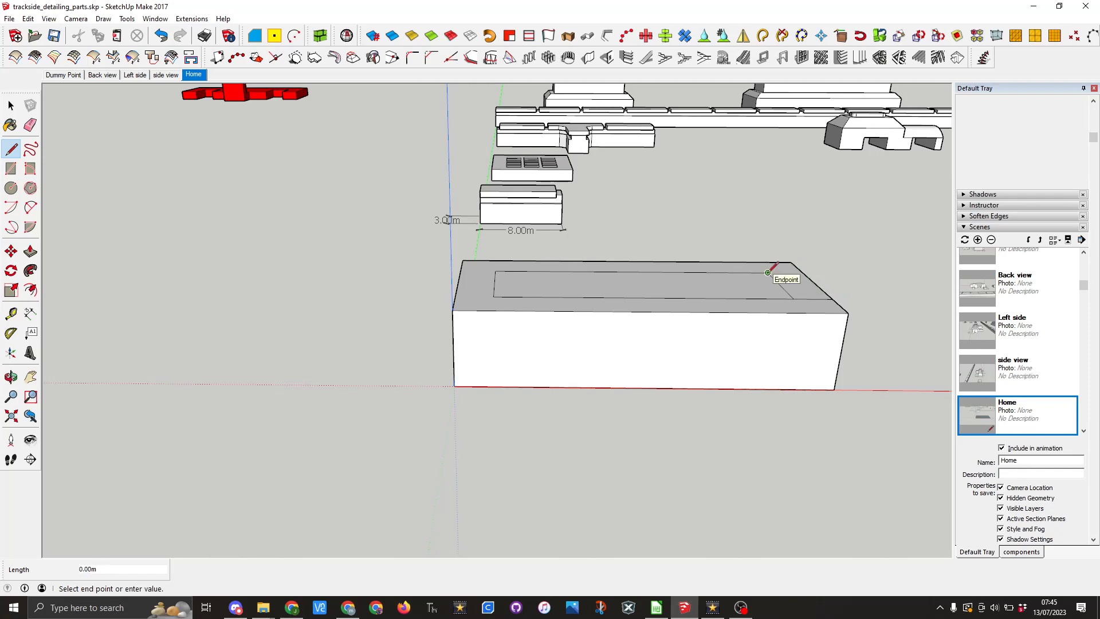
click(803, 273)
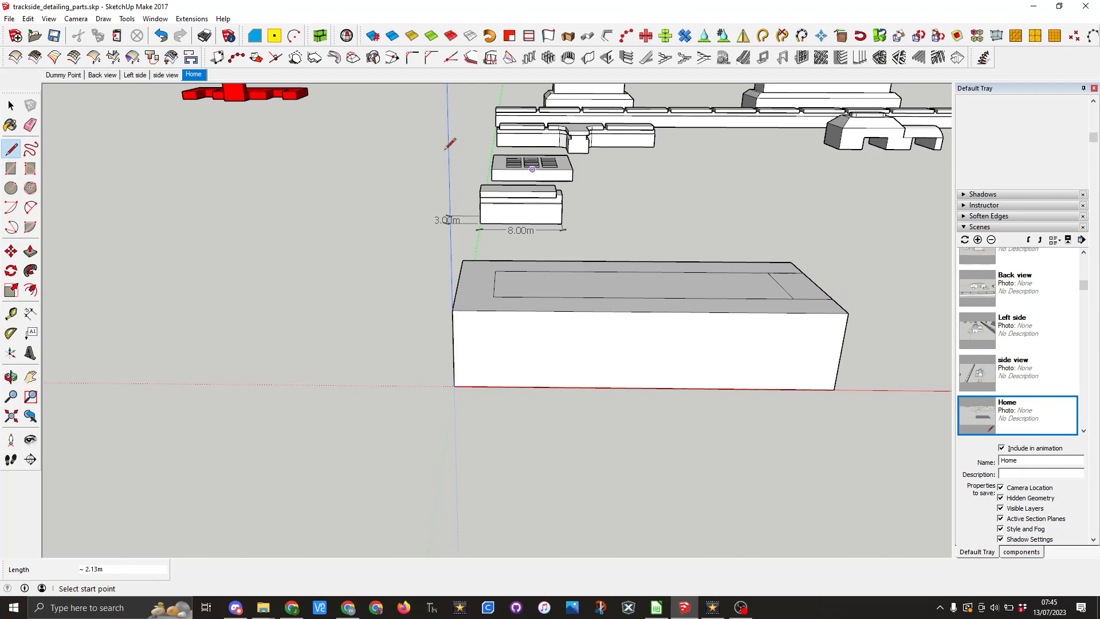
Step: Erase the inner rectangle's short edge between the two extension lines so the inset face runs through to the end
click(32, 126)
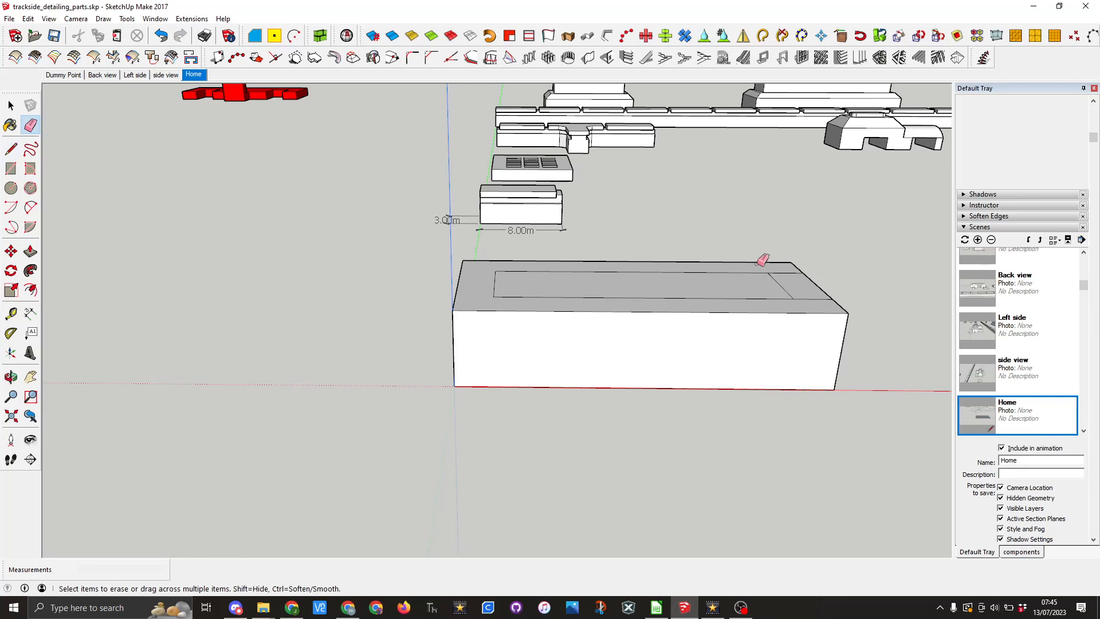
click(782, 285)
key(ctrl+z)
Step: Move the inset top face 1.2 m up along the blue axis to form sloped sides
click(11, 252)
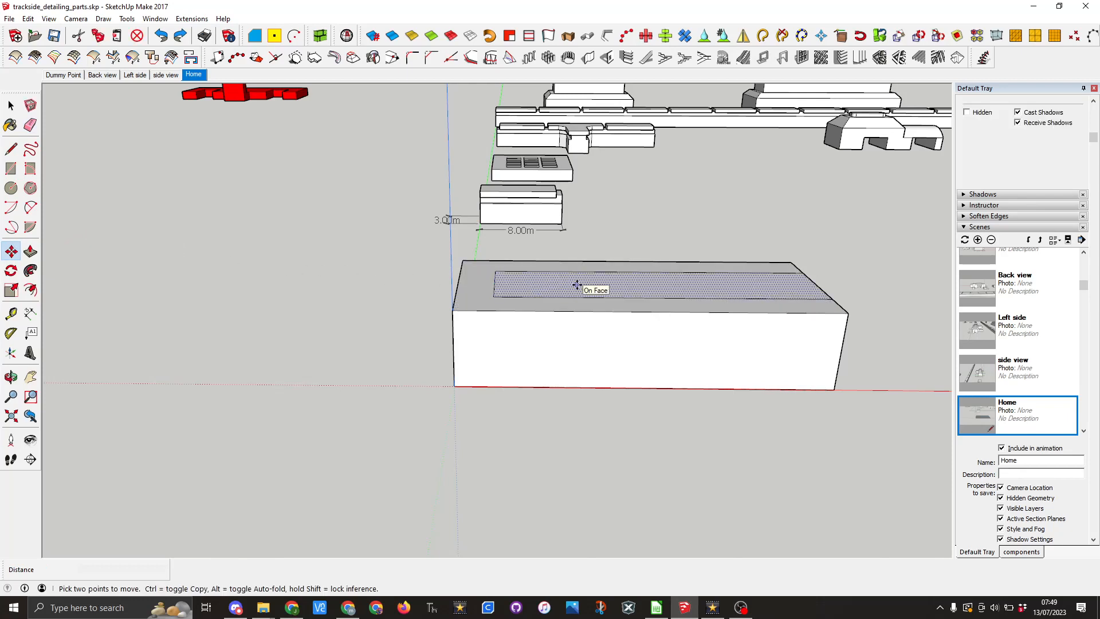
click(577, 285)
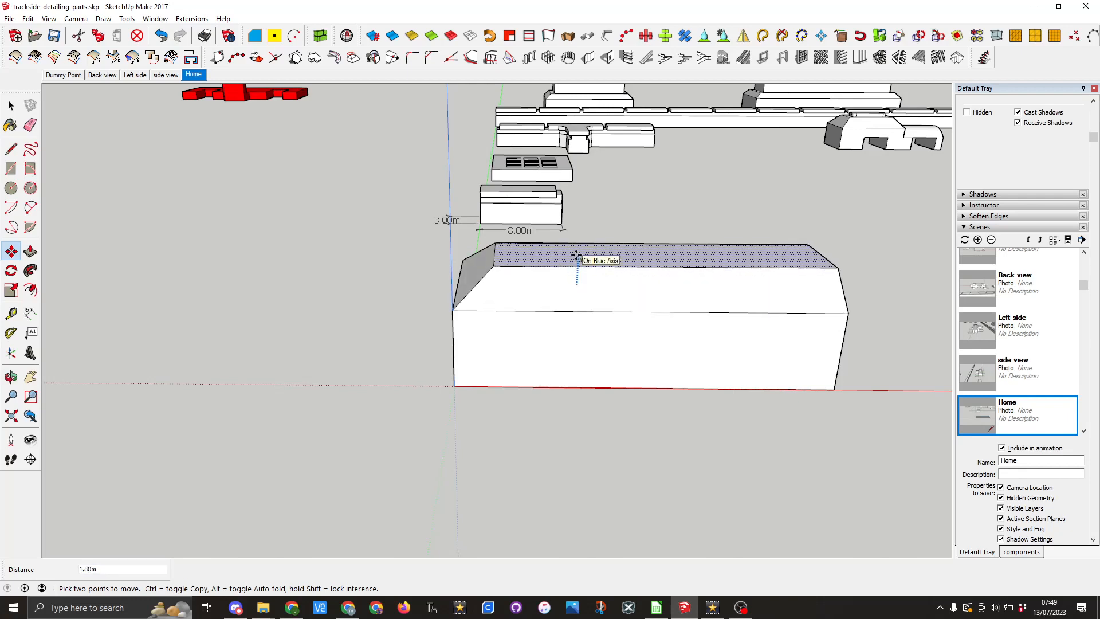
text(1.2)
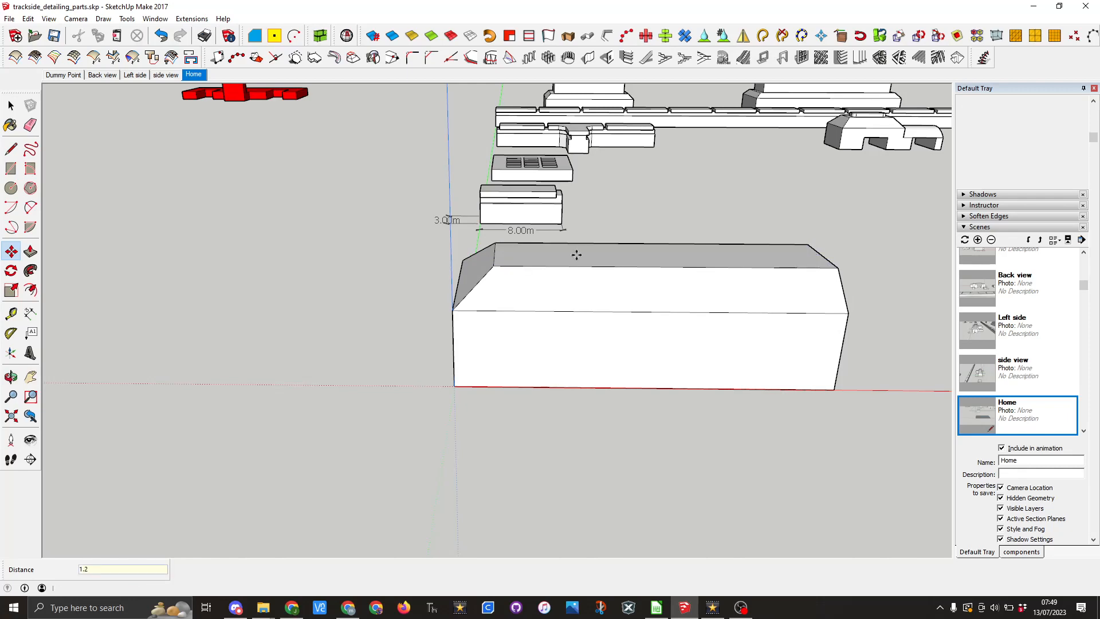
key(Return)
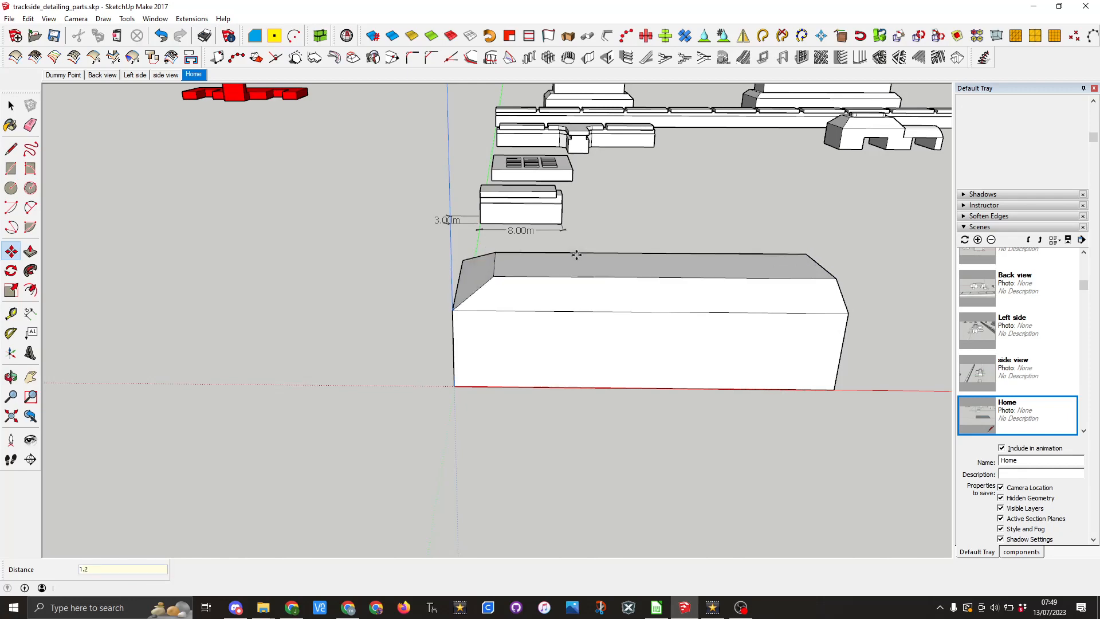
Step: Place a guide parallel to the top face's long edge nearest the red axis, 5.5 m in from that edge
middle_drag(630, 322, 617, 372)
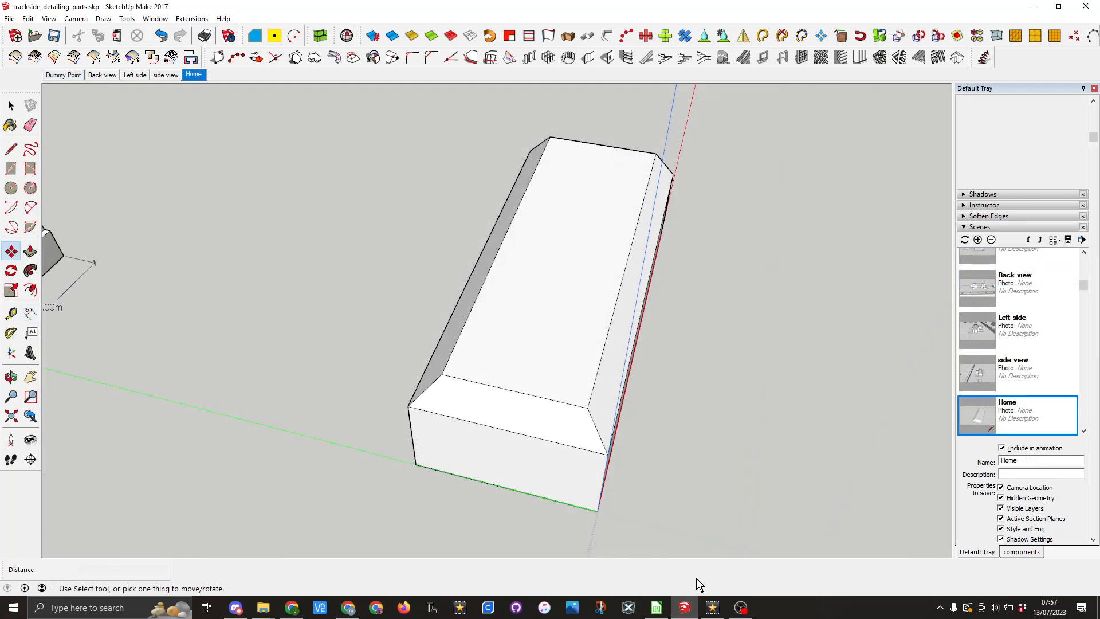
click(11, 313)
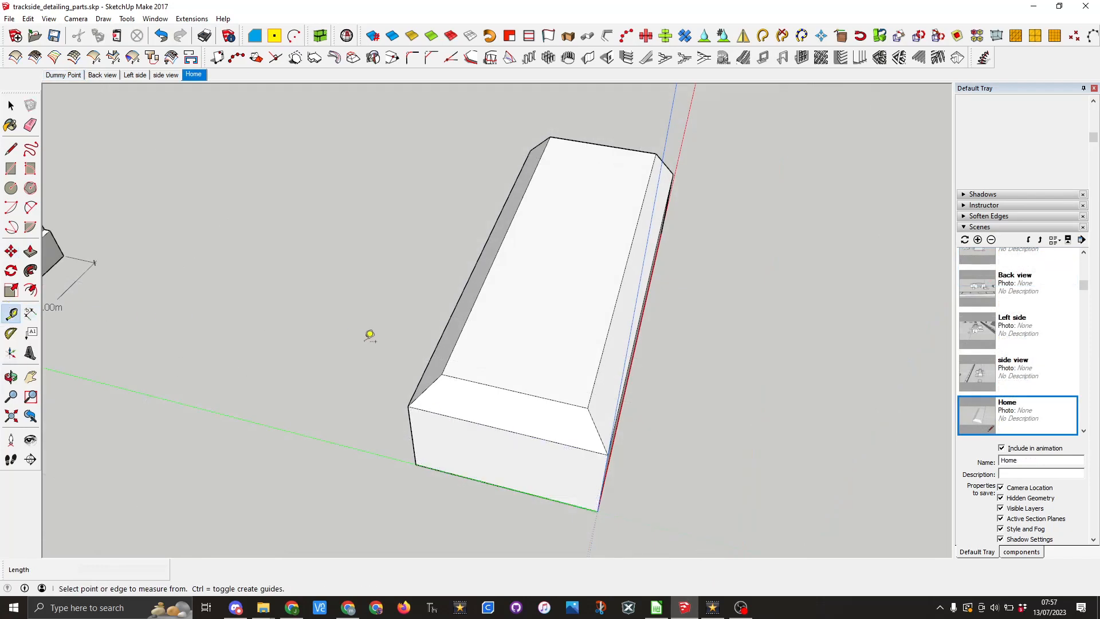
click(604, 350)
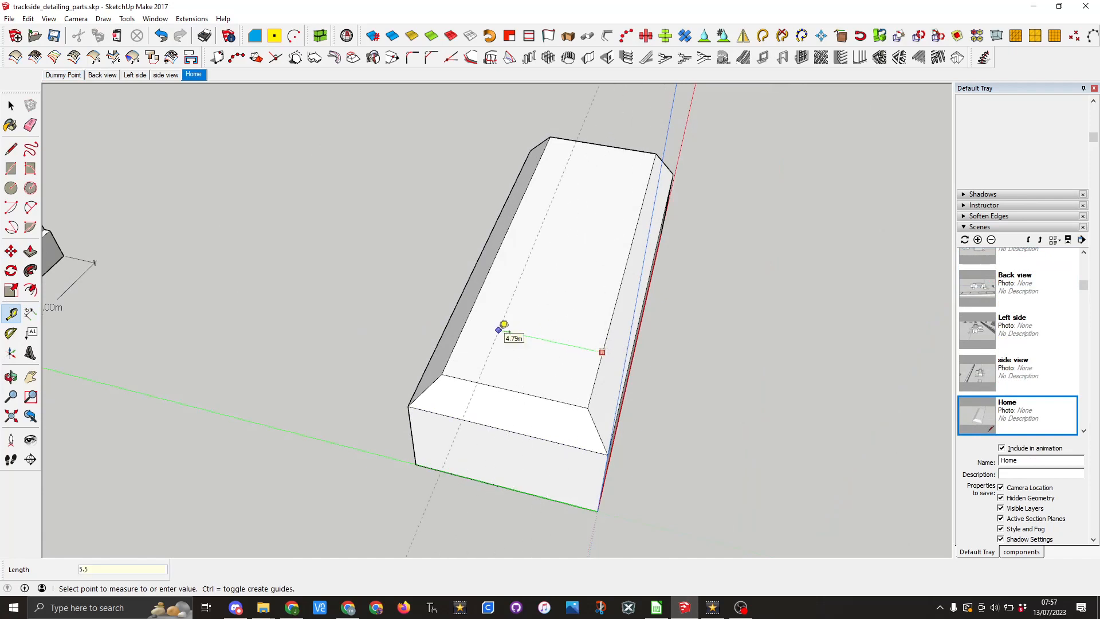
key(Return)
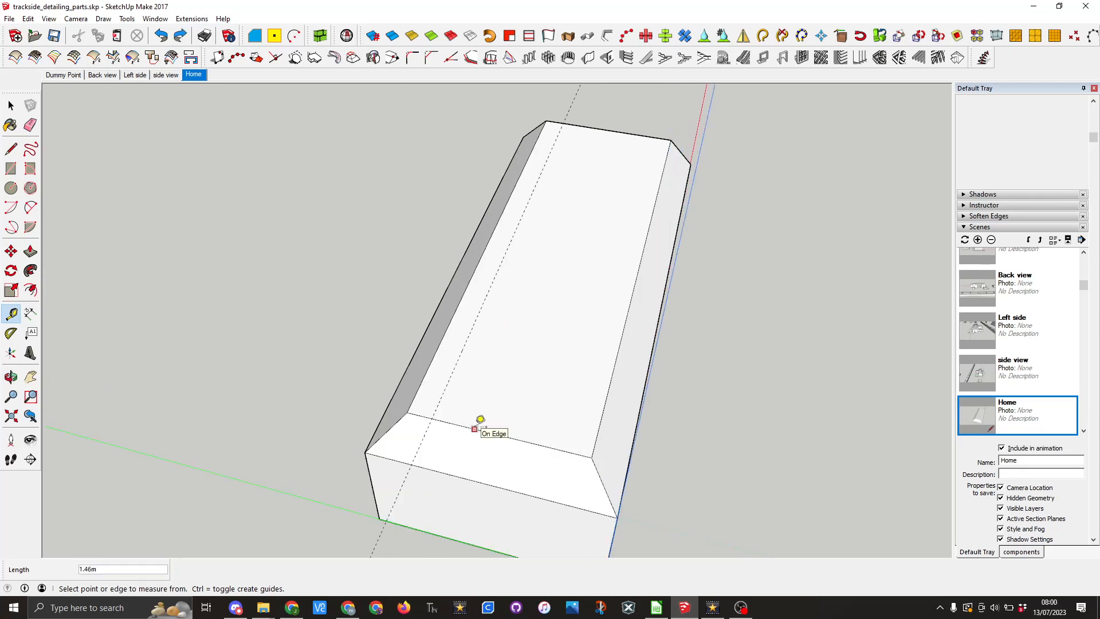
Step: Place cross guides on the top face 2.74 m from its sloped-end edge and 3.98 m from its flush-end edge
click(476, 427)
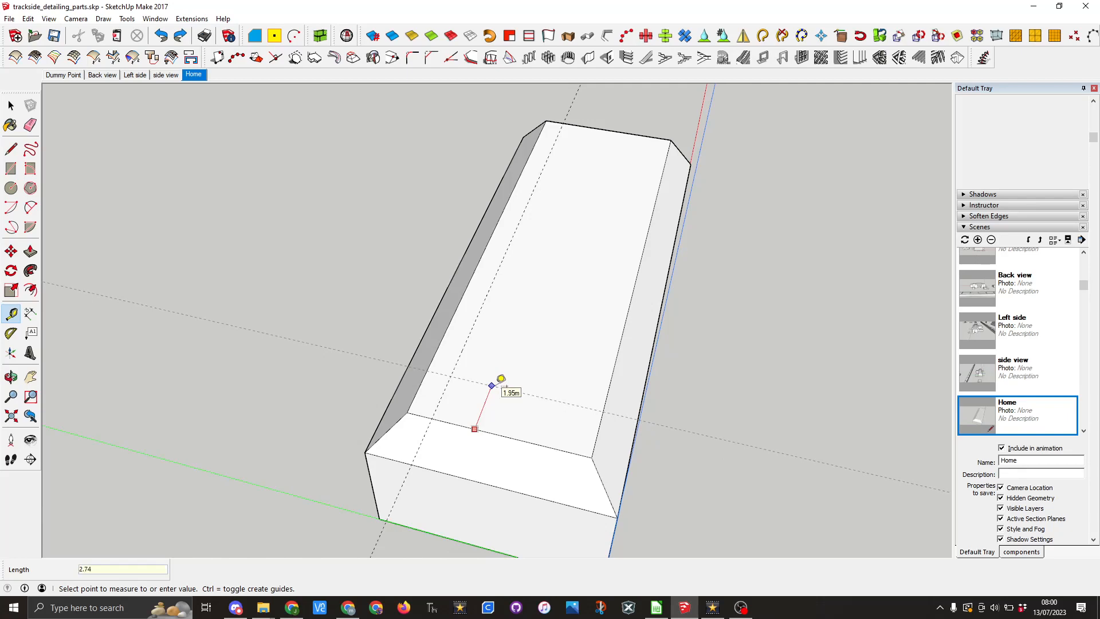
click(621, 96)
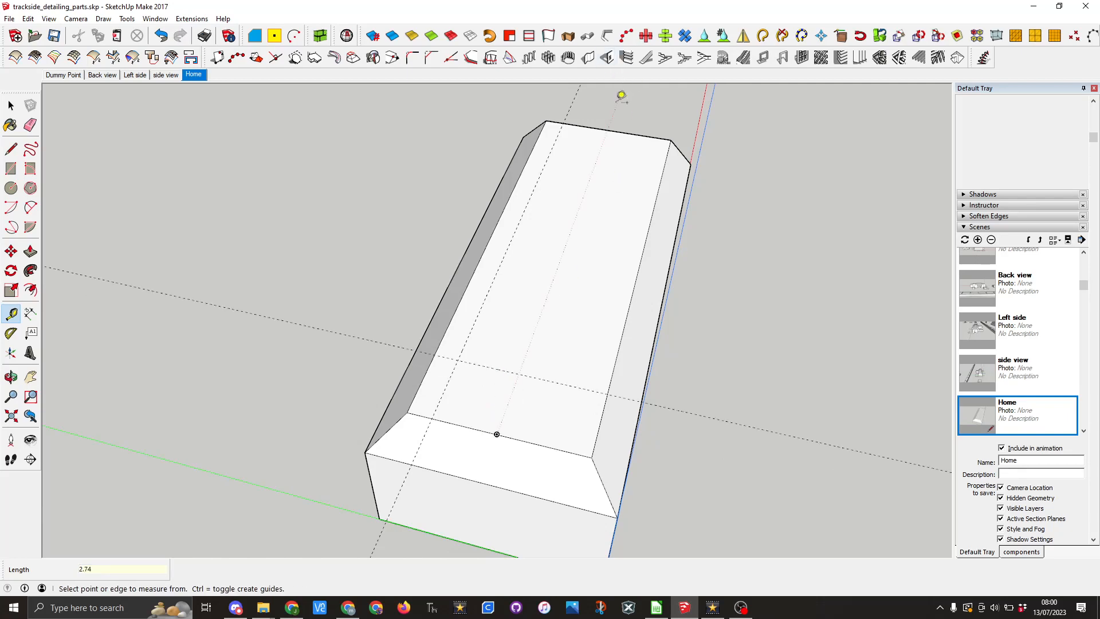
click(635, 135)
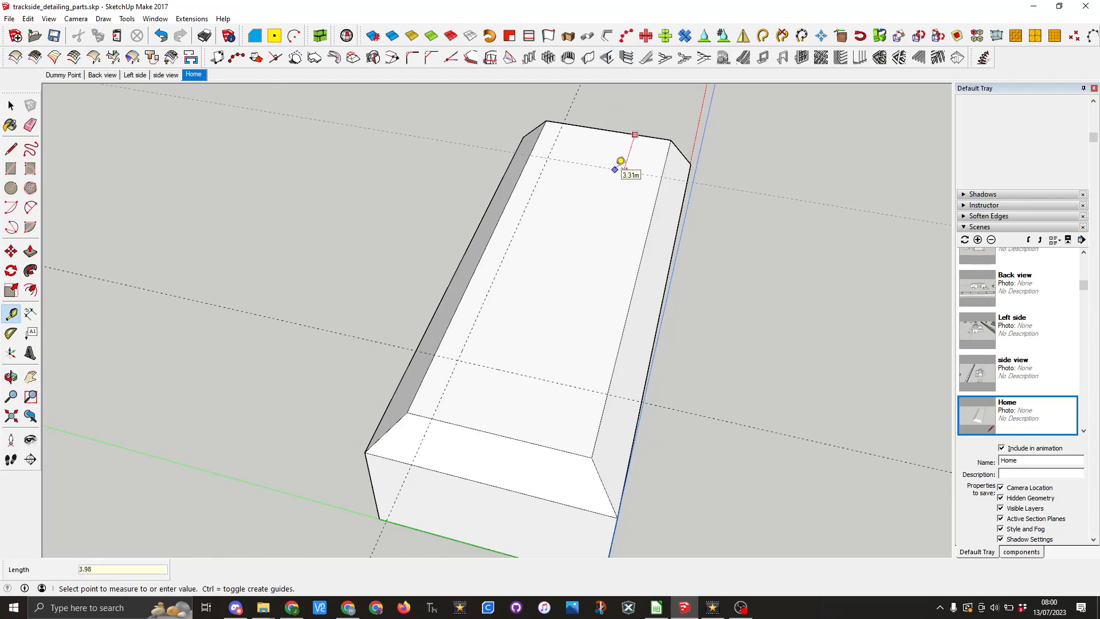
key(Return)
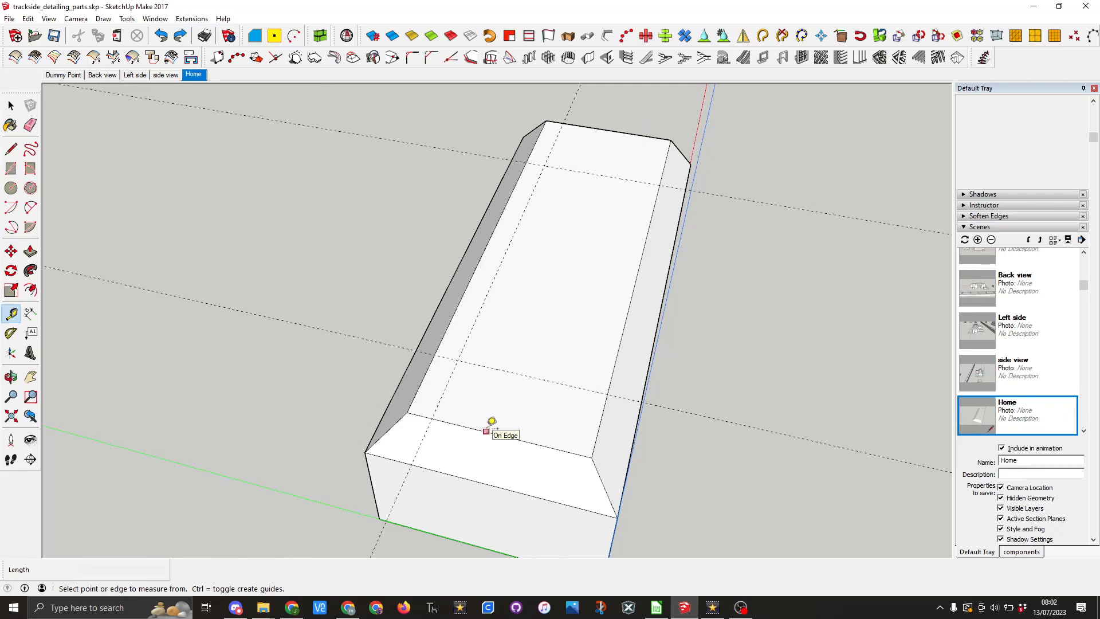
Step: Draw lines along the guides to outline small corner rectangles at both ends of the top face's long edge farther from the red axis
key(l)
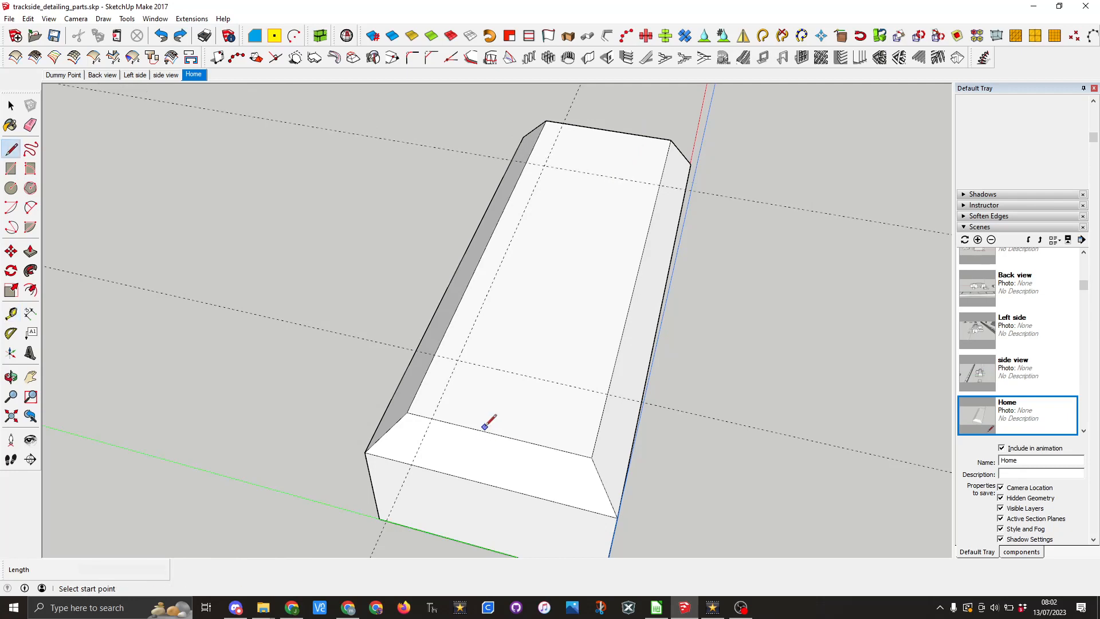
click(432, 417)
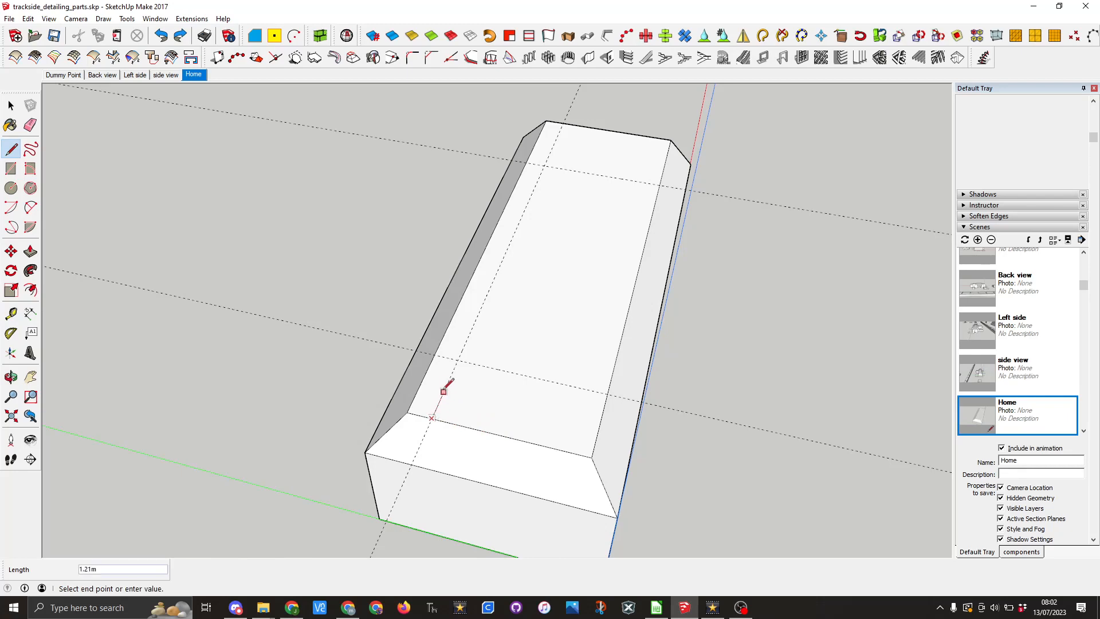
click(458, 359)
click(439, 351)
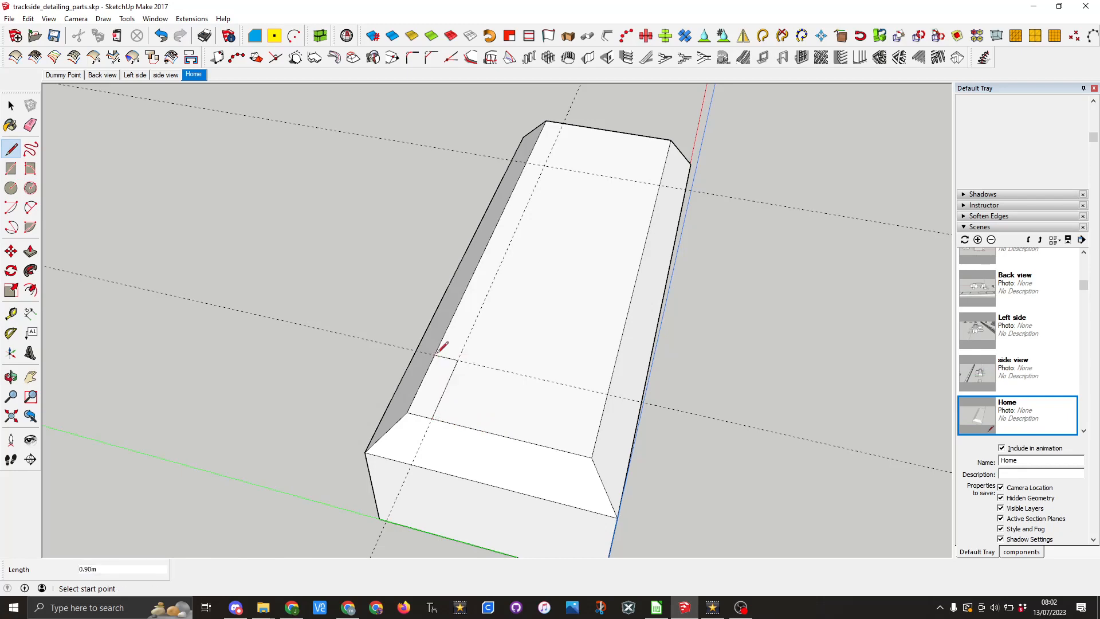
click(526, 162)
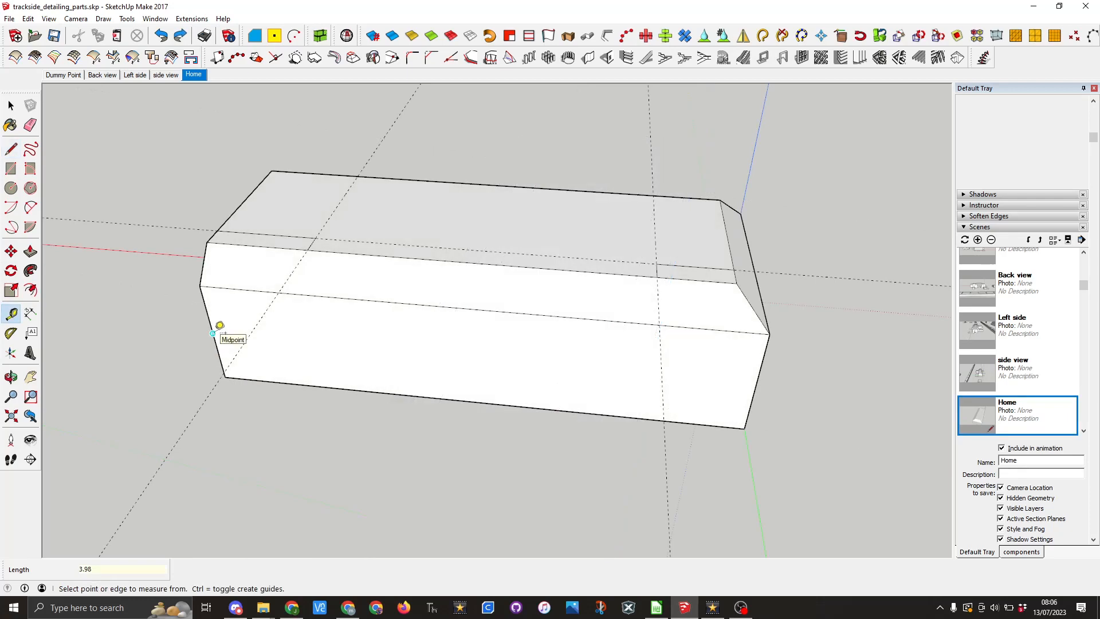
Step: Place a vertical guide on the long side 3.98 m from its flush end, and erase the top face's outer edge at that corner
click(214, 332)
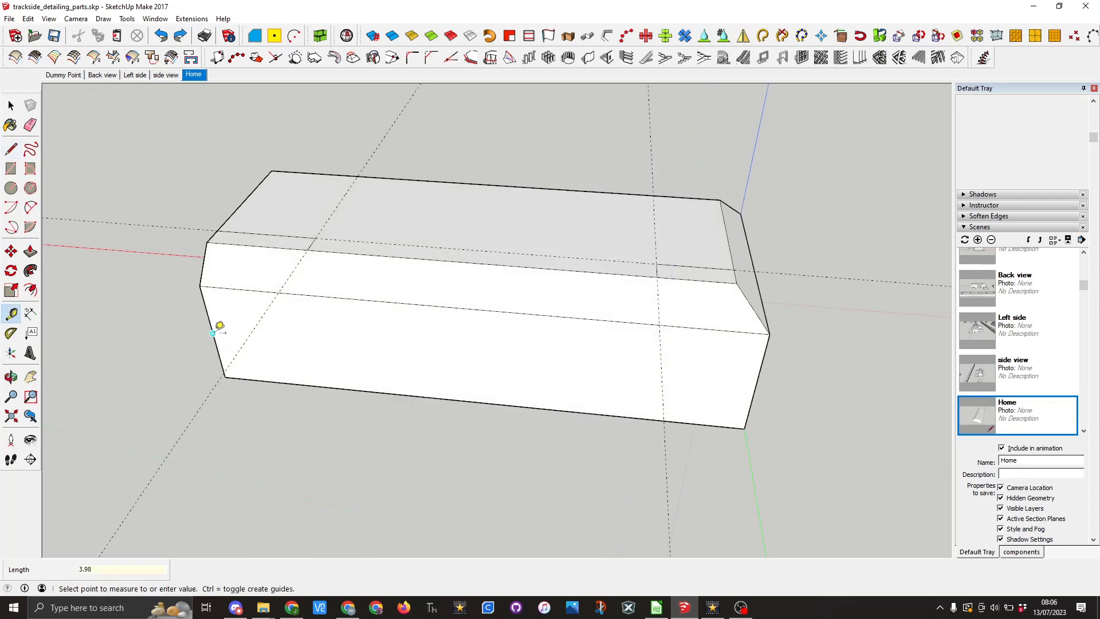
click(331, 322)
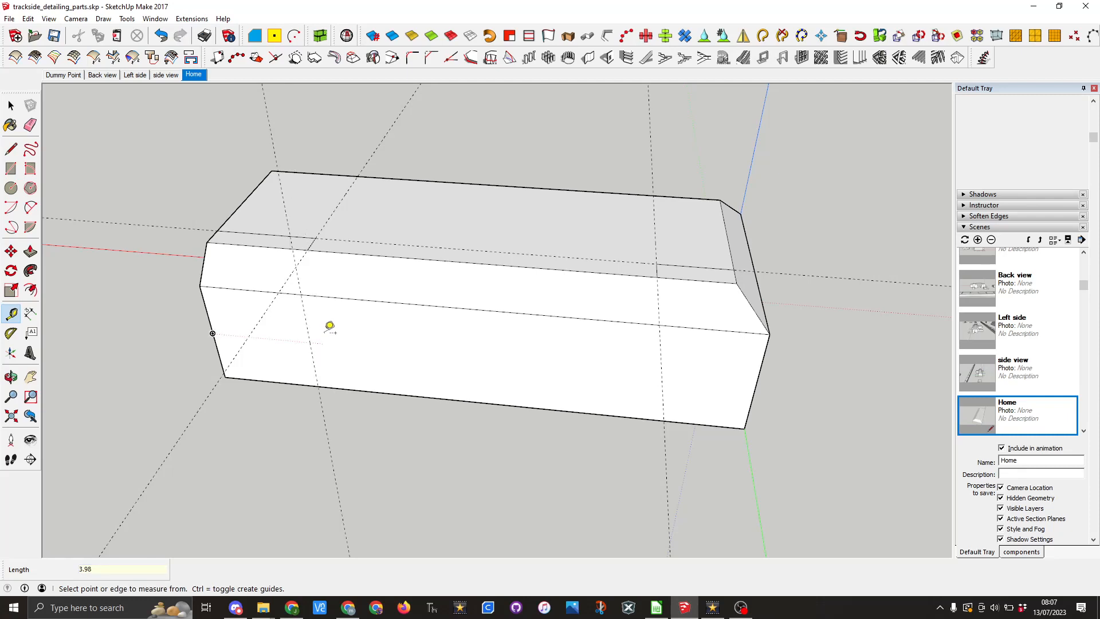
middle_drag(331, 322, 436, 327)
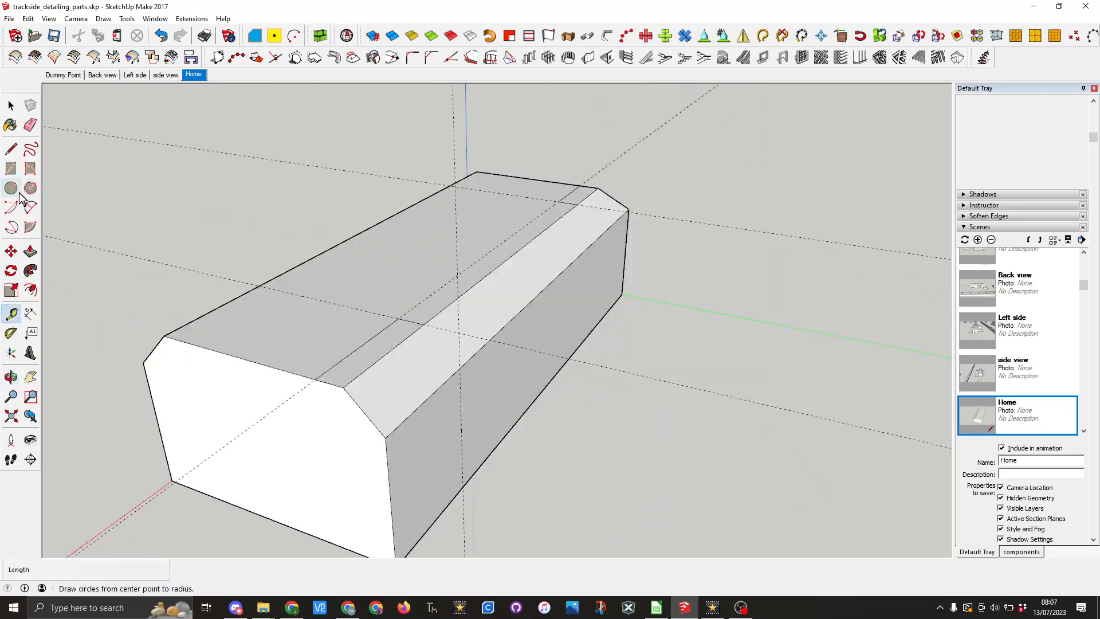
click(31, 125)
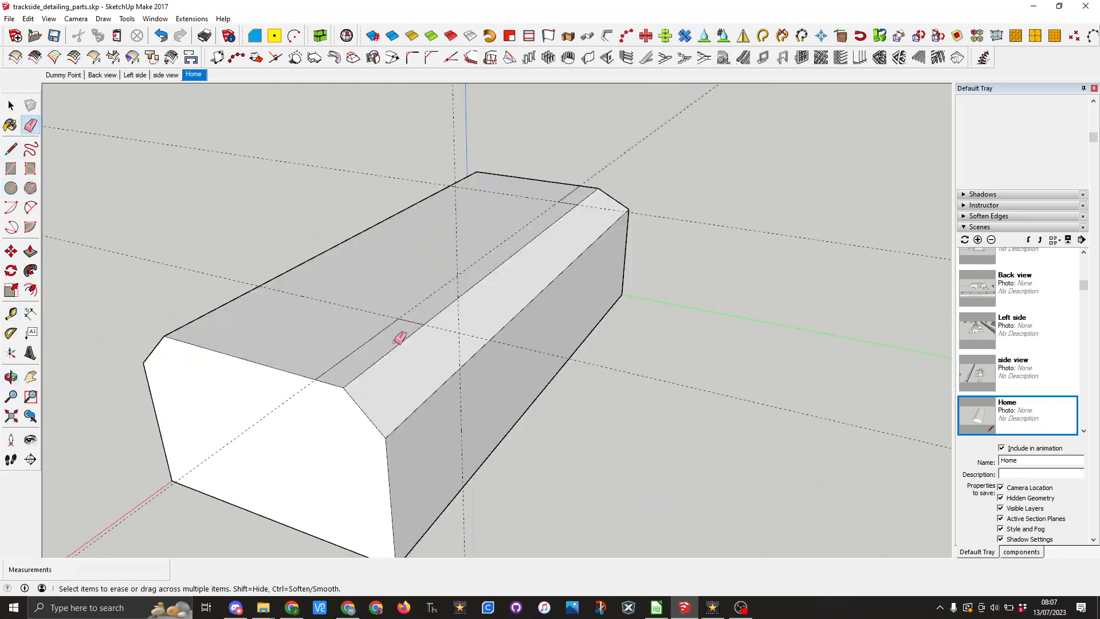
click(400, 342)
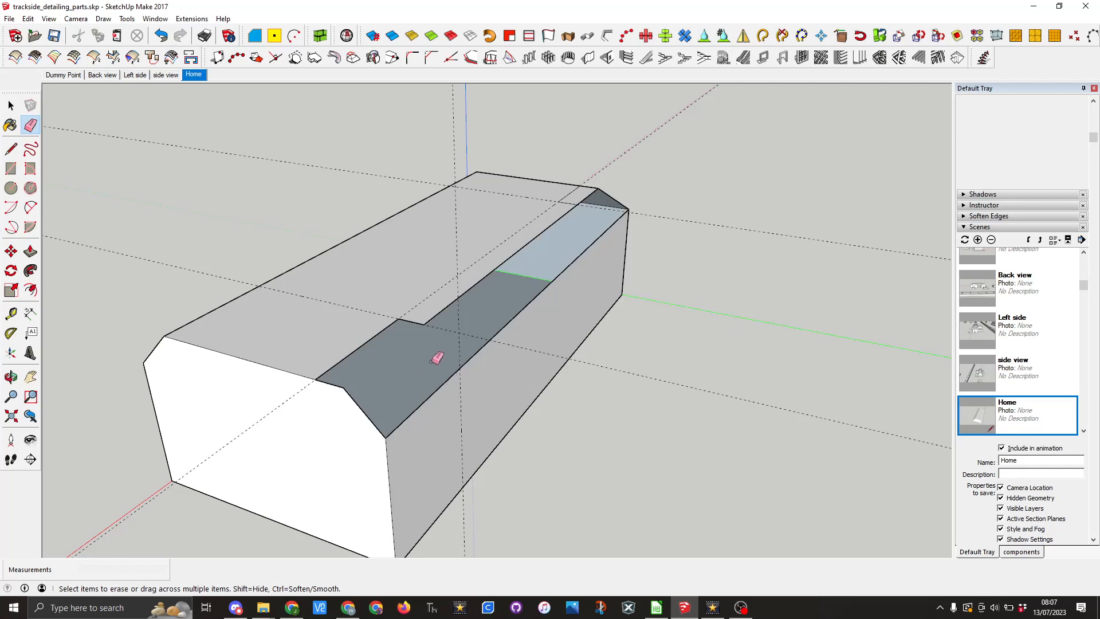
Step: Draw a line on the flush end from the lengthwise guide down to the side corner, and erase the old bevel edges outside it
click(10, 150)
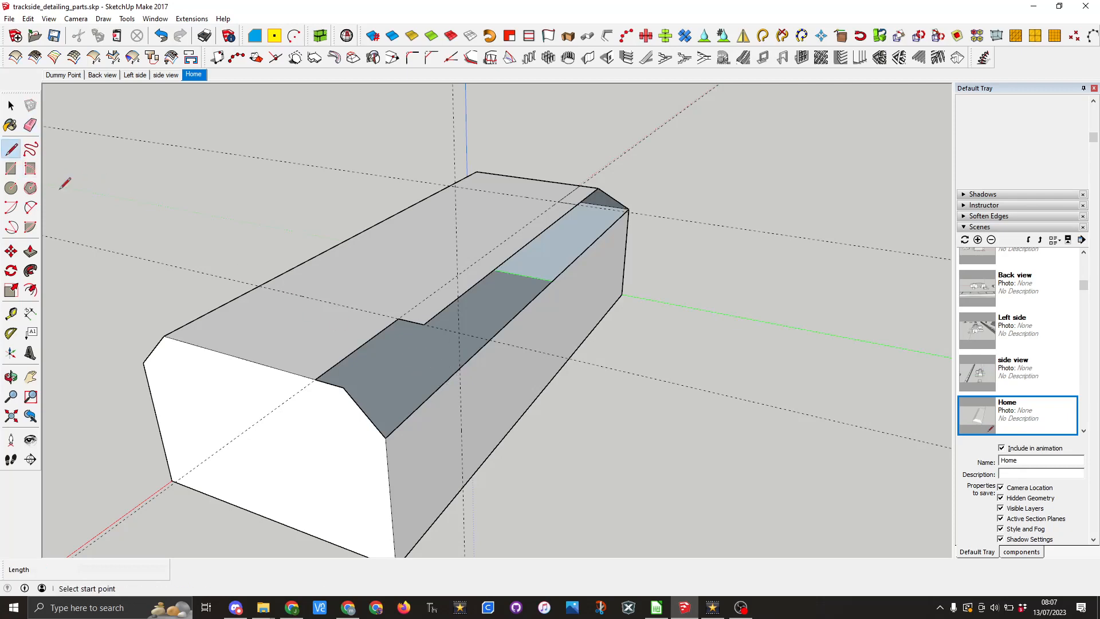
click(315, 378)
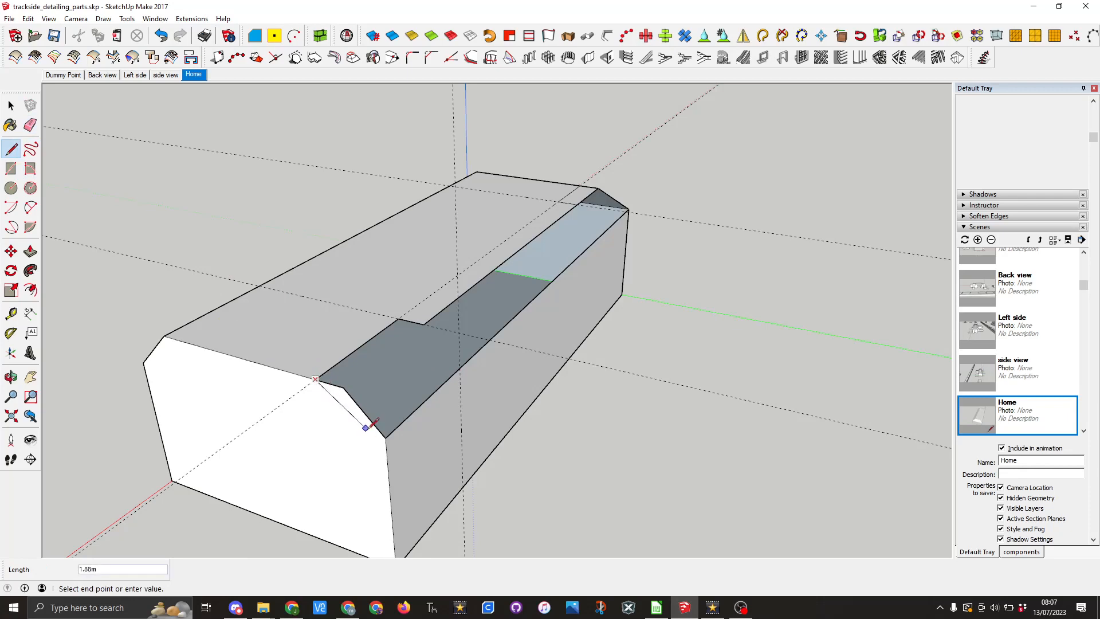
click(386, 438)
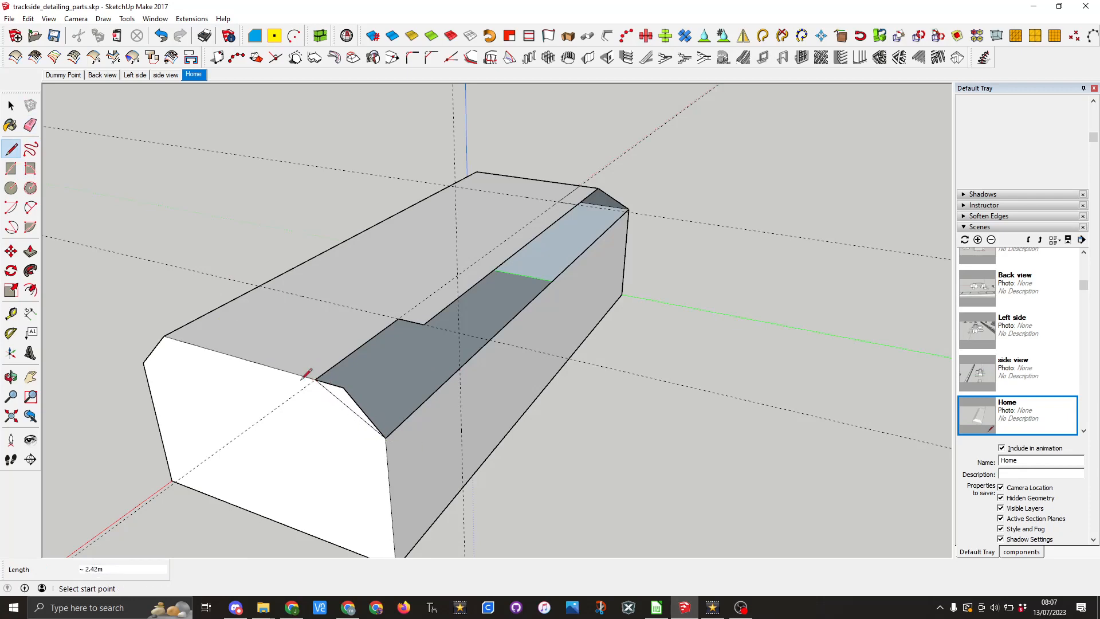
click(10, 105)
click(29, 125)
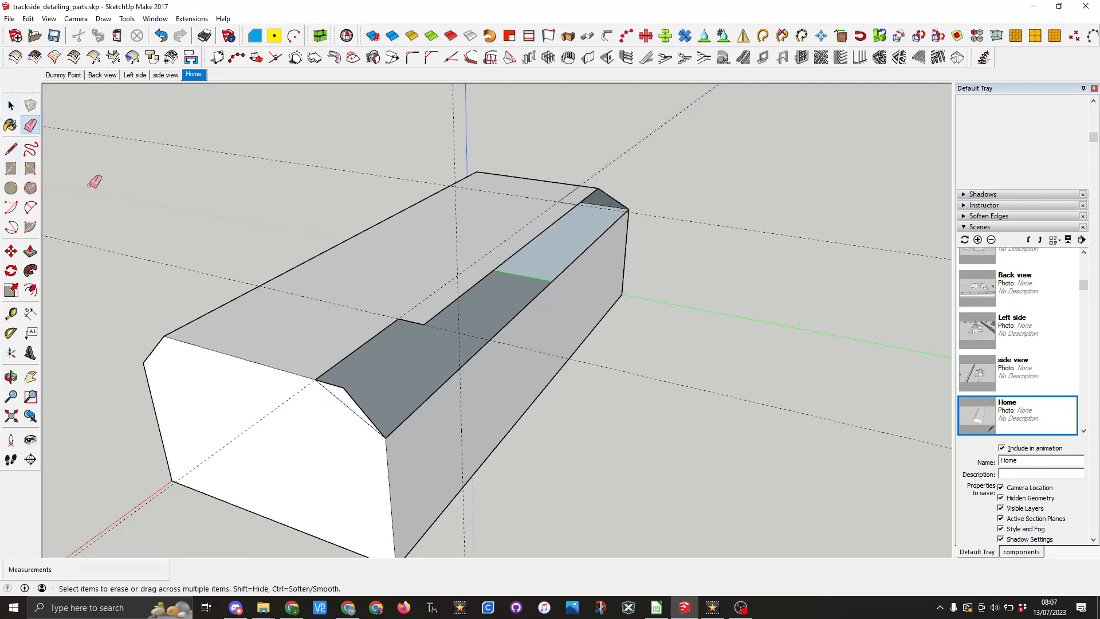
click(346, 389)
click(346, 387)
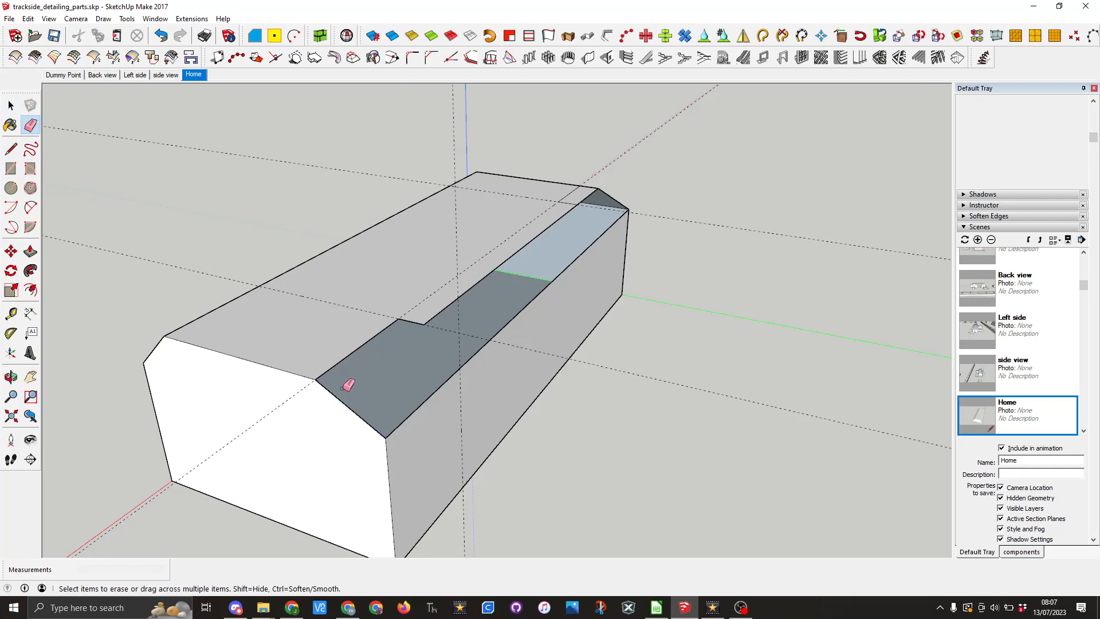
Step: Draw lines from both corners of the notch's cross edge to the side's top edge at the vertical guide, closing the wider and narrower bevels
click(12, 150)
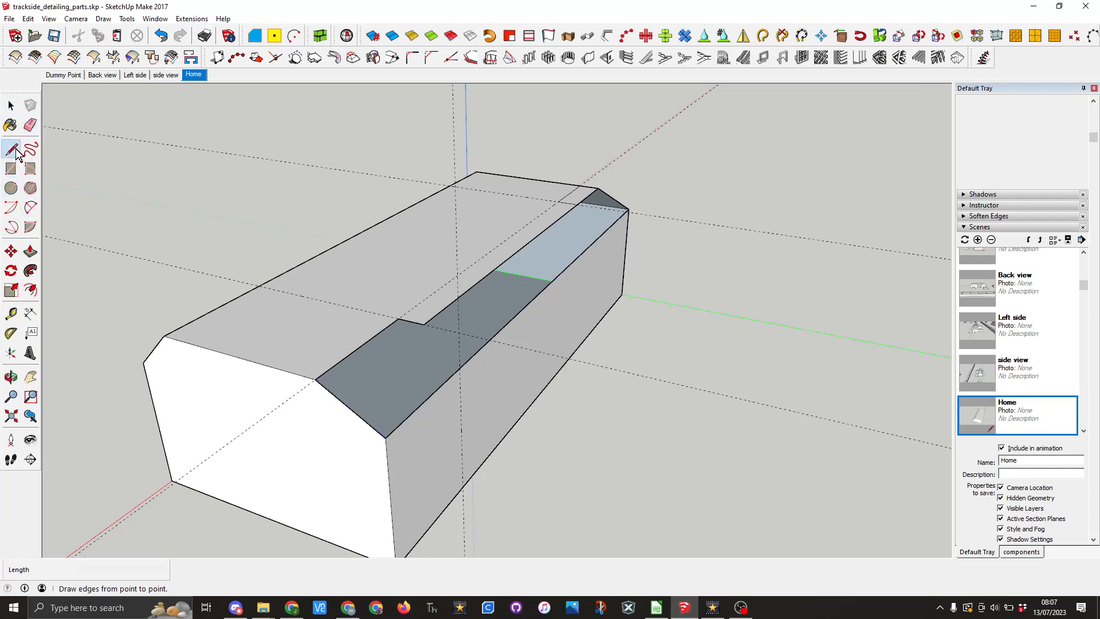
click(398, 319)
click(460, 367)
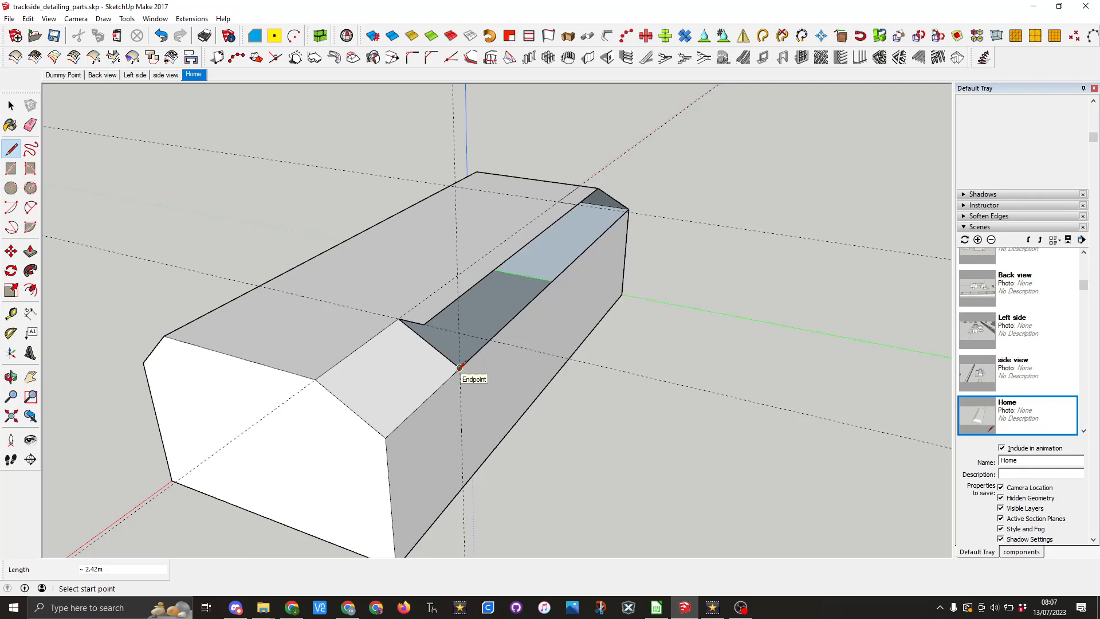
click(423, 325)
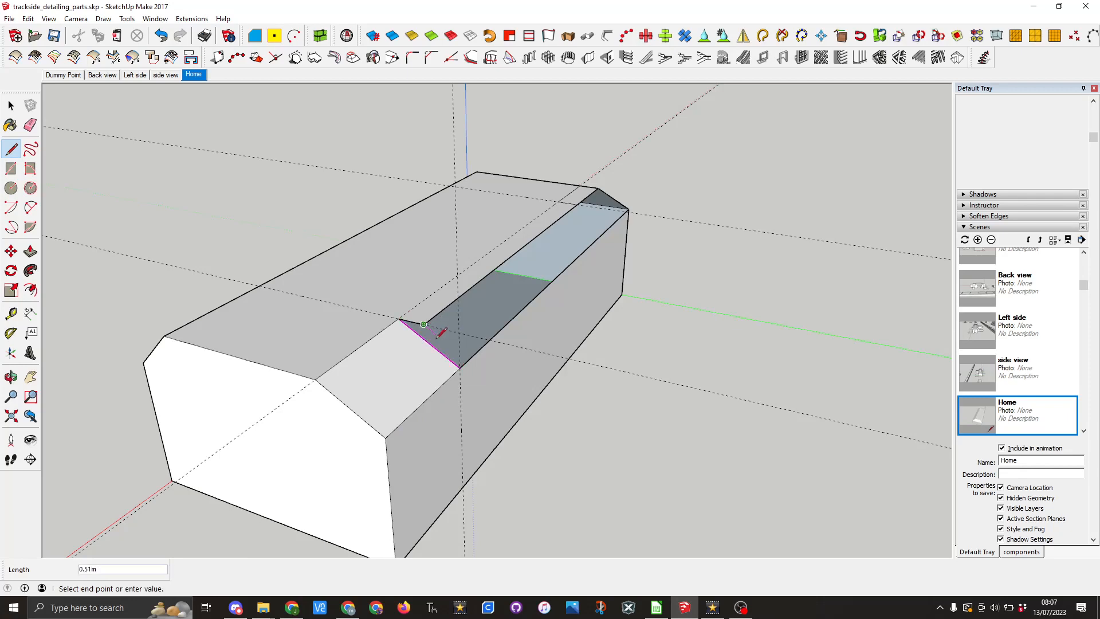
click(460, 367)
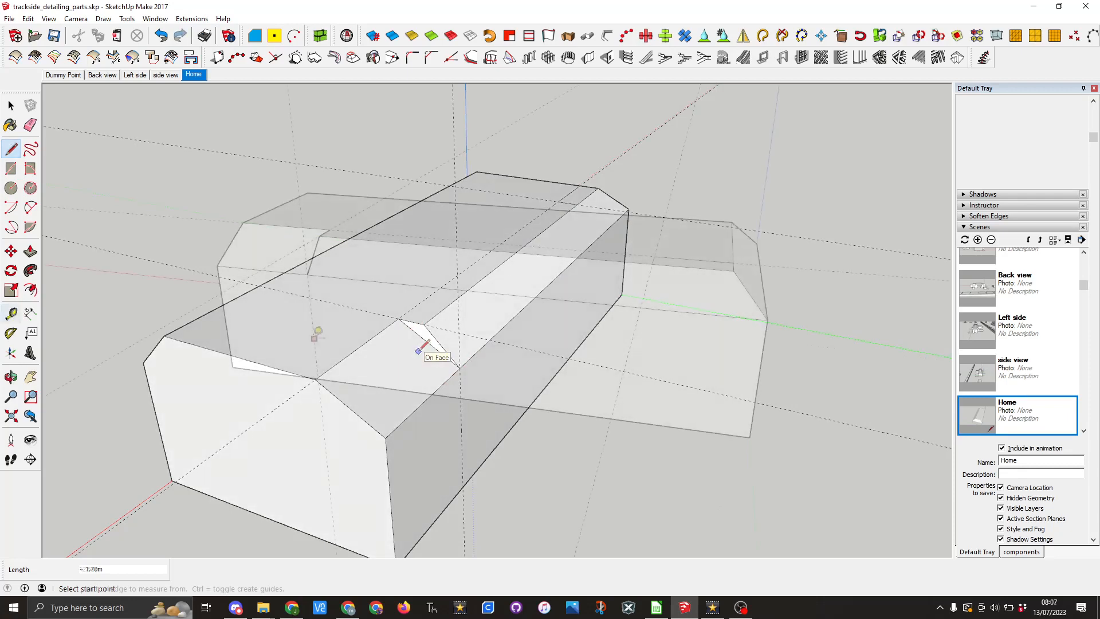
Step: Place a second vertical guide on the long side about 12.88 m from the first, and erase the top face's outer edge at the sloped-end corner
click(315, 346)
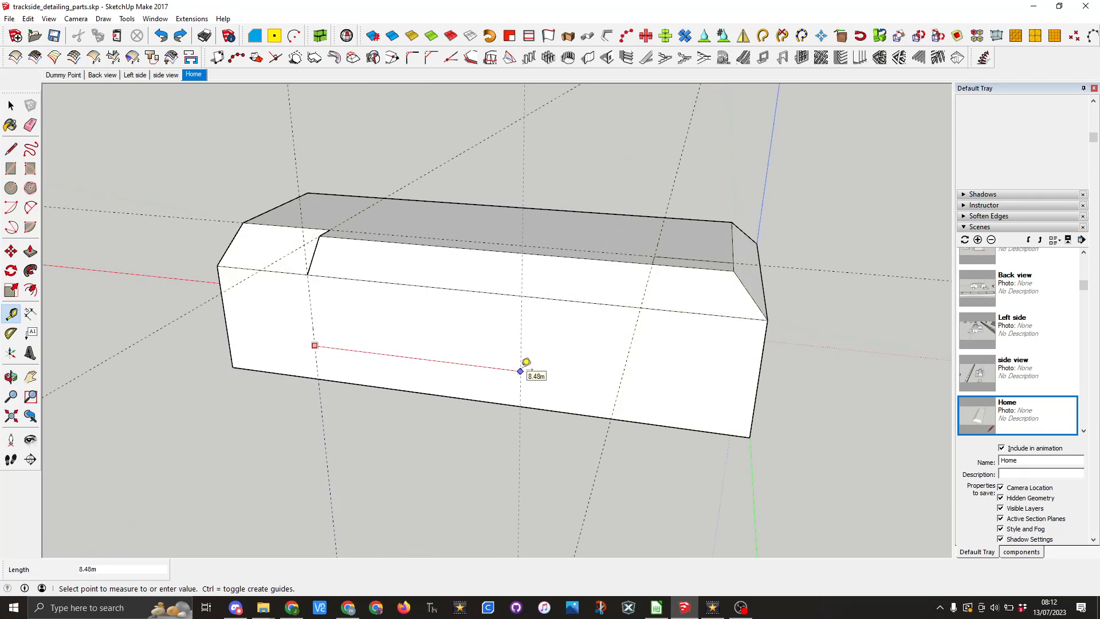
click(657, 255)
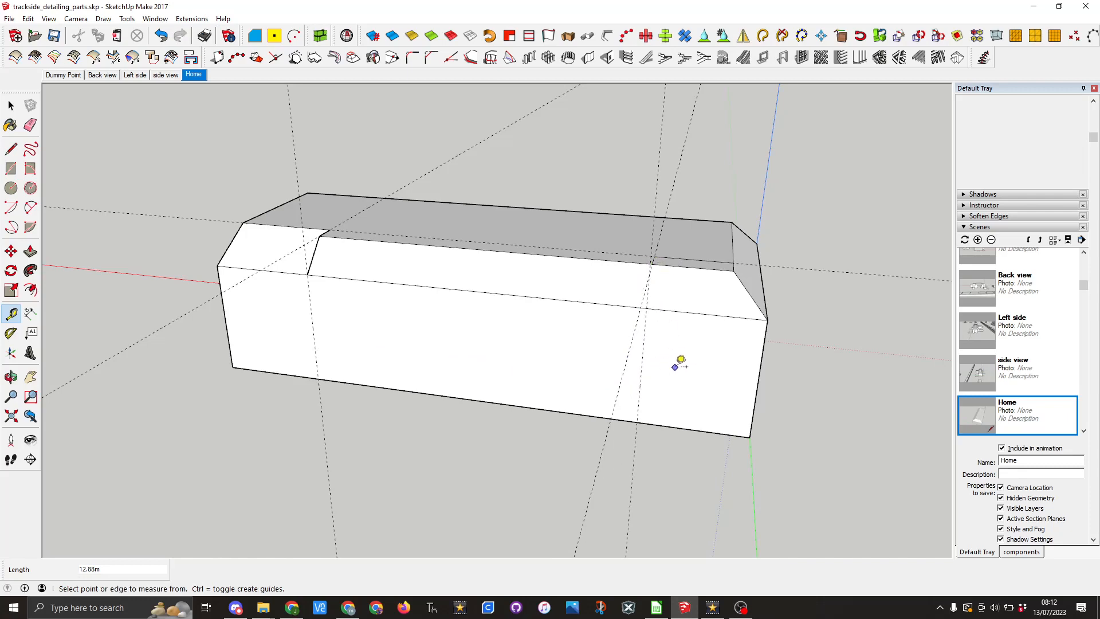
middle_drag(680, 361, 565, 351)
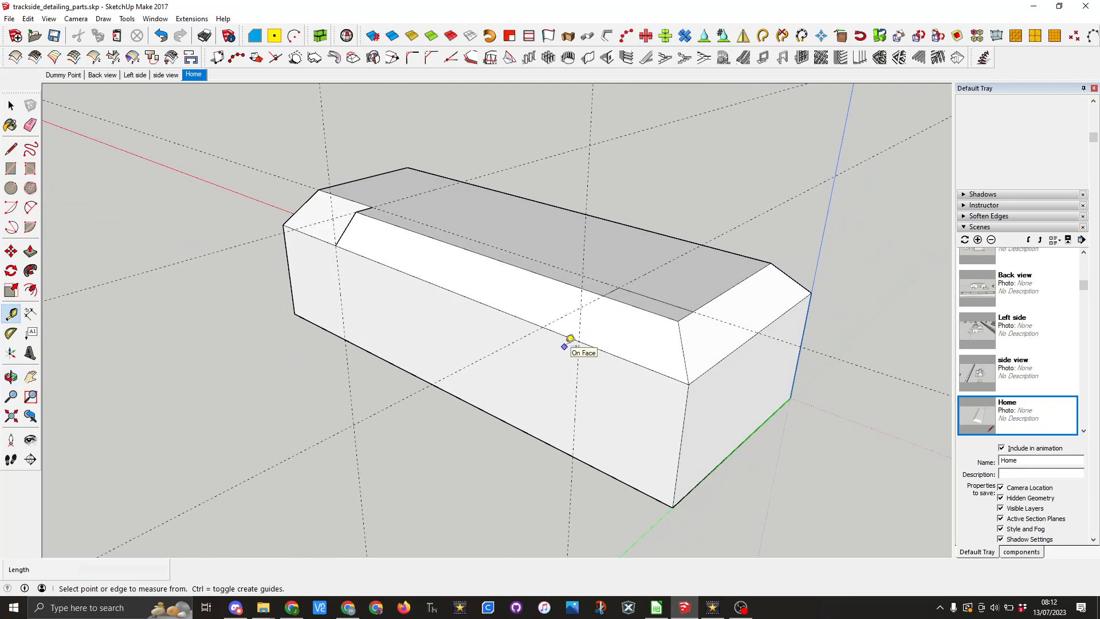
click(31, 128)
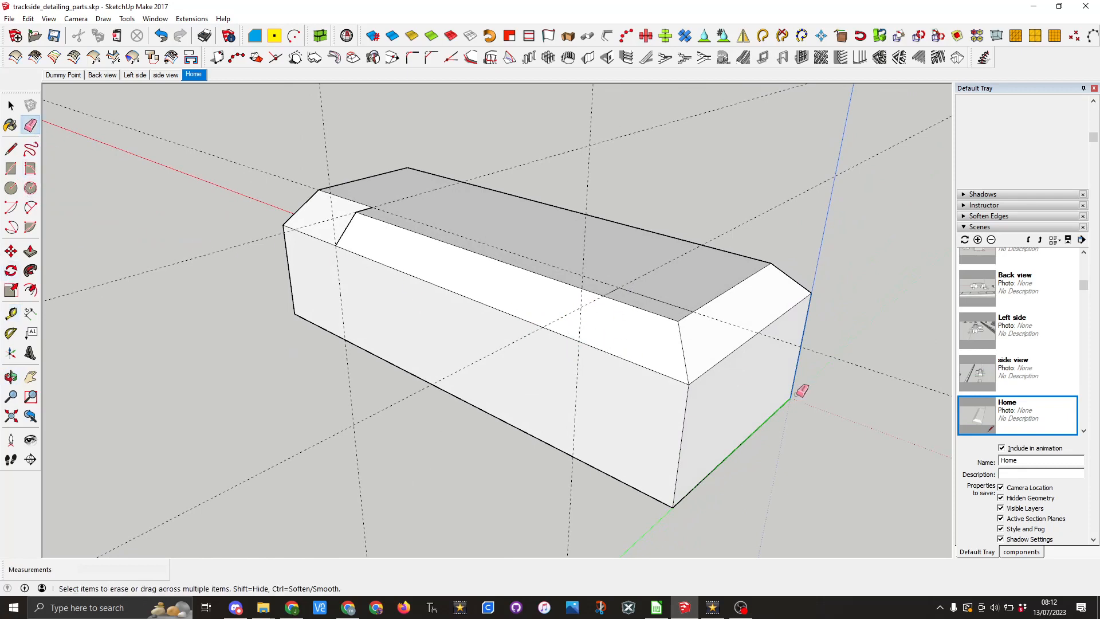
click(684, 319)
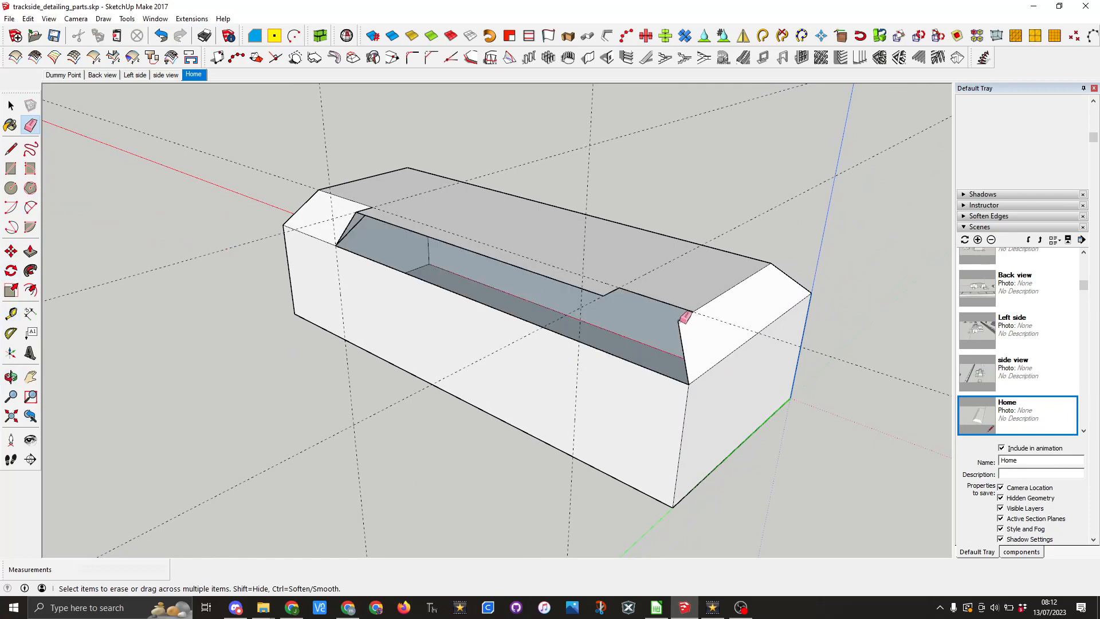
Step: Draw a line on the sloped end from the lengthwise guide down to the side corner, and erase the old bevel edges outside it
middle_drag(892, 428, 723, 402)
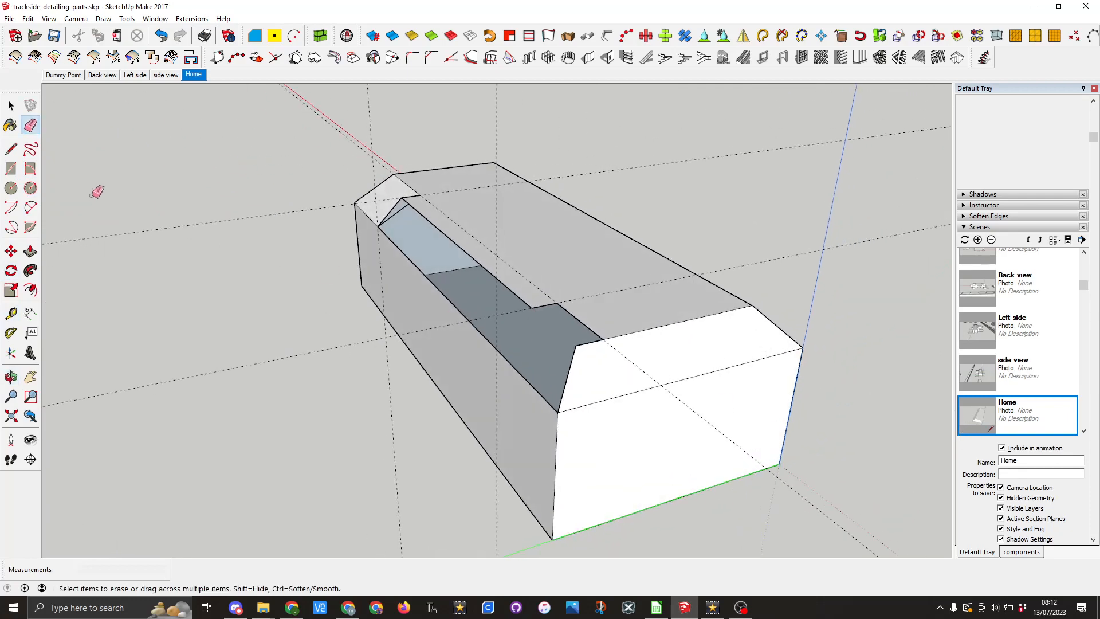
click(10, 149)
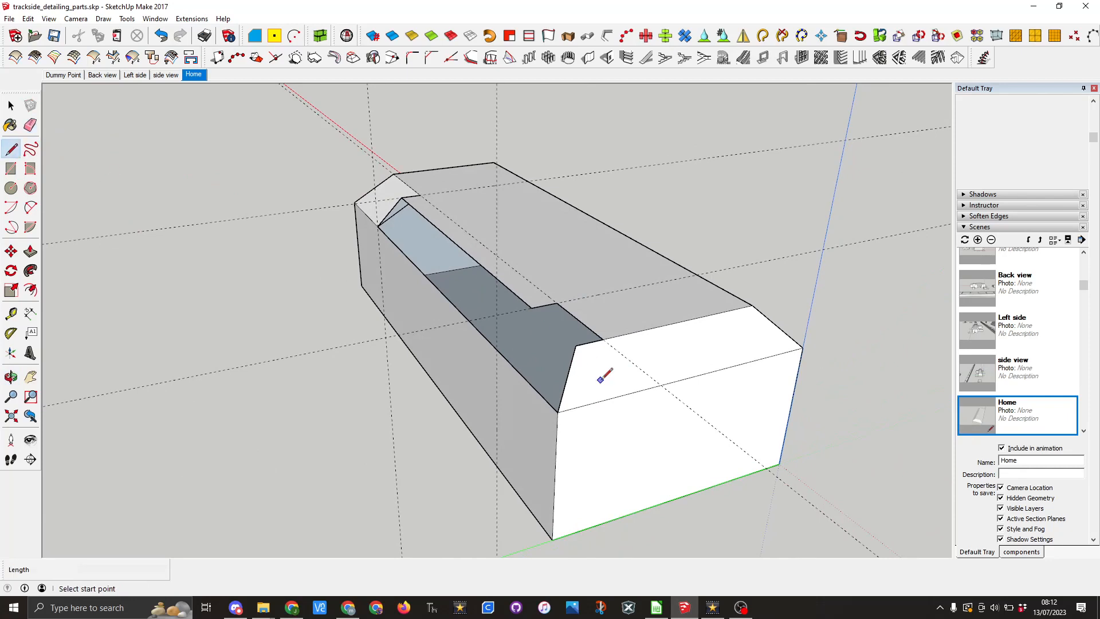
click(602, 339)
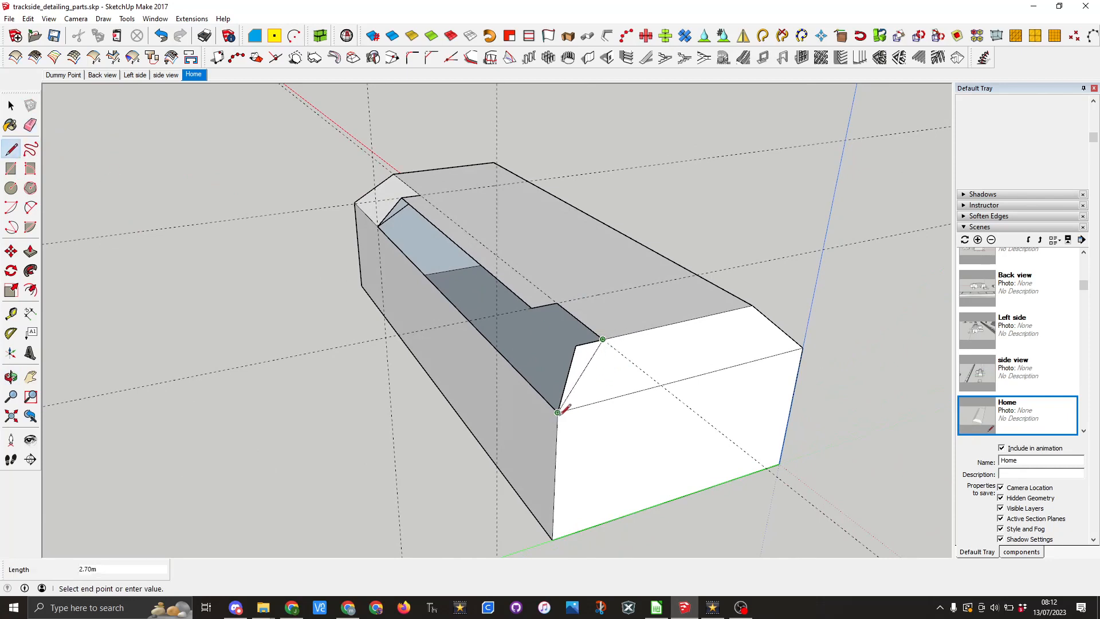
click(557, 412)
click(30, 125)
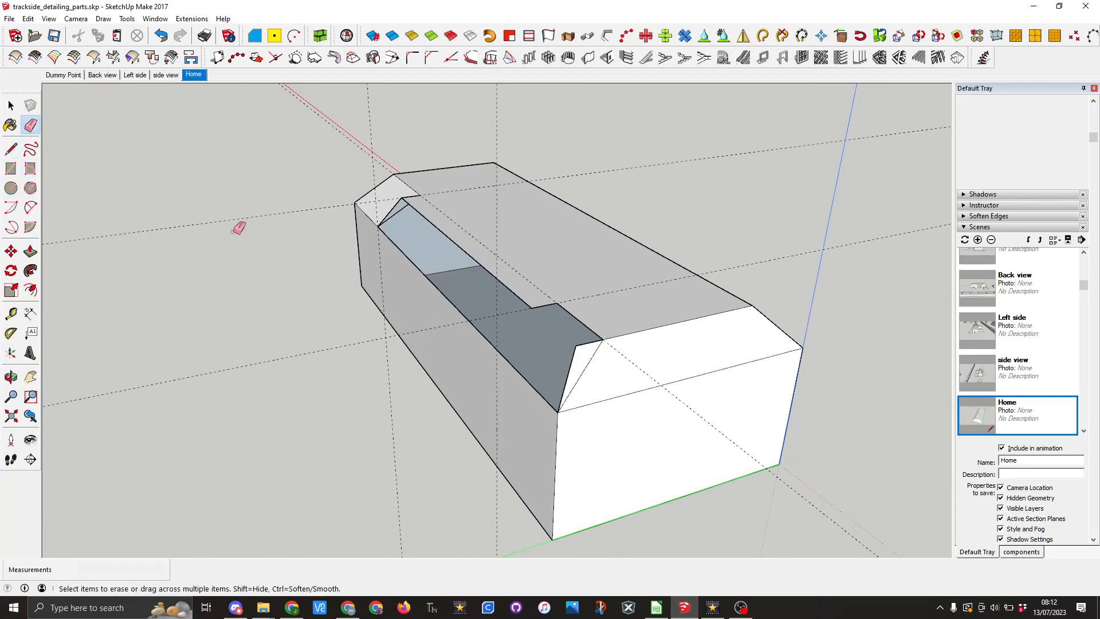
click(579, 345)
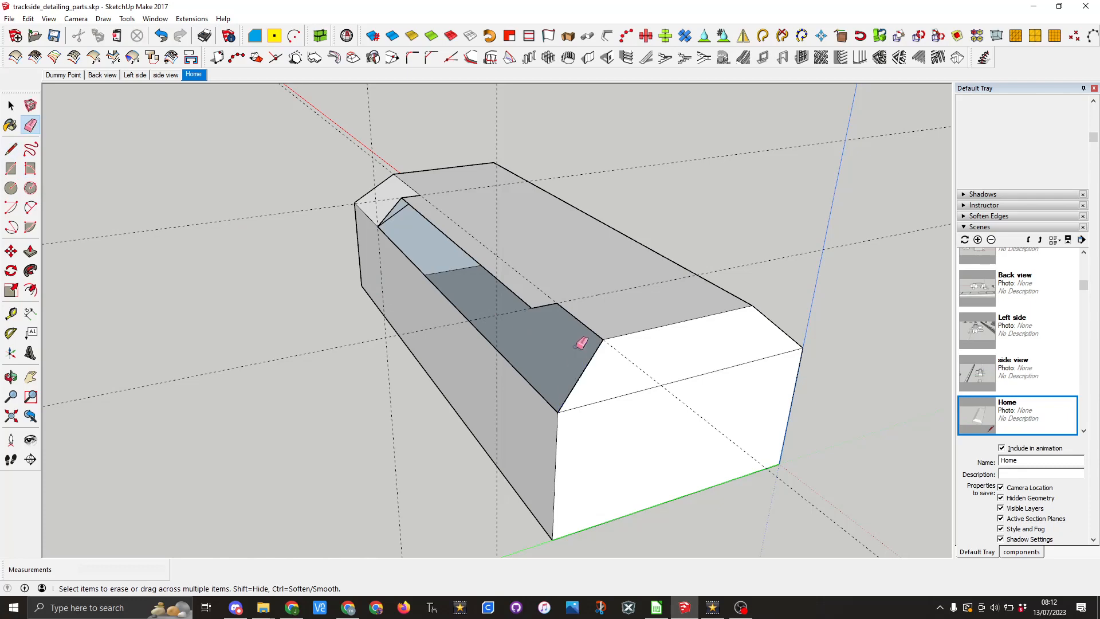
Step: Draw lines from both corners of the notch near the sloped end to the side's top edge at the second vertical guide, closing both bevels
middle_drag(466, 445, 530, 448)
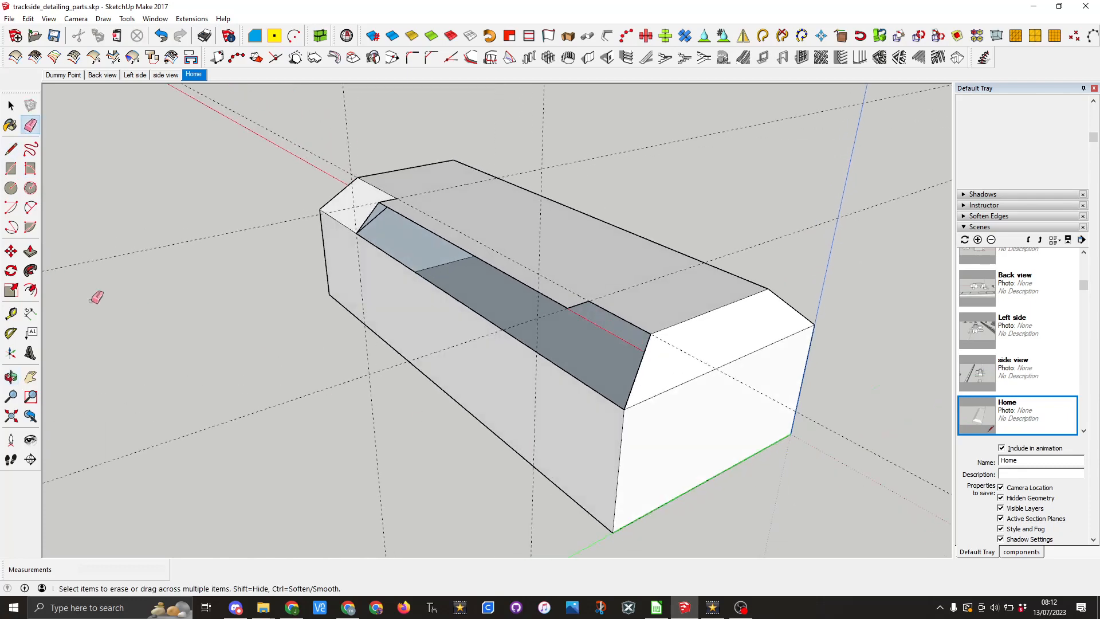
click(11, 149)
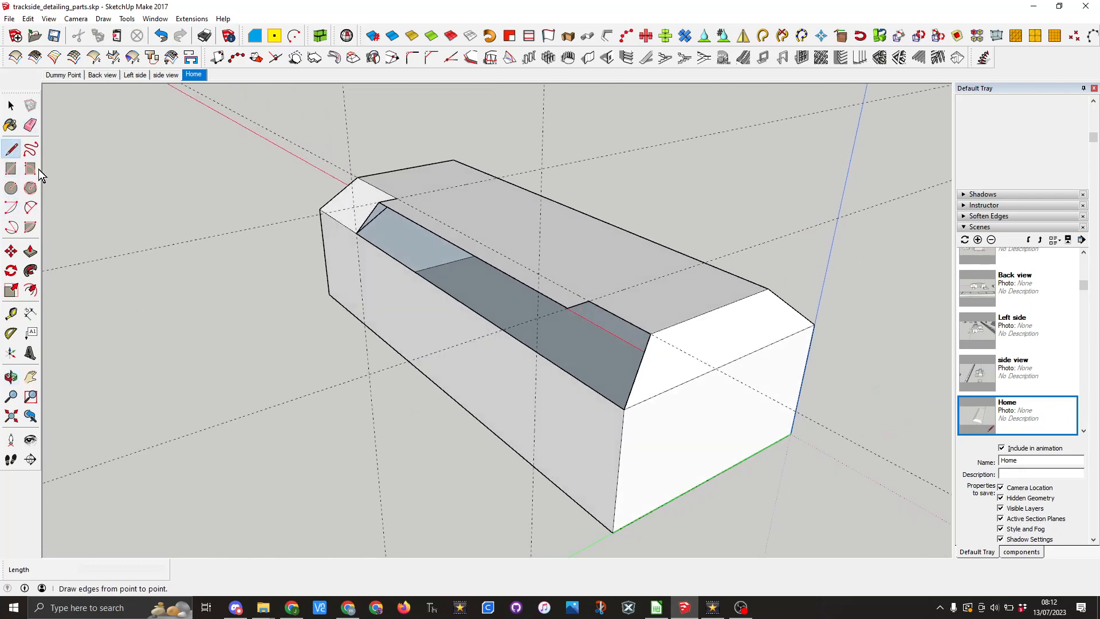
click(567, 307)
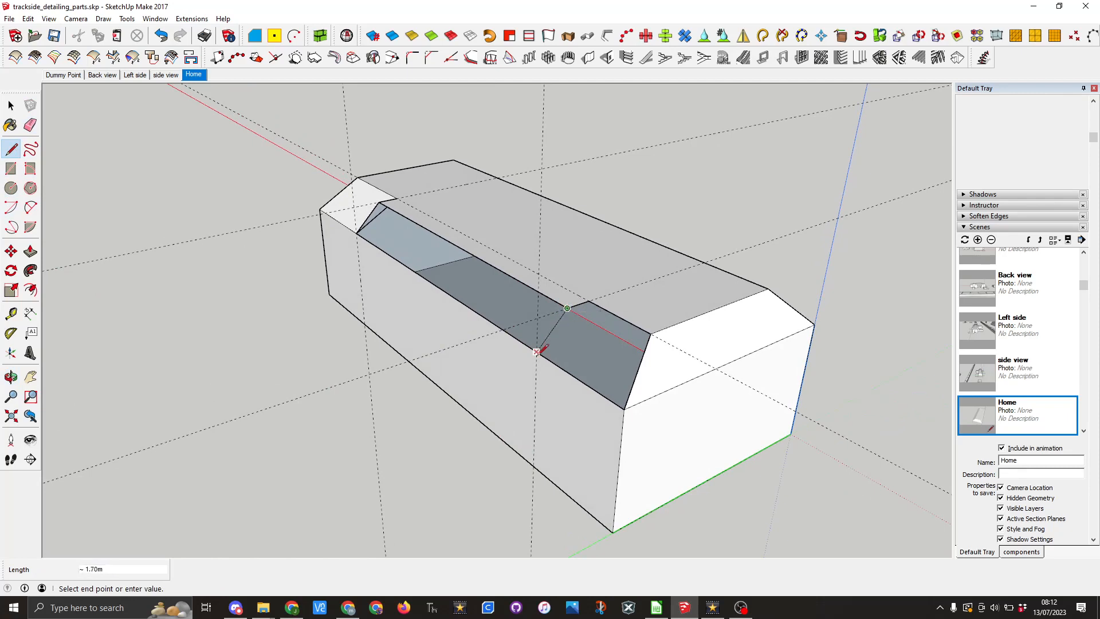
click(539, 352)
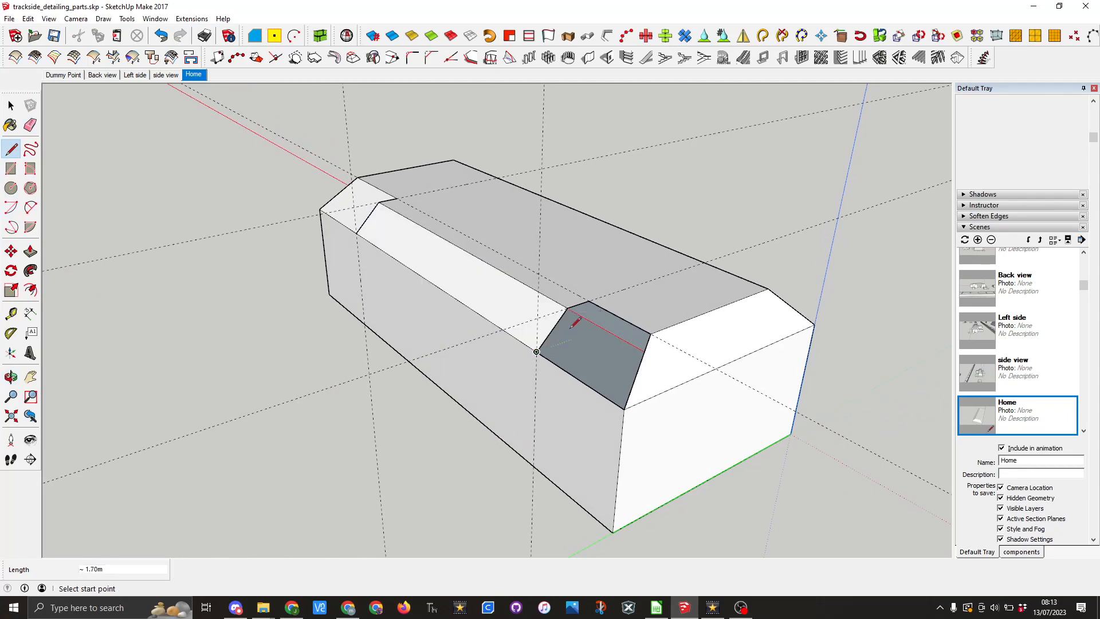
click(589, 300)
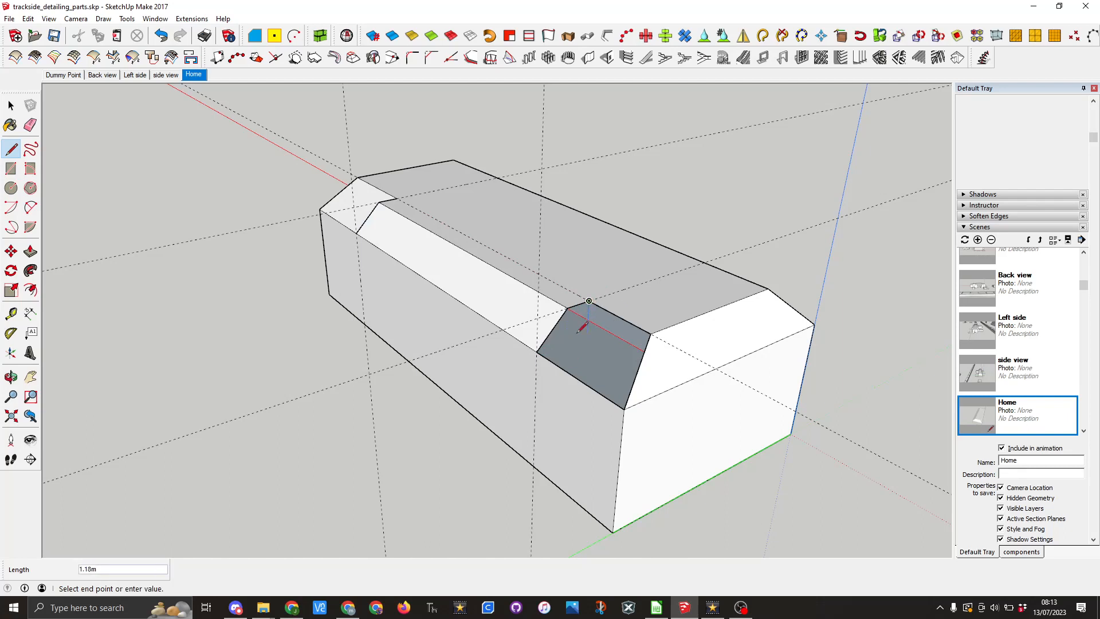
click(537, 351)
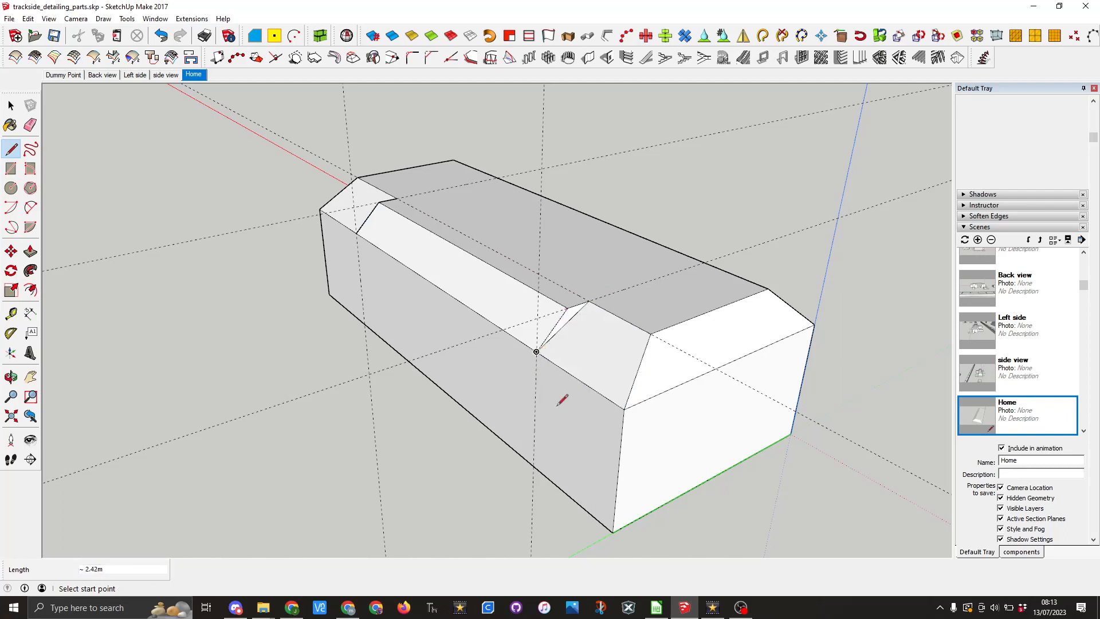
Step: Erase all the construction guides around the bevelled body
click(30, 125)
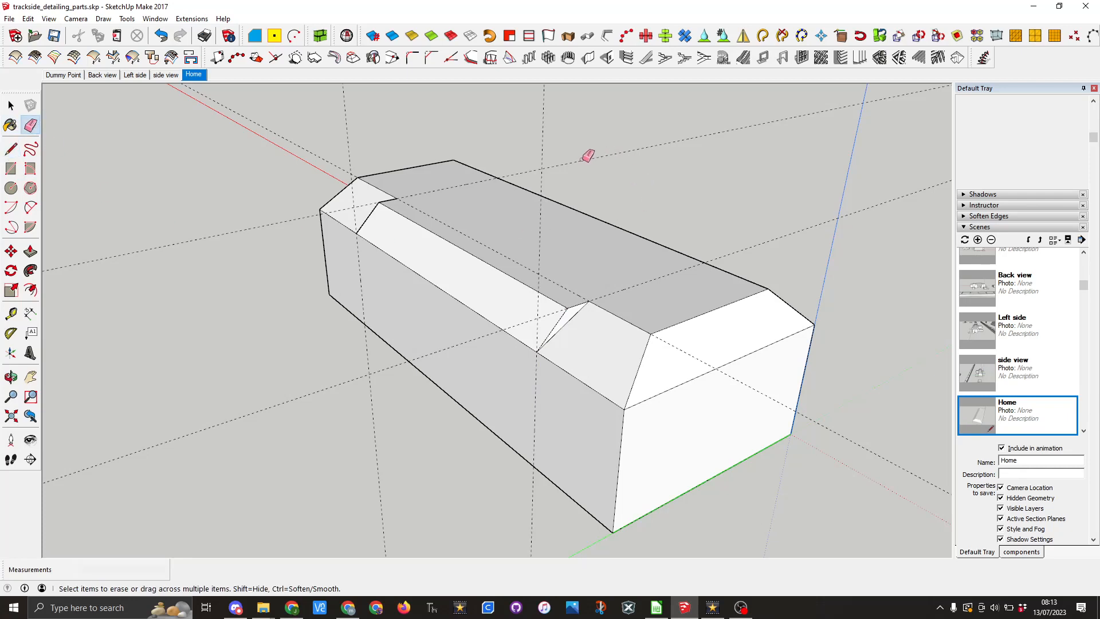
drag(584, 161, 541, 160)
click(347, 140)
click(330, 155)
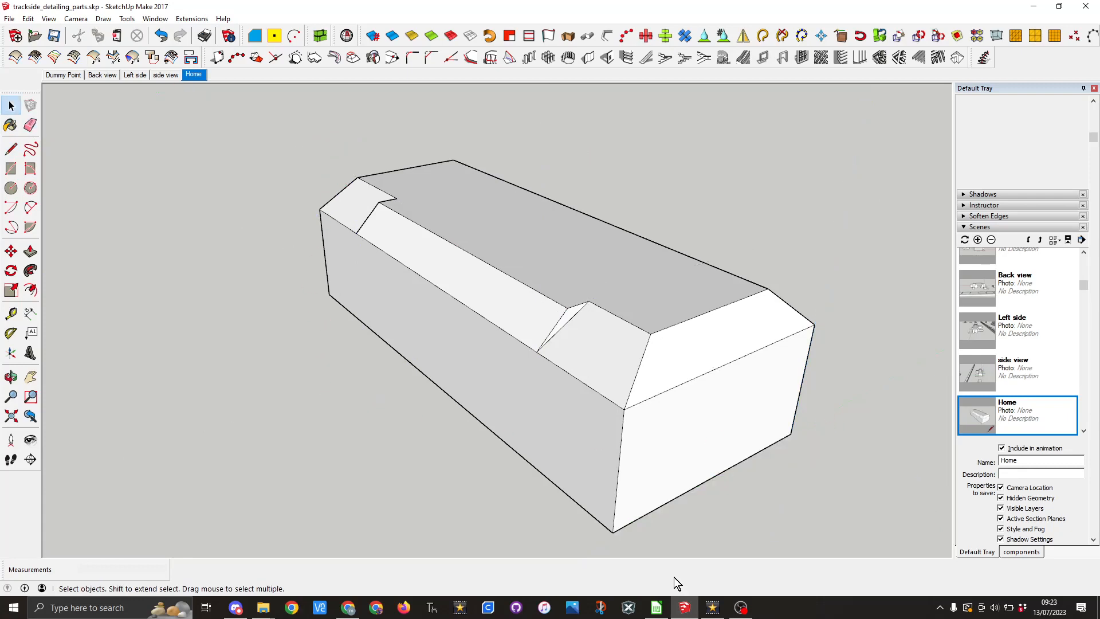
Step: Place a crosswise guide on the top face 4.2 m from its sloped-end edge, and another offset inward from the flush-end edge
click(10, 313)
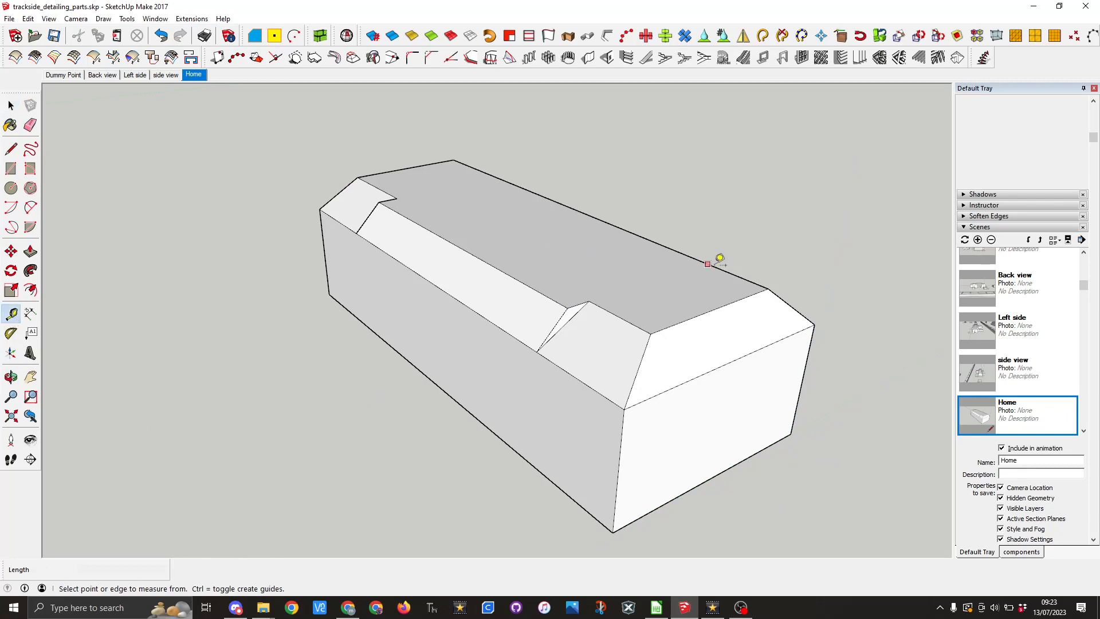
click(712, 310)
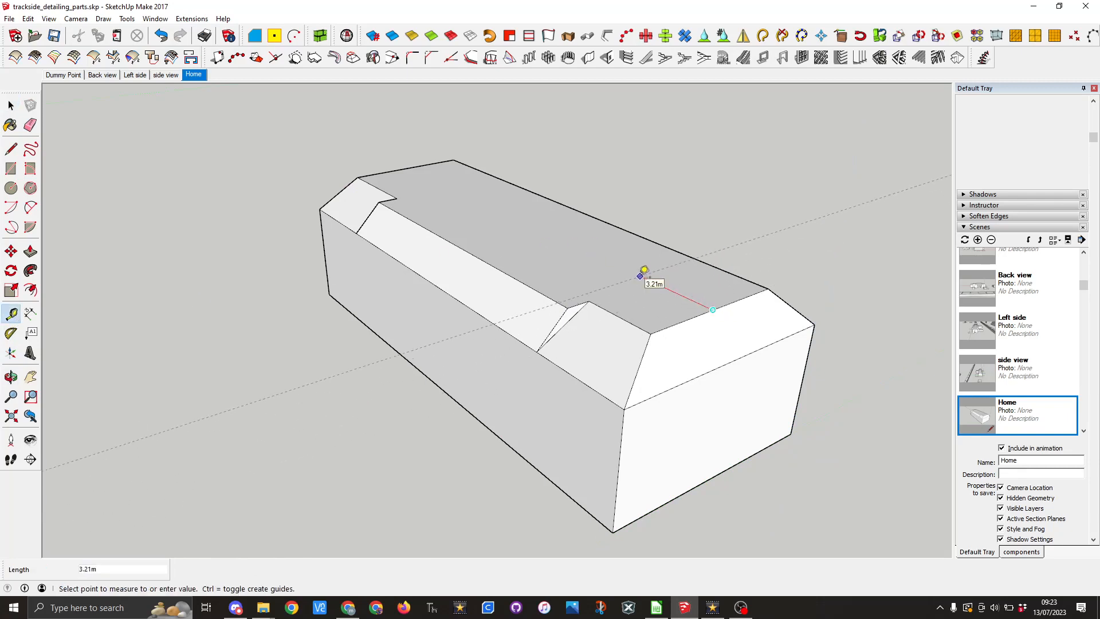
text(4.2)
key(Return)
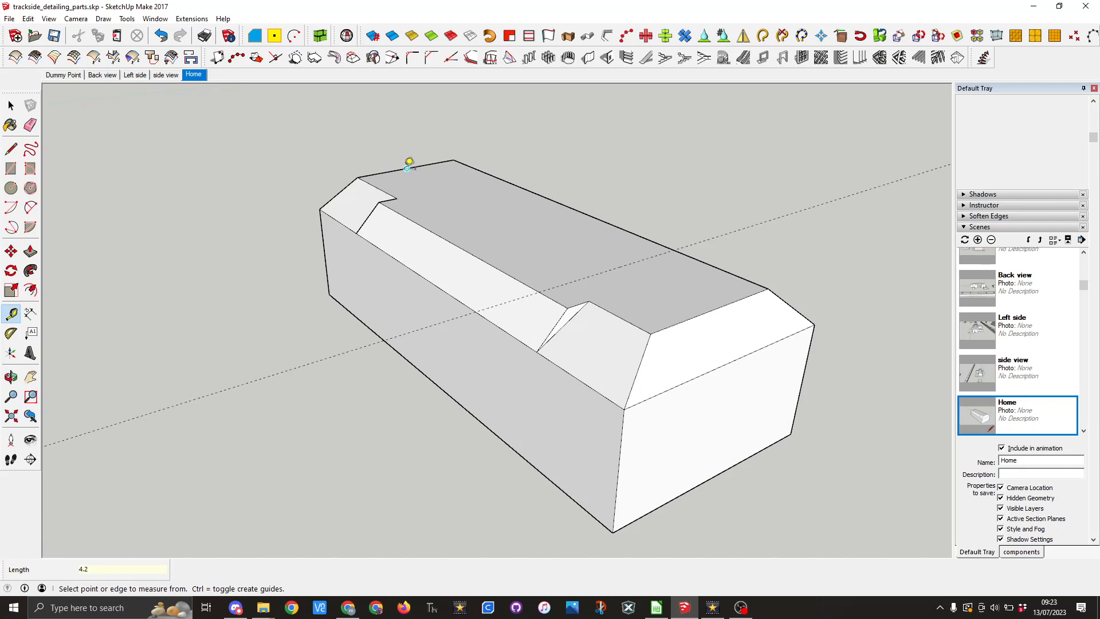
click(407, 168)
Step: Place two lengthwise guides on the top face, 1.2 m and 5.2 m from its straight long edge
middle_drag(617, 266, 592, 238)
click(632, 239)
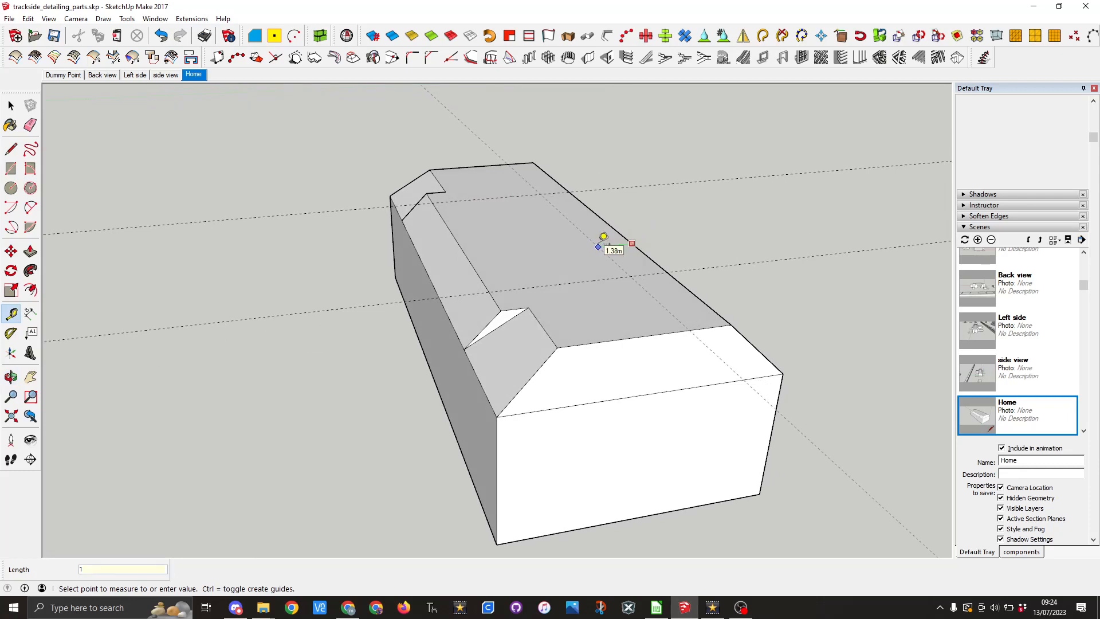
key(Escape)
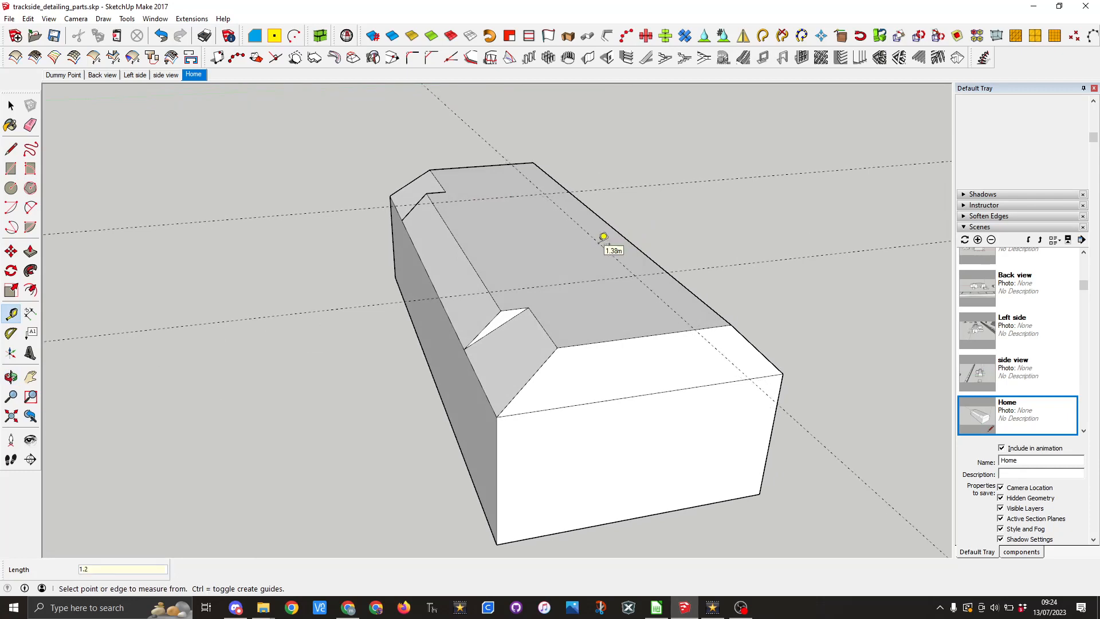
click(632, 243)
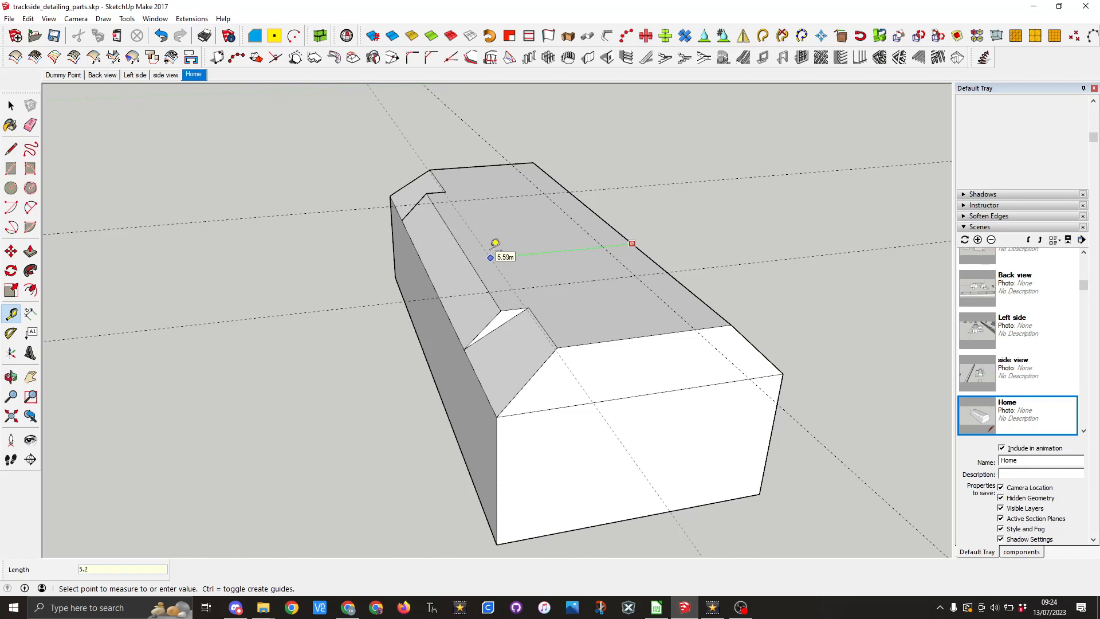
key(Return)
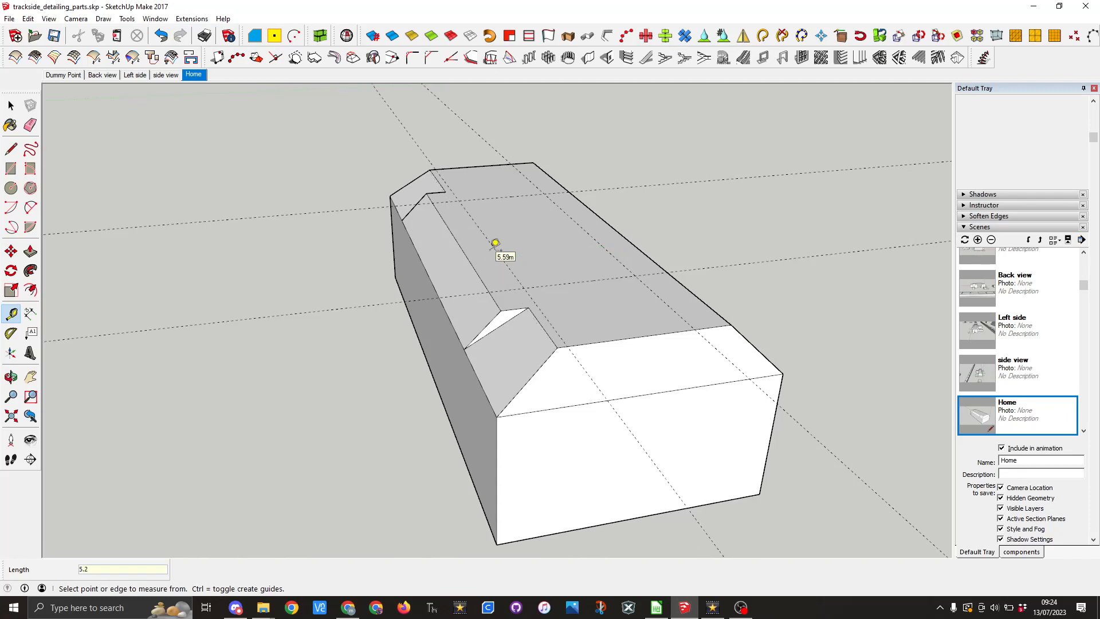
Step: Draw a 9.92 m by 4.00 m rectangle on the top face between opposite intersections of the guides
click(11, 169)
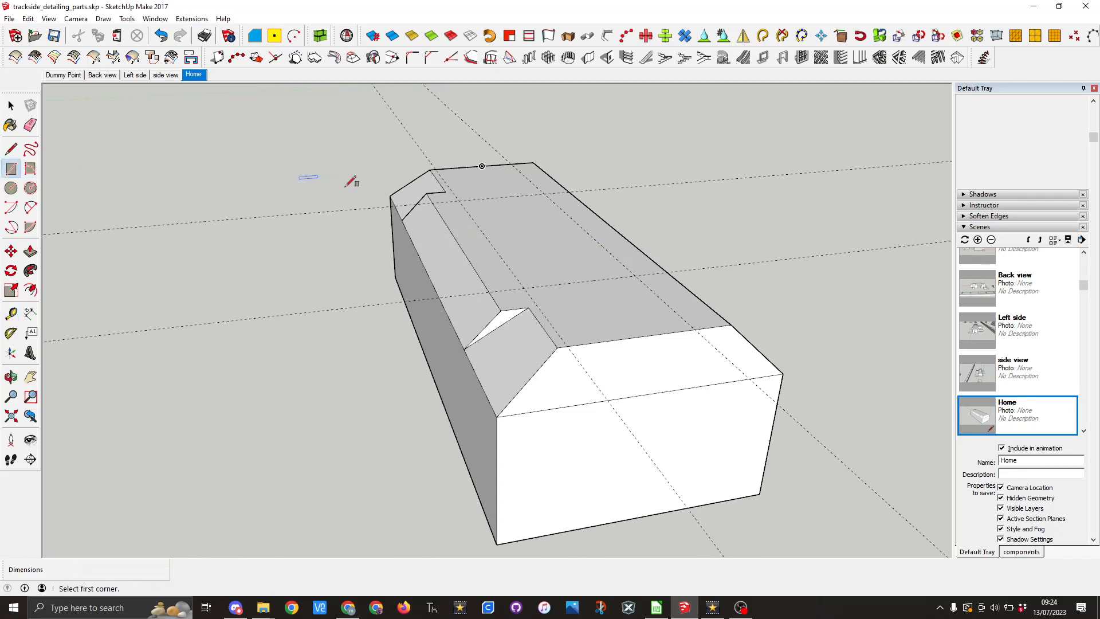
click(459, 201)
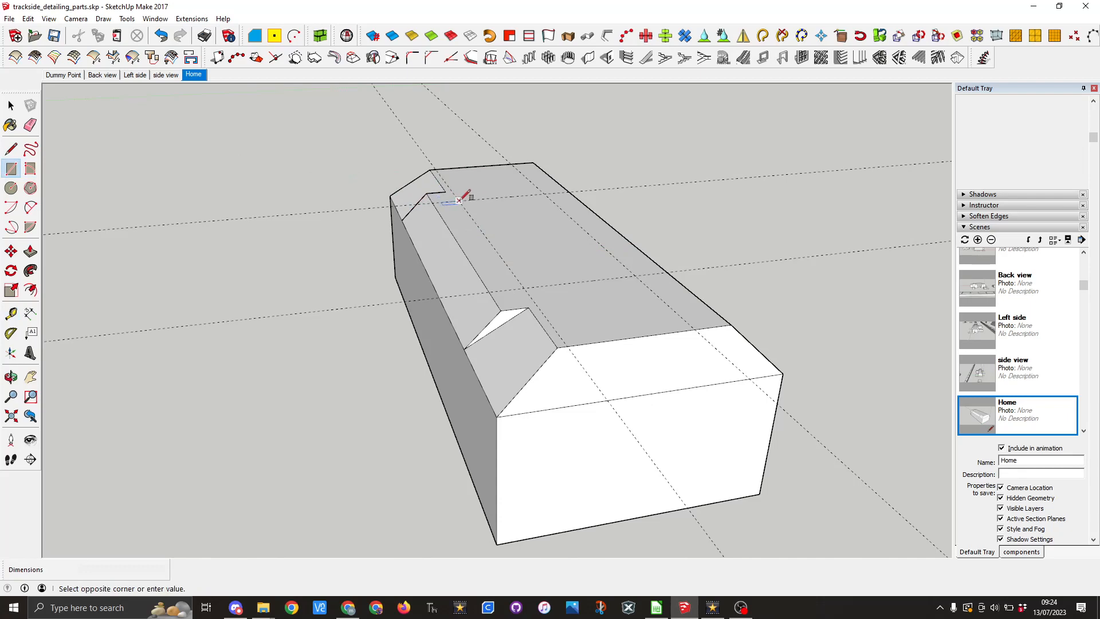
click(636, 275)
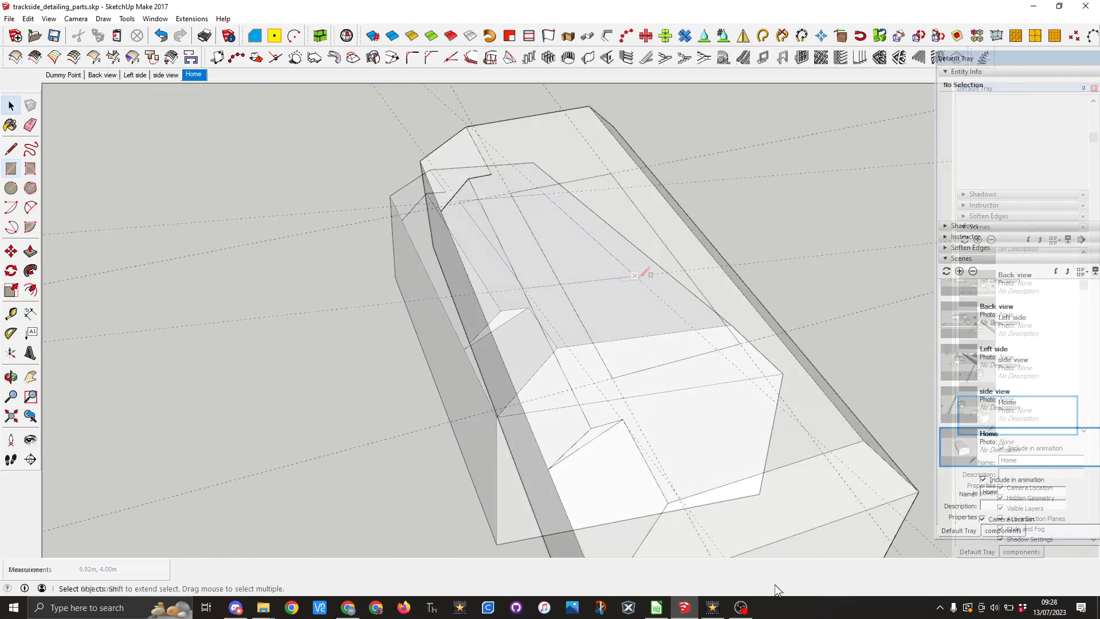
Step: Place lengthwise guides 0.8 m inside both long edges of the top-face rectangle
click(11, 312)
click(587, 328)
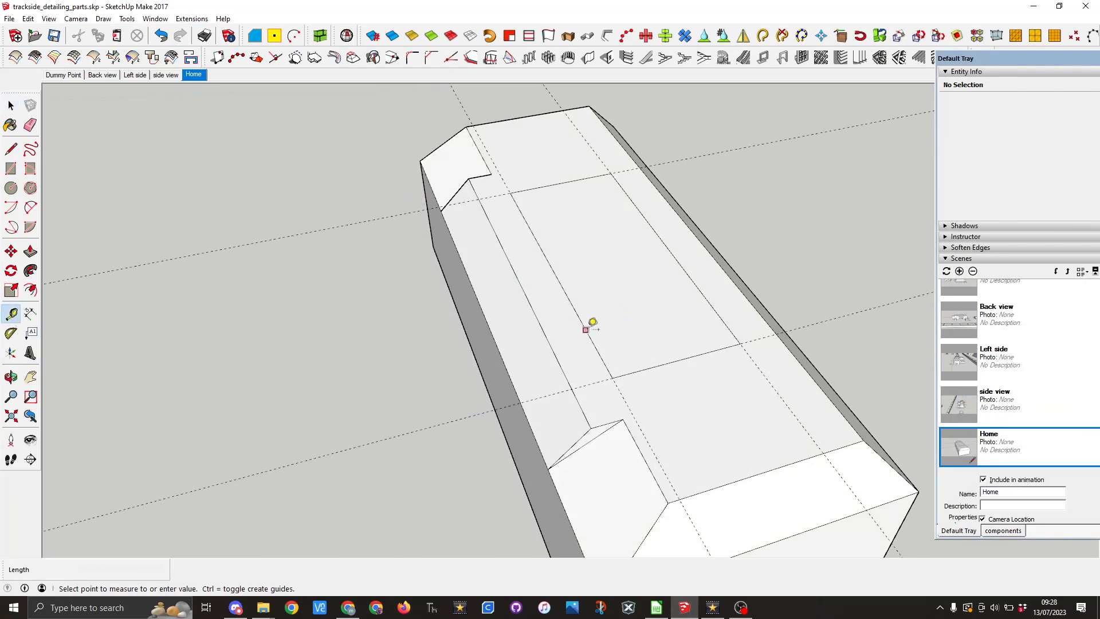
text(0.)
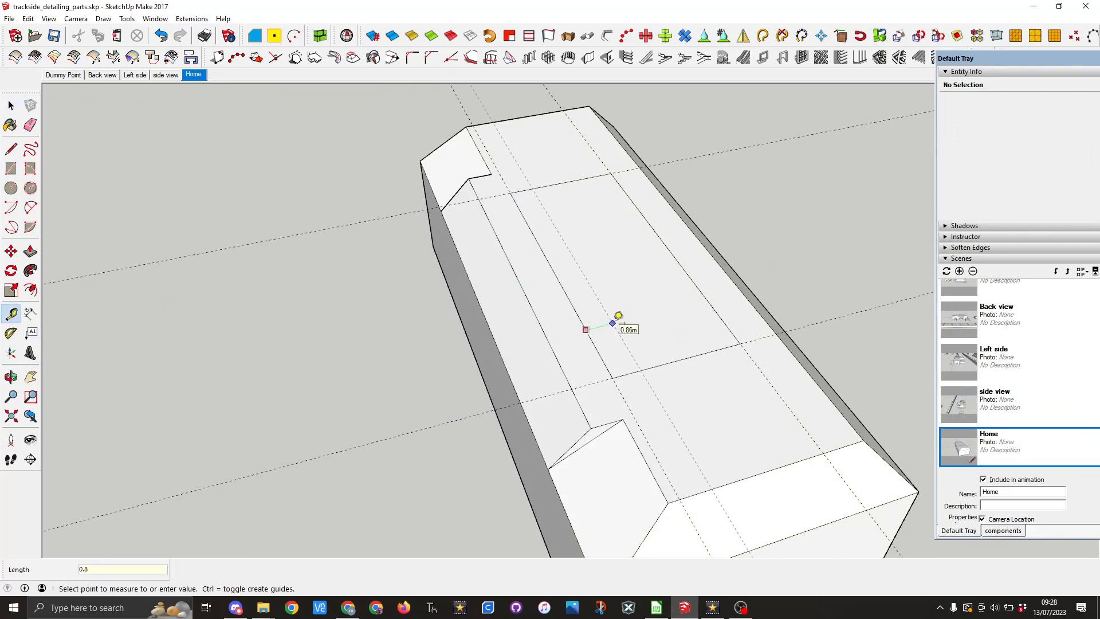
text(8)
key(Return)
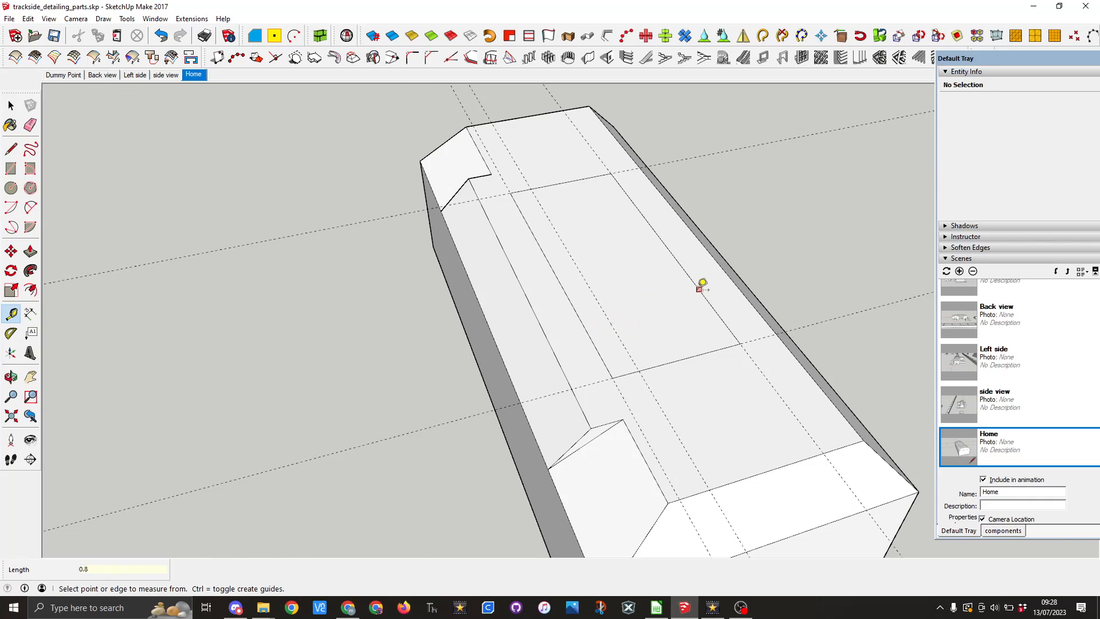
click(700, 290)
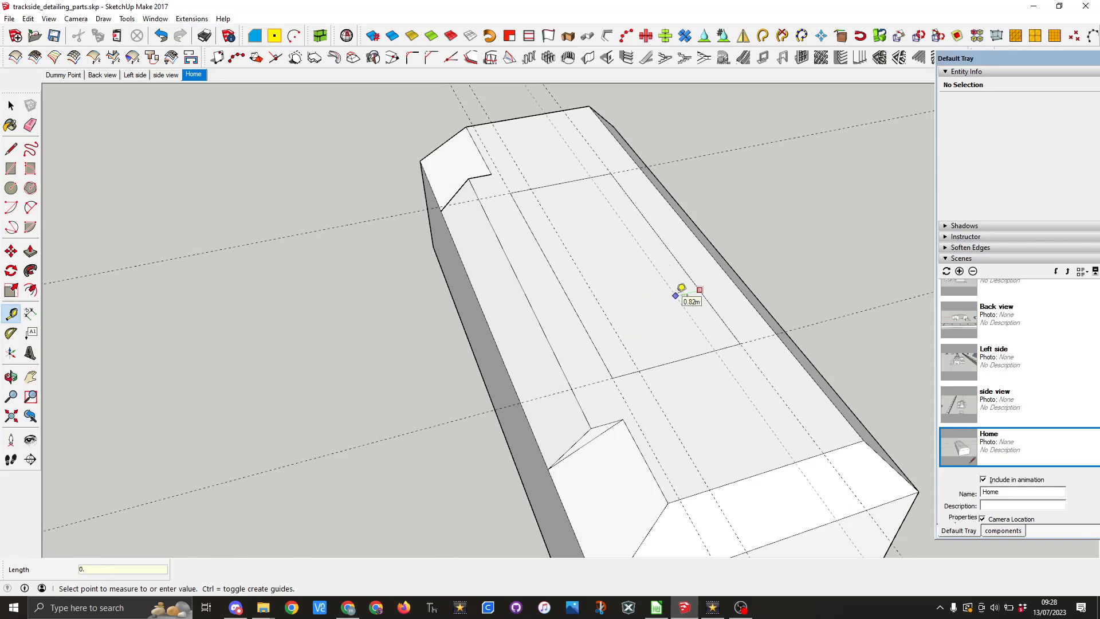
click(681, 288)
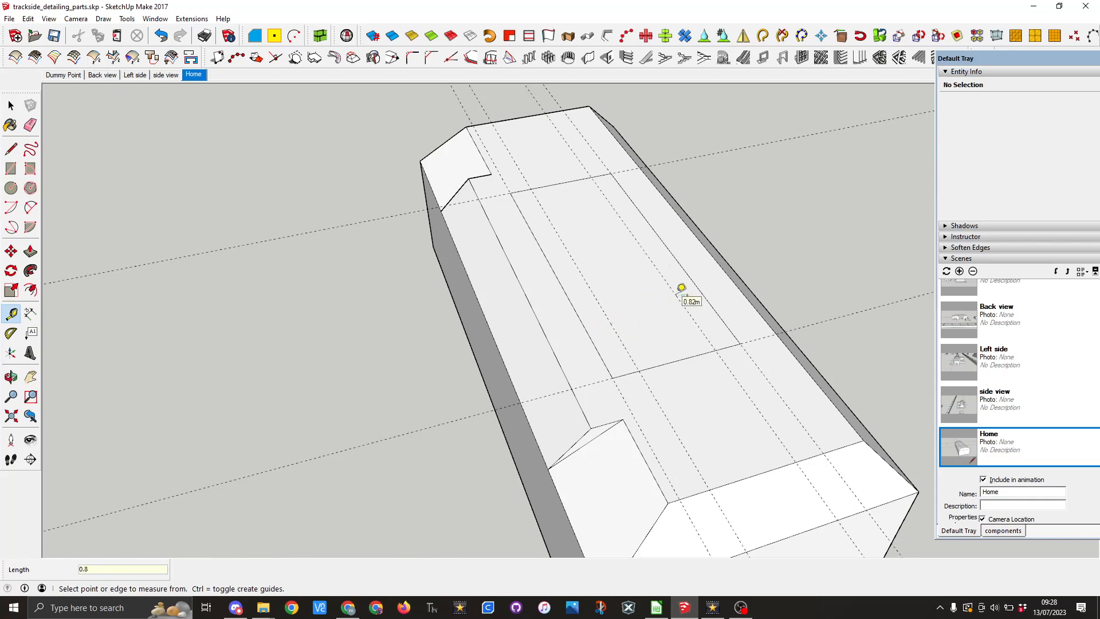
Step: Place a crosswise guide 0.8 m inside the rectangle's flush-end short edge, and another inside its opposite short edge
click(562, 182)
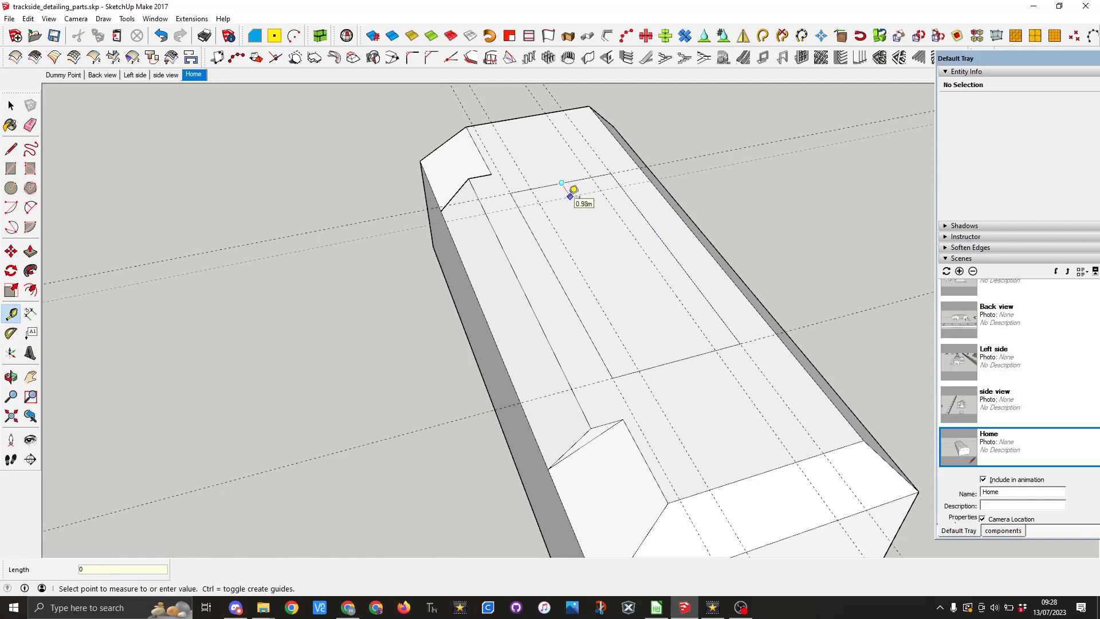
click(574, 190)
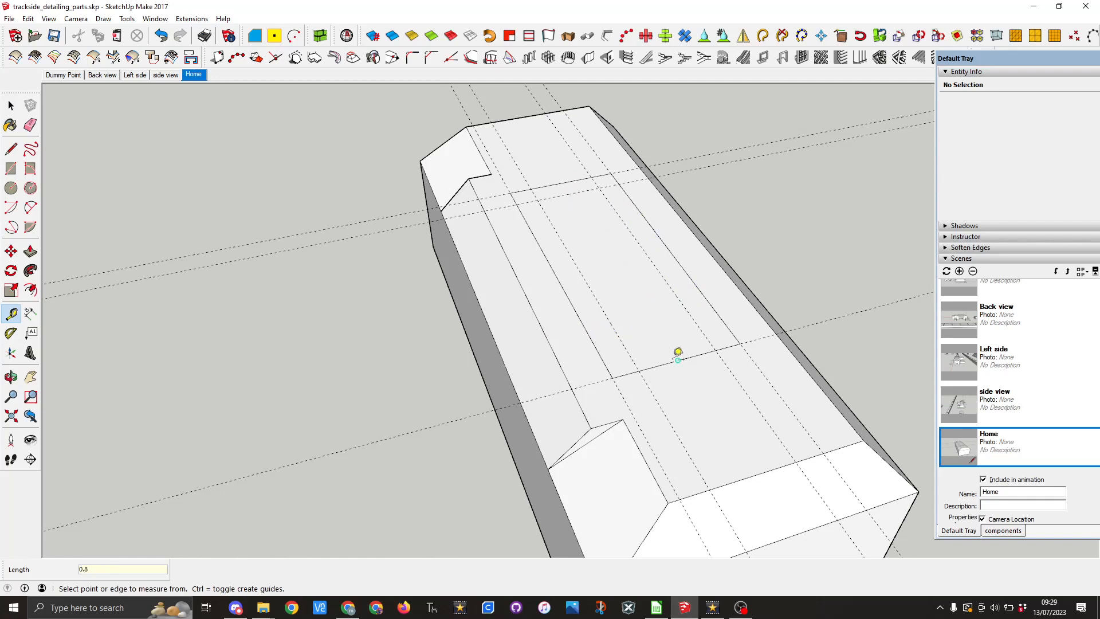
click(678, 360)
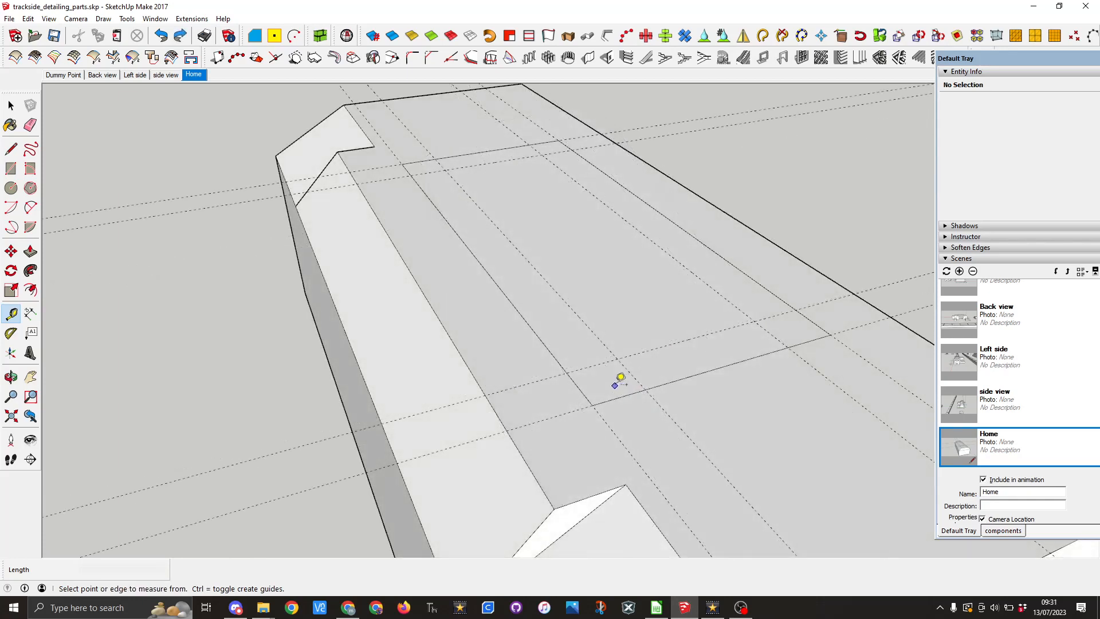
Step: Round both corners at the near short edge of the top-face rectangle with two-point arcs tangent between the guide intersections
click(30, 206)
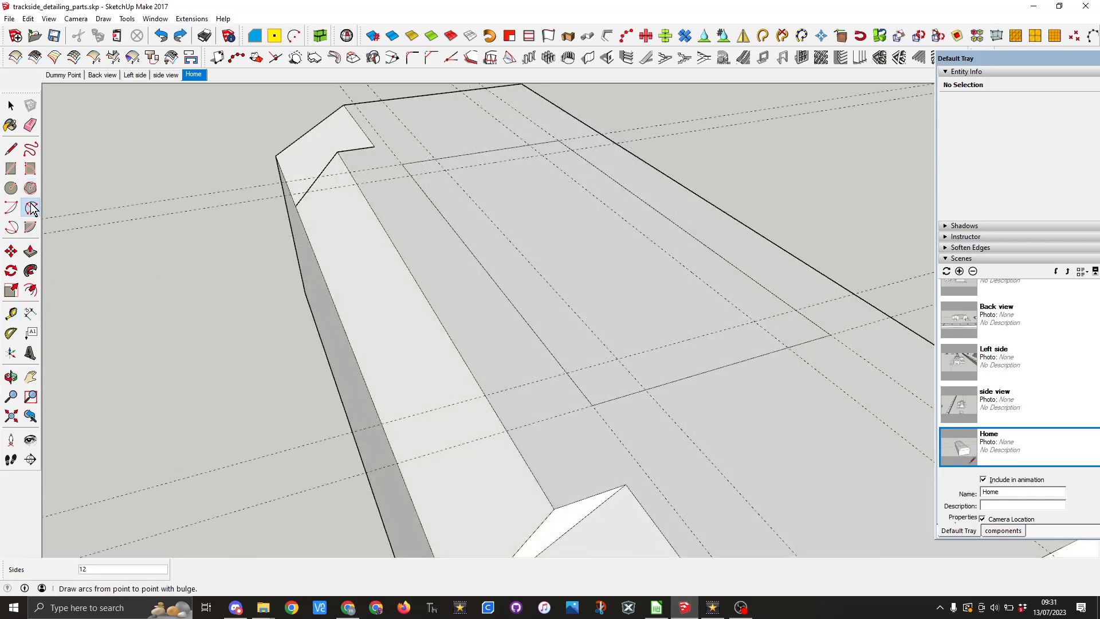
click(567, 373)
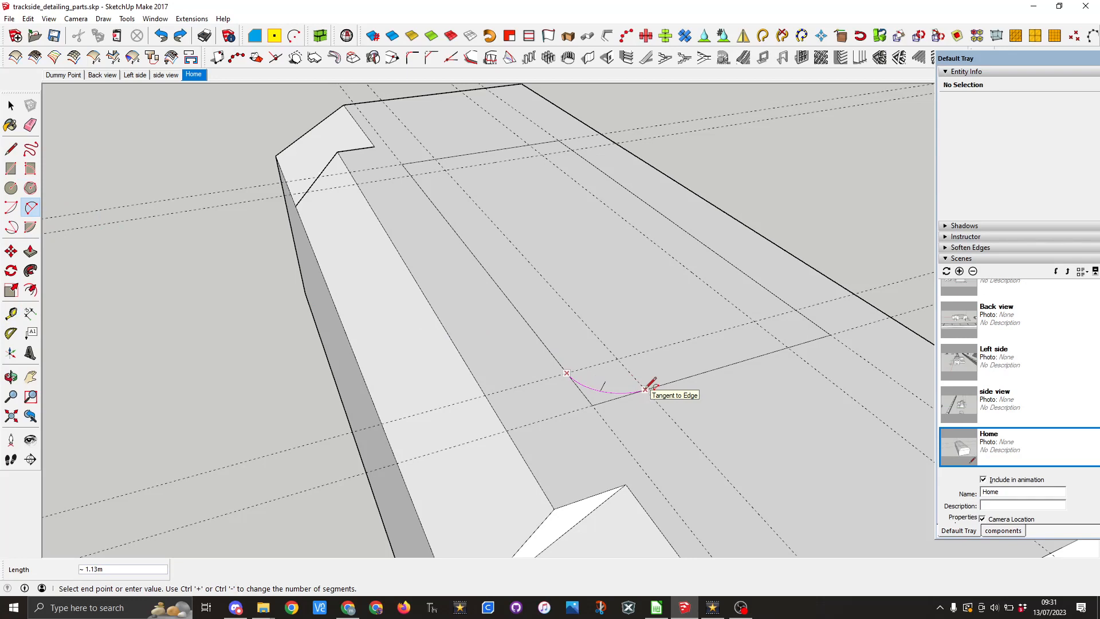
click(646, 390)
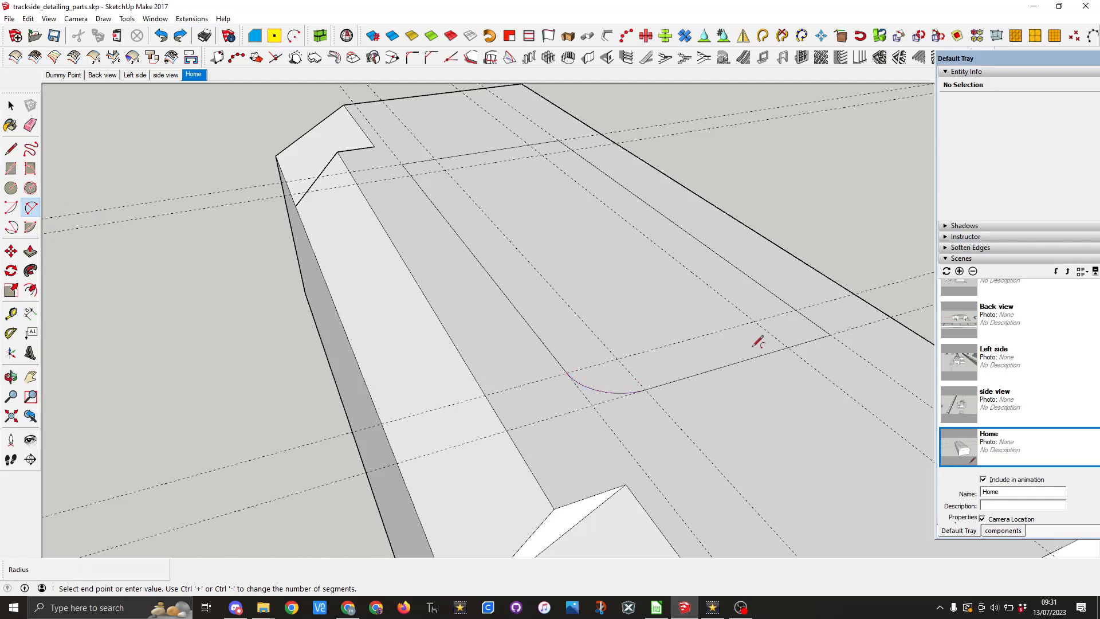
click(796, 310)
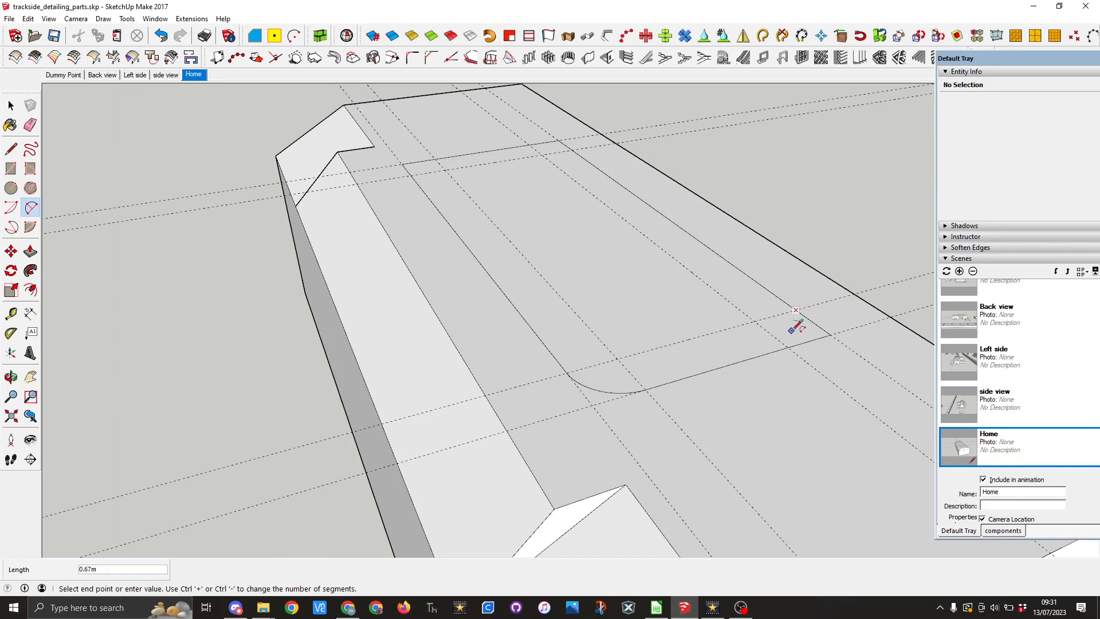
click(791, 345)
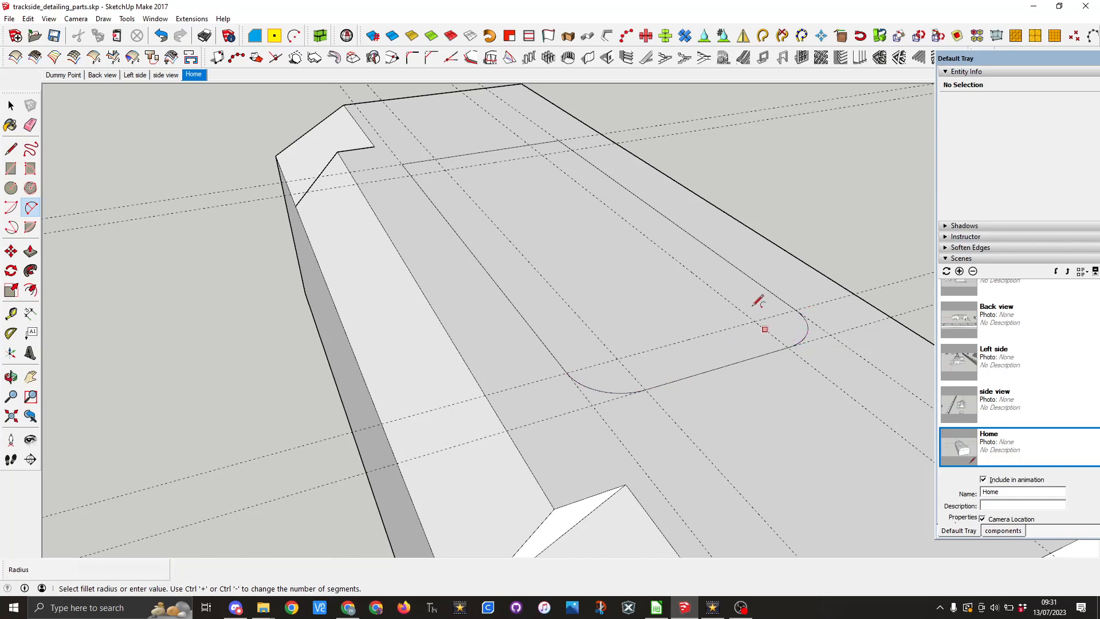
Step: Round both corners at the rectangle's far short edge with two-point arcs between the guide intersections
scroll(421, 155, up, 2)
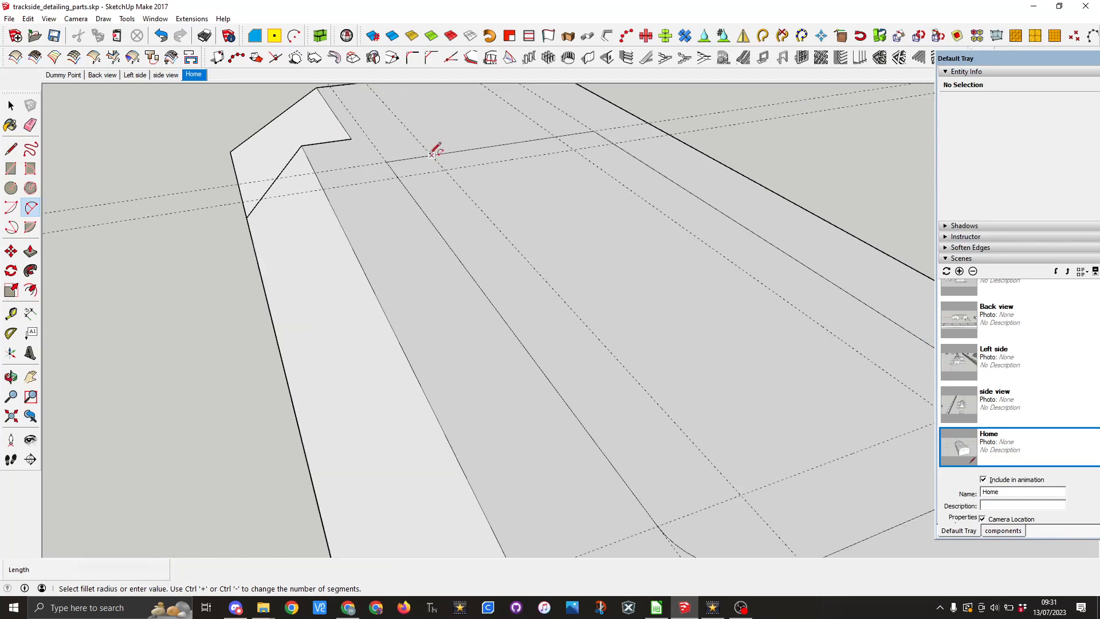
click(432, 155)
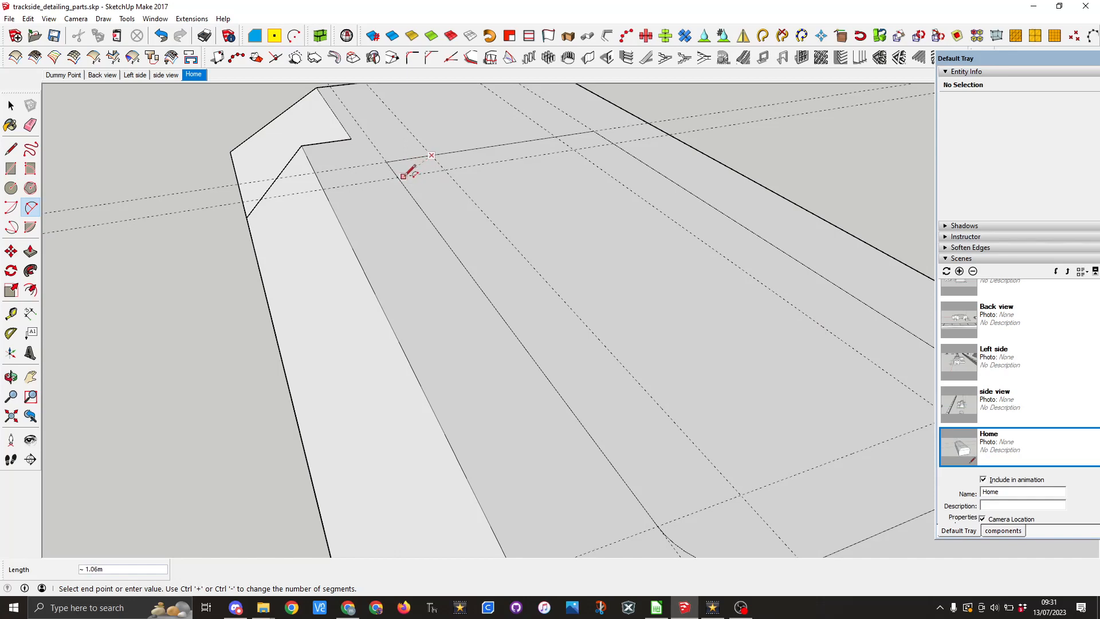
middle_drag(429, 146, 555, 249)
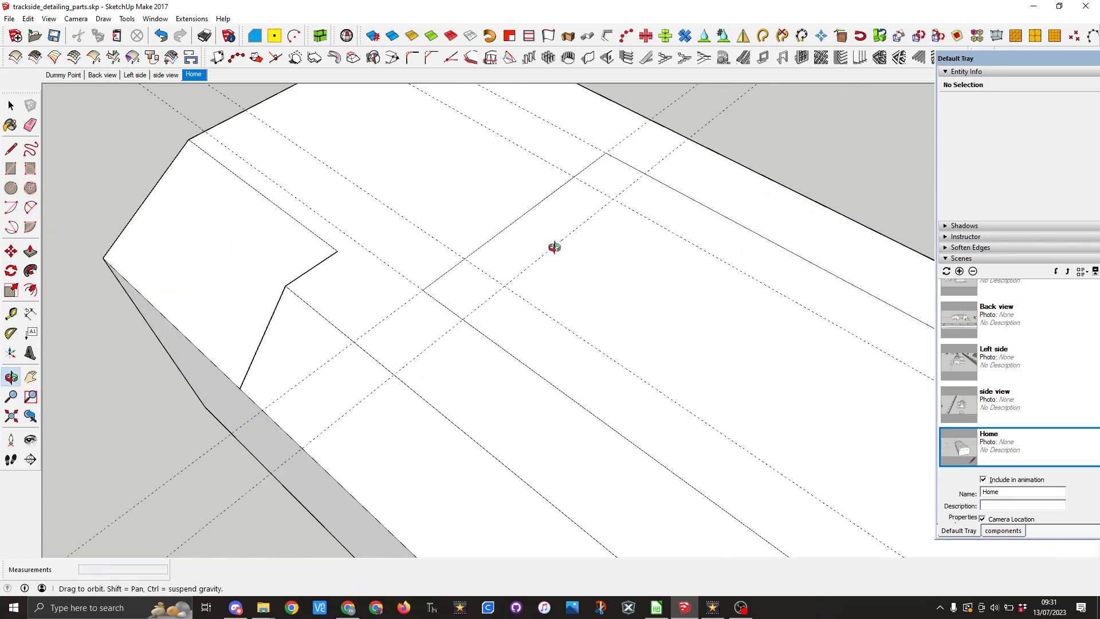
click(462, 318)
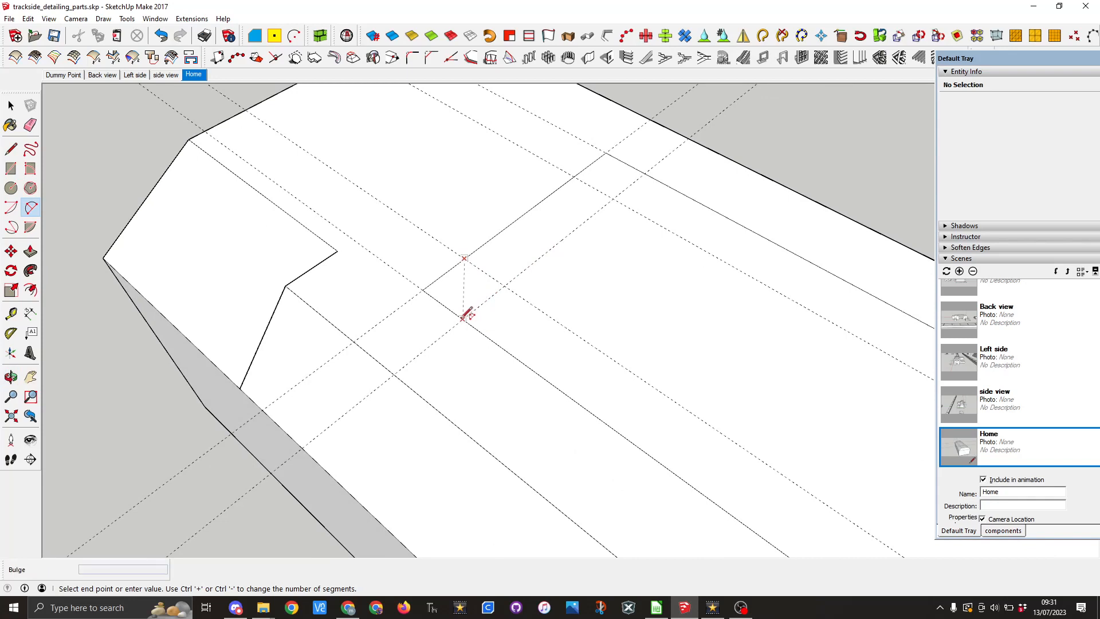
click(448, 282)
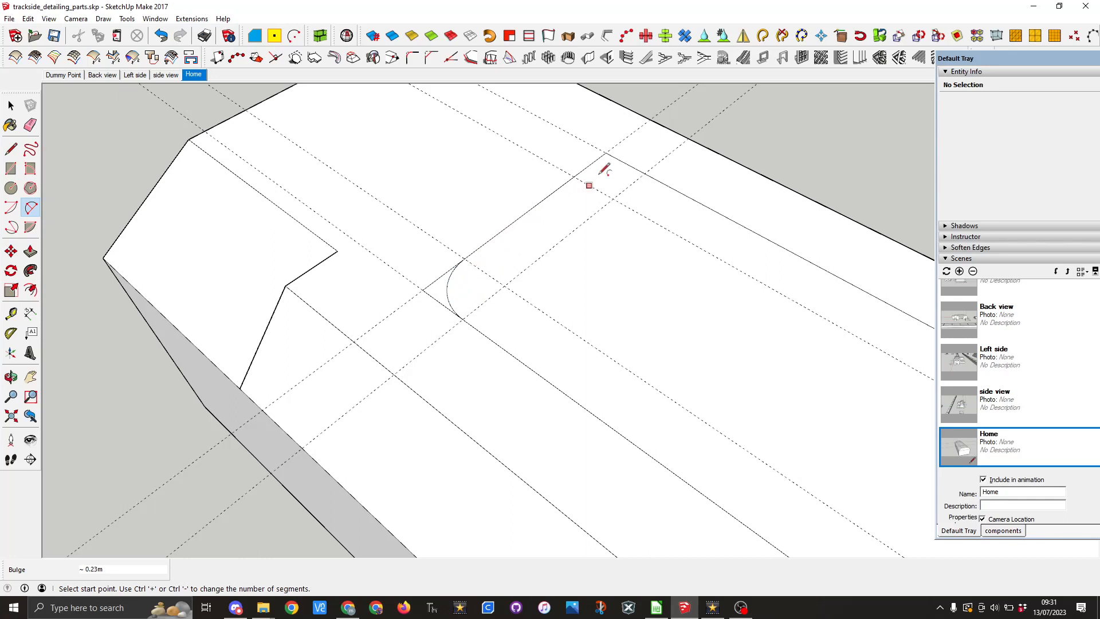
click(574, 176)
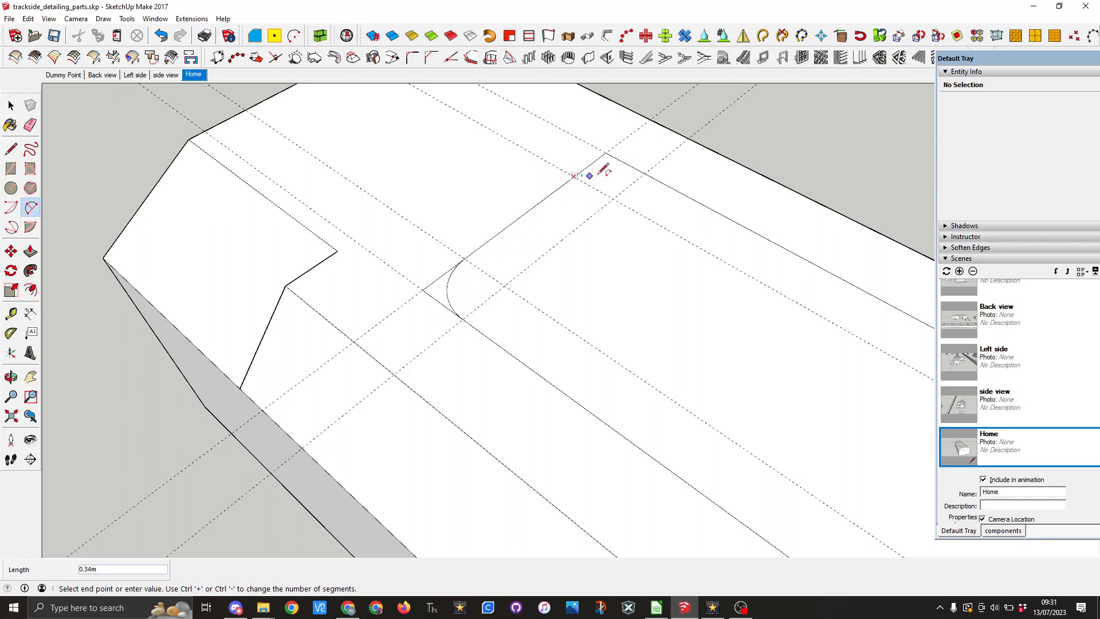
click(646, 171)
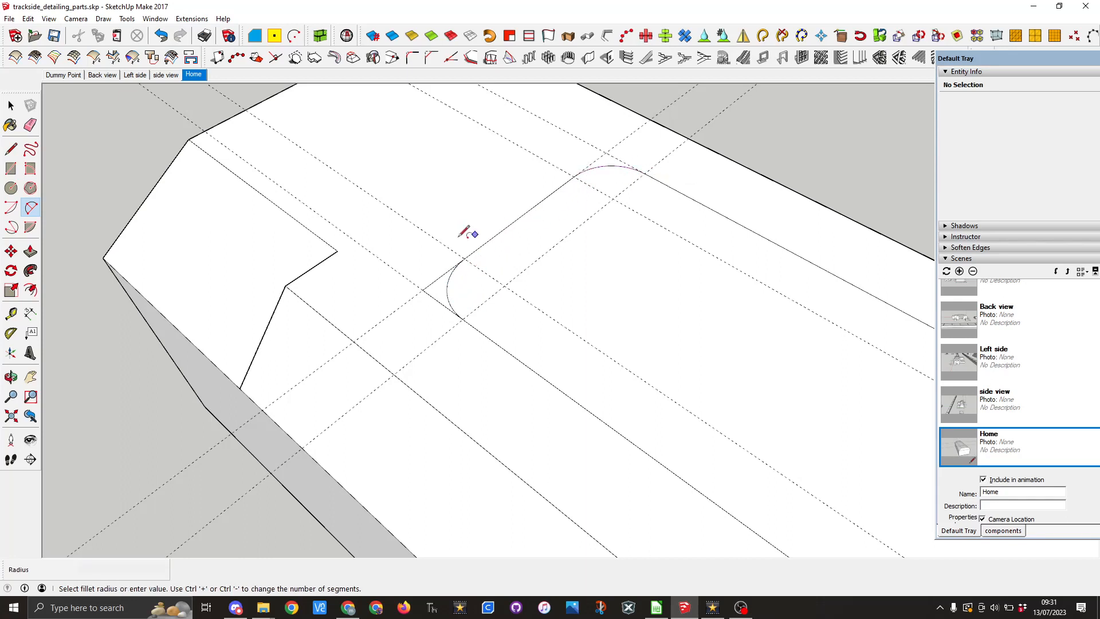
Step: Erase the leftover square corner outside the rounded rectangle and all the construction guides around the body
click(30, 125)
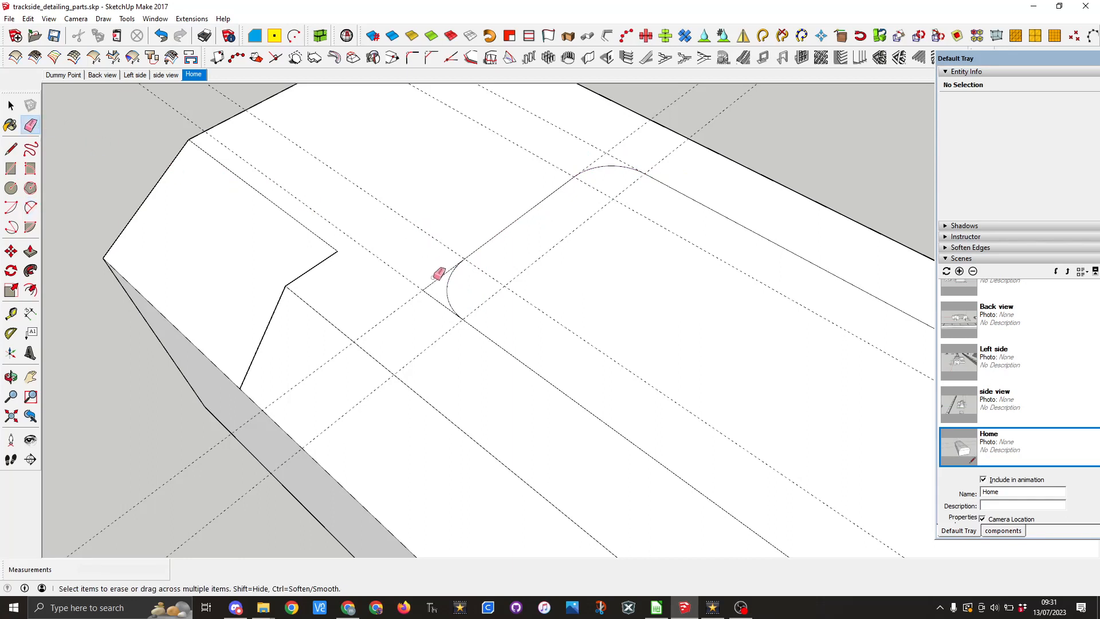
drag(440, 278, 442, 297)
click(521, 153)
click(570, 131)
click(540, 260)
click(524, 300)
scroll(657, 342, down, 2)
scroll(769, 373, down, 2)
click(853, 440)
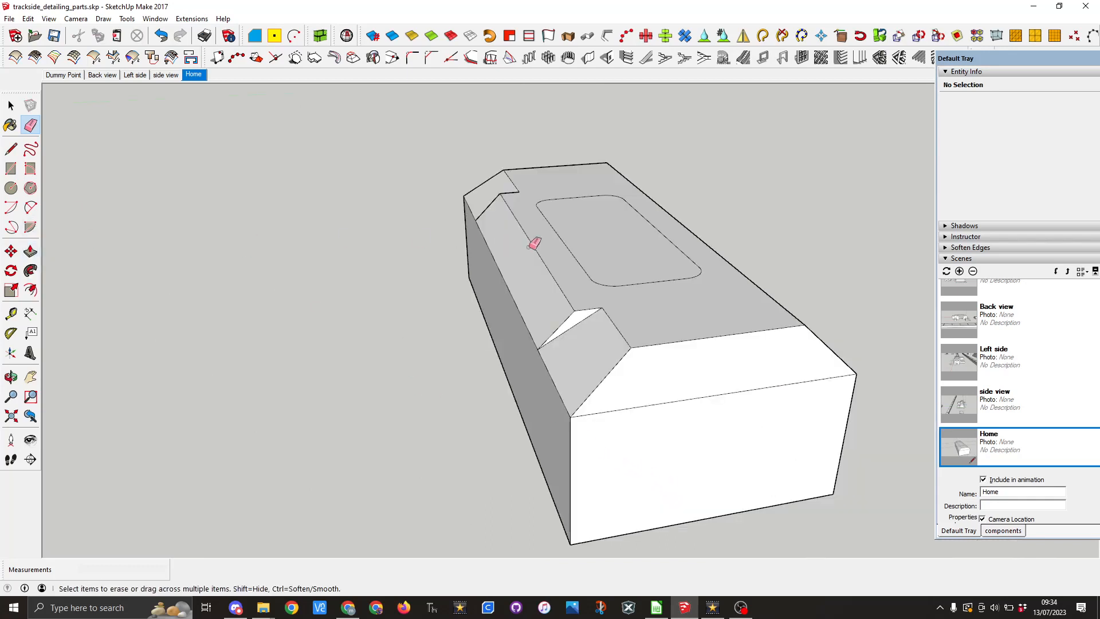
Step: Raise the rounded rectangle 0.6 m above the top face with Push/Pull
click(30, 254)
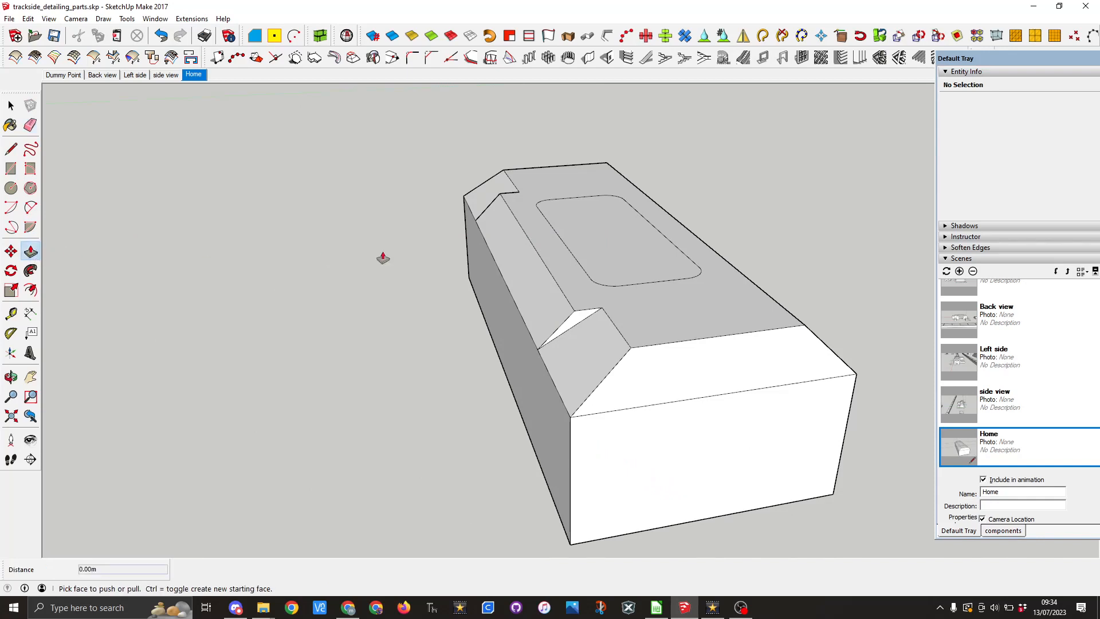
click(622, 259)
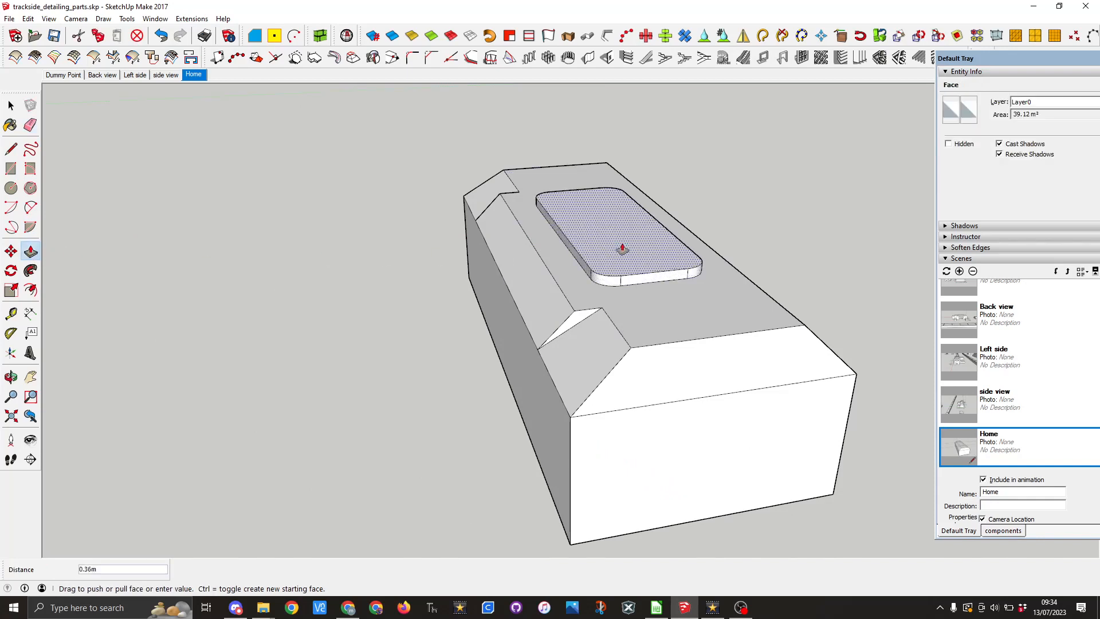
click(623, 249)
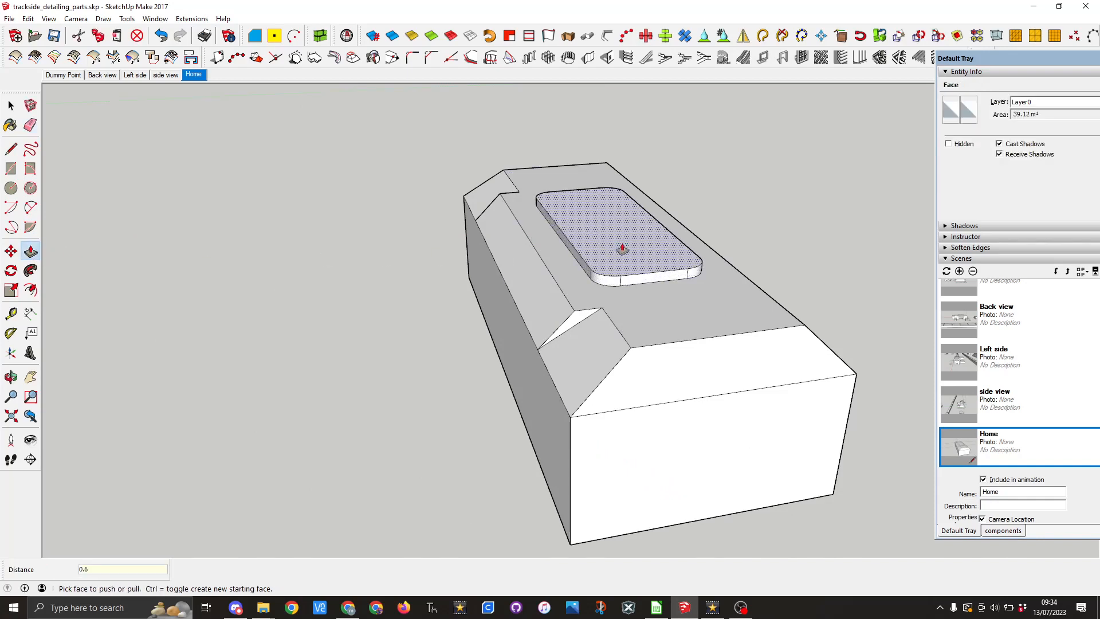
text(0.6)
key(Return)
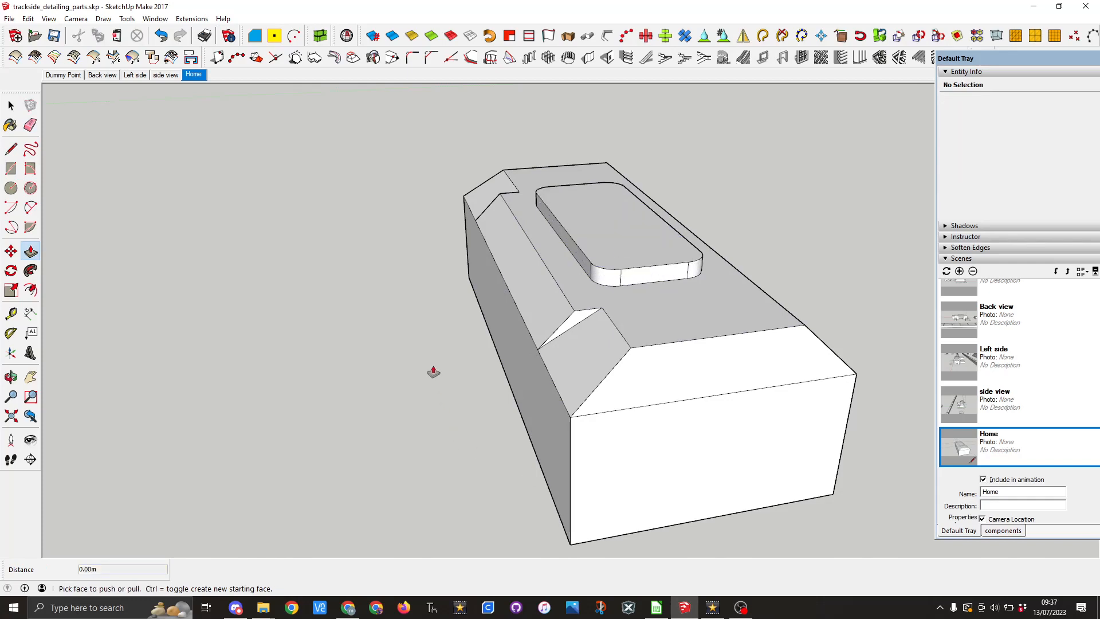
Step: Place vertical guides on the large end face, 0.9 m inside its plain-side edge and 1.8 m inside its notched-side edge
middle_drag(433, 373, 381, 432)
click(12, 313)
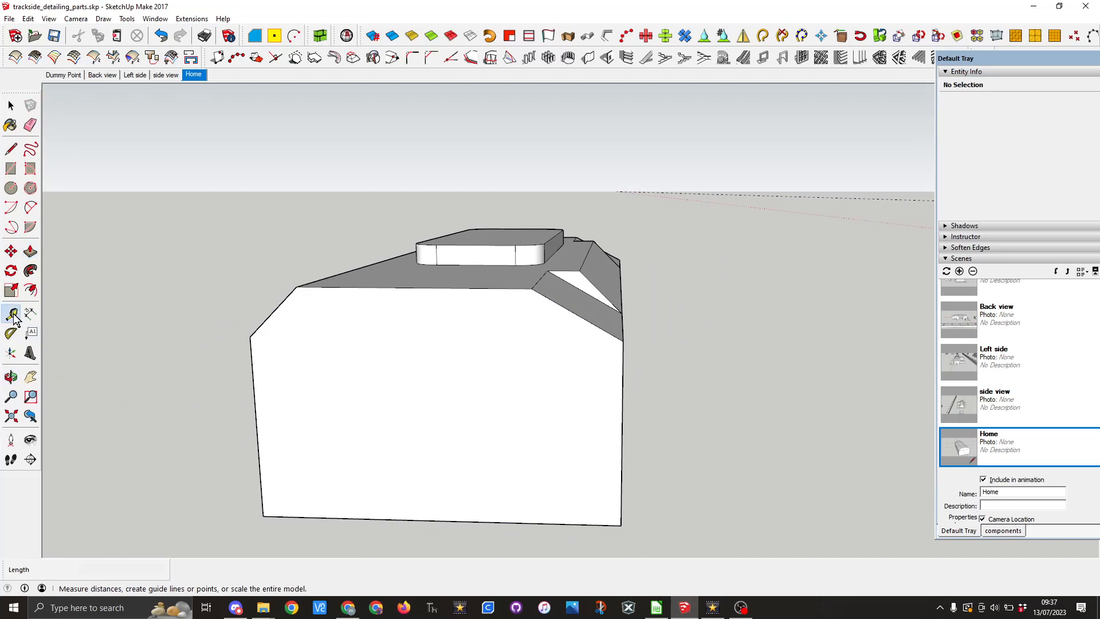
click(256, 429)
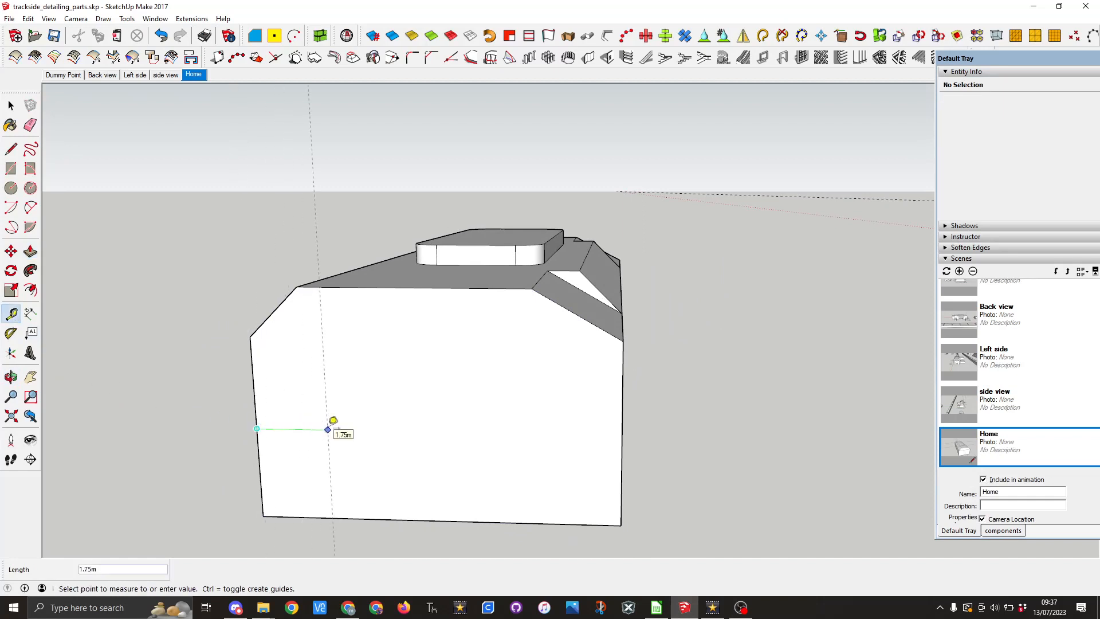
key(Return)
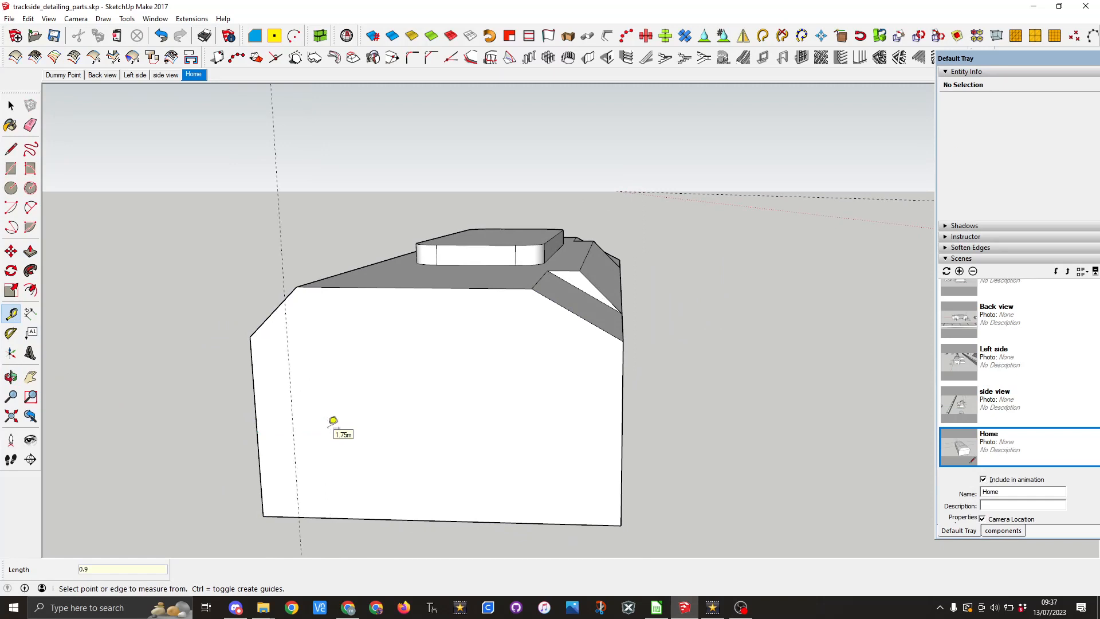
click(621, 457)
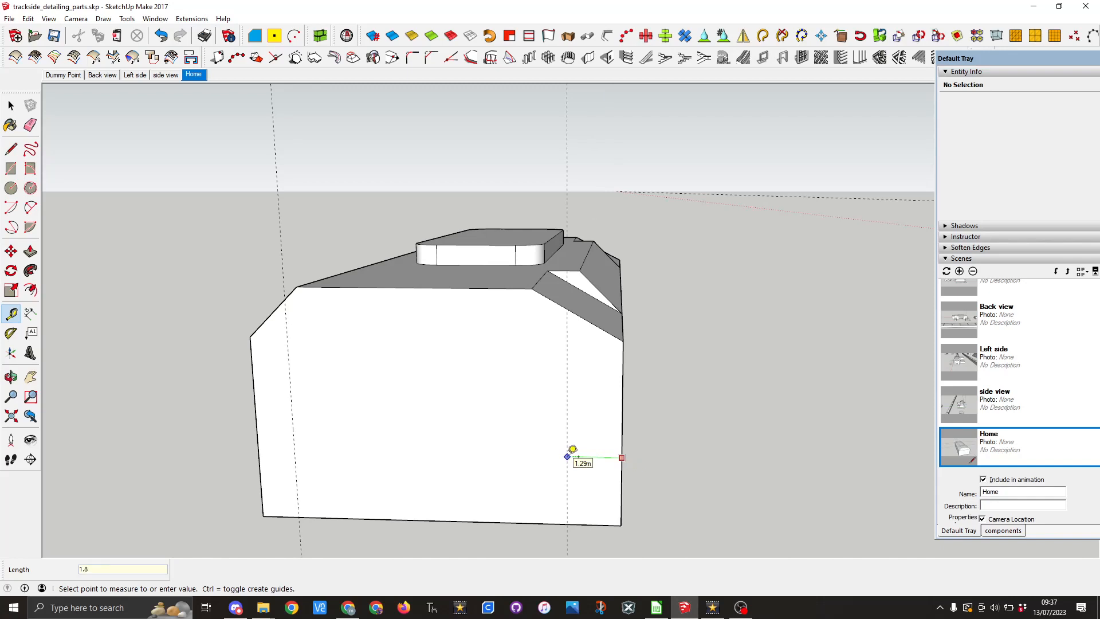
key(Return)
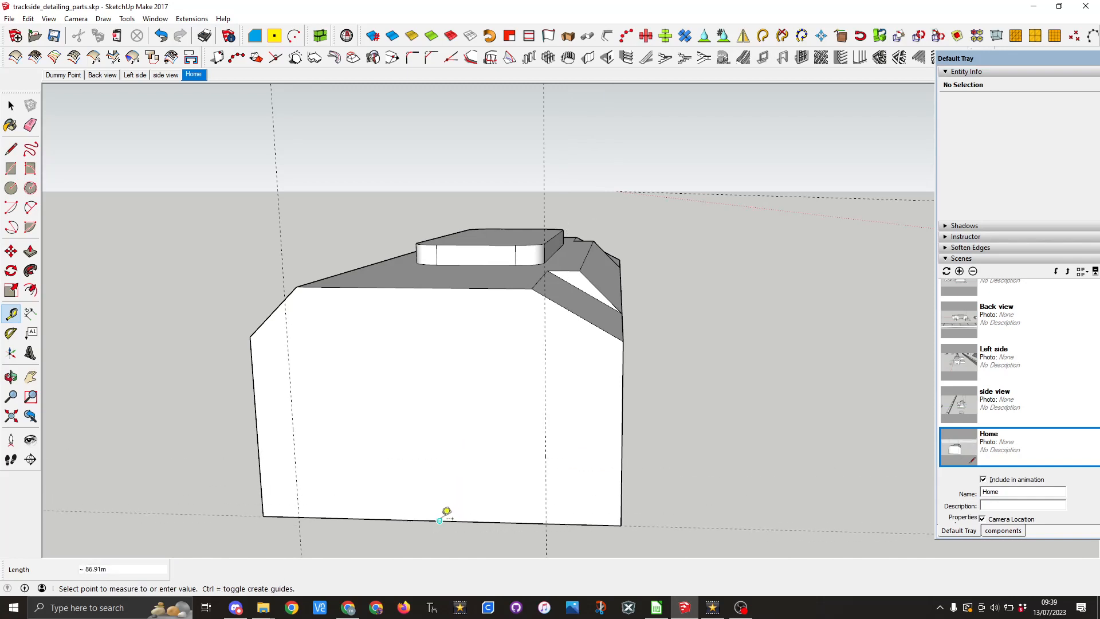
Step: Place a horizontal guide on the end face 4.9 m above its base edge
click(440, 520)
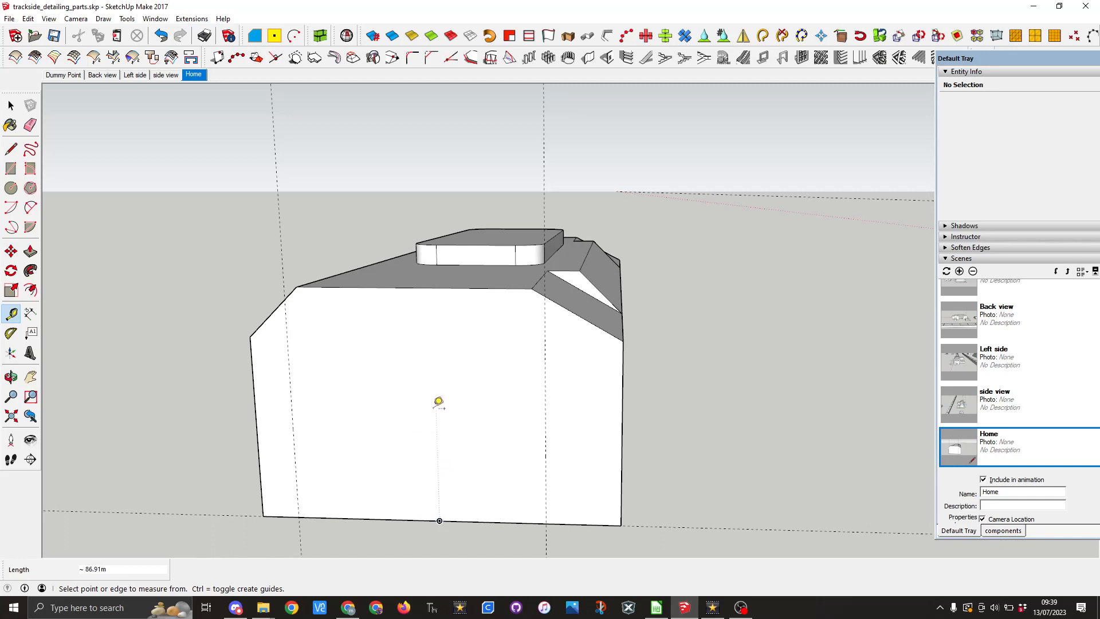
click(396, 519)
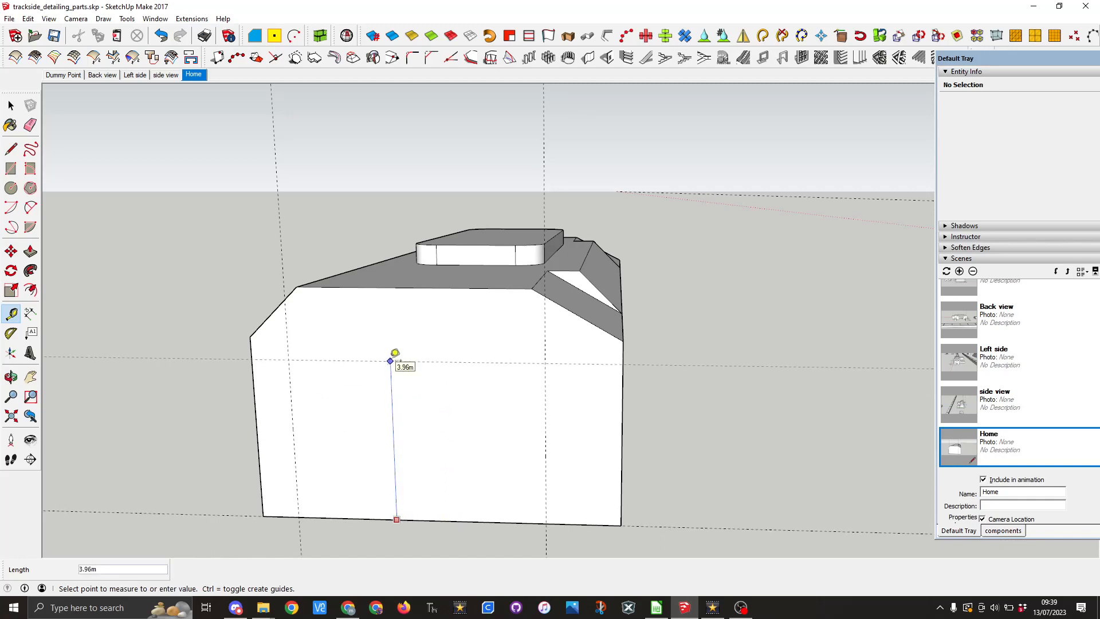
text(4.9)
key(Return)
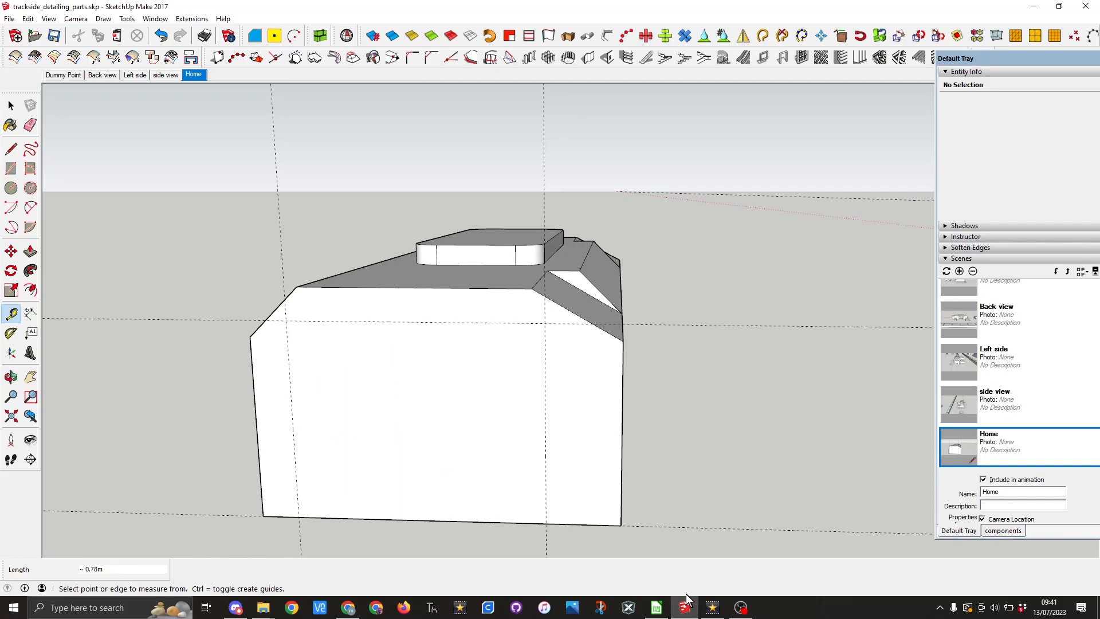
Step: Place vertical guides 1 m inside both vertical end-face guides, and a horizontal guide 0.78 m below the upper one
click(291, 395)
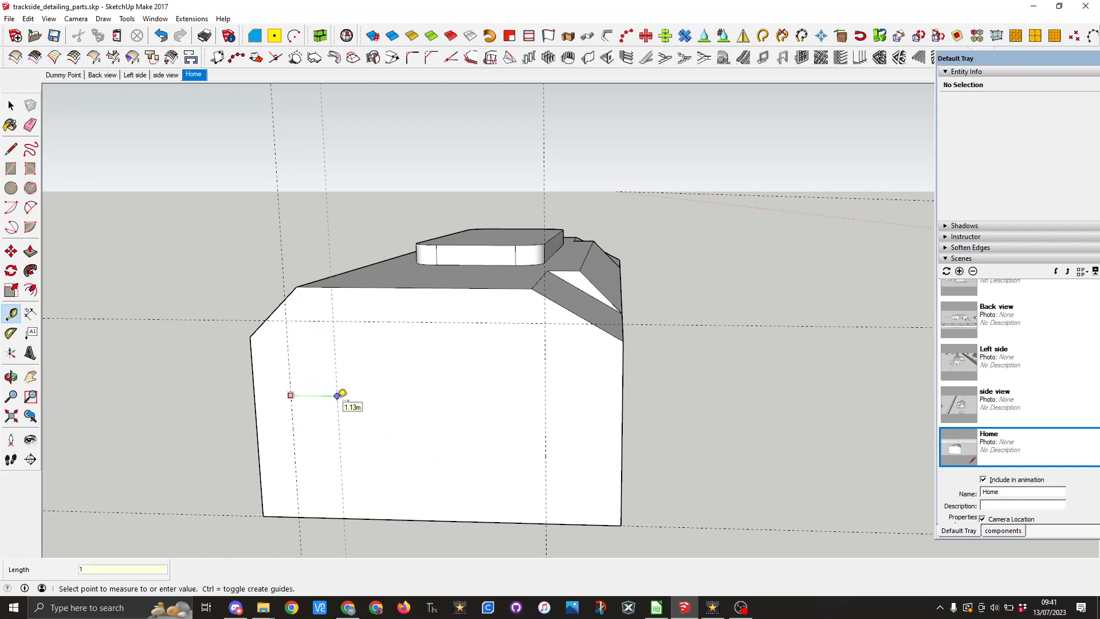
text(1)
key(Return)
click(545, 410)
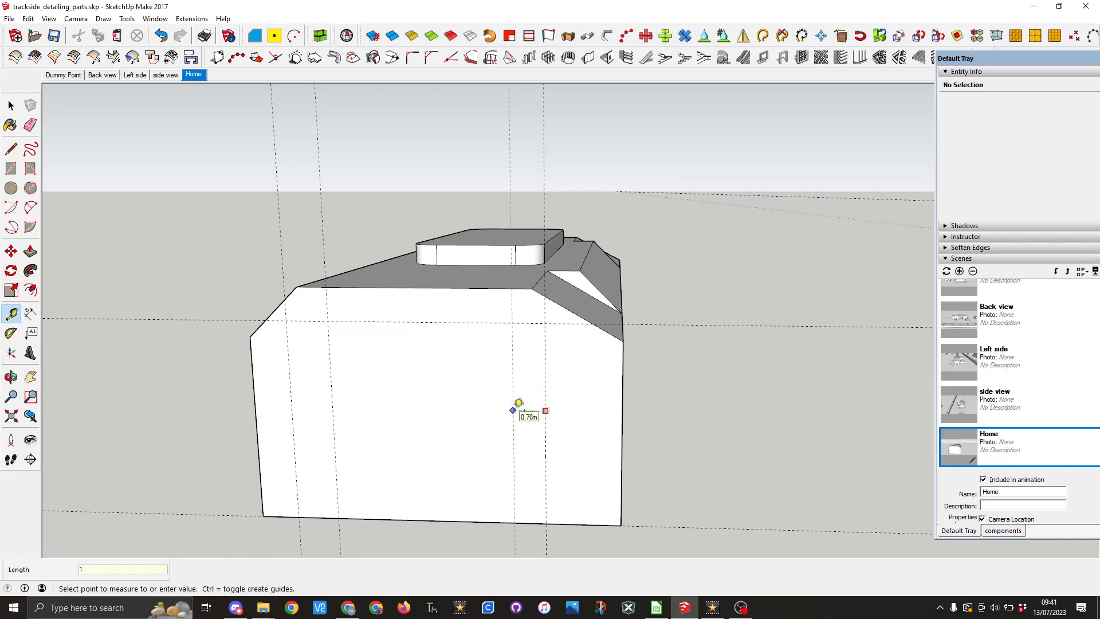
text(1)
key(Return)
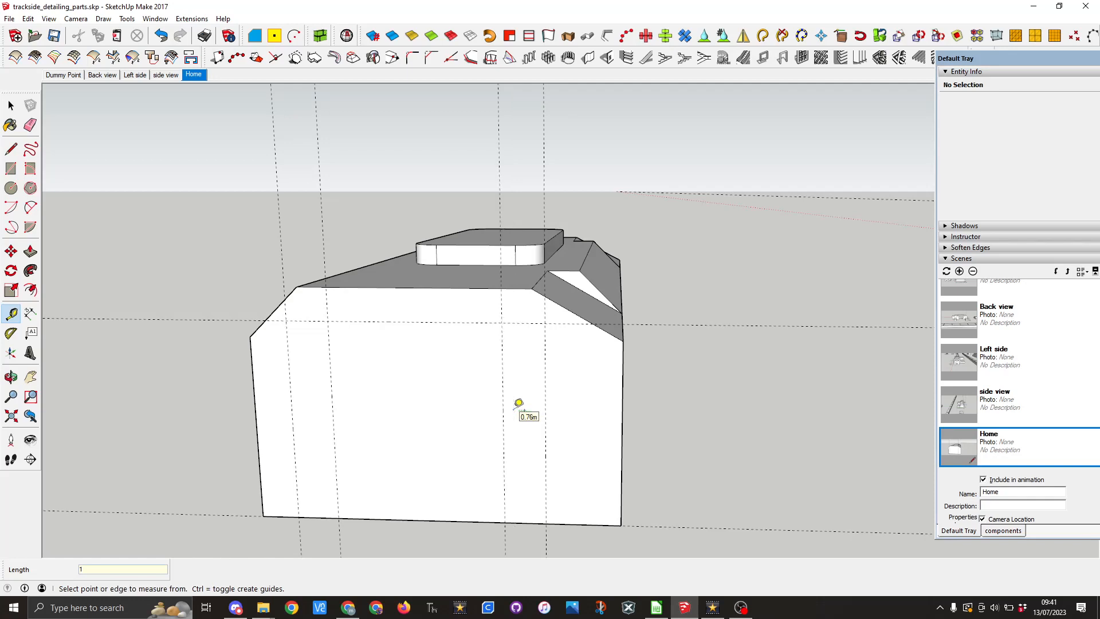
click(422, 321)
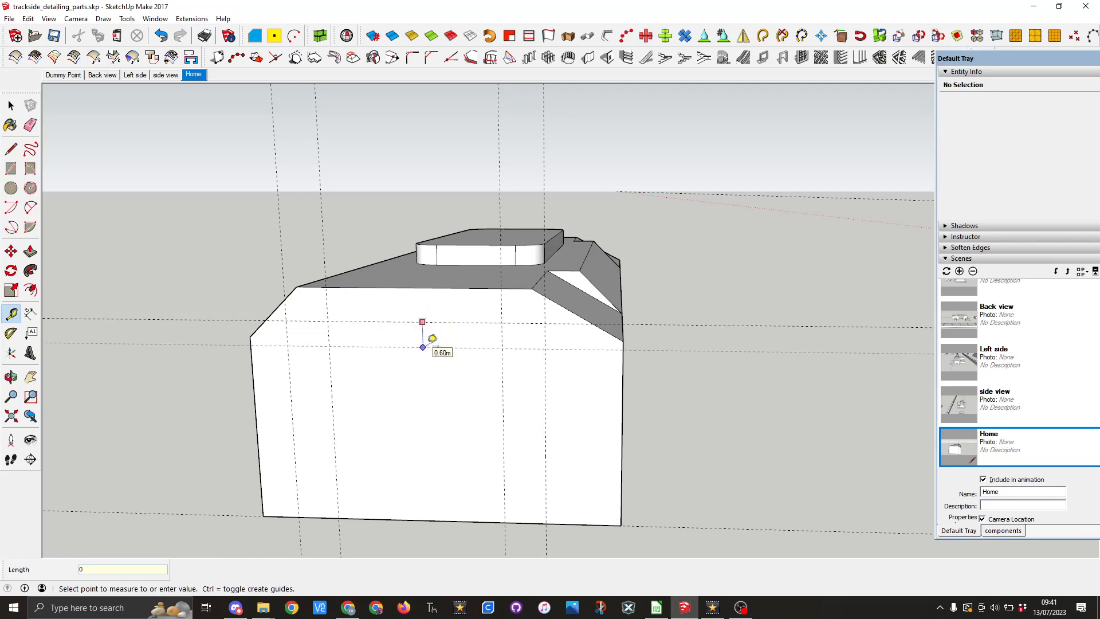
click(431, 341)
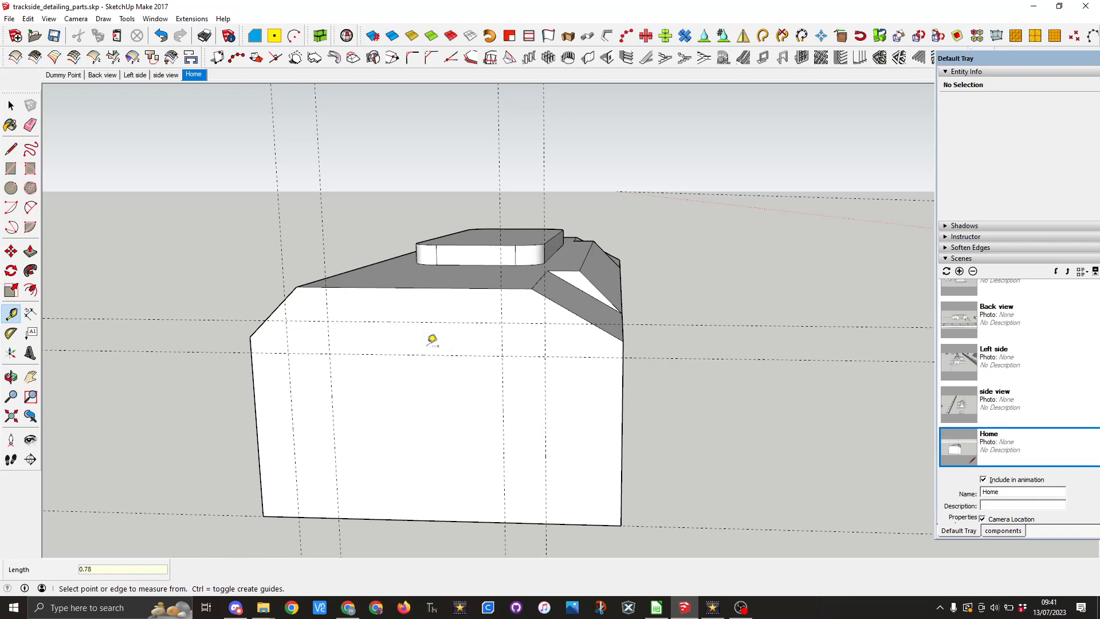
Step: Draw the bevelled outline on the end face with the Line tool, following the guide intersections from base edge to base edge
click(12, 150)
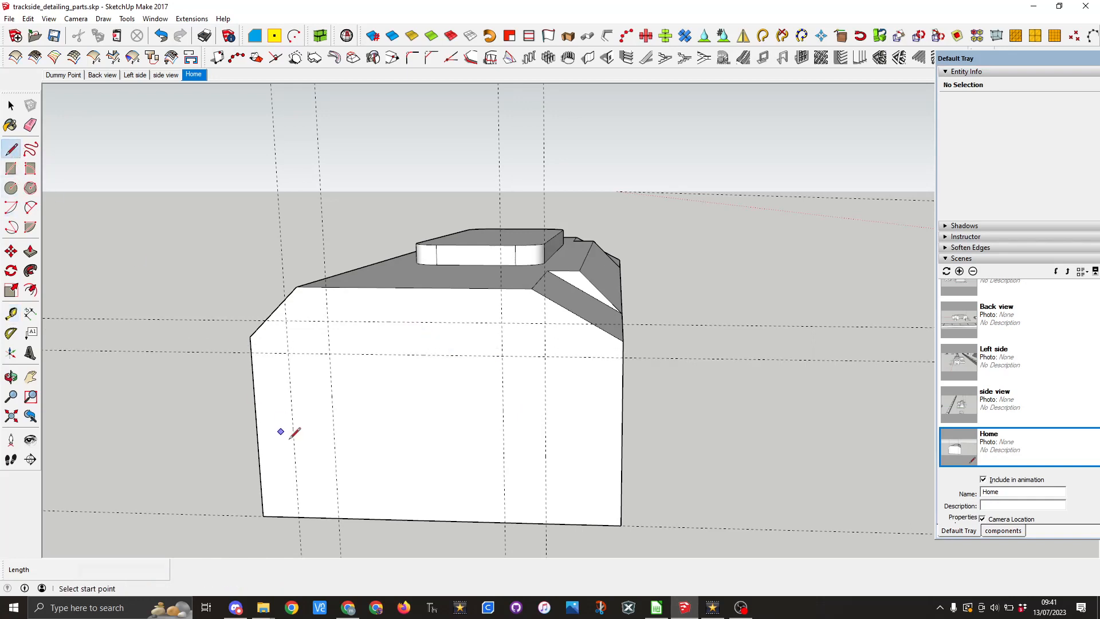
click(298, 515)
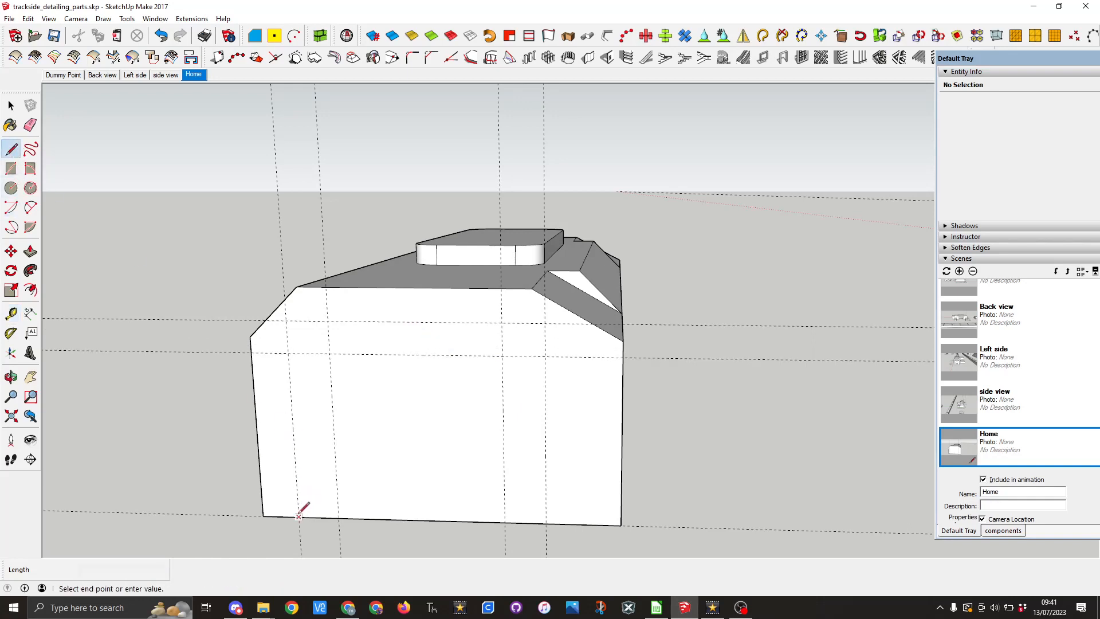
click(289, 353)
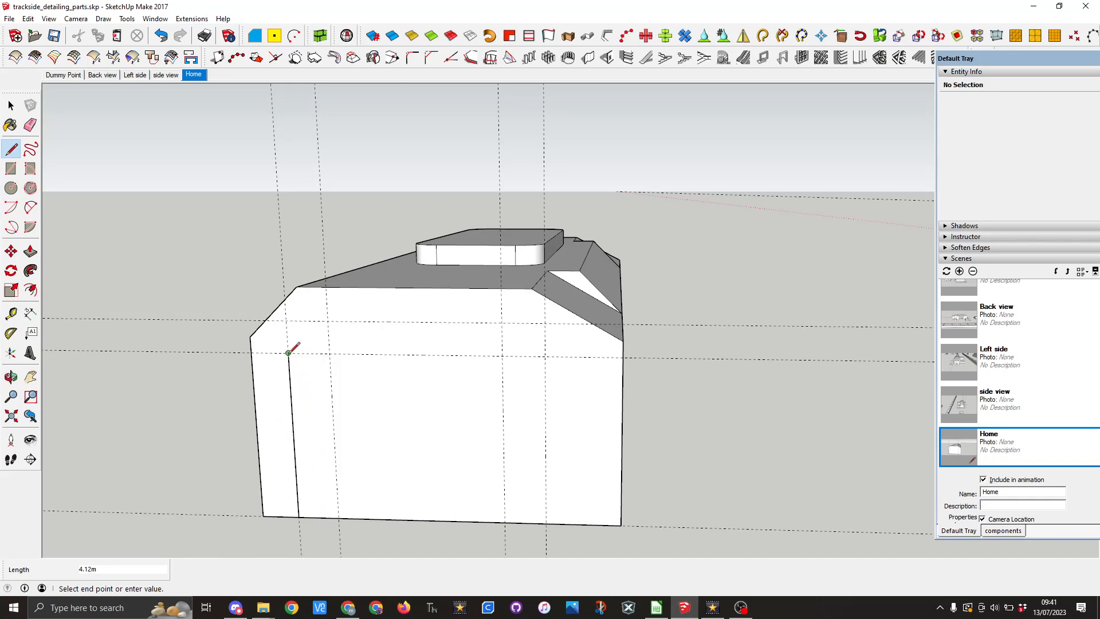
click(327, 321)
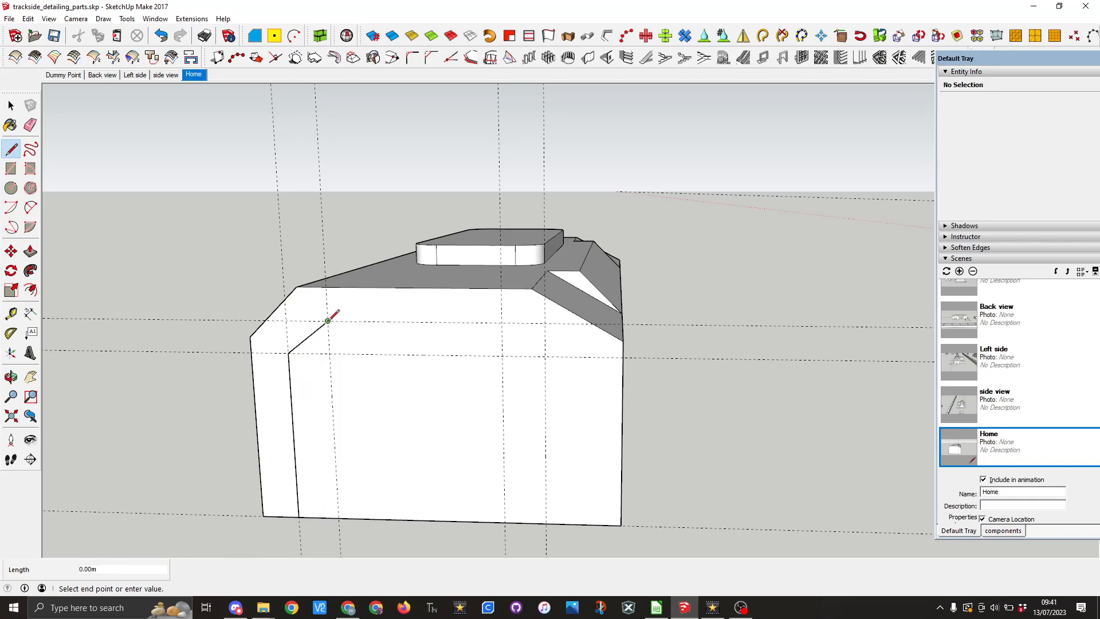
click(502, 322)
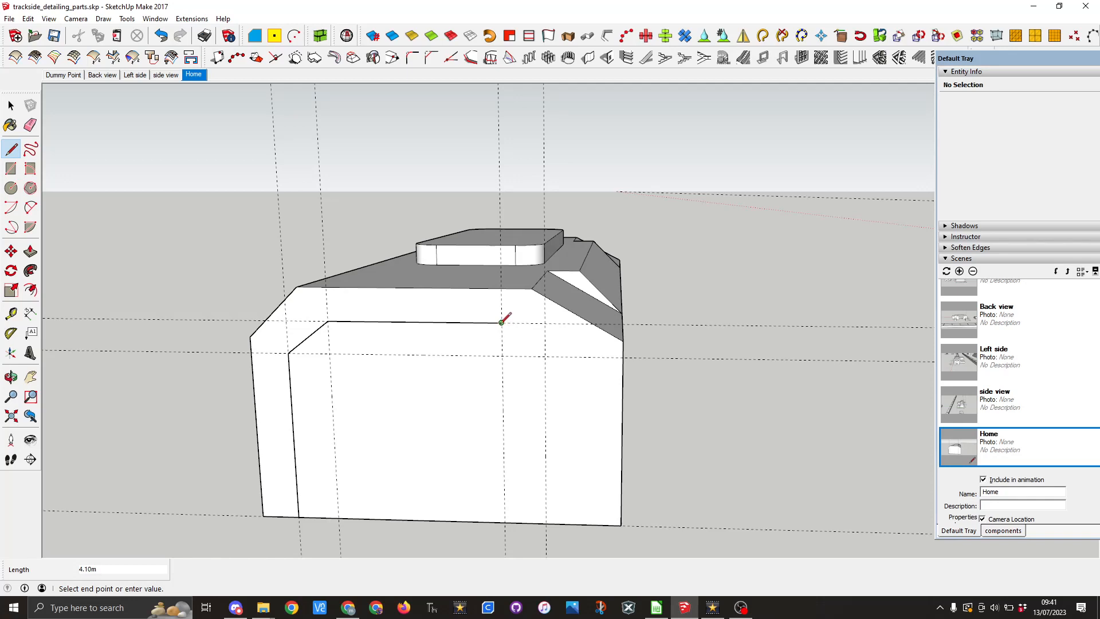
click(545, 356)
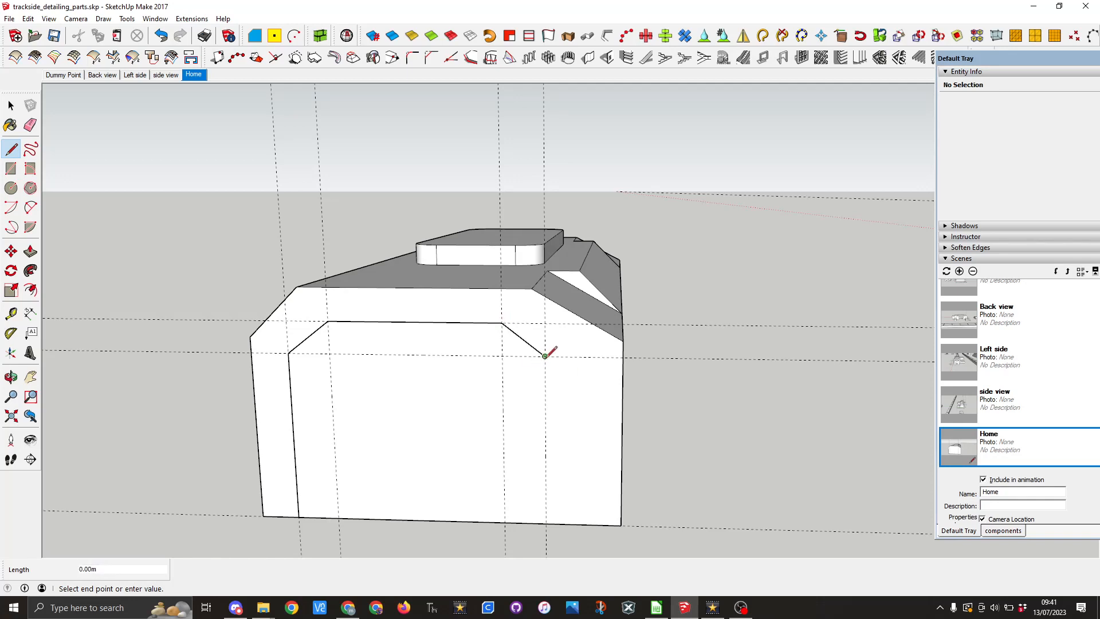
click(546, 522)
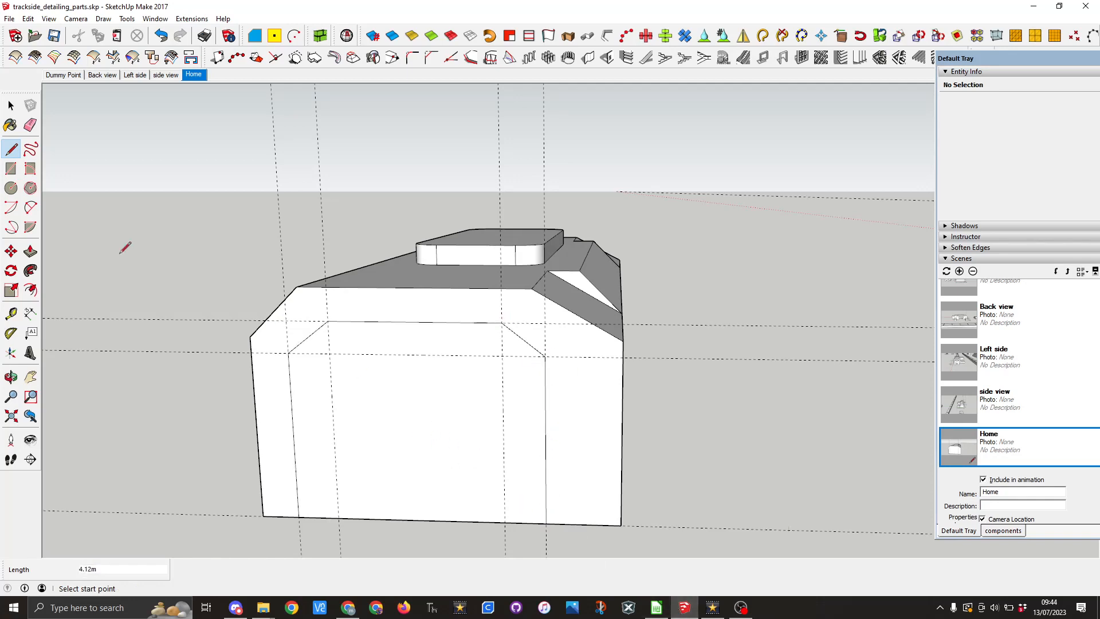
Step: Erase the horizontal and vertical construction guides around the bevelled end-face outline
click(30, 125)
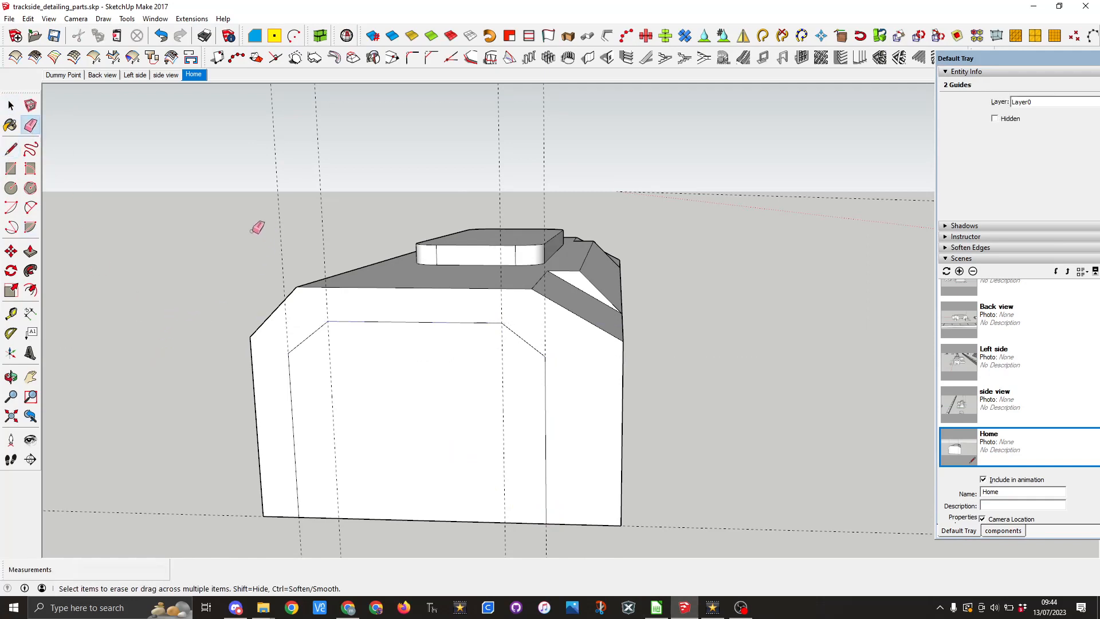
drag(251, 231, 338, 207)
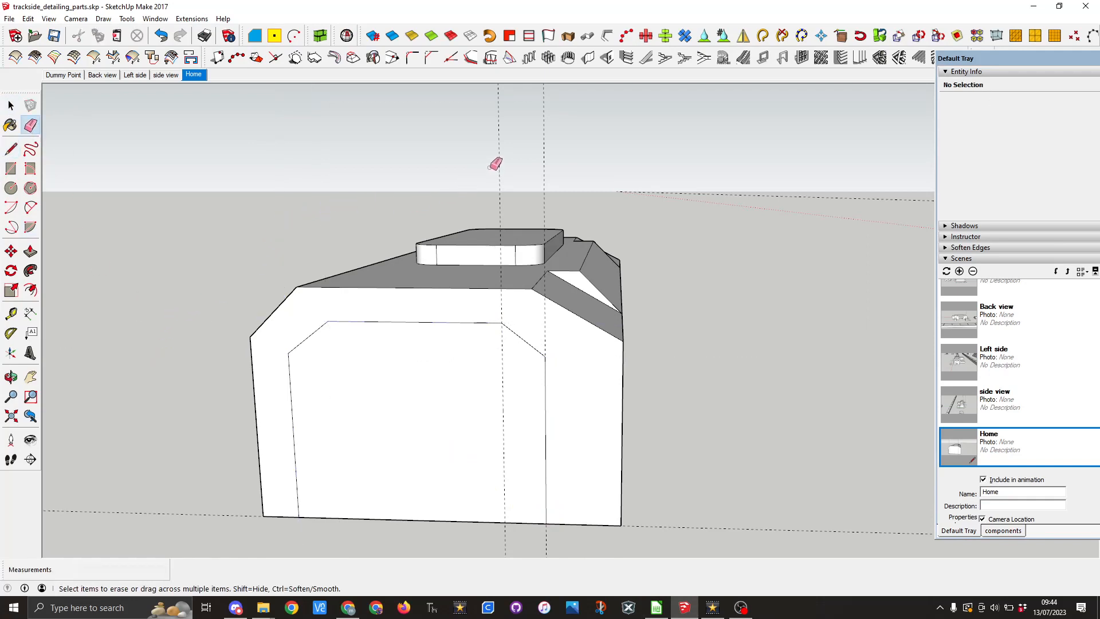
drag(496, 162, 597, 192)
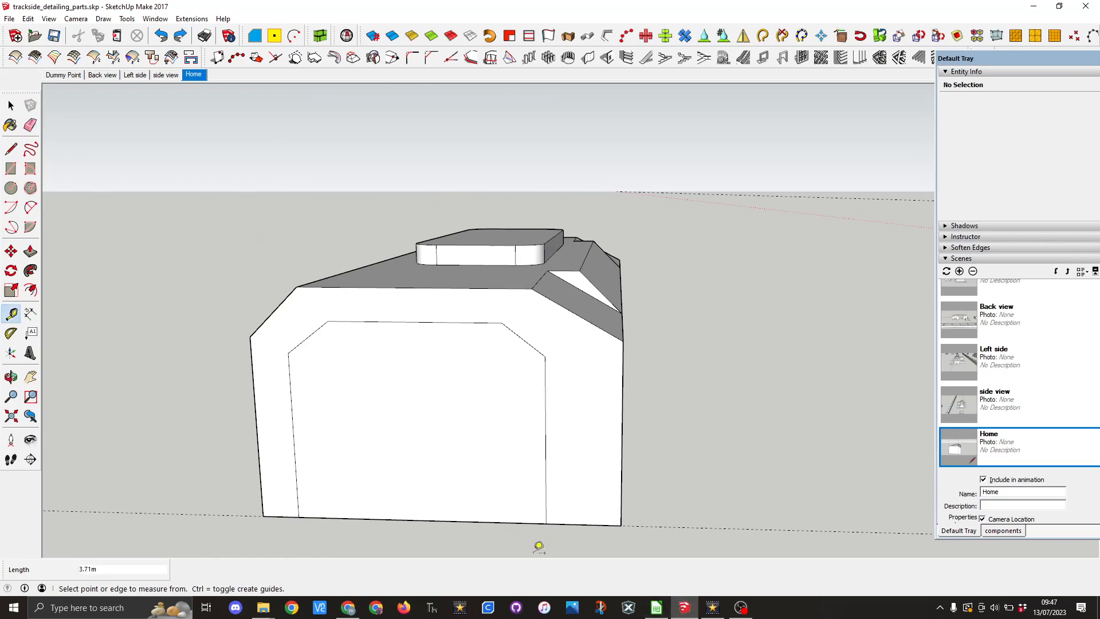
Step: Place vertical guides 1.8 m and 4.3 m inside the bevelled outline's plain-side vertical edge
click(298, 479)
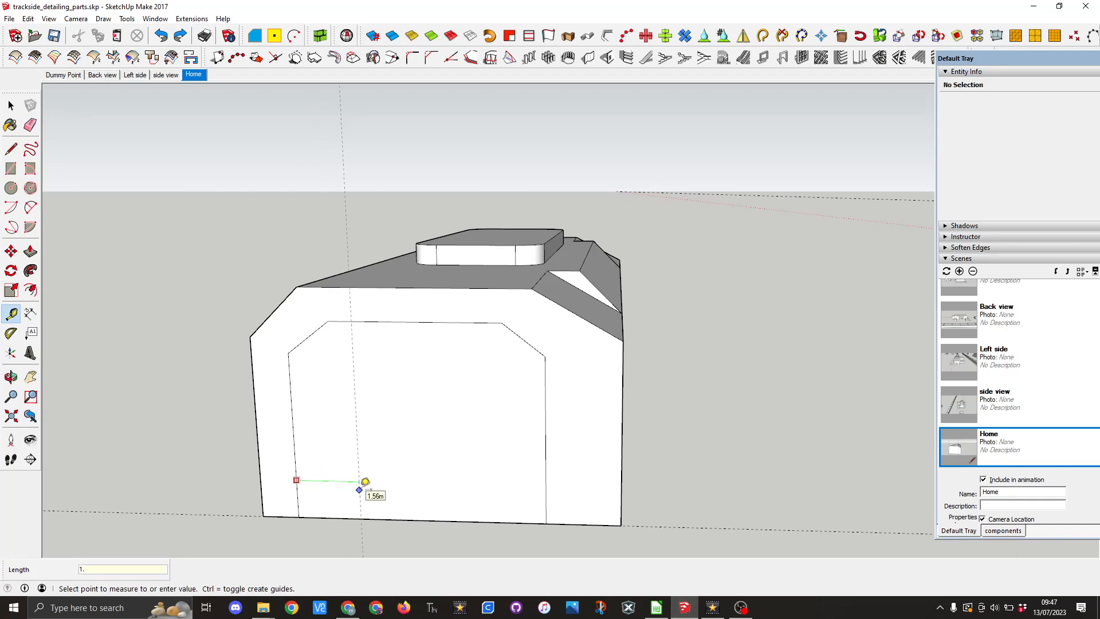
key(Return)
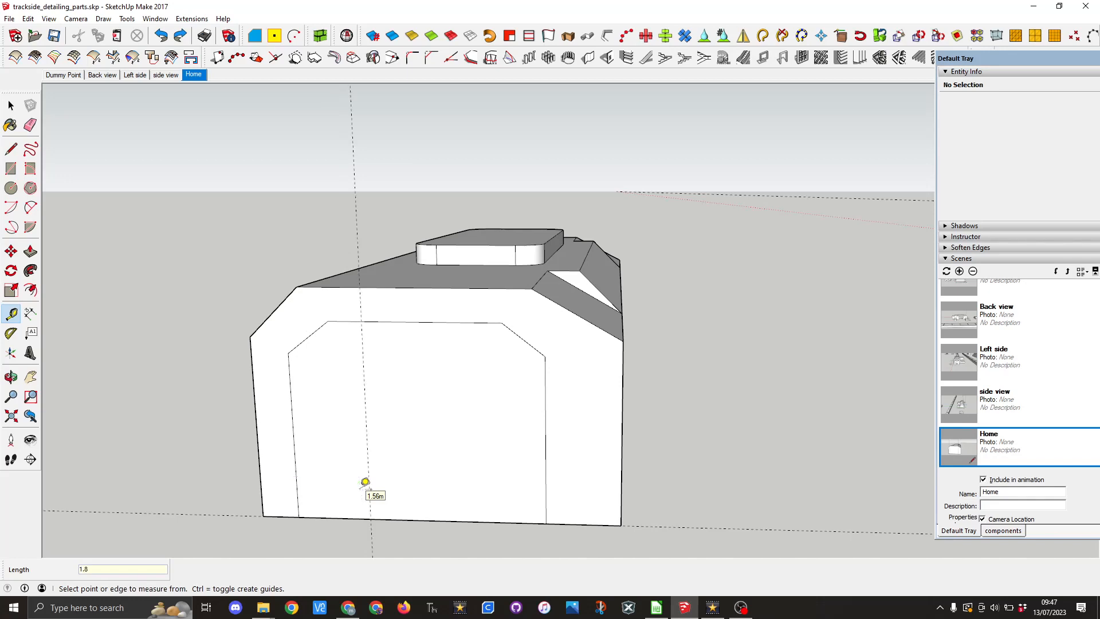
click(297, 476)
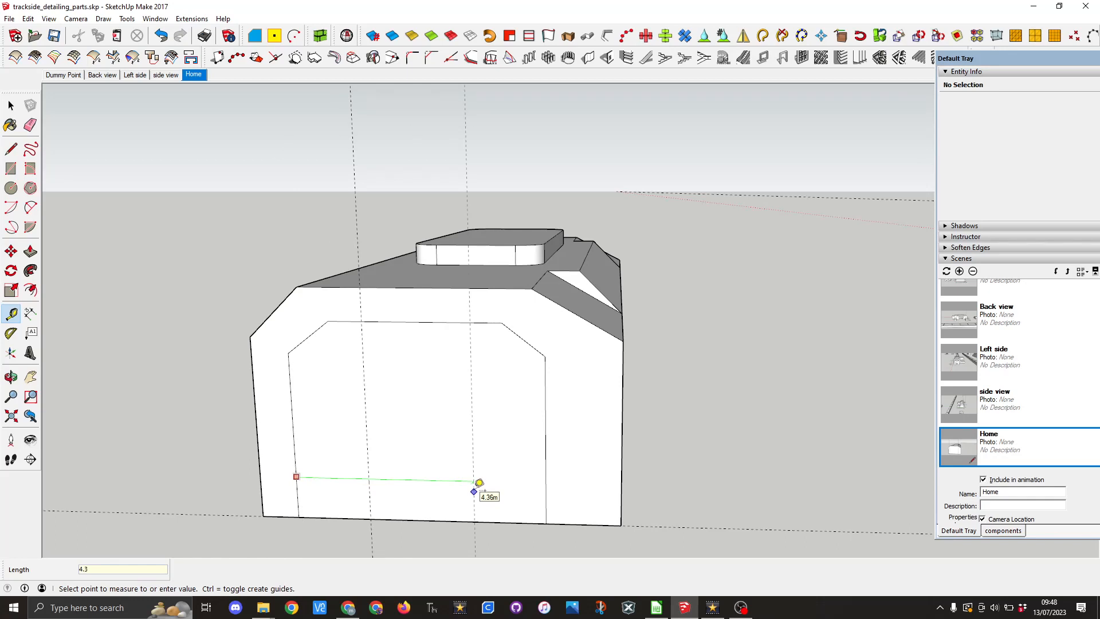
text(4.3)
key(Return)
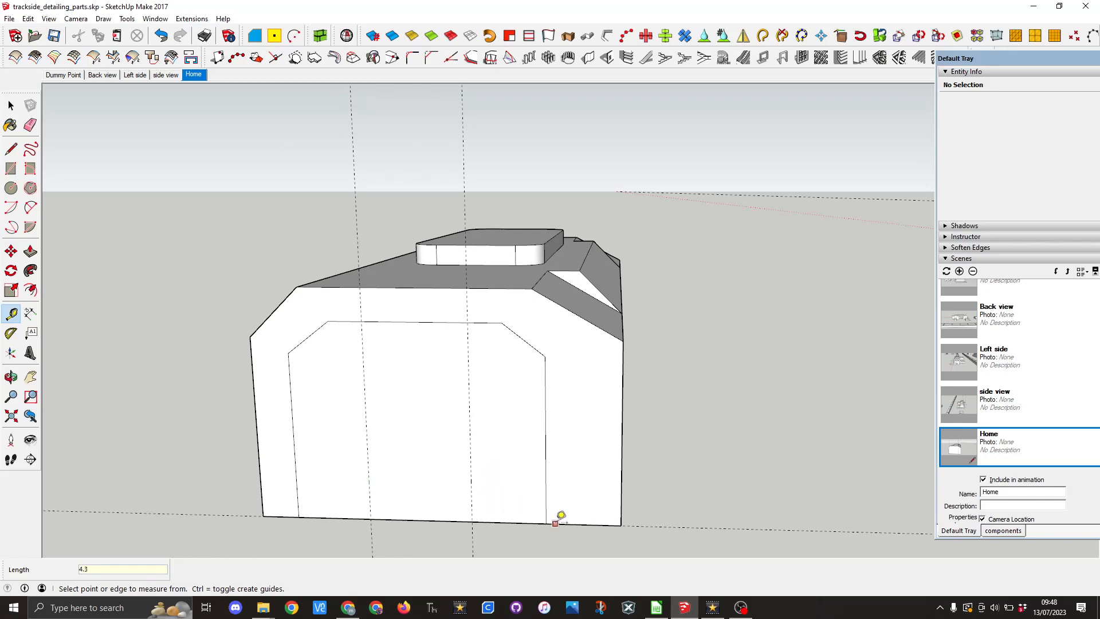
Step: Place a horizontal guide on the end face 3.04 m above its base edge
click(499, 523)
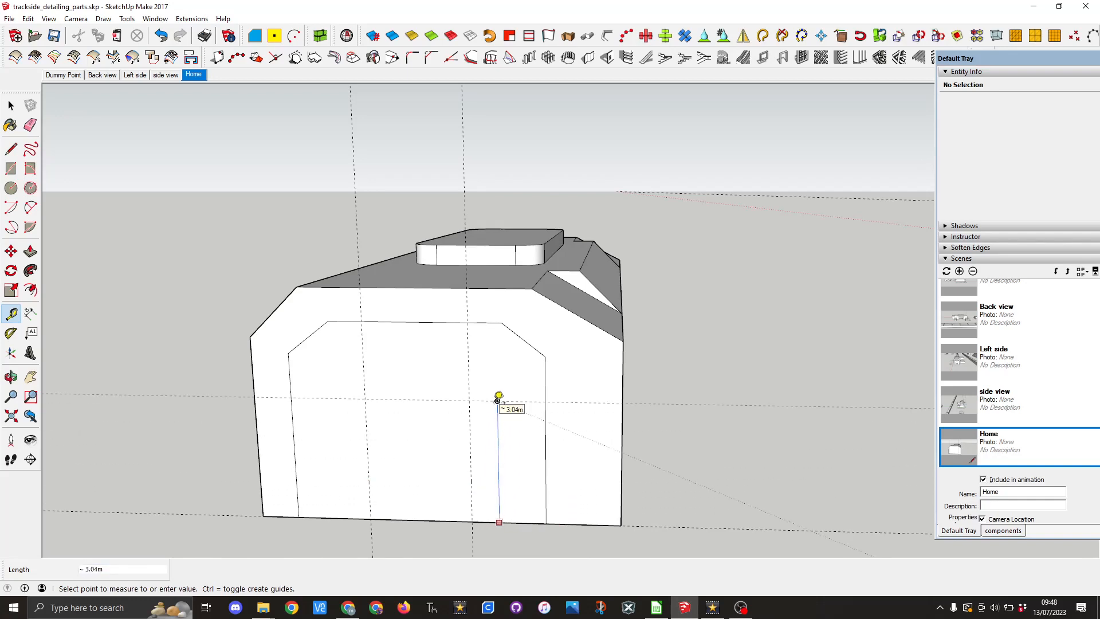
text(3.)
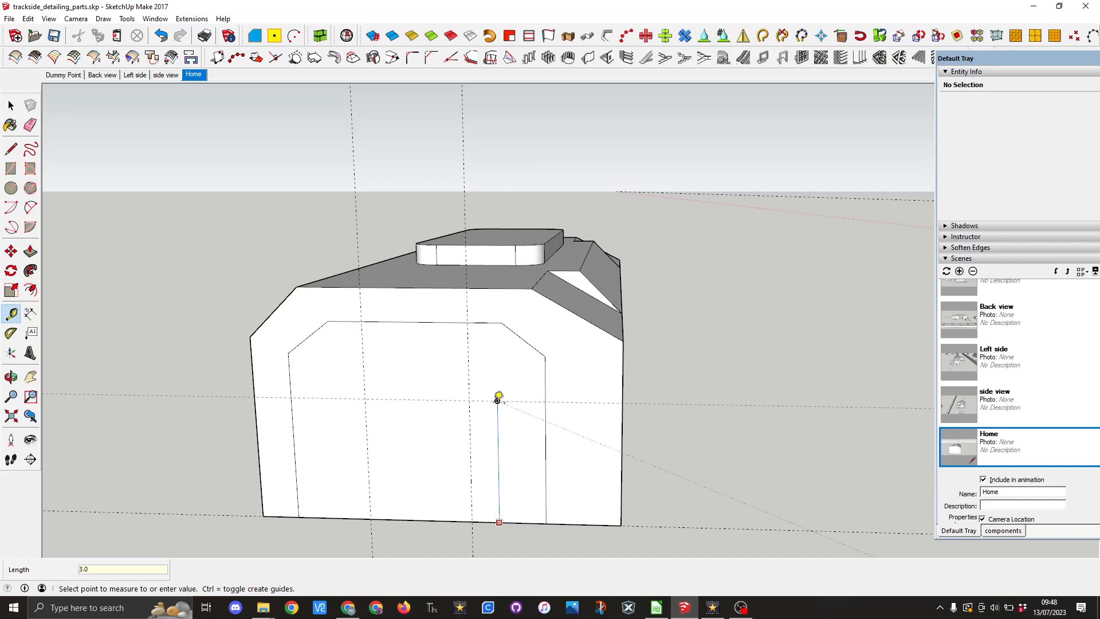
key(Return)
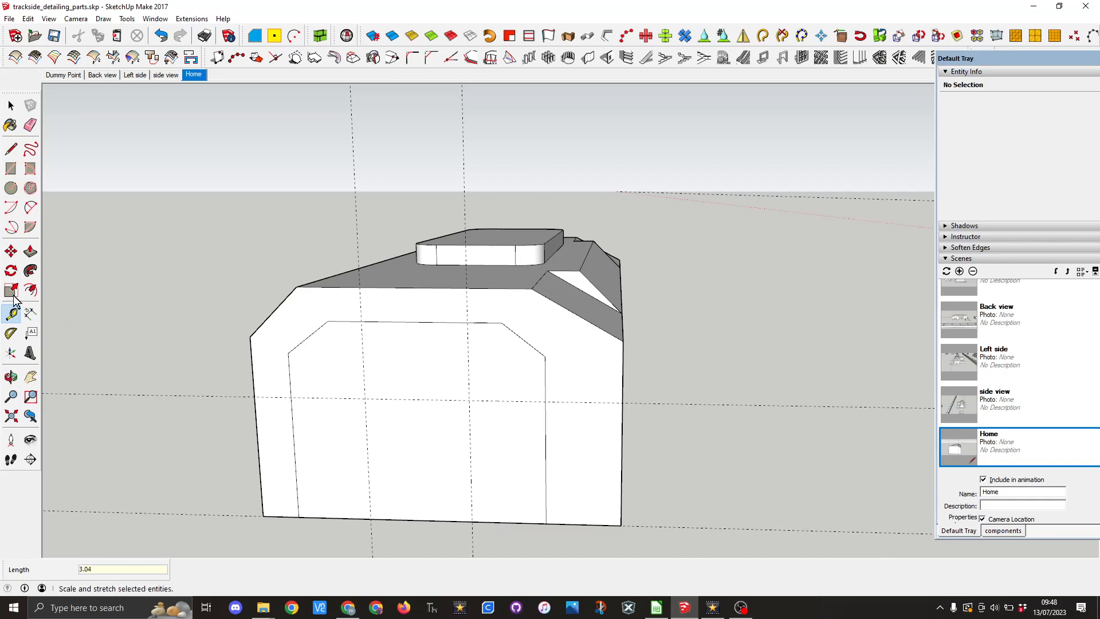
Step: Draw the two sides and the top line of a doorway-shaped opening along the guides inside the bevelled outline
click(11, 151)
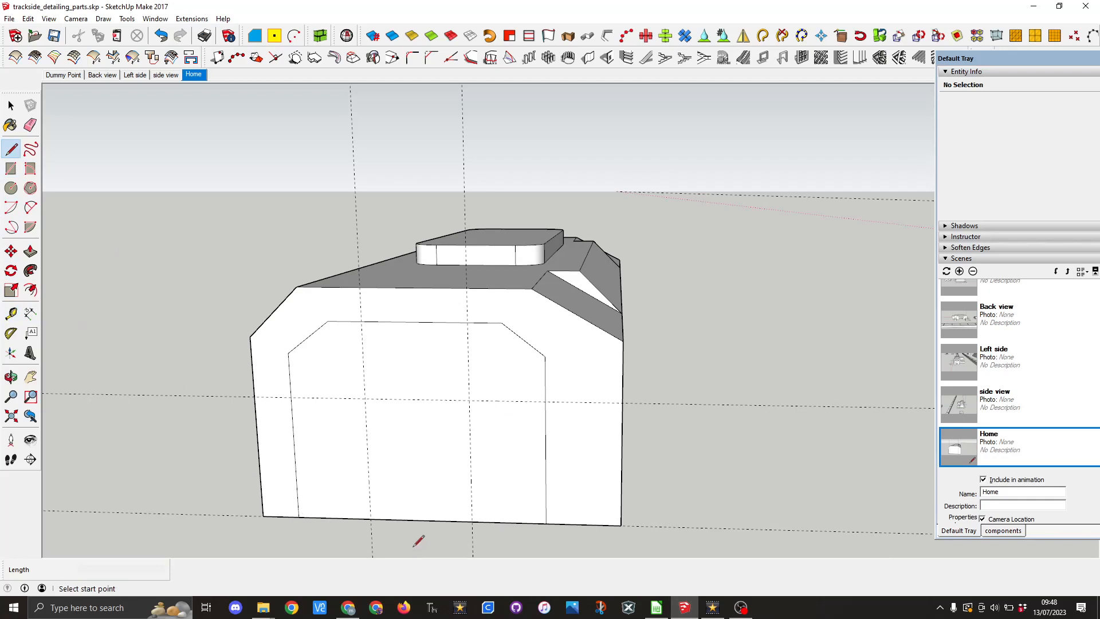
click(371, 519)
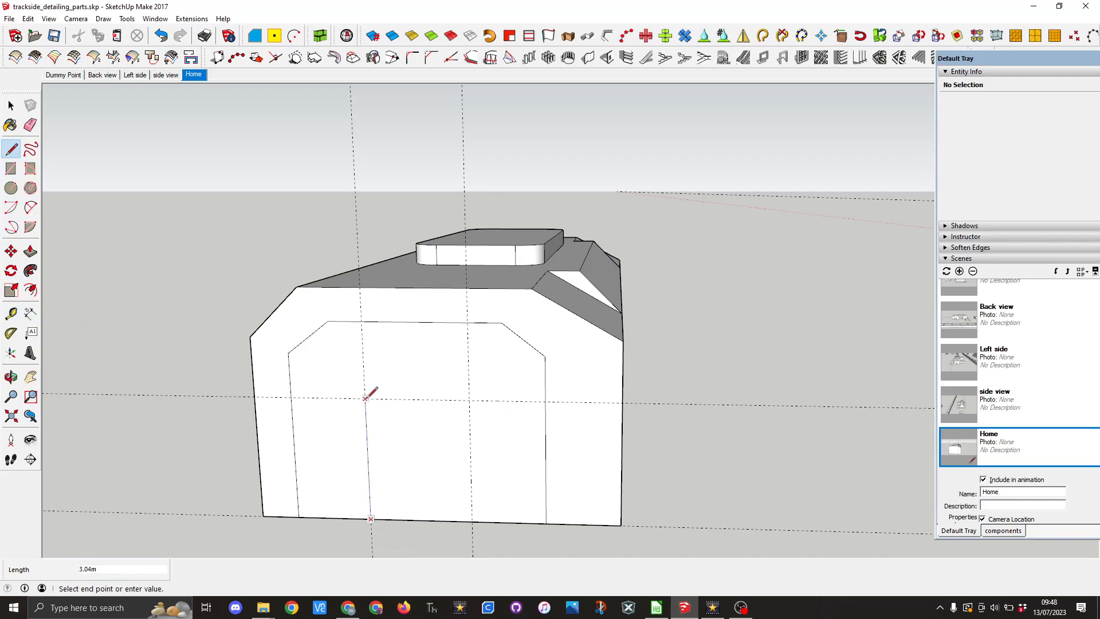
click(365, 398)
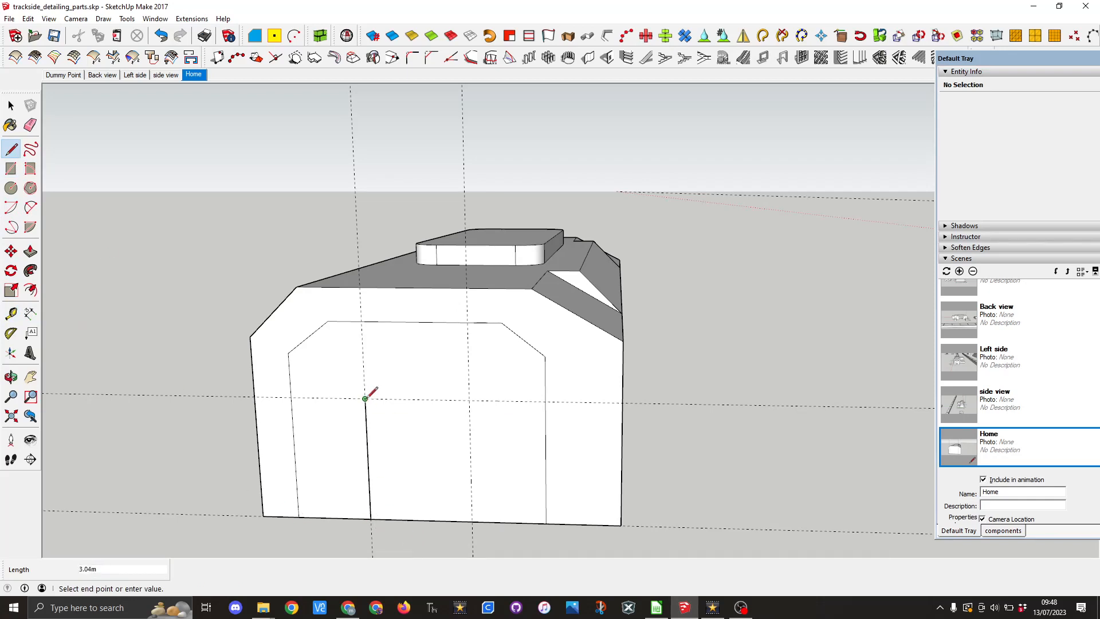
click(469, 400)
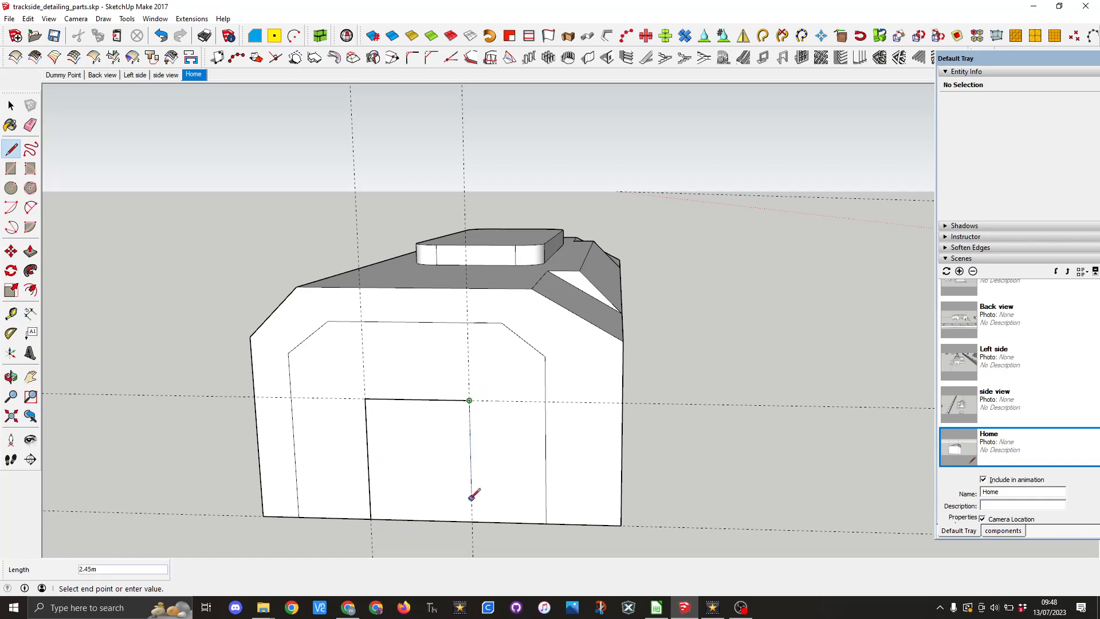
click(472, 521)
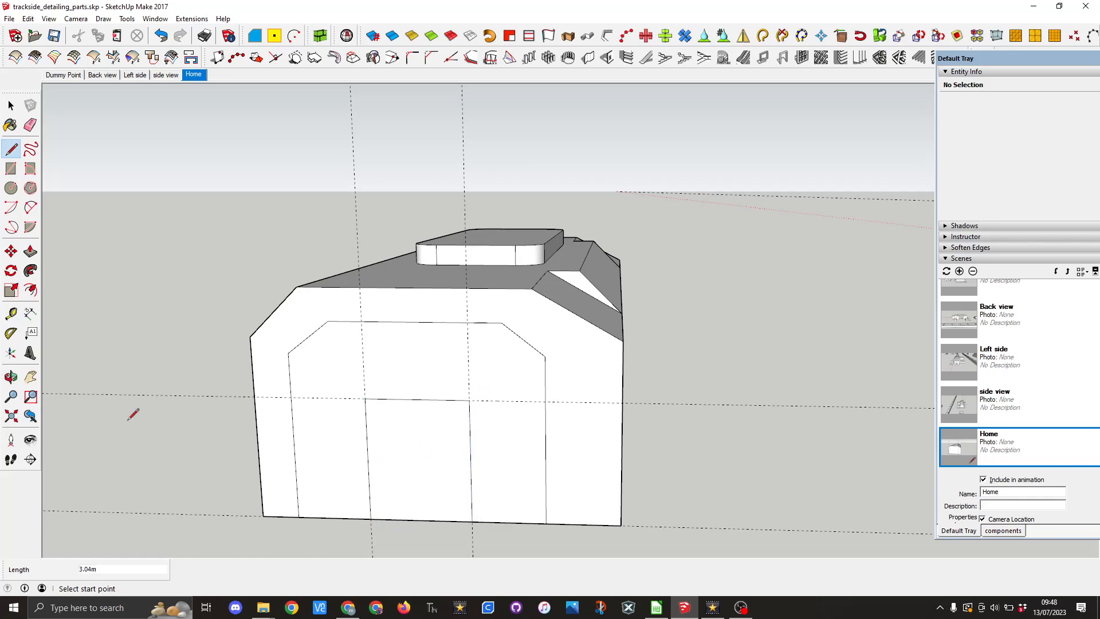
Step: Draw an arc with a 1.25 m bulge across the top corners of the opening
click(30, 207)
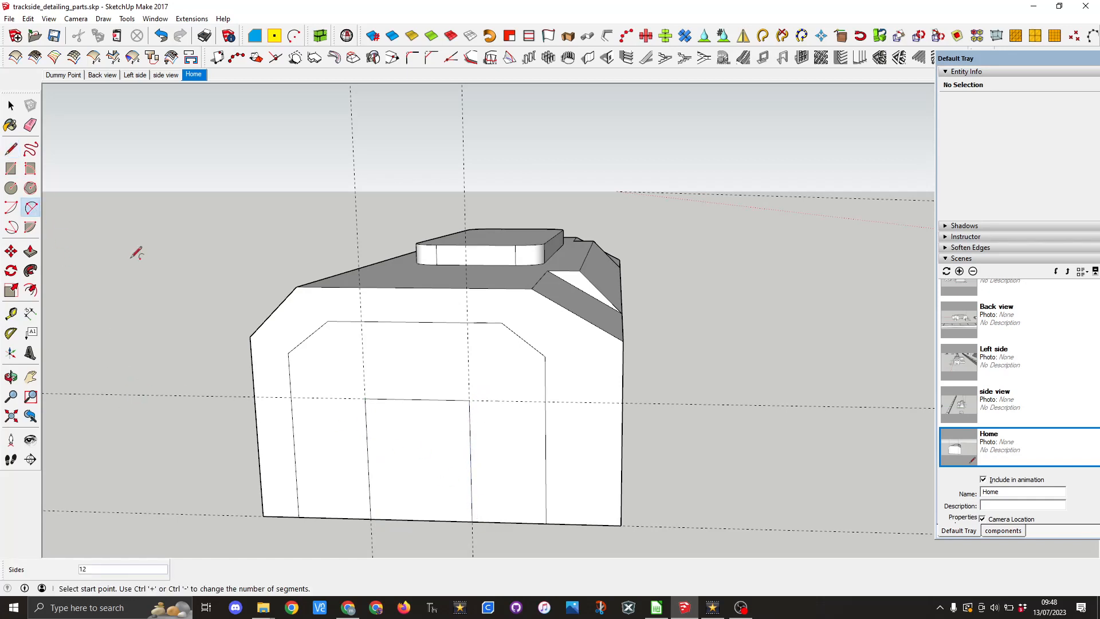
click(365, 399)
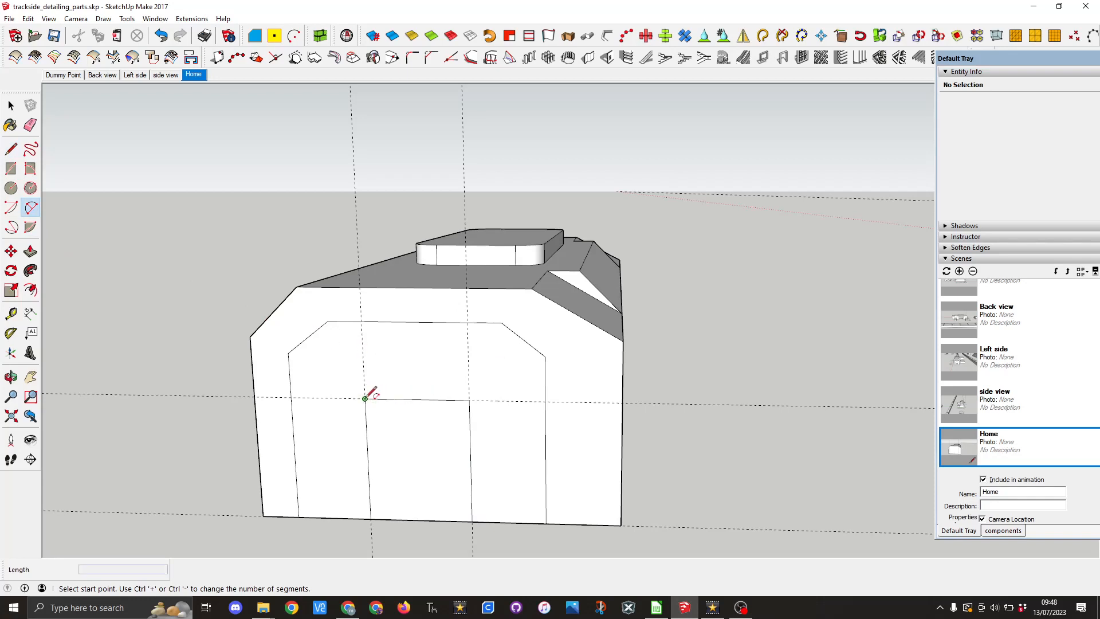
click(469, 400)
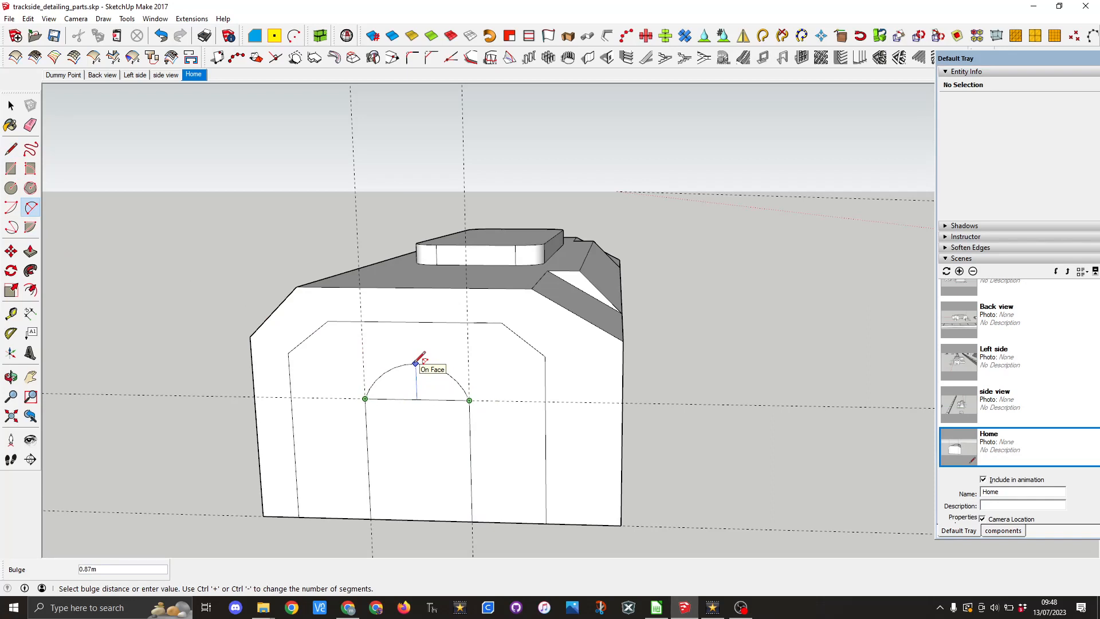
text(1.25)
key(Return)
Step: Erase the opening's guides and the straight line beneath its arc
key(e)
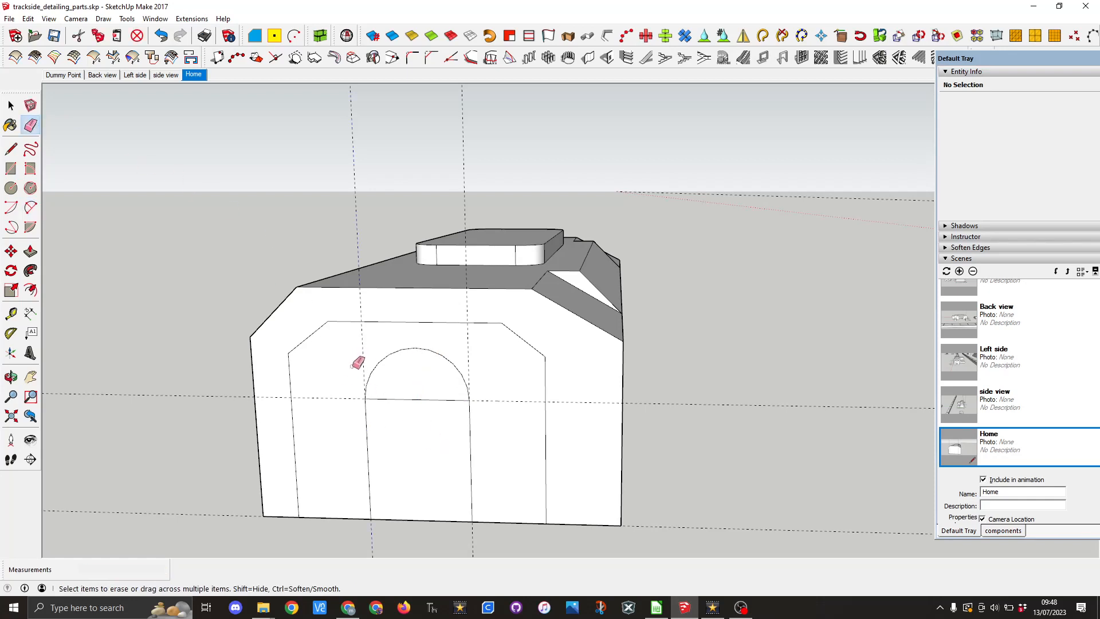
drag(359, 361, 346, 398)
click(431, 399)
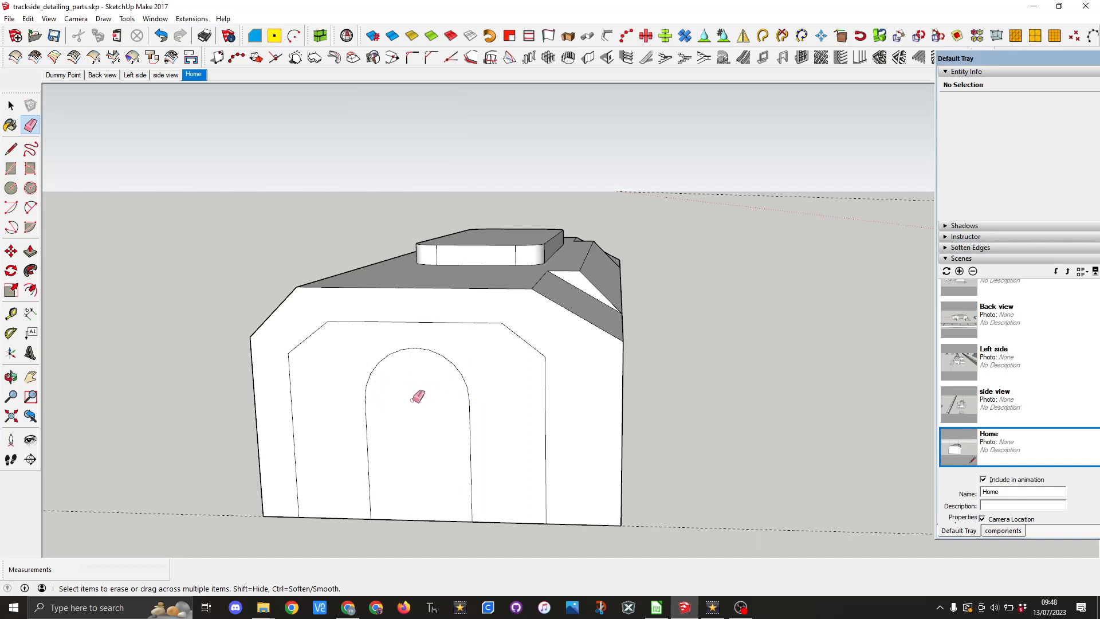
Step: Extrude the bevelled face around the arched opening 4 m outward with Push/Pull
click(31, 251)
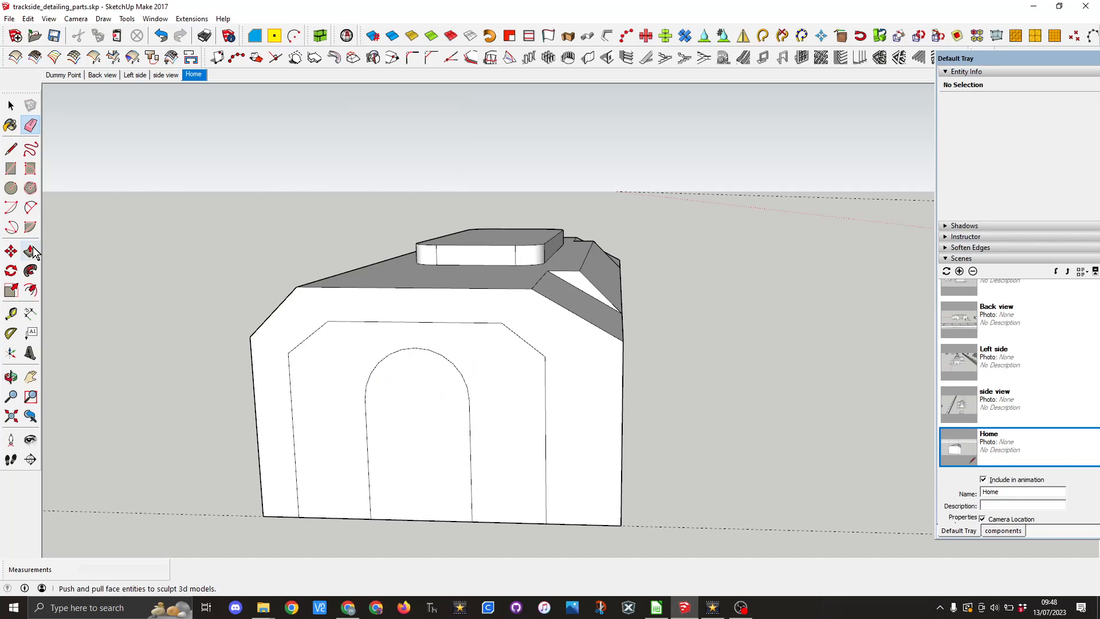
drag(337, 432, 314, 447)
text(4)
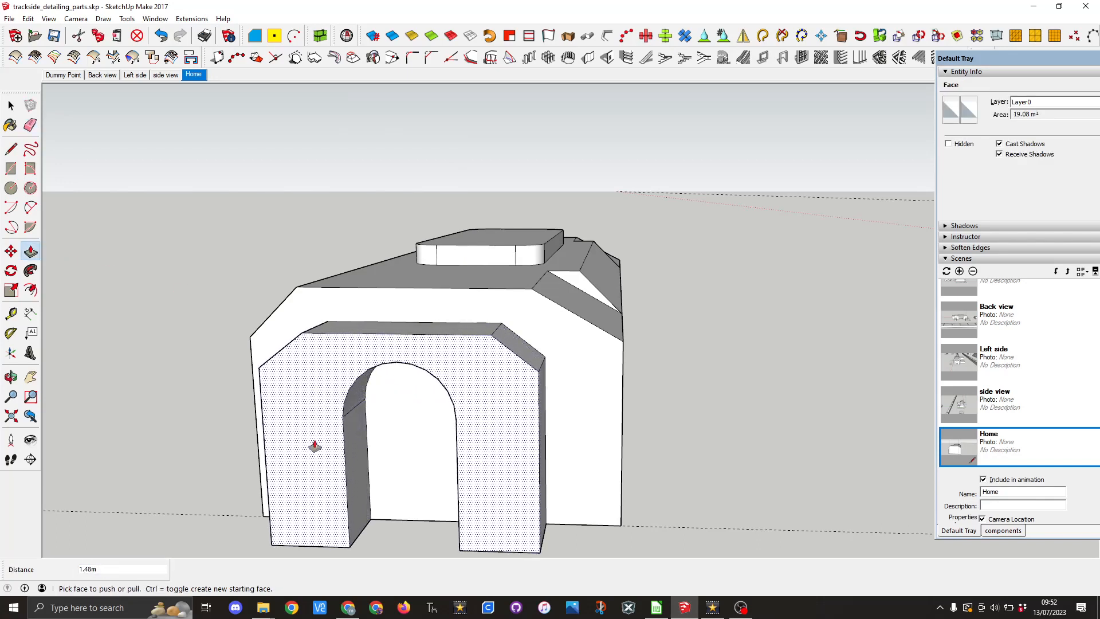
key(Return)
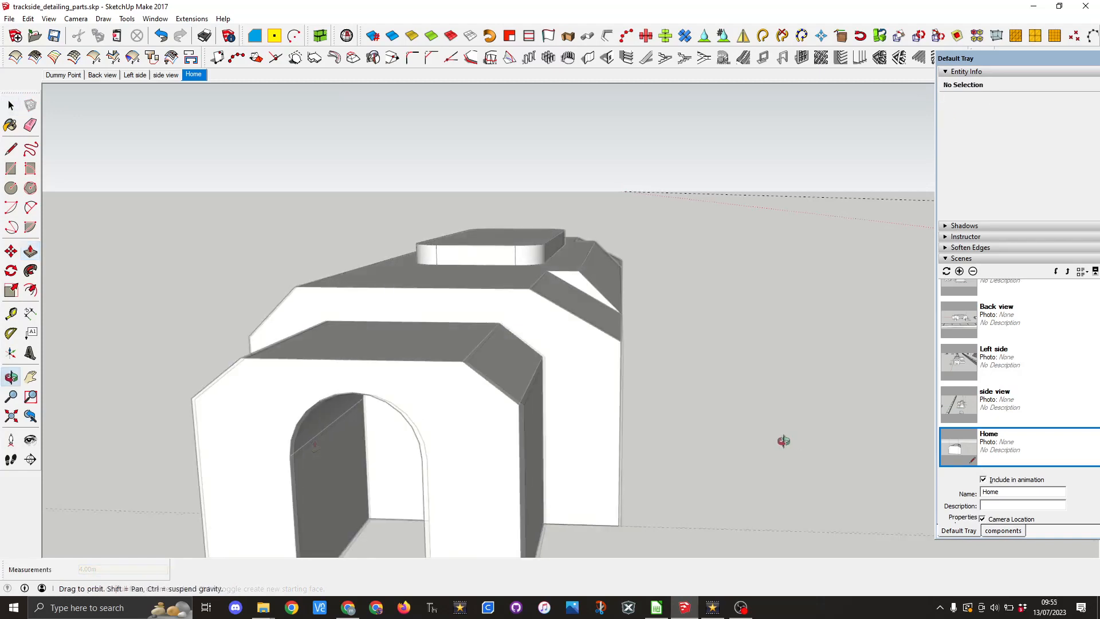
Step: Place a vertical guide on the notched long side face, 3.6 m from its edge next to the new extension
middle_drag(781, 442, 407, 445)
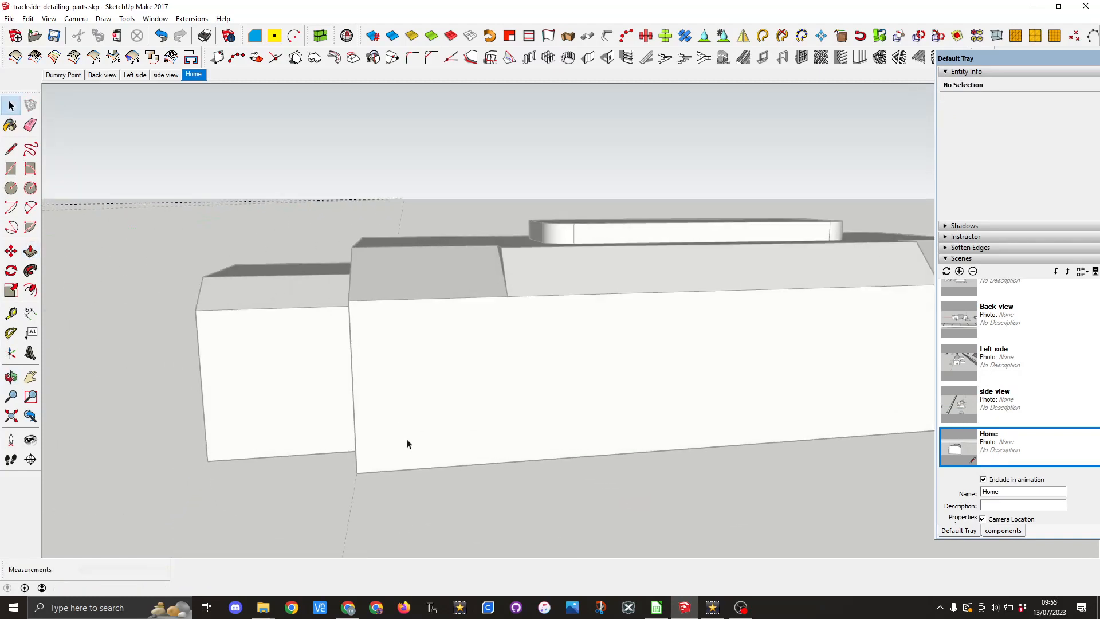
key(t)
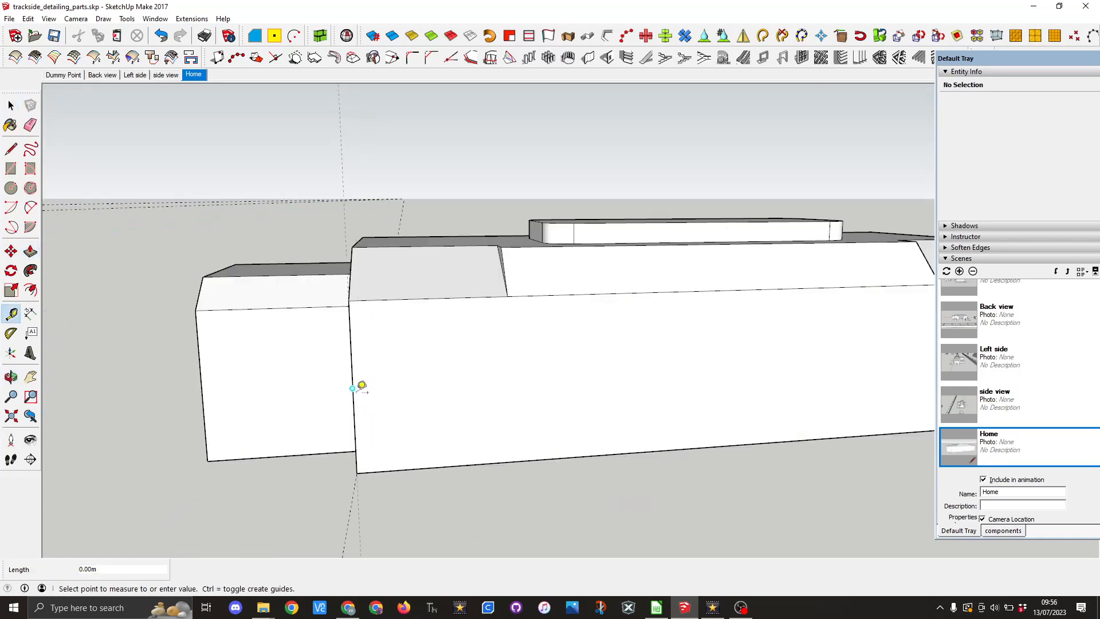
key(Escape)
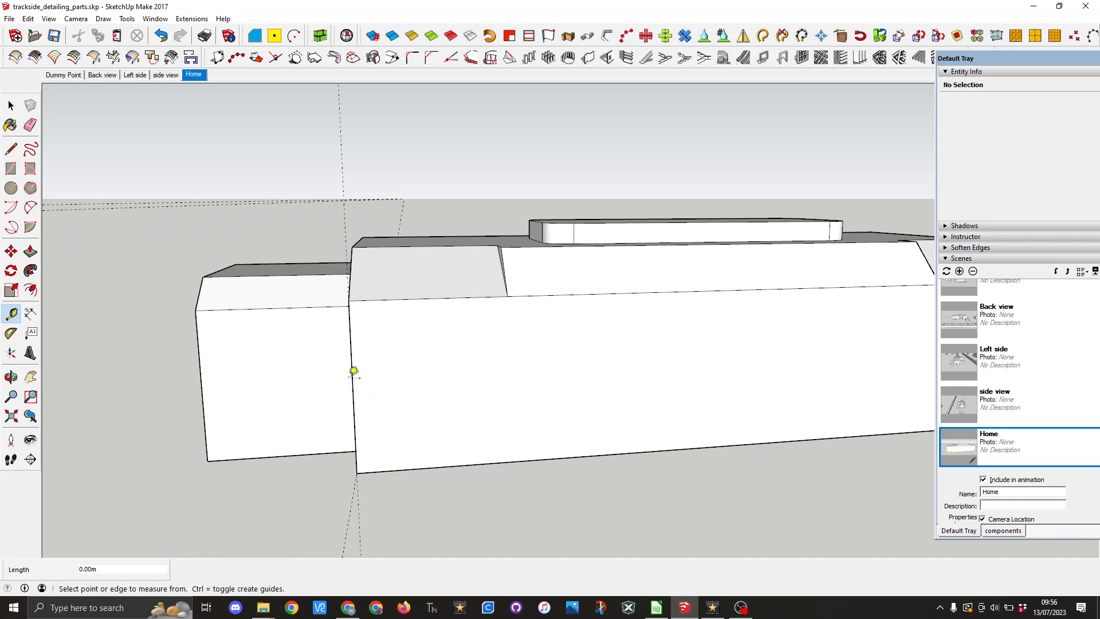
click(353, 387)
text(3.6)
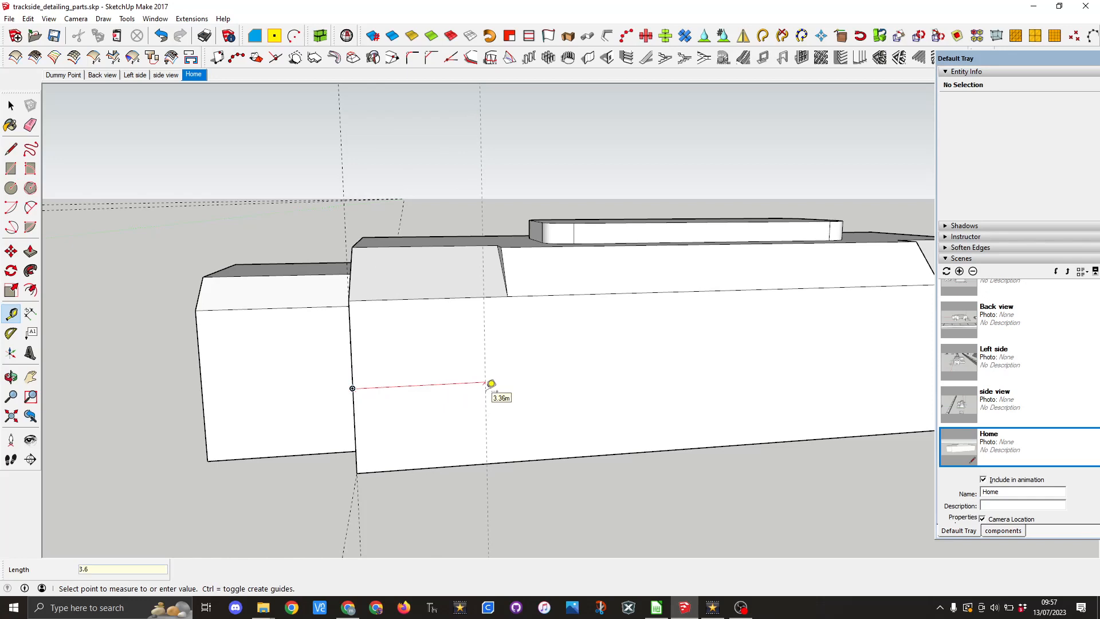
key(Return)
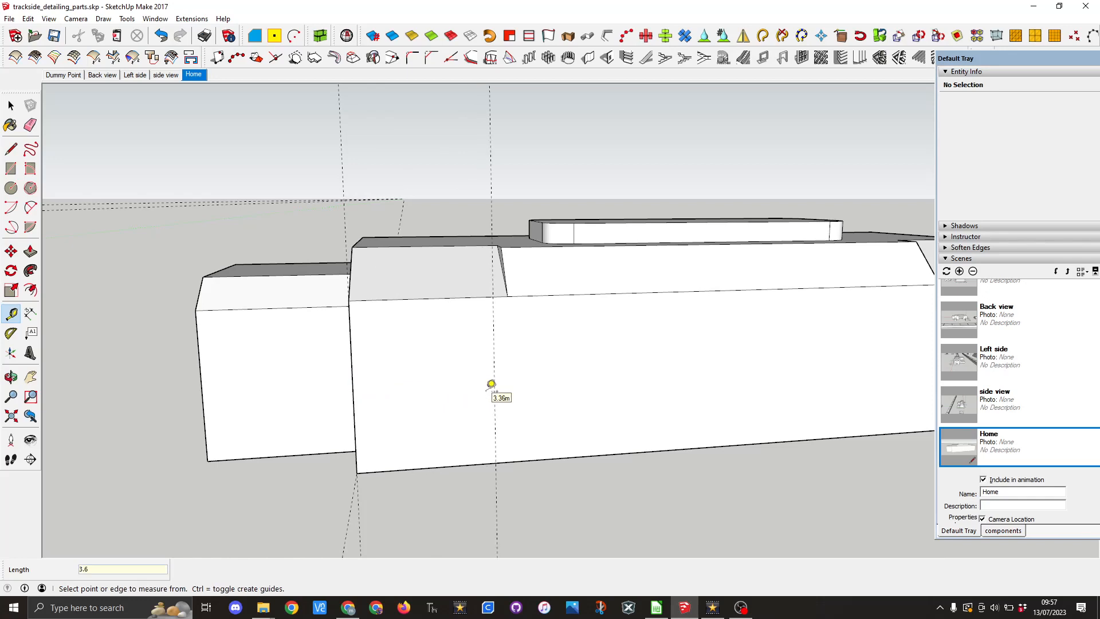
Step: Place a guide 1.8 m above the long side face's bottom edge and draw a rectangle filling the corner bounded by the guides
click(439, 467)
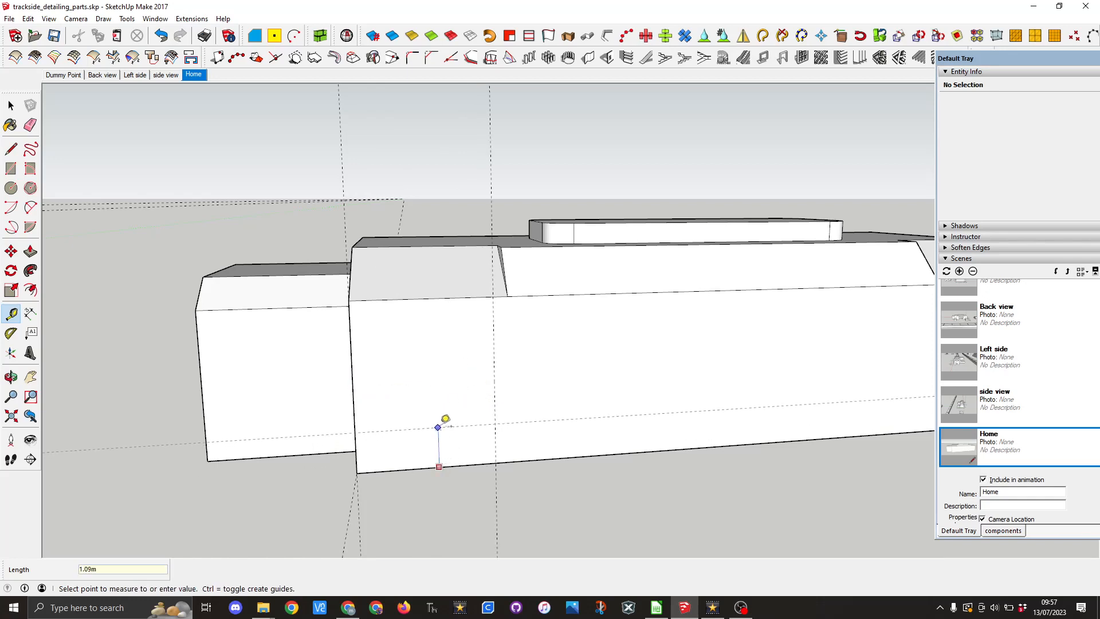
key(Return)
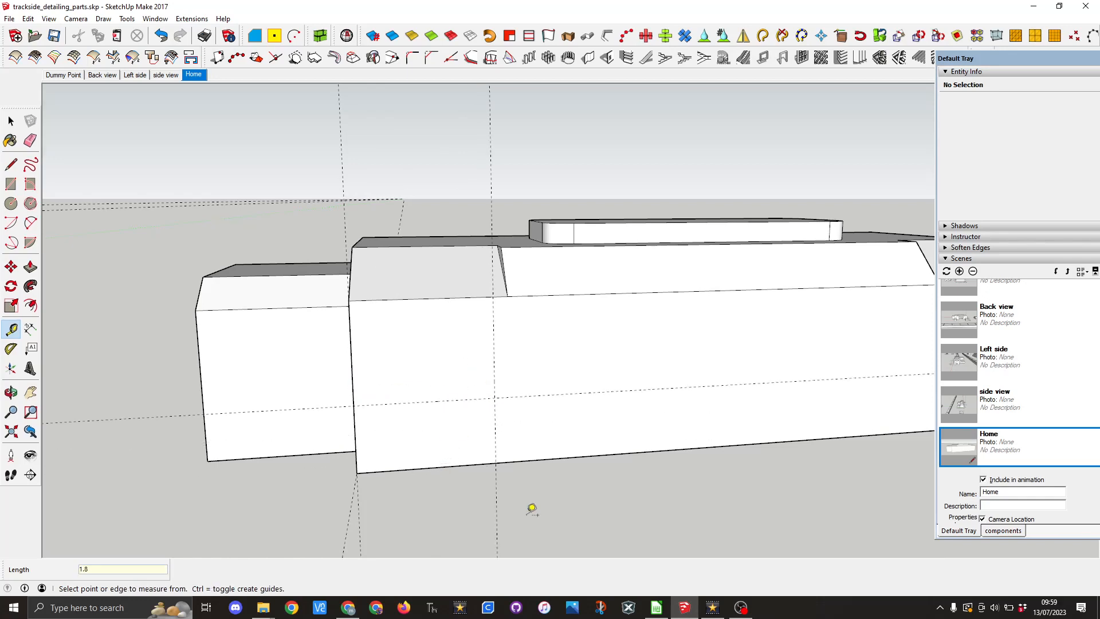
click(11, 184)
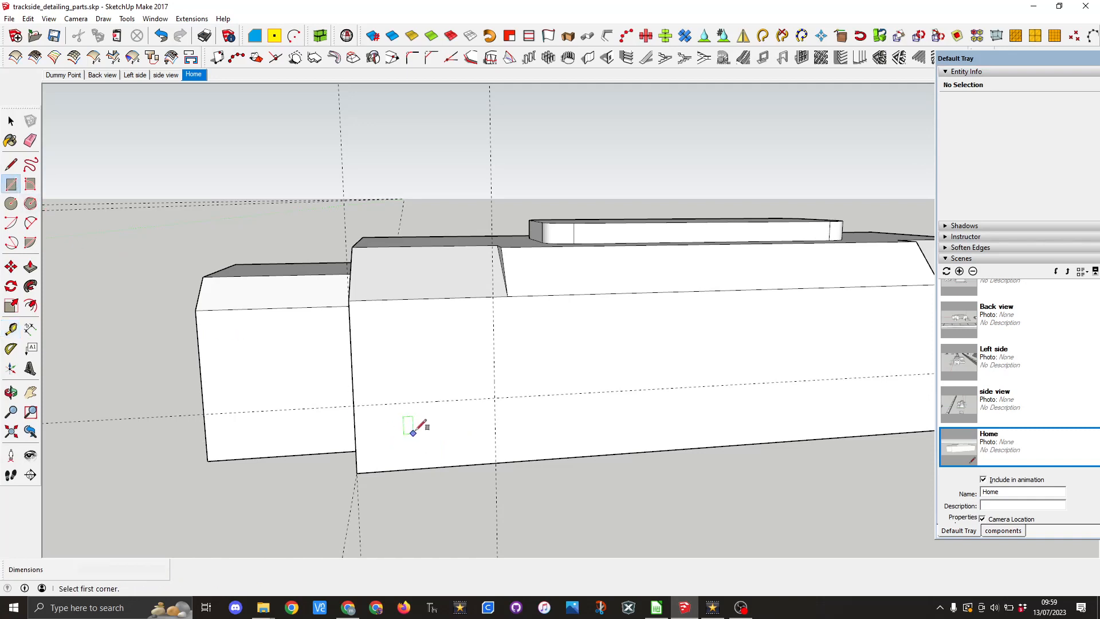
click(354, 406)
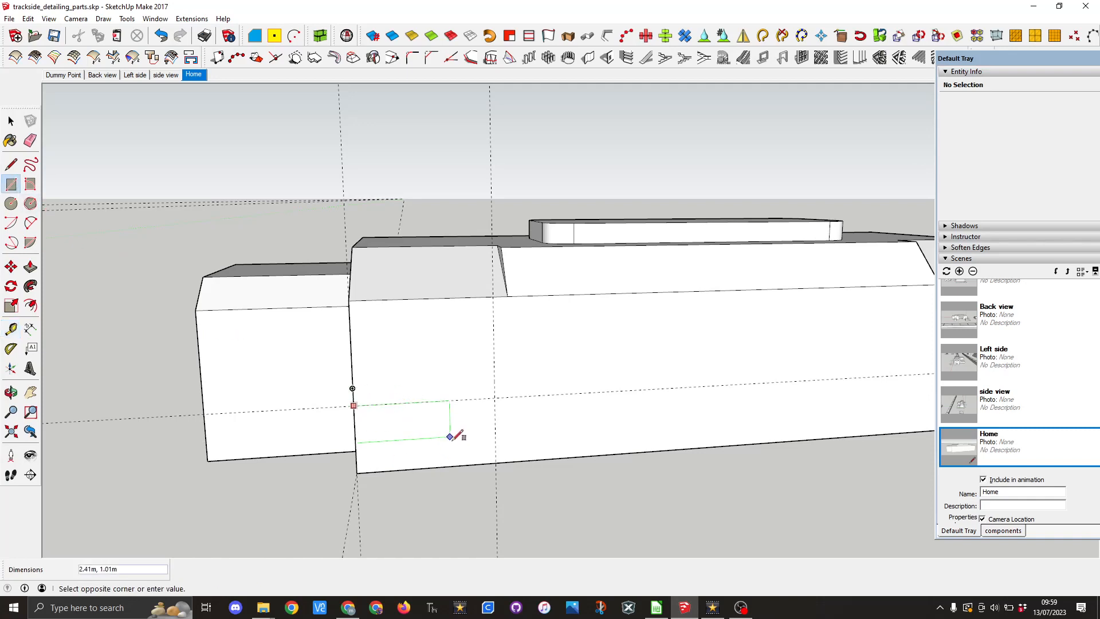
click(496, 462)
Step: Extrude the corner rectangle 5.8 m outward with Push/Pull to form the first foot
key(p)
drag(452, 405, 489, 473)
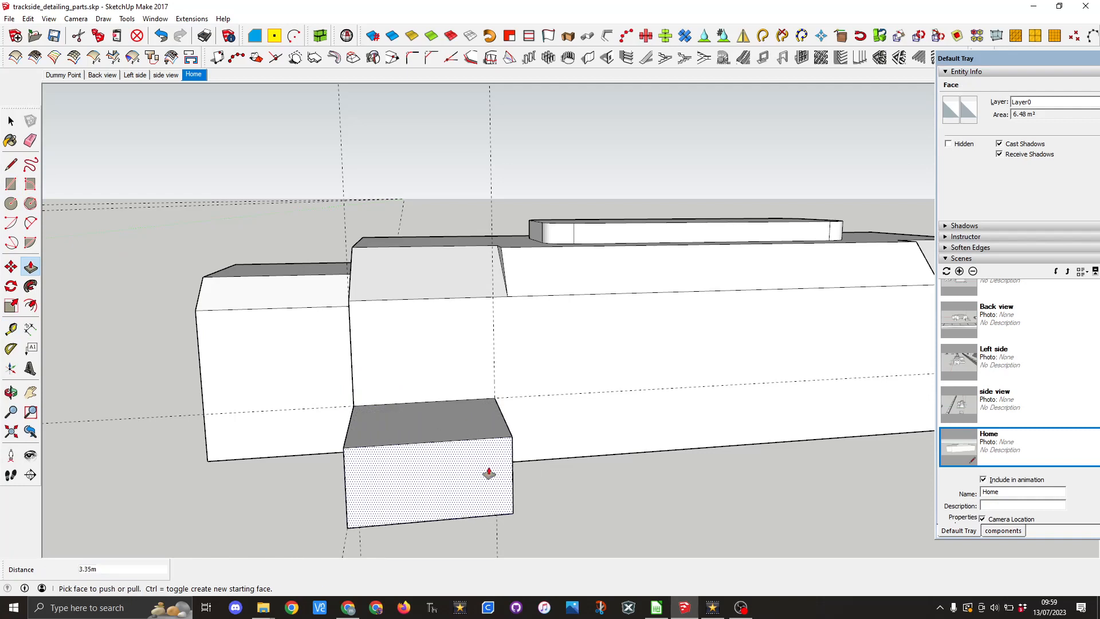
text(5.8)
key(Return)
key(space)
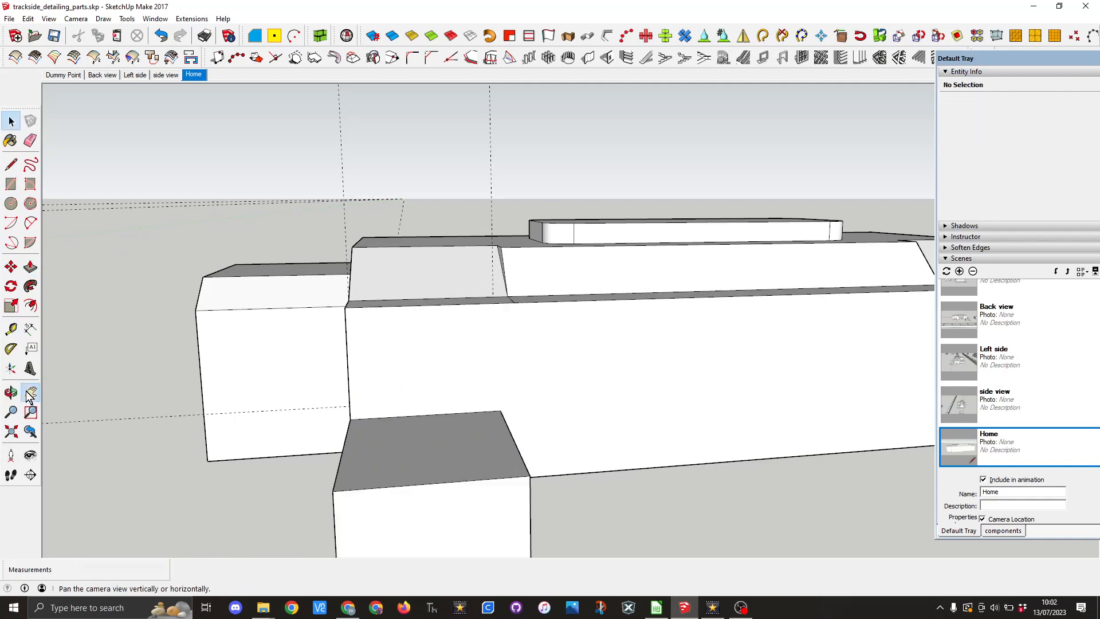
Step: Place a vertical guide 3.6 m from the side face's other end and a horizontal guide level with the first foot's top
click(30, 393)
drag(726, 410, 486, 390)
click(12, 330)
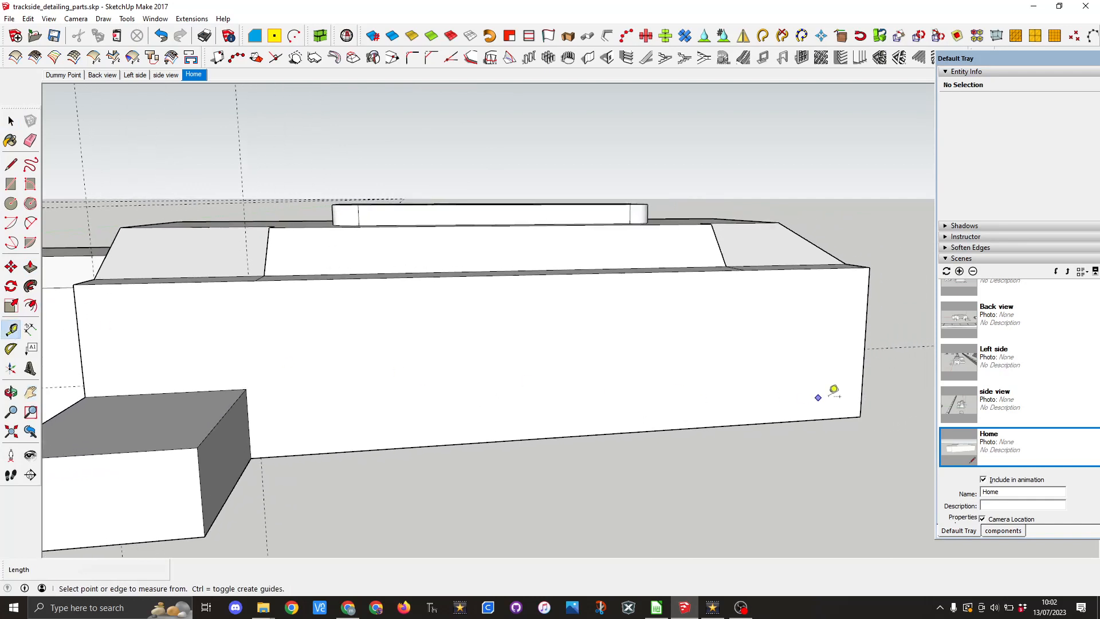
click(864, 377)
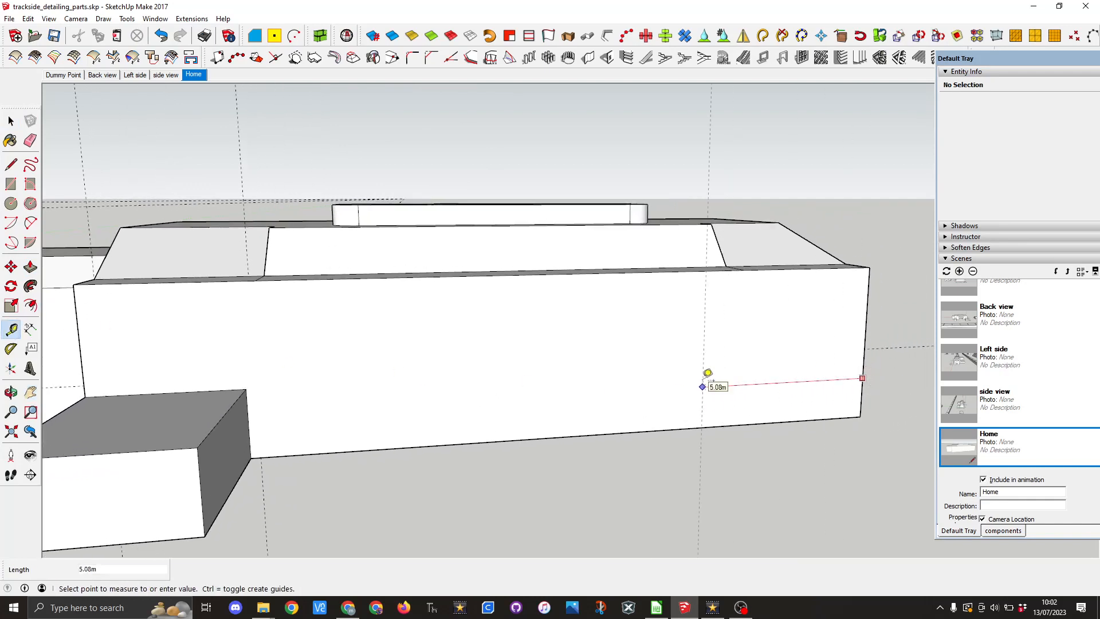
text(3.6)
key(Return)
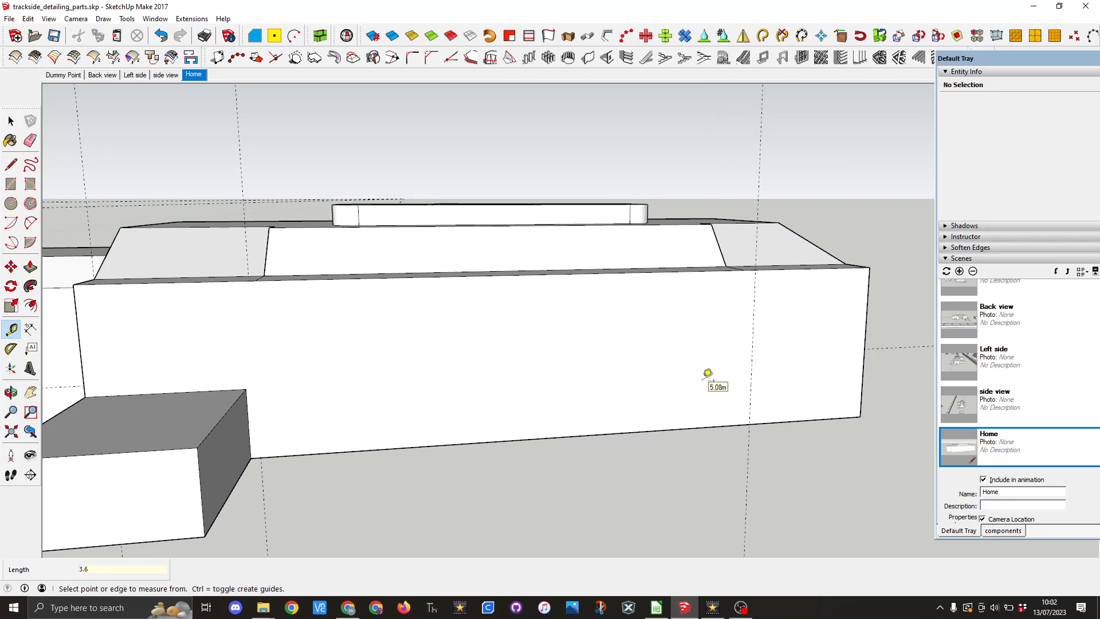
click(687, 427)
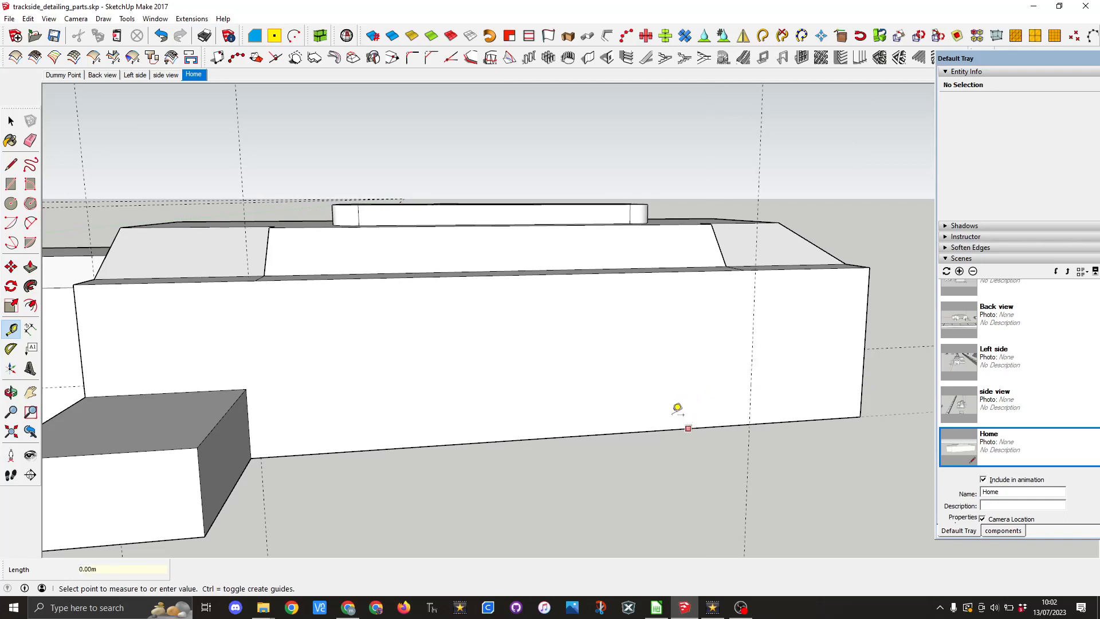
click(247, 386)
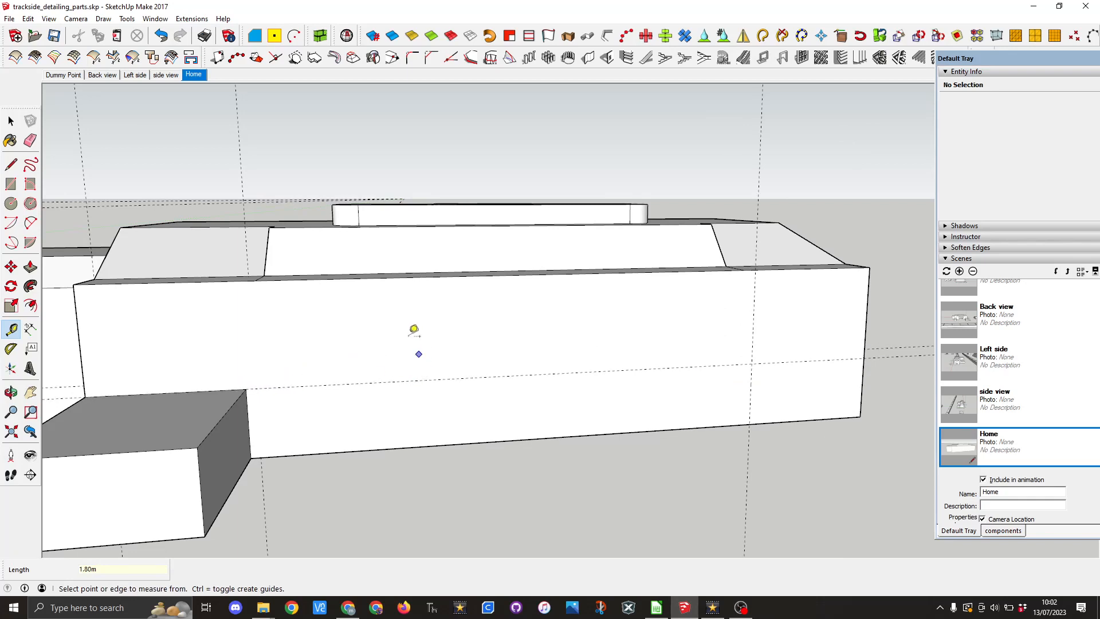
Step: Draw a rectangle in the guided far corner and extrude it flush with the first foot's outer face
click(11, 183)
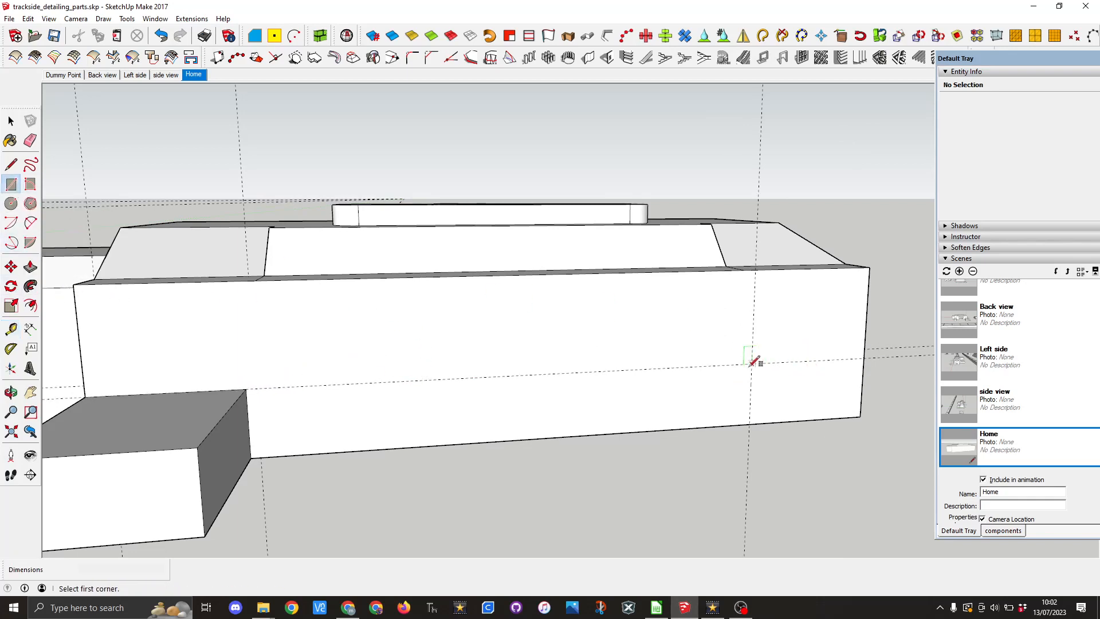
click(751, 364)
click(862, 416)
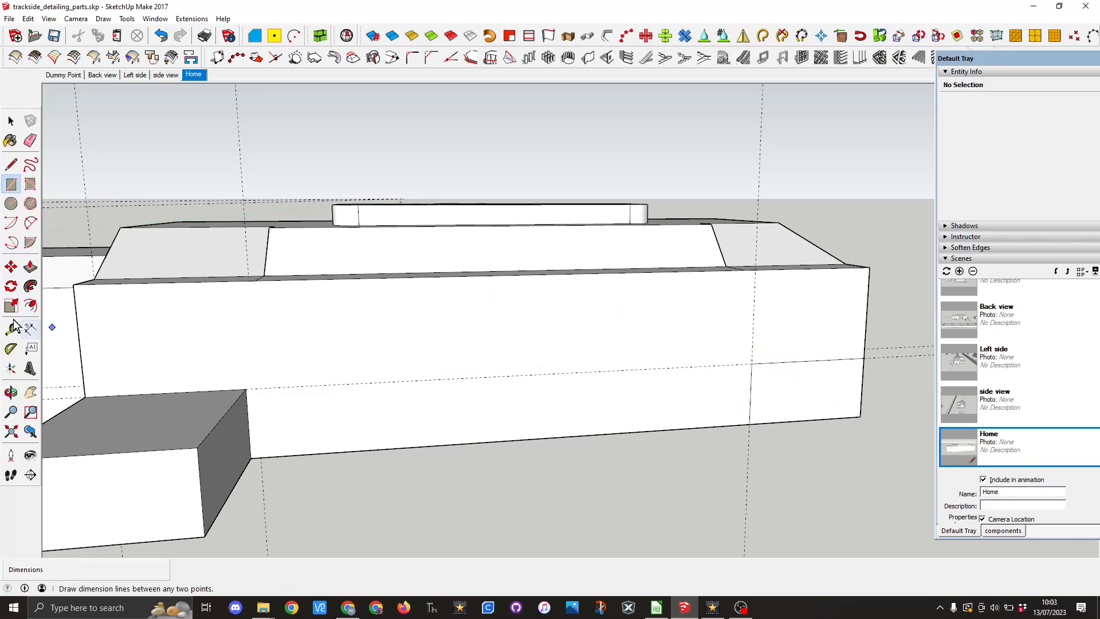
click(31, 267)
click(791, 411)
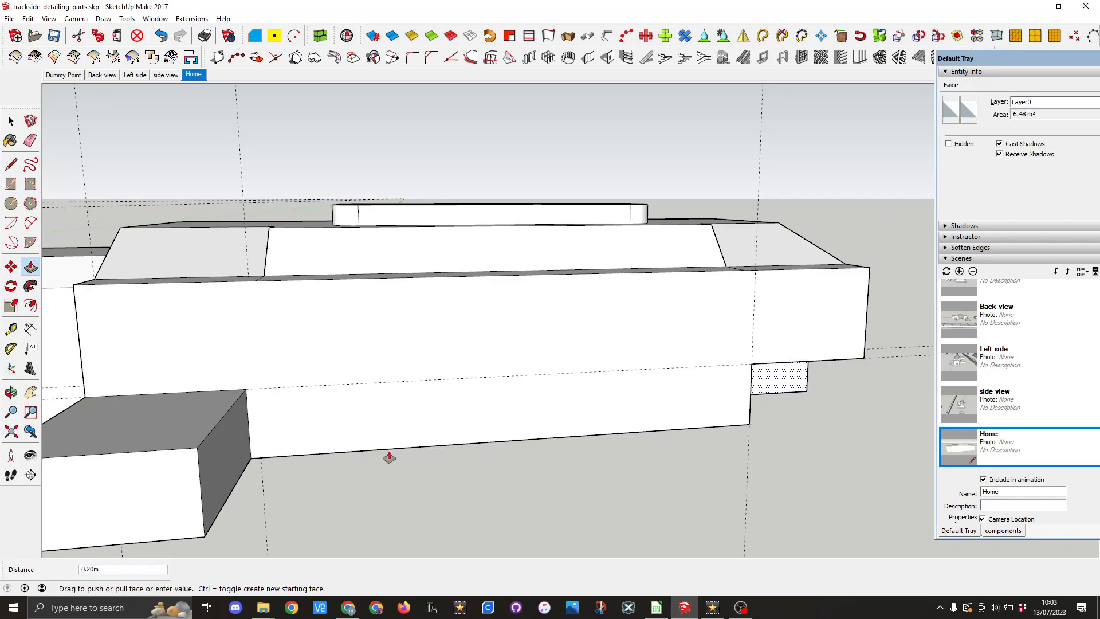
click(143, 476)
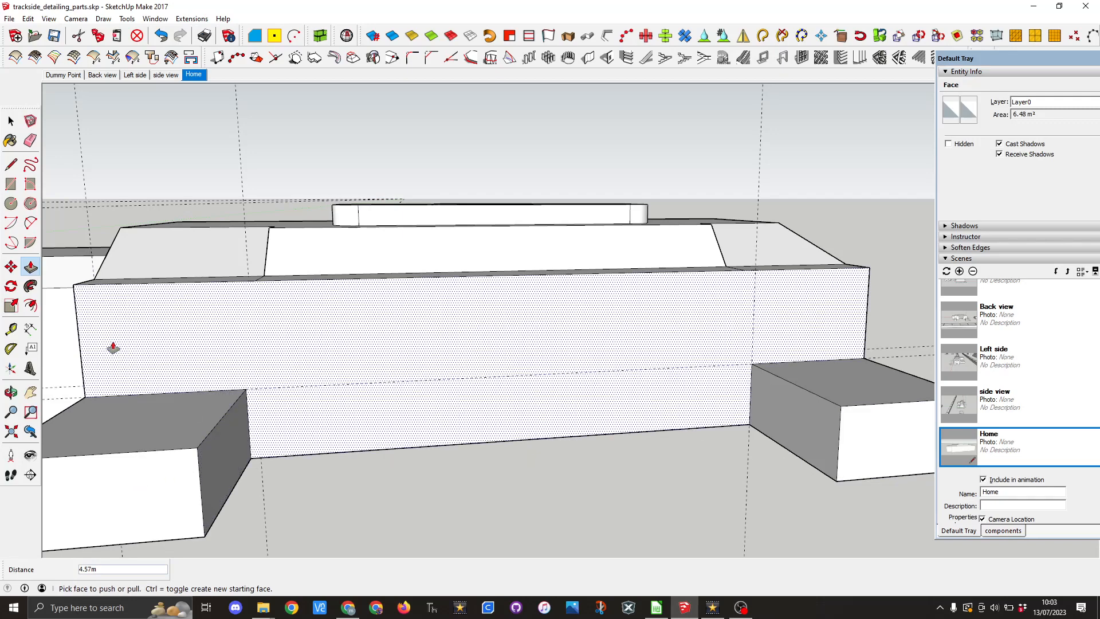
Step: Erase the construction guides crossing the long side face
click(31, 142)
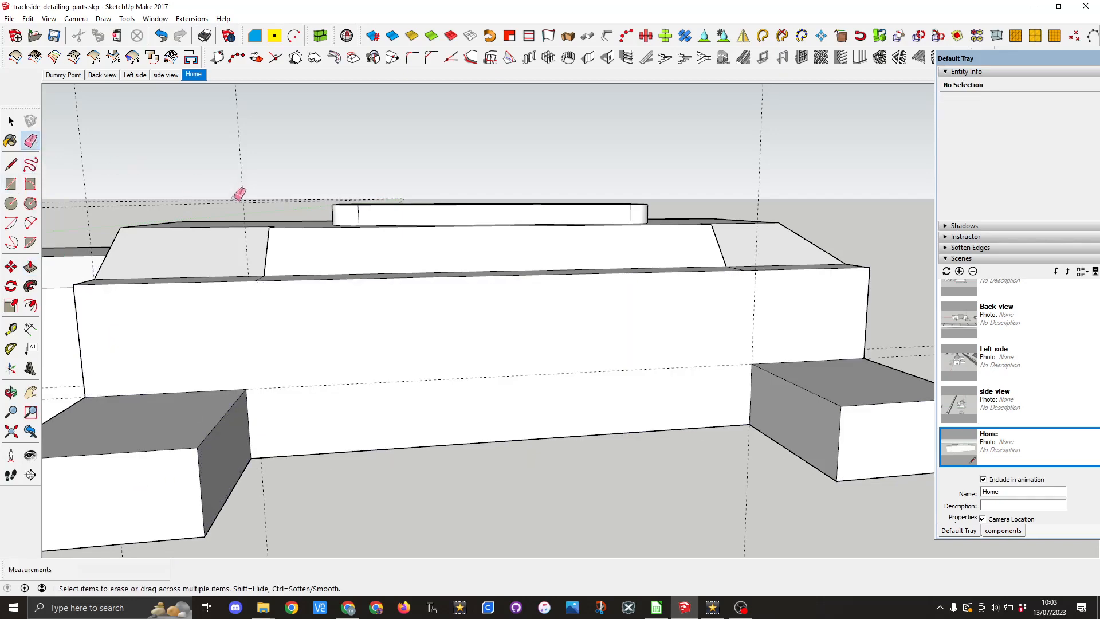
drag(227, 196, 246, 188)
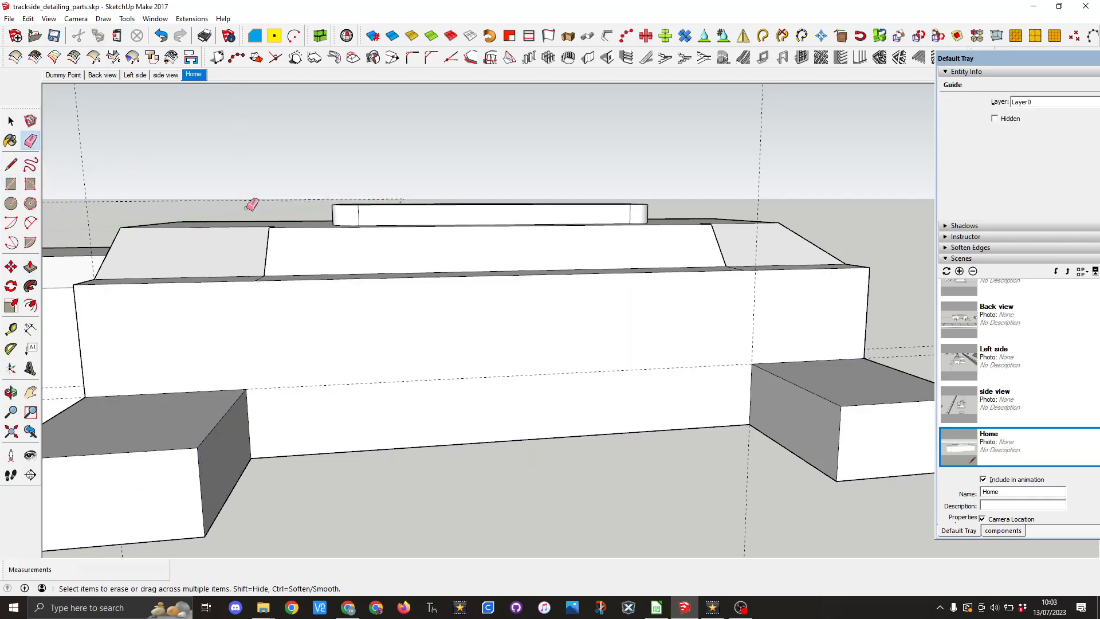
mouse_move(754, 185)
mouse_down()
mouse_move(767, 178)
mouse_move(770, 205)
mouse_move(929, 353)
mouse_move(912, 334)
mouse_move(831, 373)
mouse_up()
scroll(836, 369, down, 3)
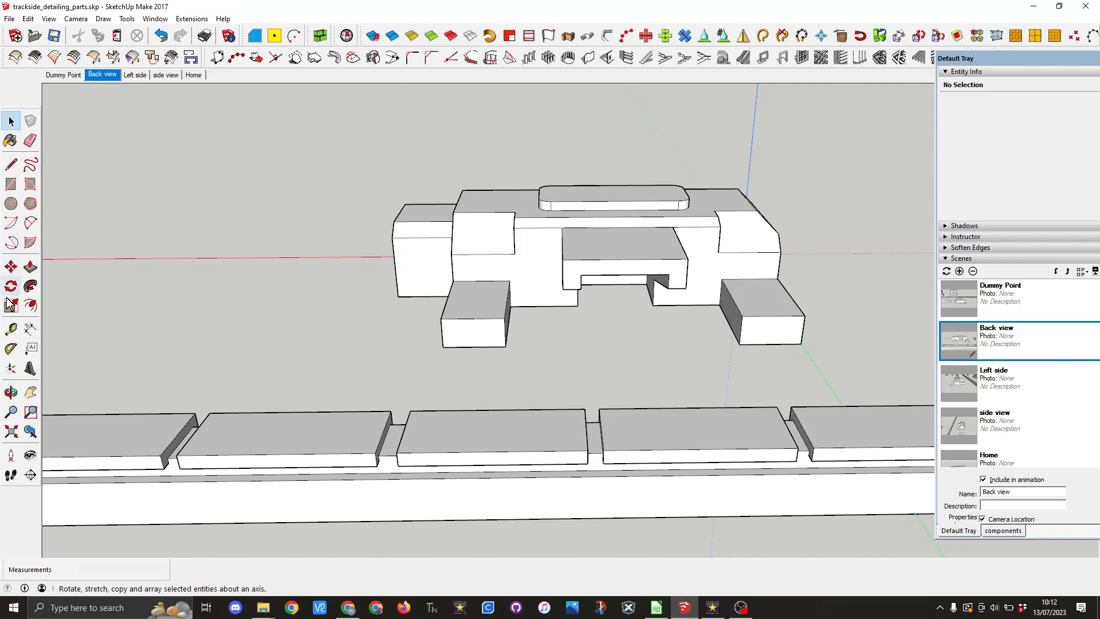
Step: Measure the finished point motor and place a guide along the new body's underside, 8.8 m from its opposite long edge
click(11, 329)
click(545, 305)
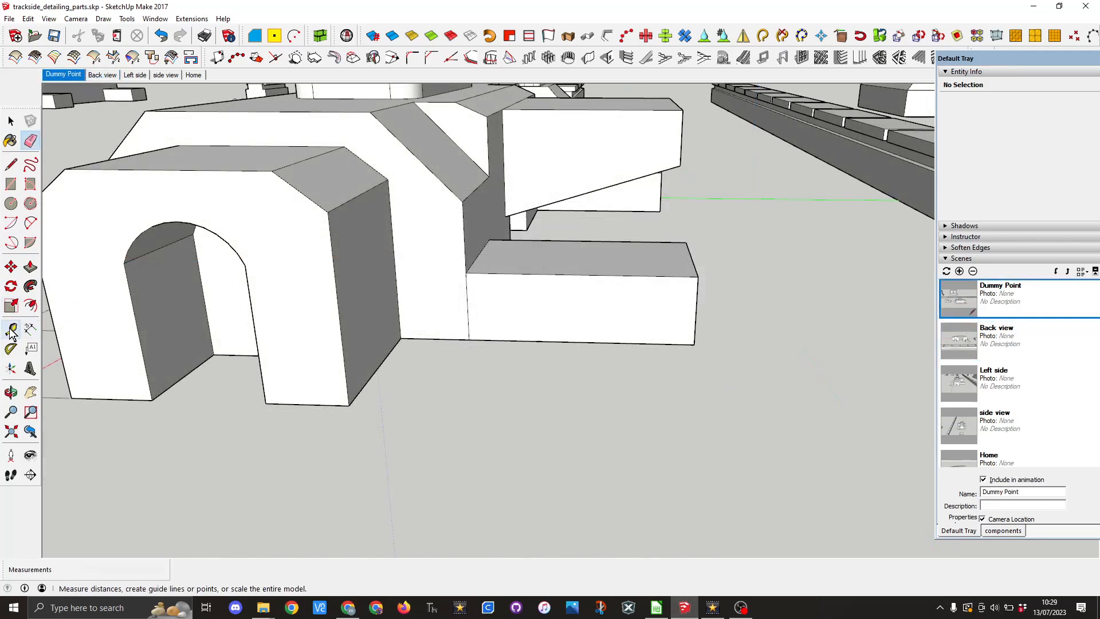
click(11, 329)
click(392, 239)
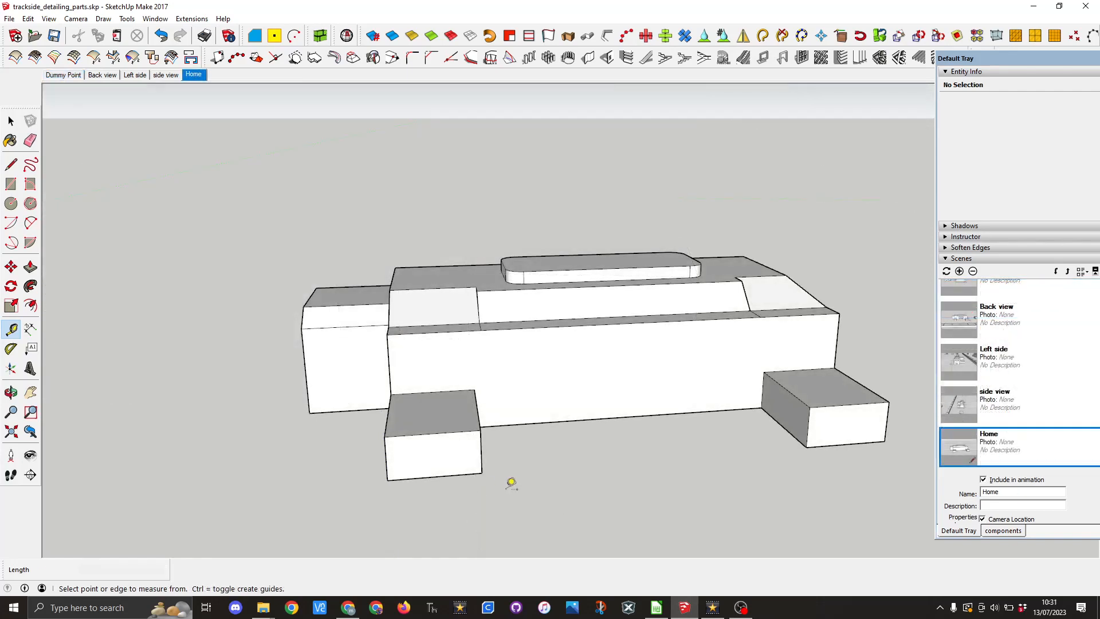
key(t)
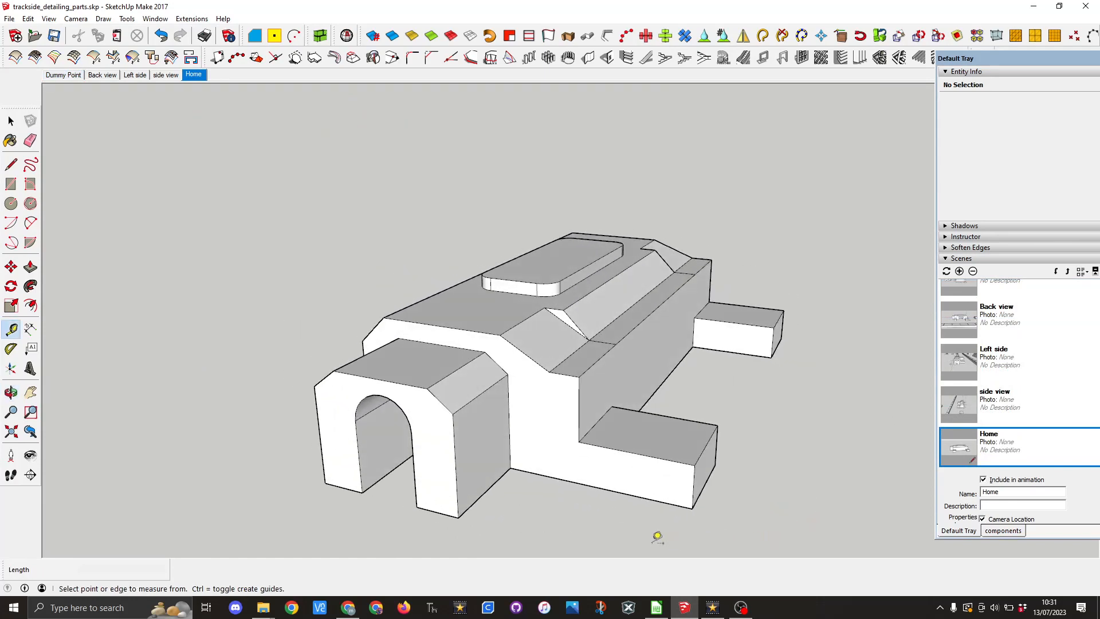
middle_drag(632, 537, 616, 467)
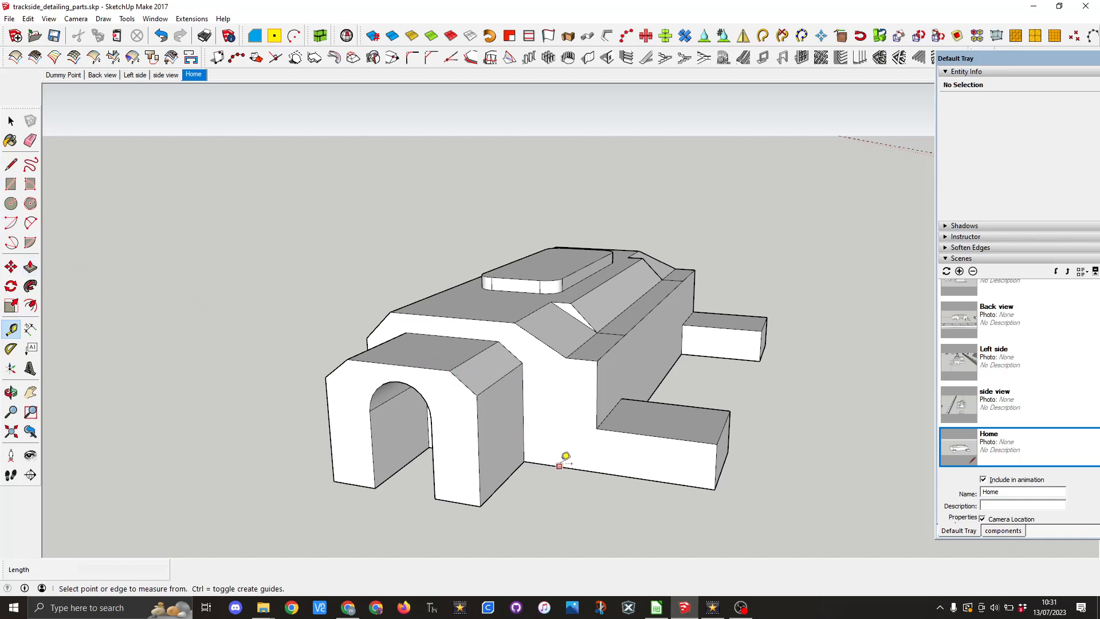
middle_drag(566, 457, 518, 312)
click(404, 366)
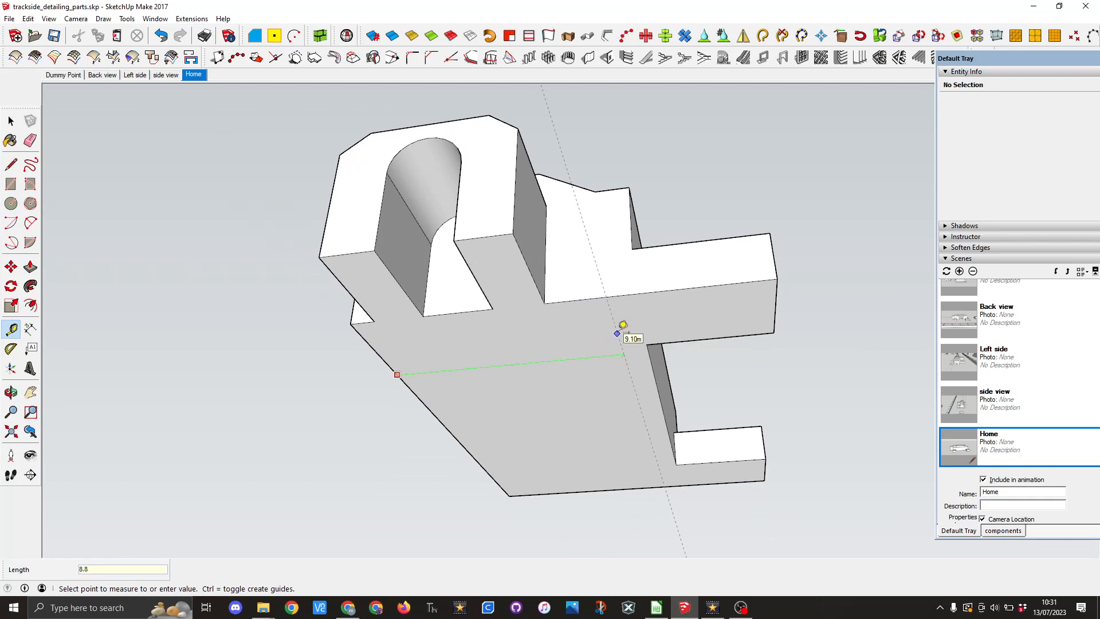
key(Return)
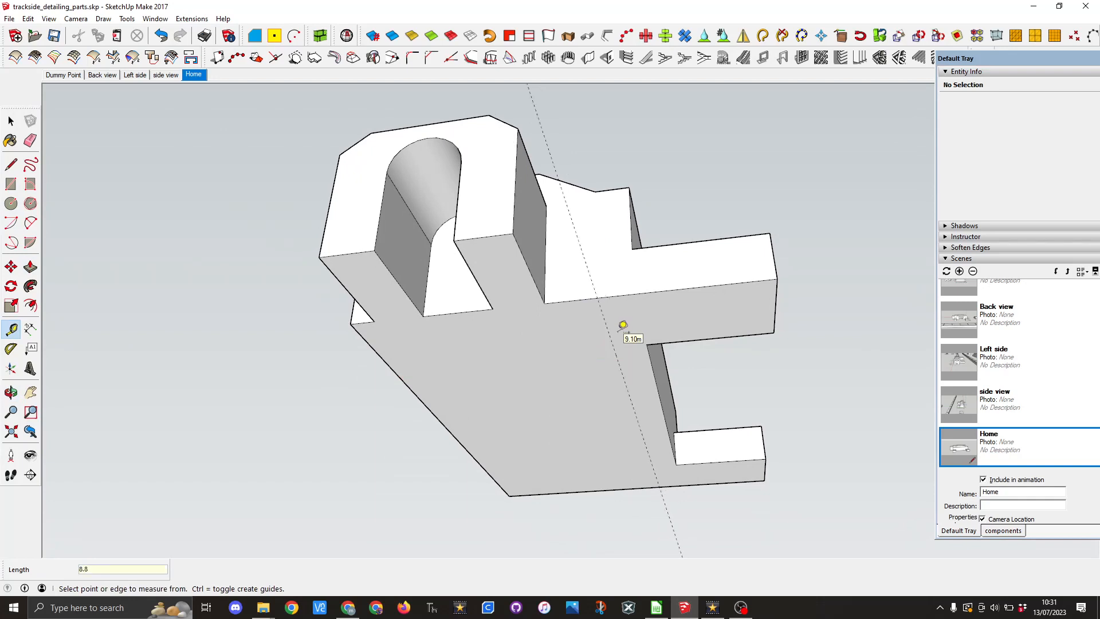
Step: Place a vertical guide on the body's end face, 1.8 m from the arched extension, meeting the underside guide at the bottom edge
middle_drag(614, 233, 617, 441)
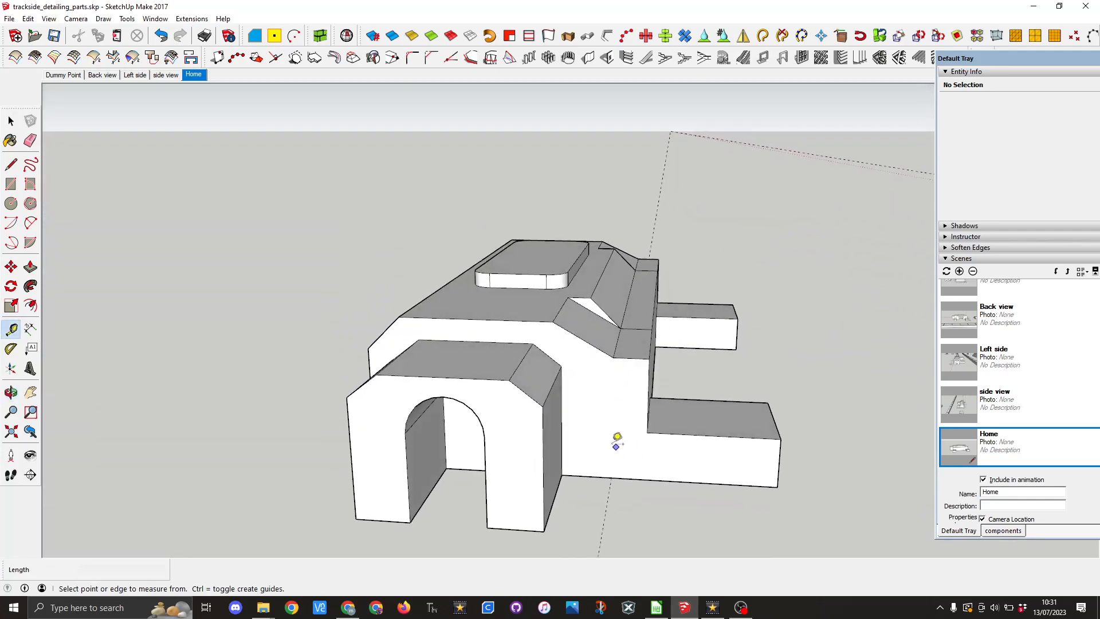
click(561, 437)
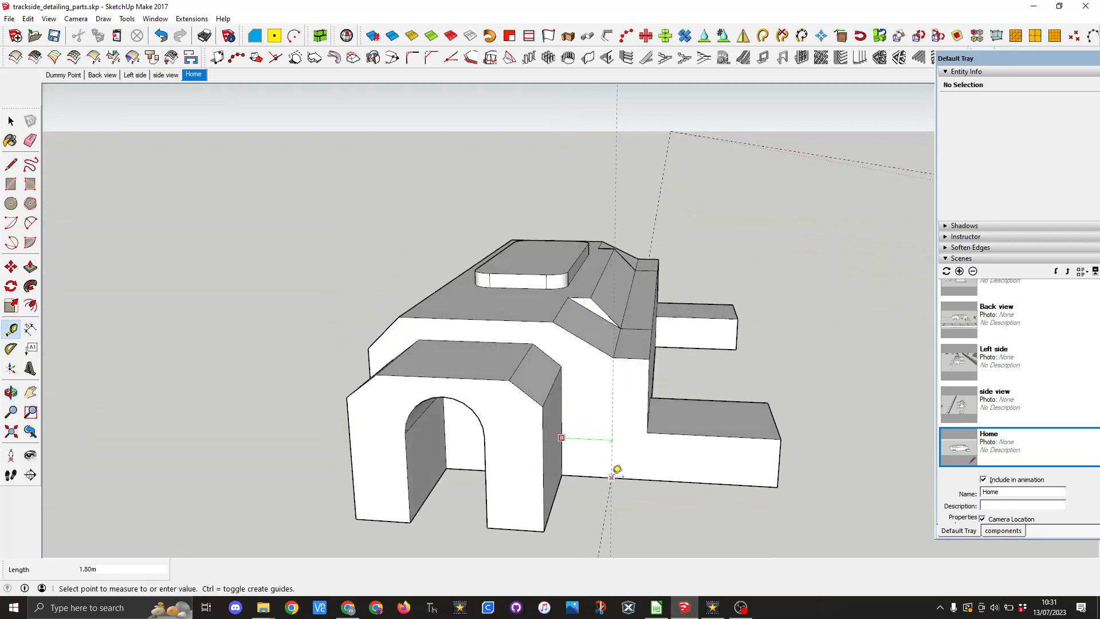
click(612, 476)
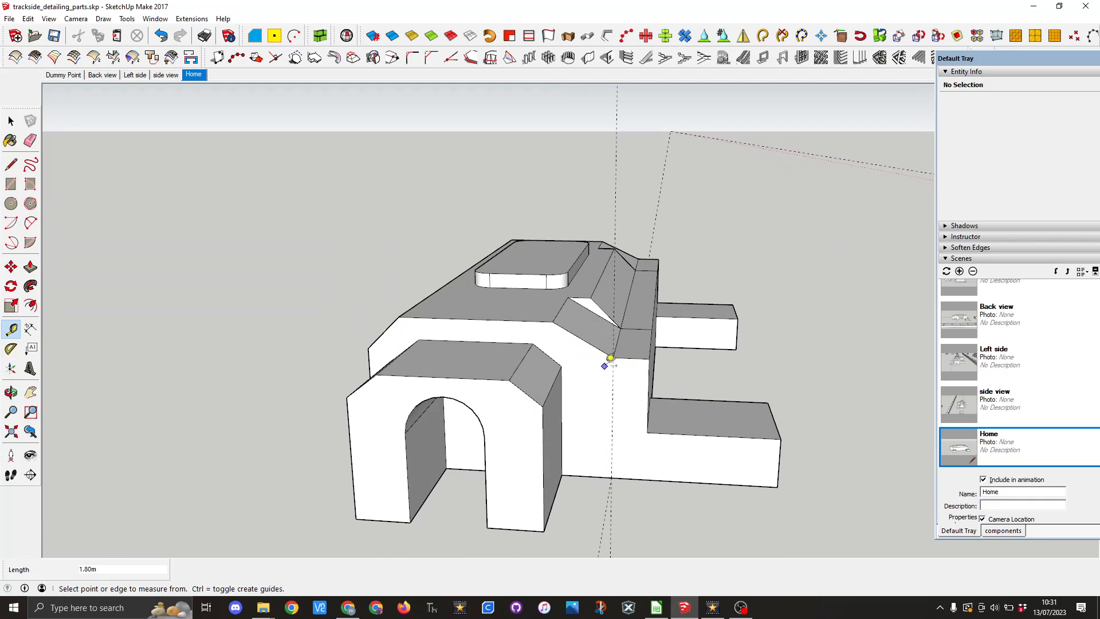
middle_drag(683, 369, 590, 395)
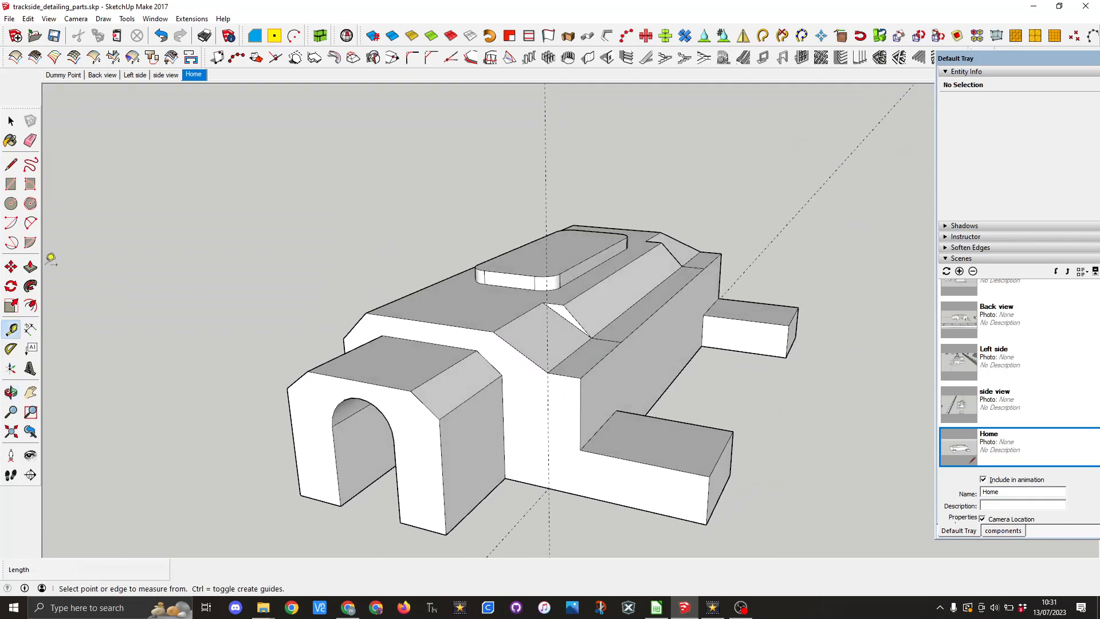
Step: Push the long side face inward about 1.23 m to the bevel's endpoint and shorten both feet by the same distance
click(30, 268)
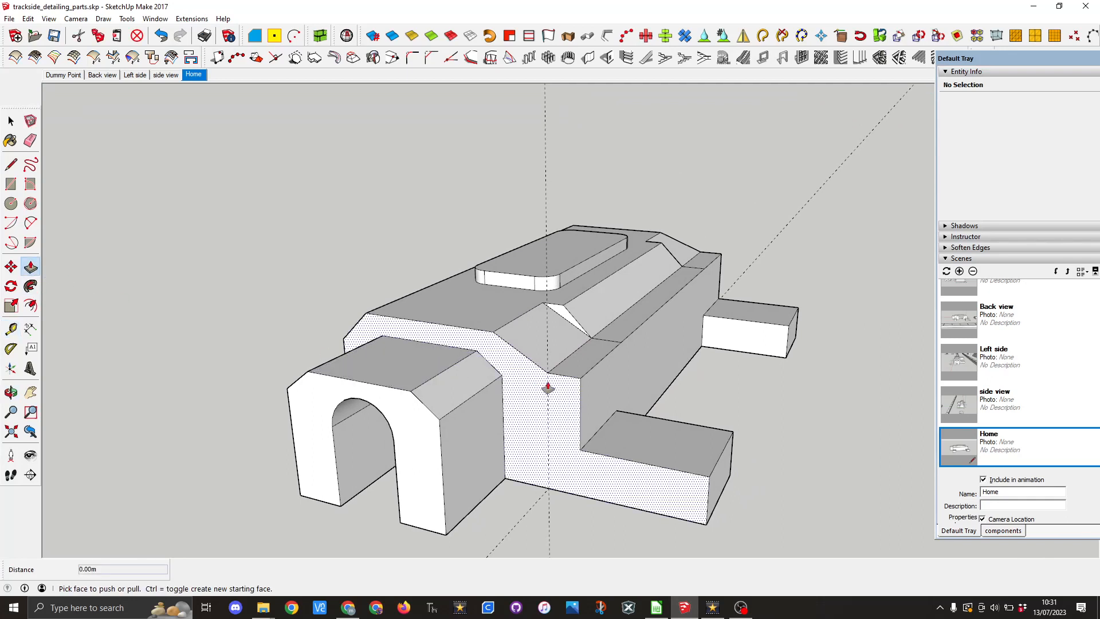
click(594, 402)
drag(593, 402, 549, 380)
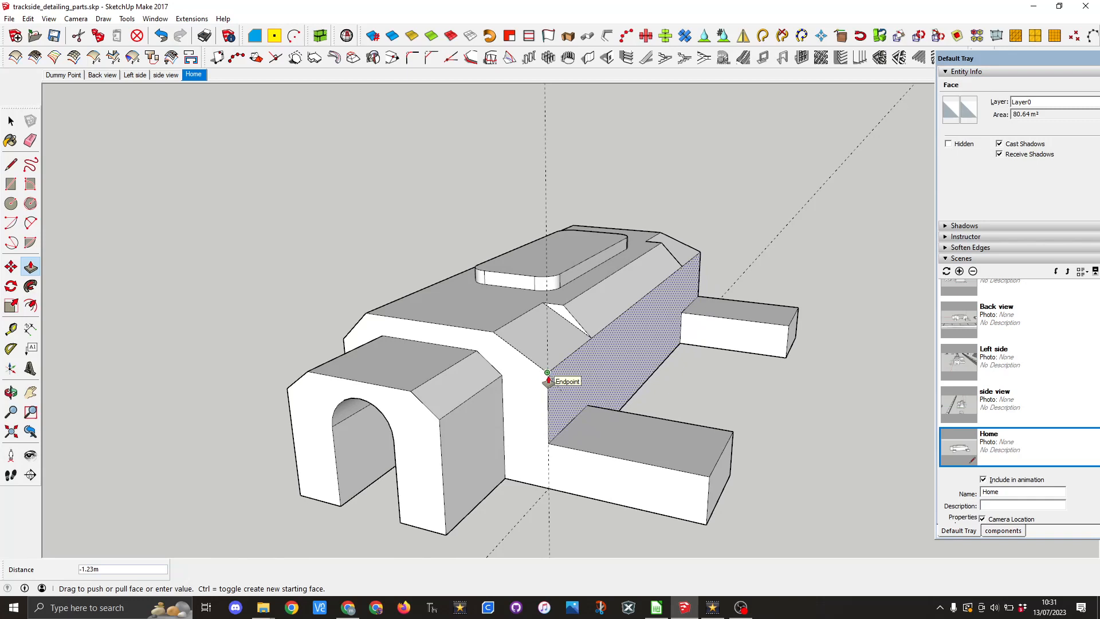
click(547, 374)
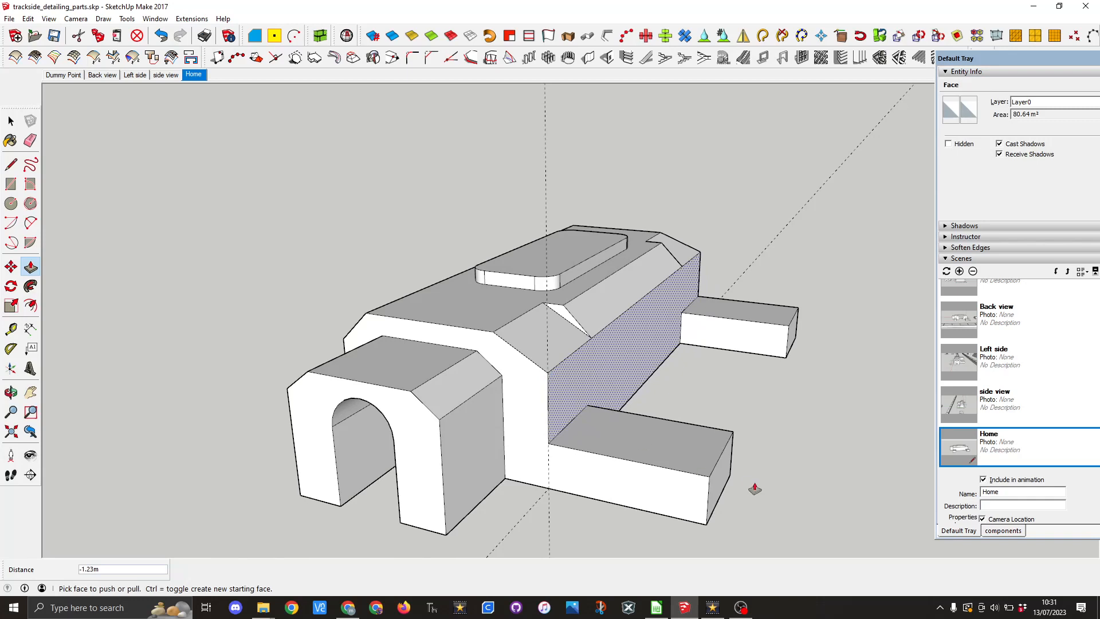
double_click(717, 488)
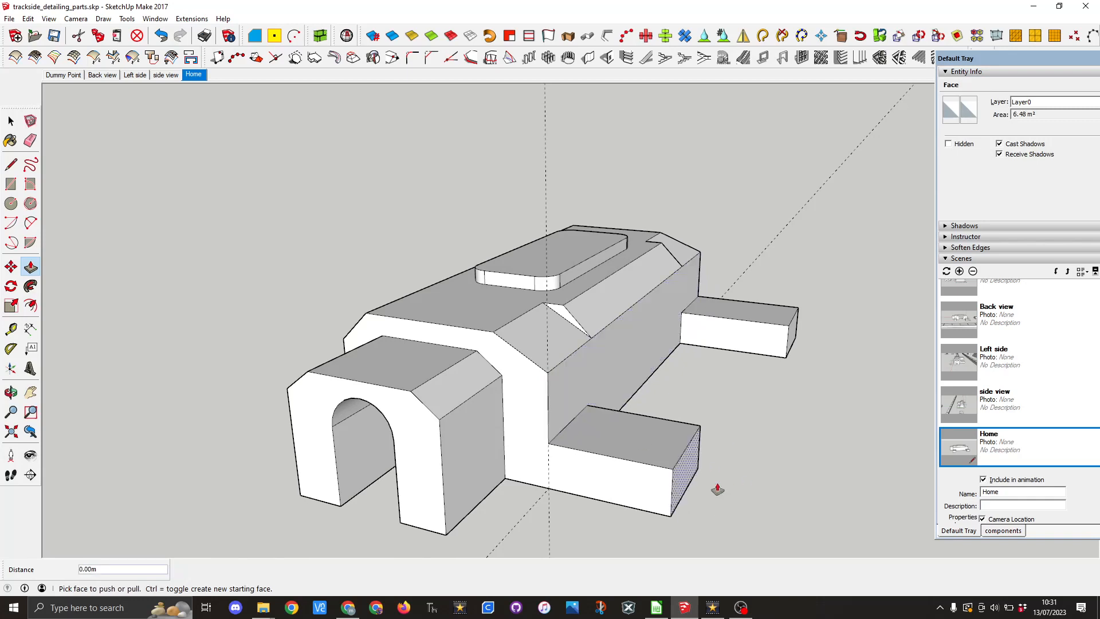
double_click(794, 342)
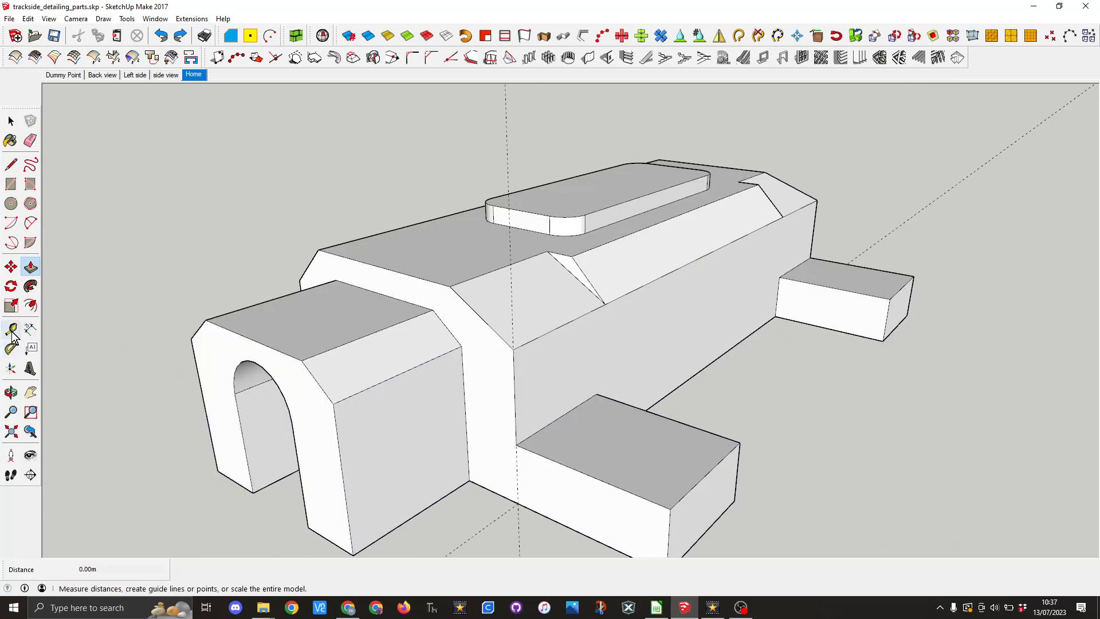
Step: Place two horizontal guides along the long side face, the lower one 3.6 m above the body's bottom edge
click(10, 329)
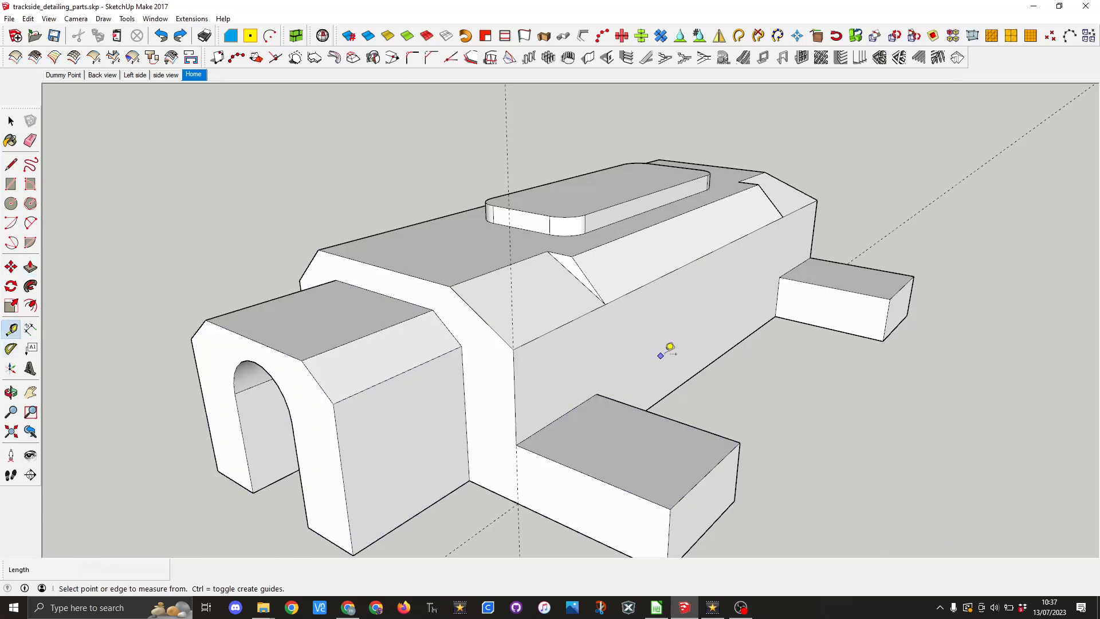
click(694, 374)
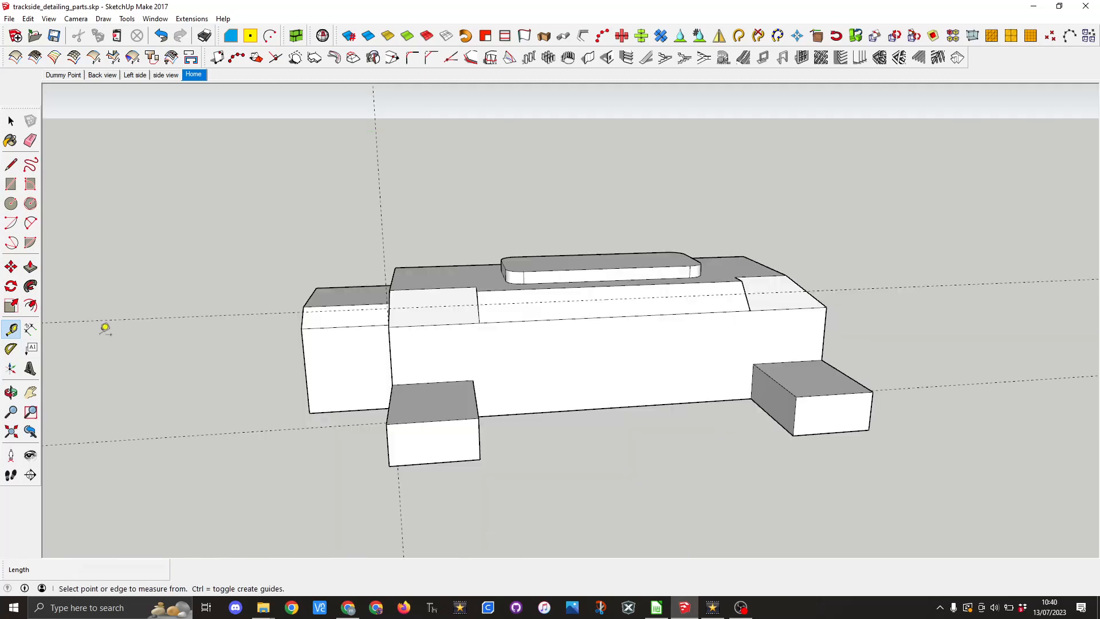
click(525, 413)
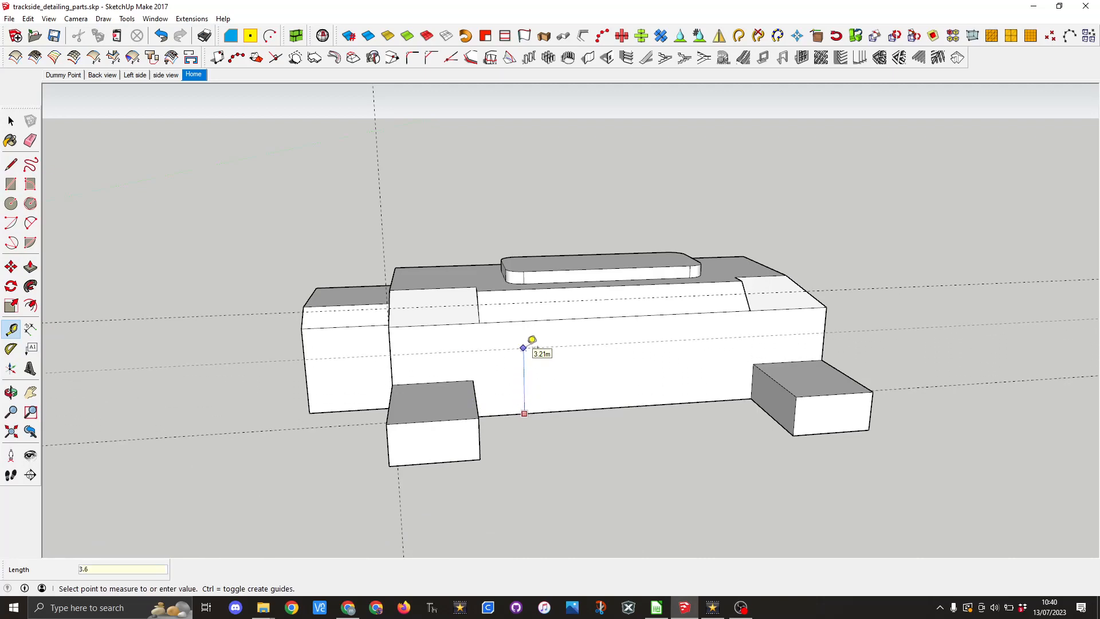
key(Return)
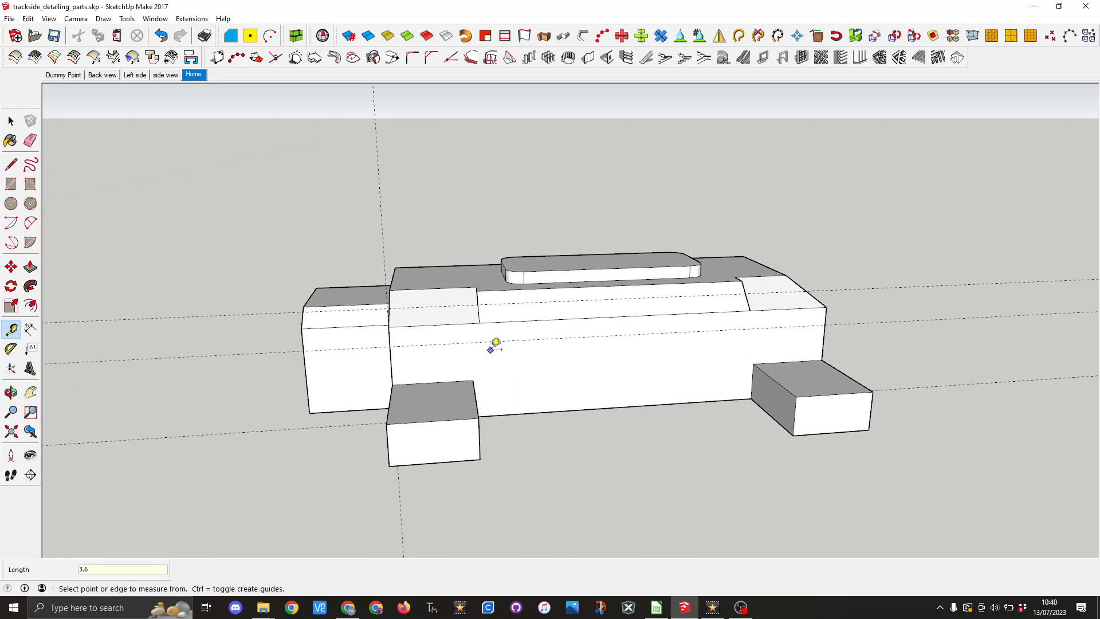
Step: Draw a steeper bevel edge on the arched end's body face down to the 3.6 m guide and erase the old corner edges
mouse_move(491, 344)
middle_down()
mouse_move(510, 356)
mouse_move(756, 375)
middle_up()
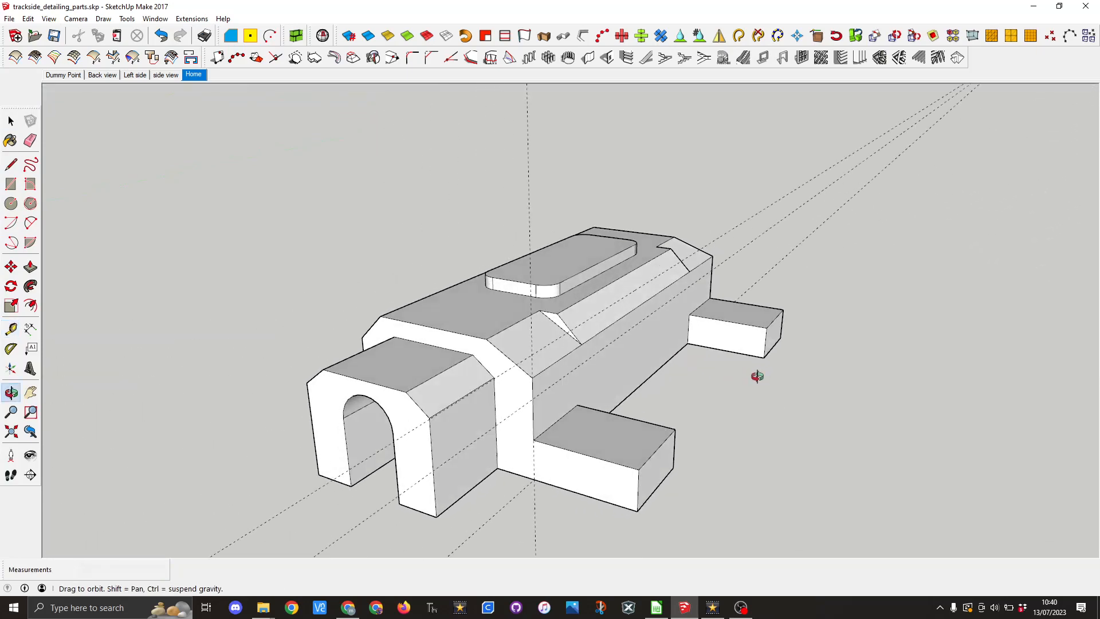
click(30, 141)
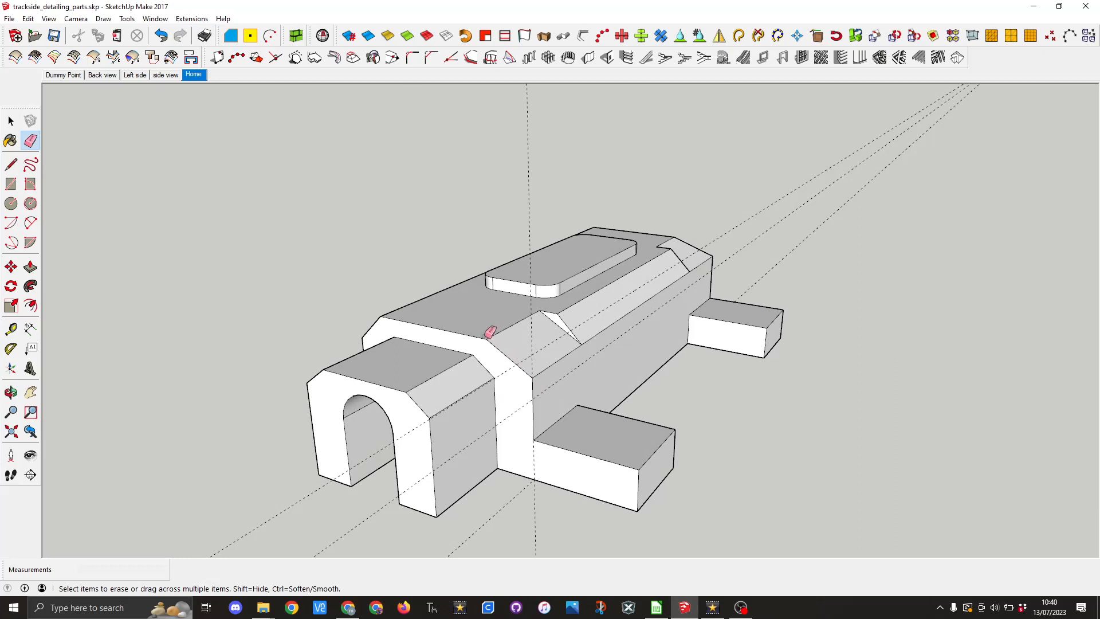
key(l)
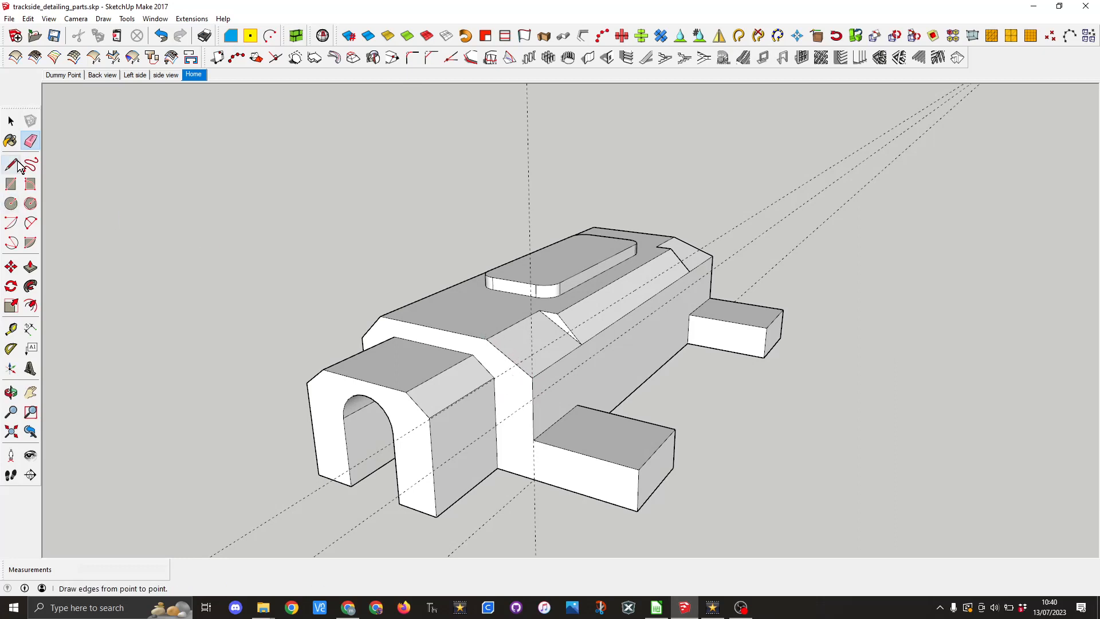
click(486, 339)
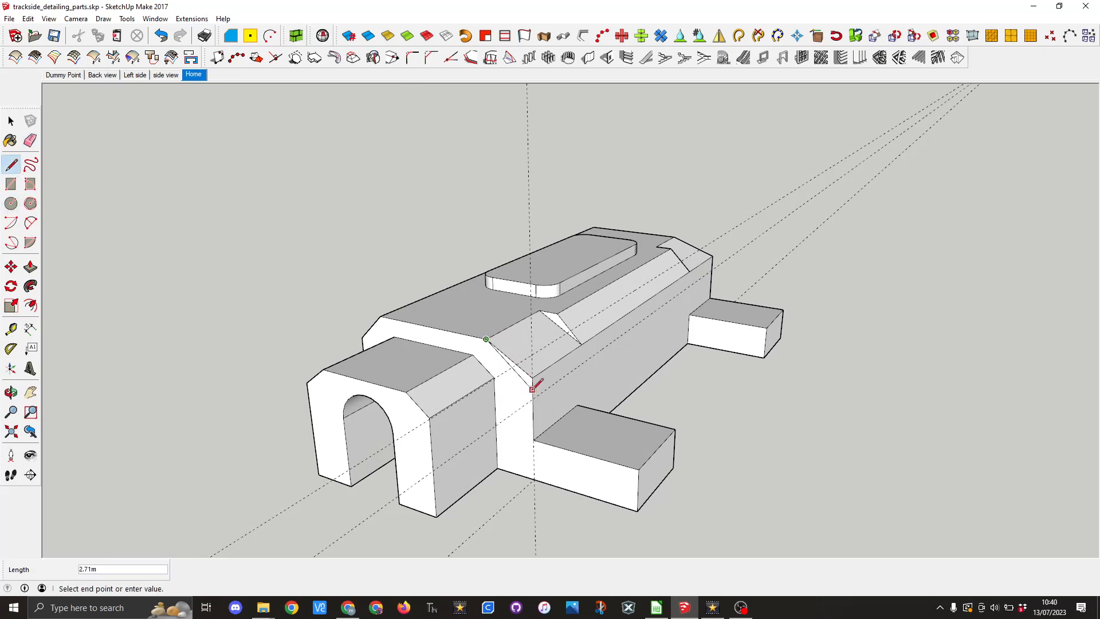
click(533, 398)
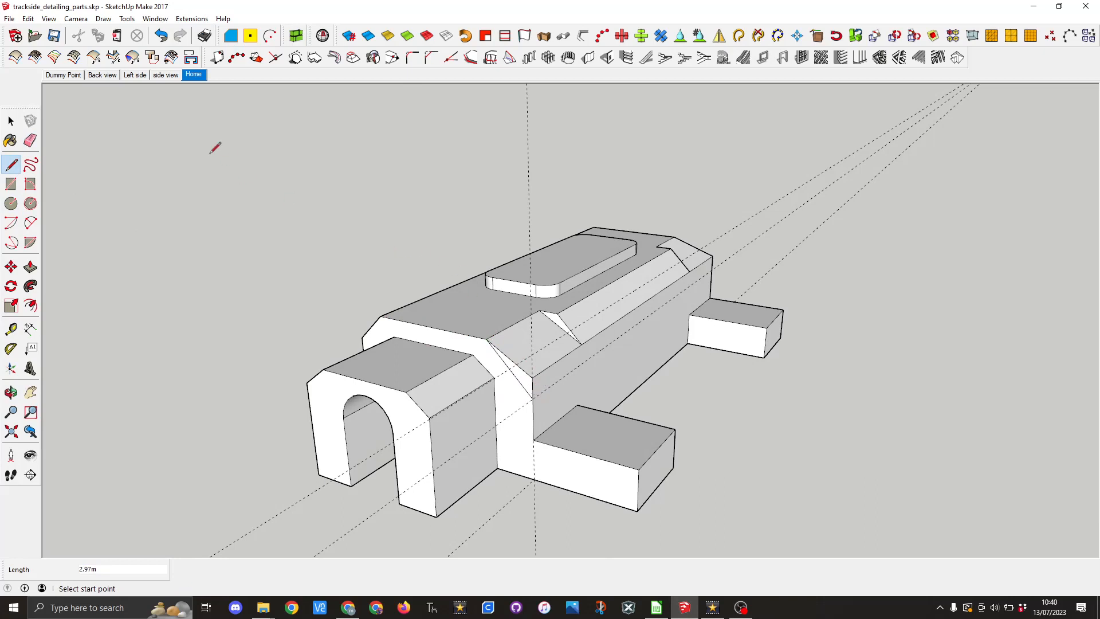
click(30, 140)
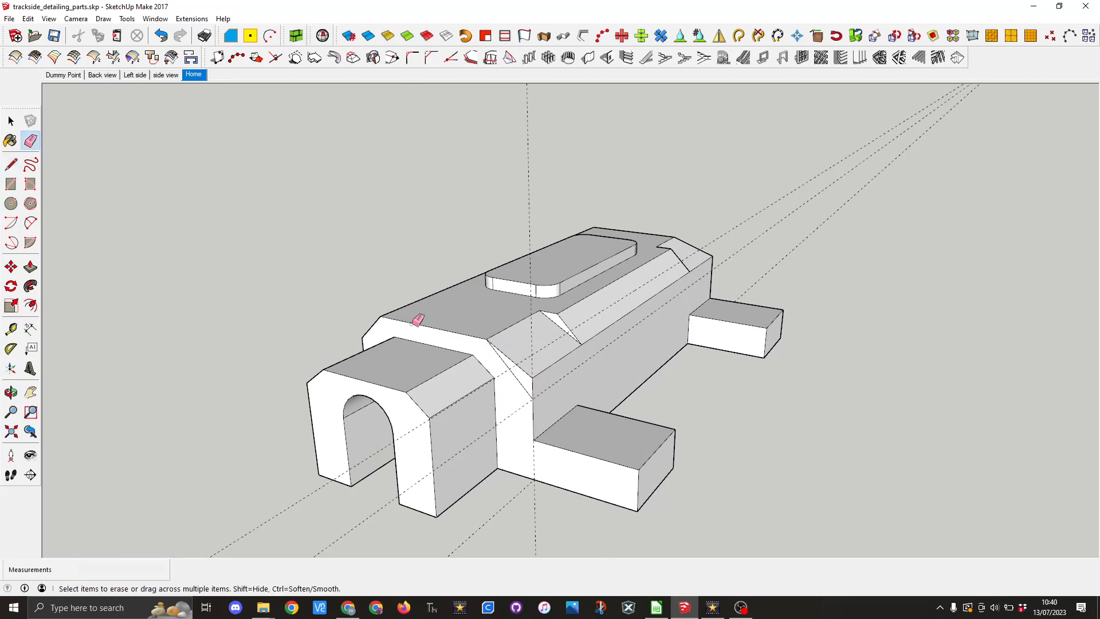
click(536, 374)
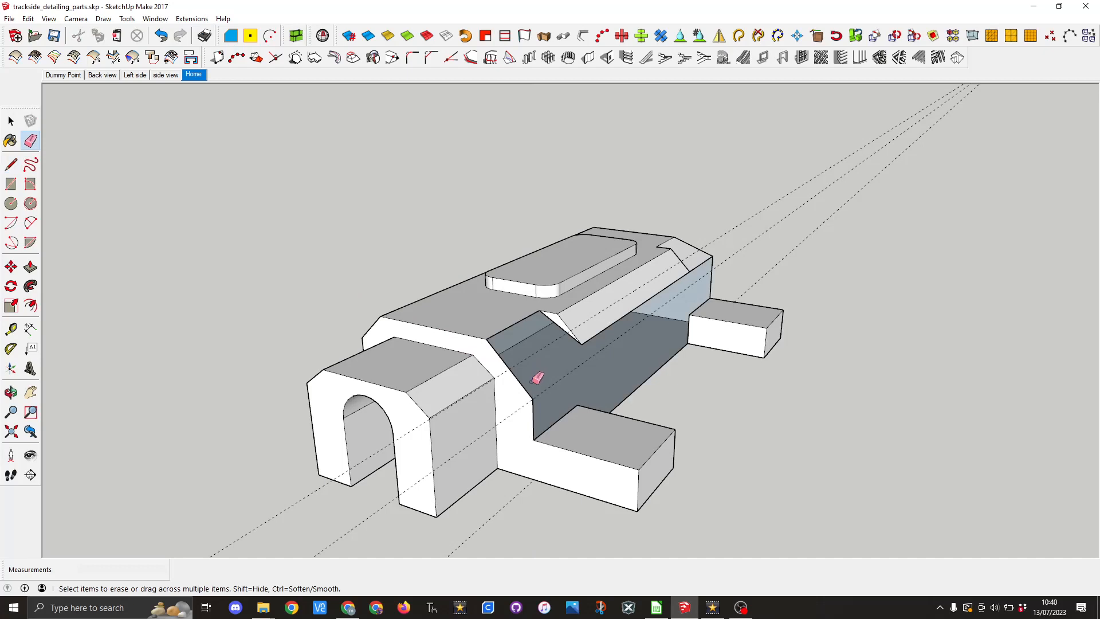
Step: Redraw the lower and inner edges of the bevel block beside the arched extension, extending it 0.90 m down to the guide
click(11, 165)
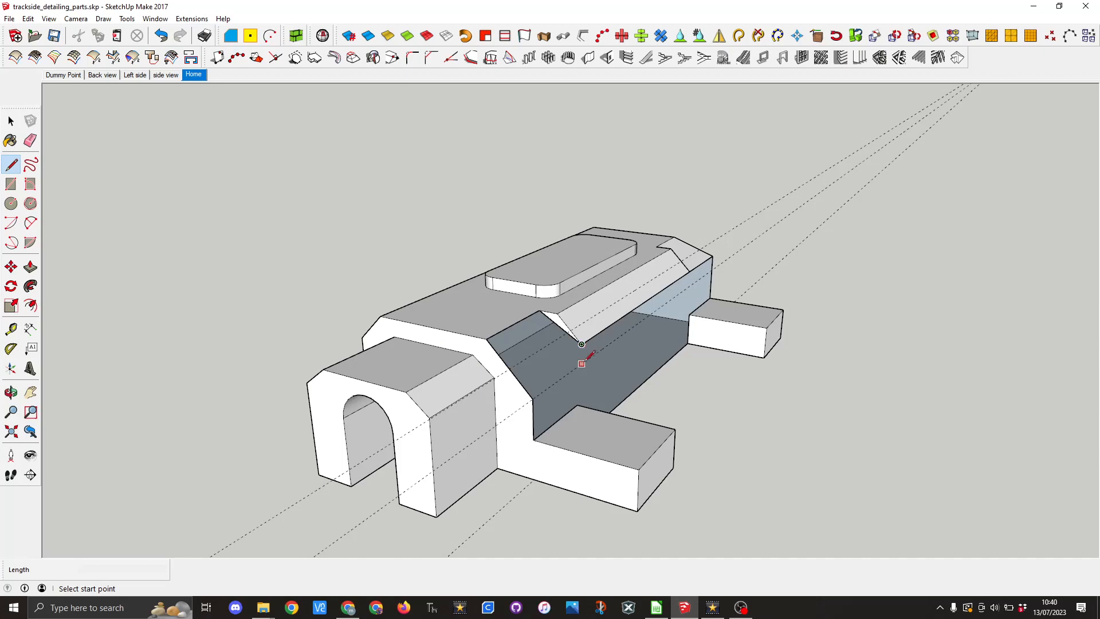
click(581, 344)
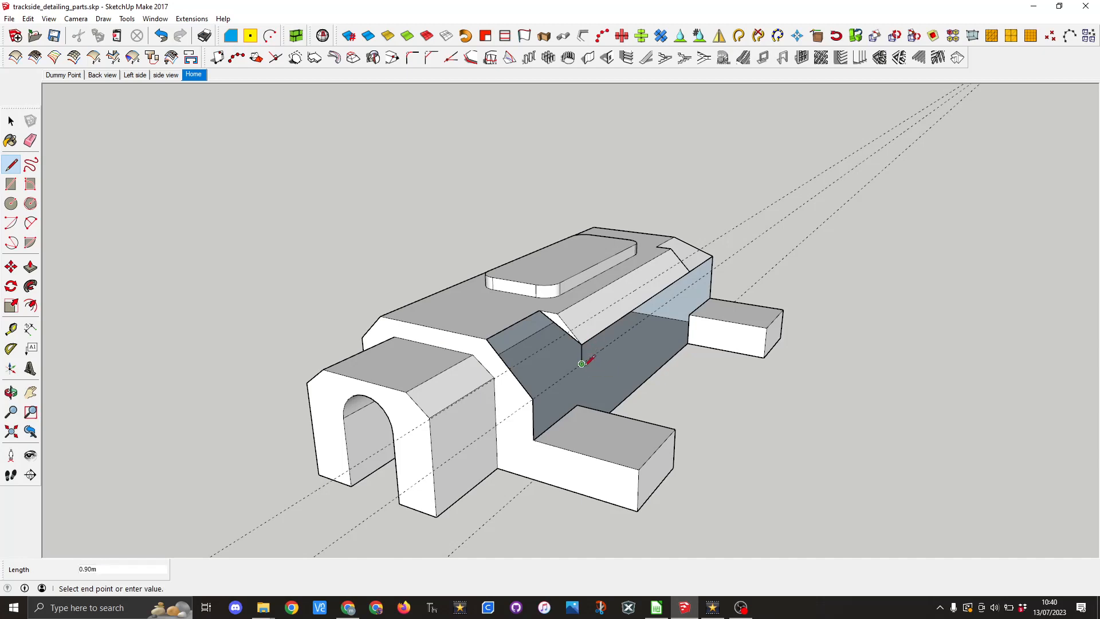
click(533, 398)
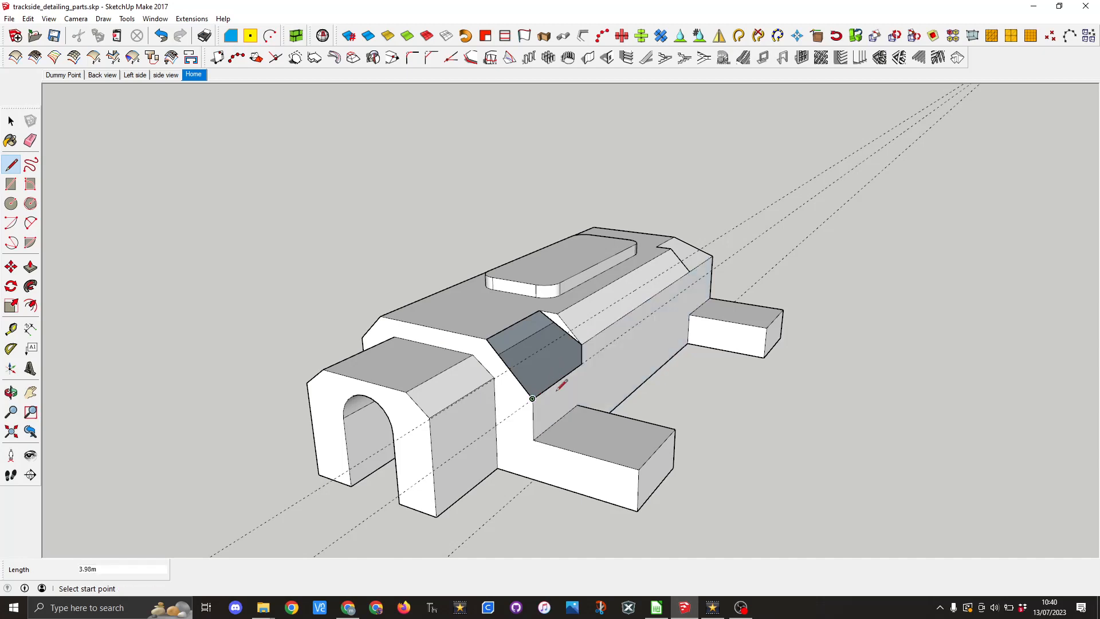
click(581, 364)
click(539, 310)
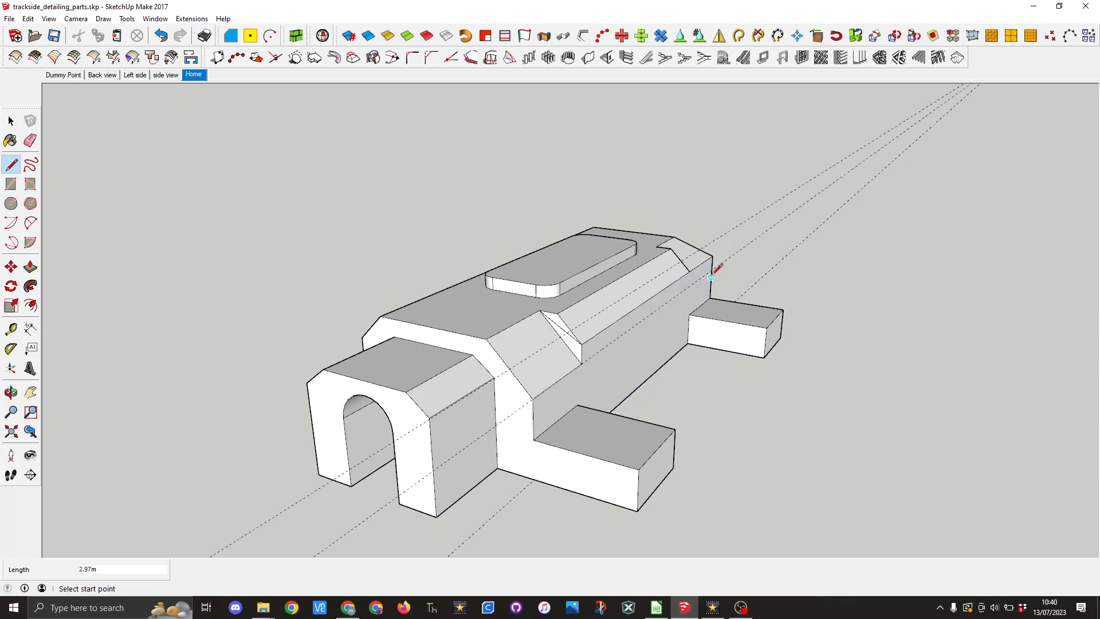
Step: Extend the opposite end's bevel block 0.90 m down to the guide and draw its lower edge out to the body's corner
middle_drag(715, 271, 243, 270)
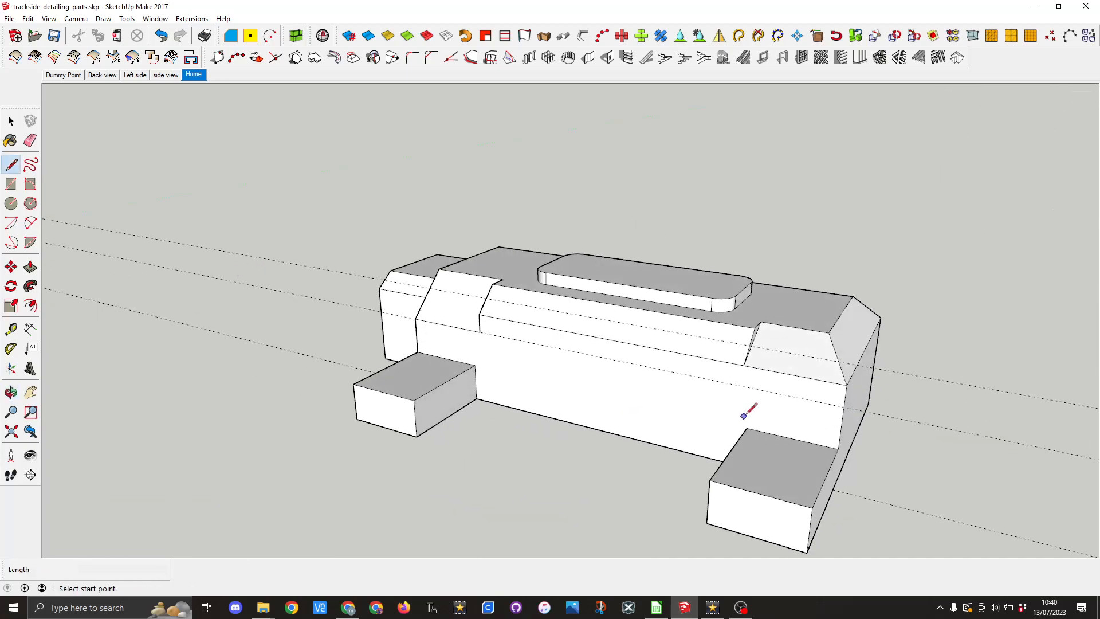
click(755, 372)
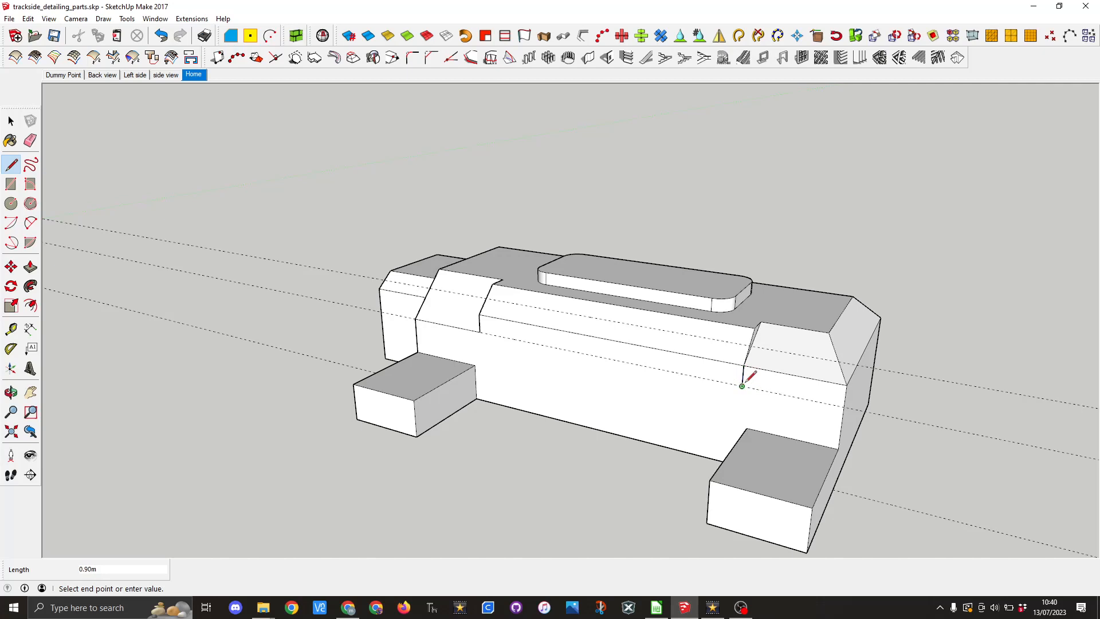
click(742, 386)
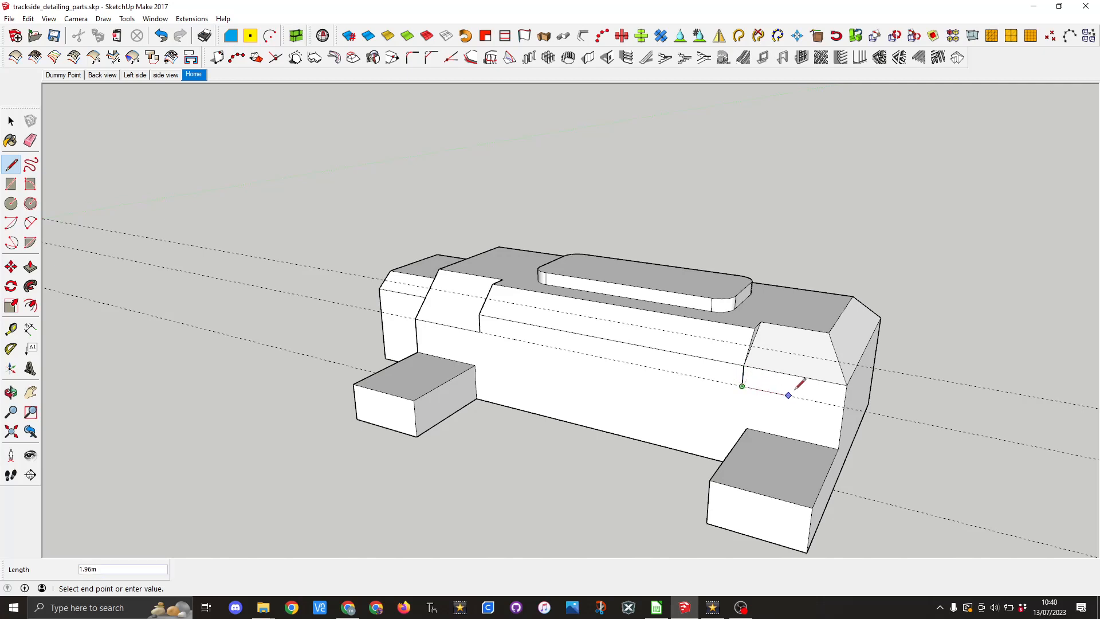
click(846, 395)
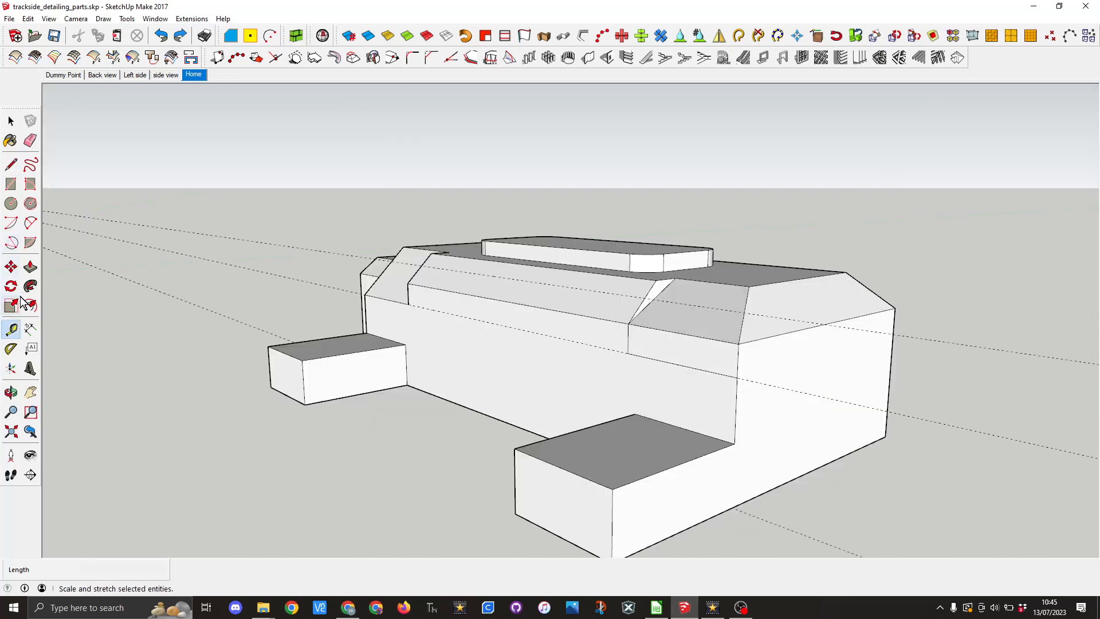
Step: Place a vertical guide on the plain end face, 7.9 m from its far vertical edge
click(11, 329)
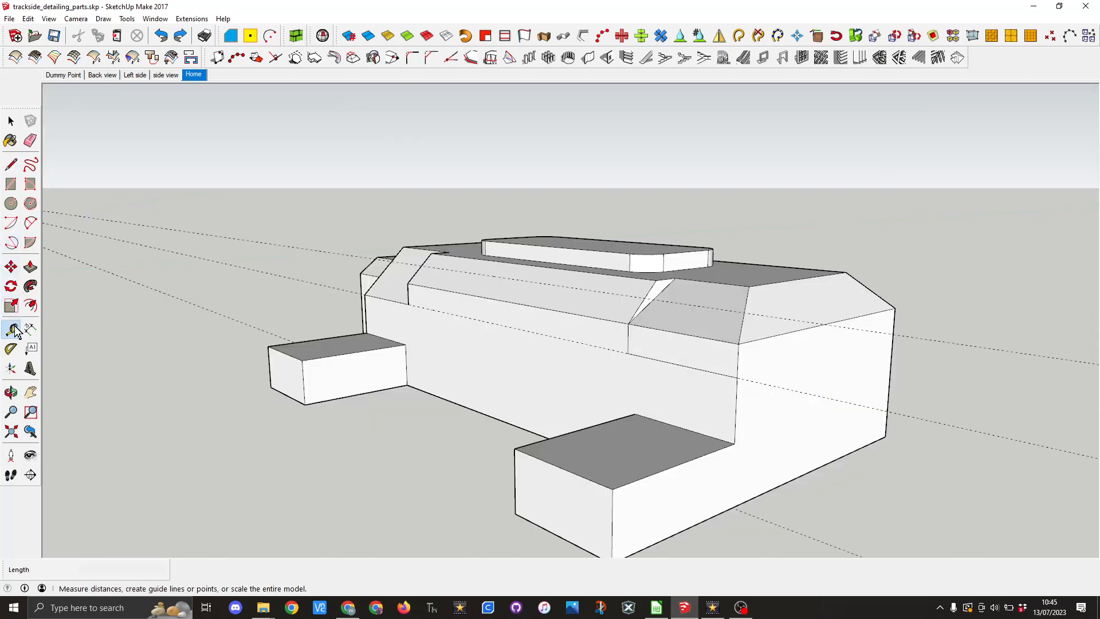
click(890, 373)
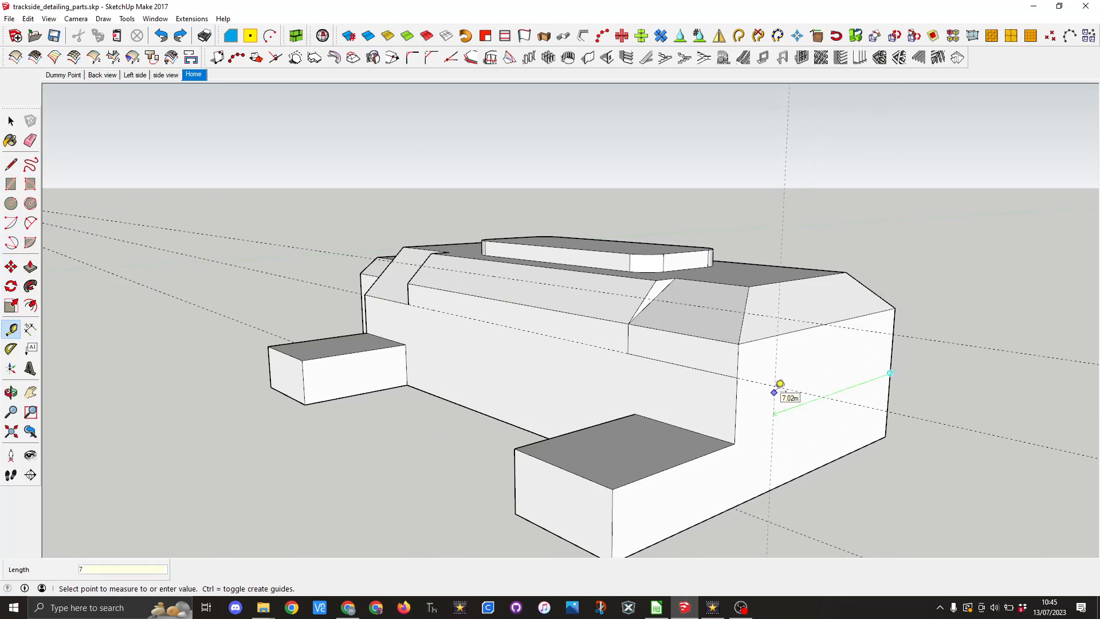
key(Return)
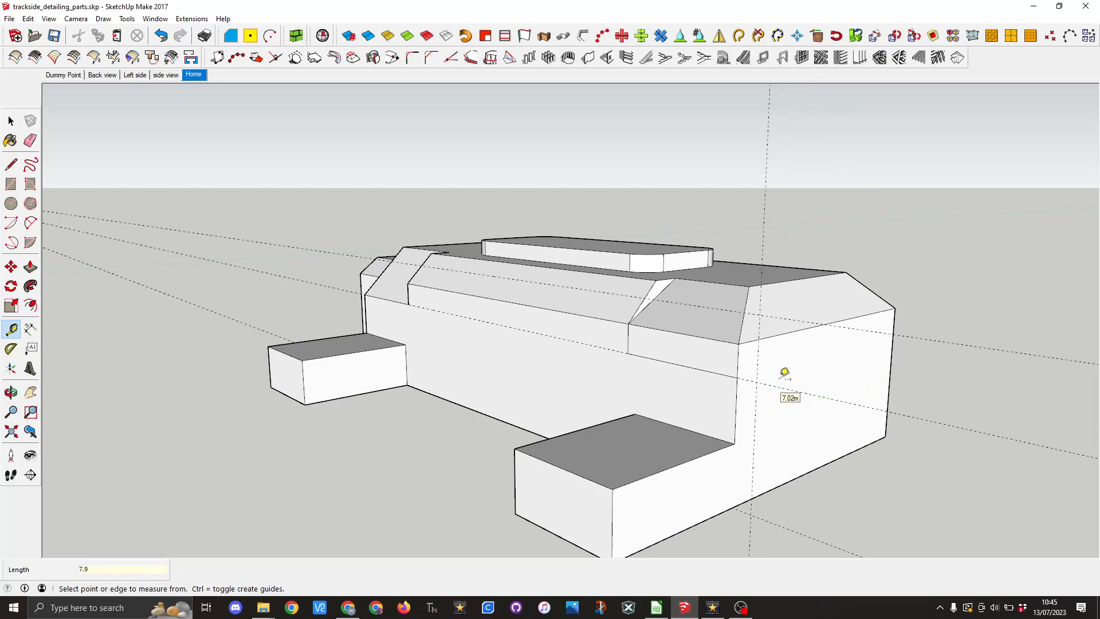
middle_drag(746, 373, 691, 362)
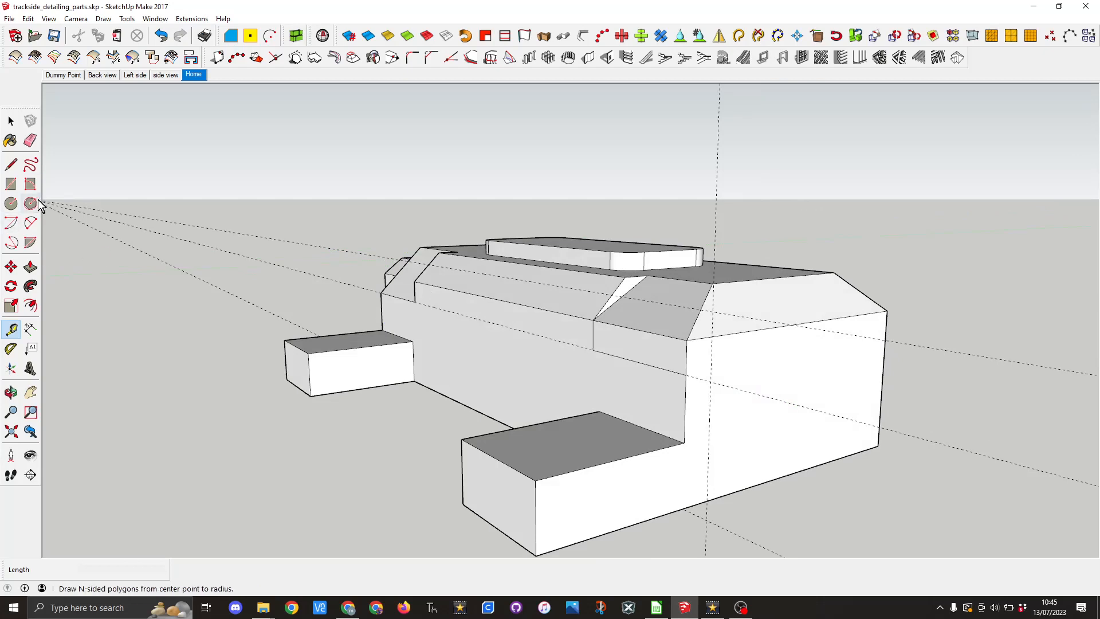
Step: Draw a diagonal on the plain end face from the lower guide's corner to the vertical guide and erase the old corner edges
click(12, 165)
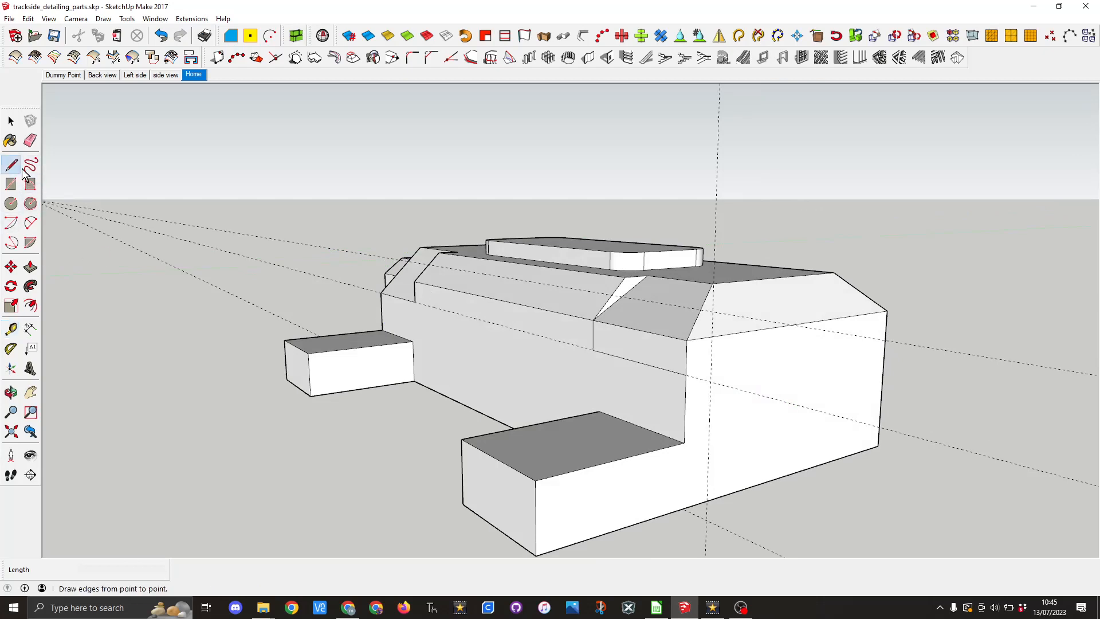
click(687, 374)
click(712, 336)
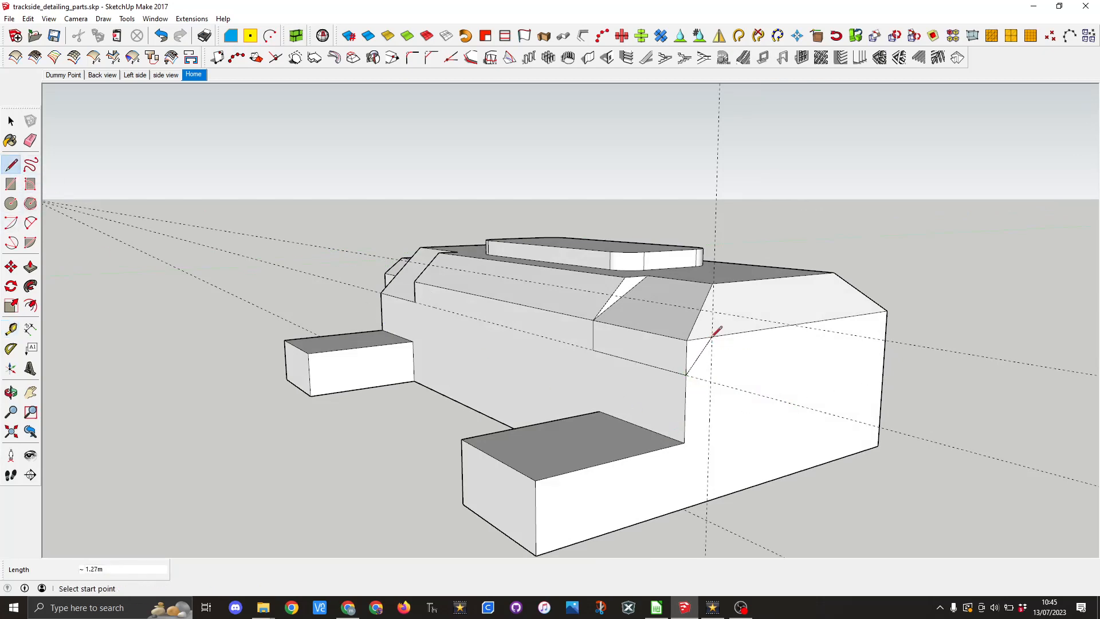
click(30, 140)
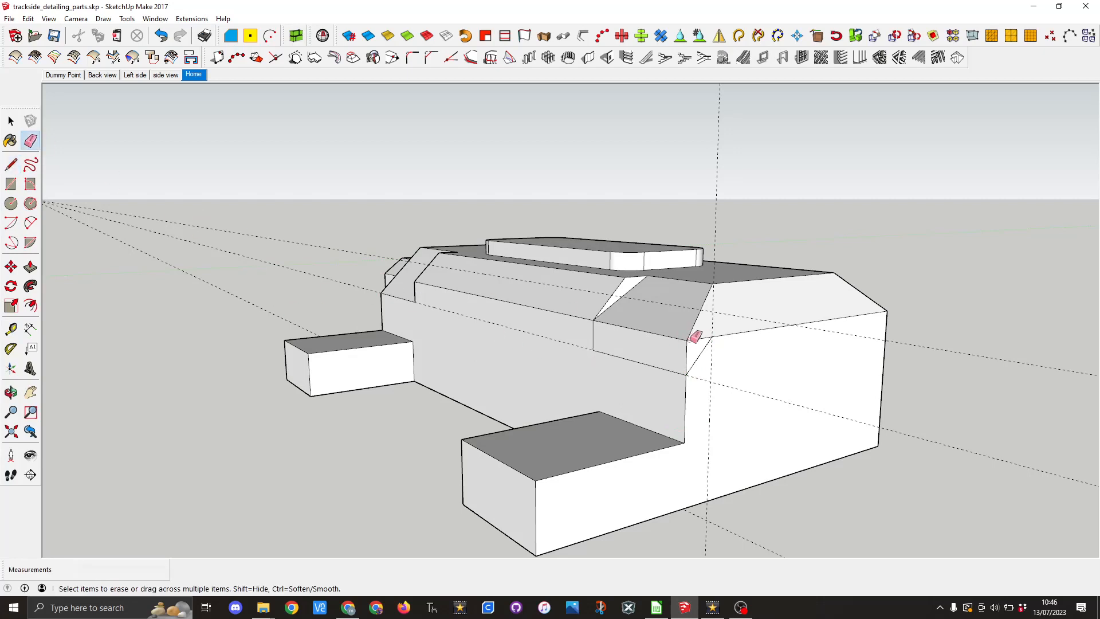
mouse_move(694, 336)
mouse_down()
mouse_move(764, 329)
mouse_move(695, 336)
mouse_up()
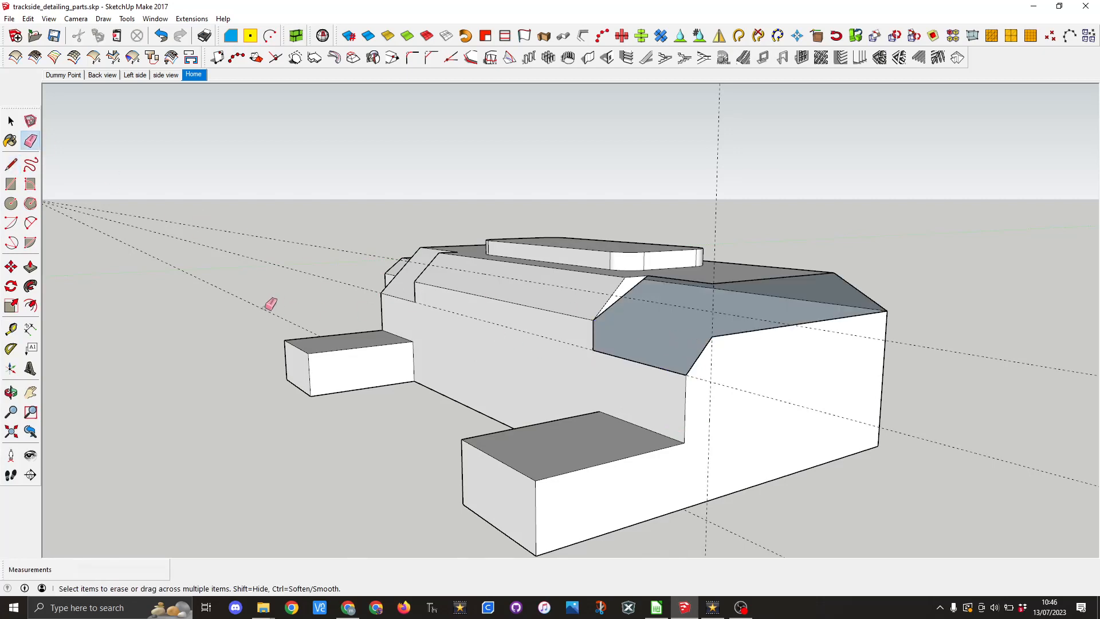
Step: Draw the new corner edge between the end and side bevels, and the bevel block's inner slanted edge down to the guide
click(11, 164)
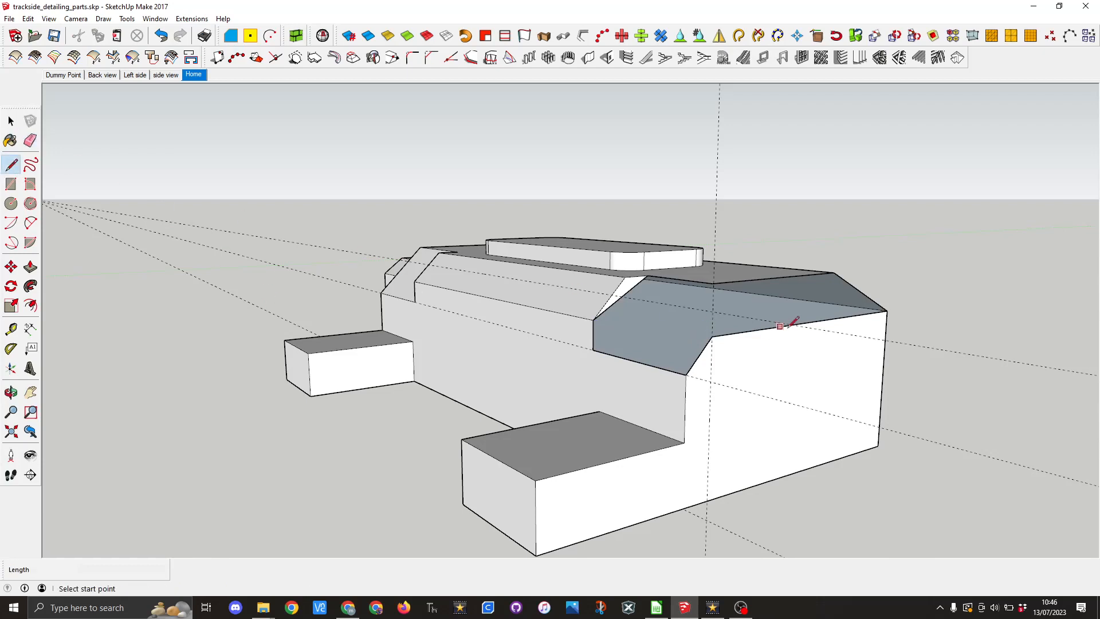
click(713, 284)
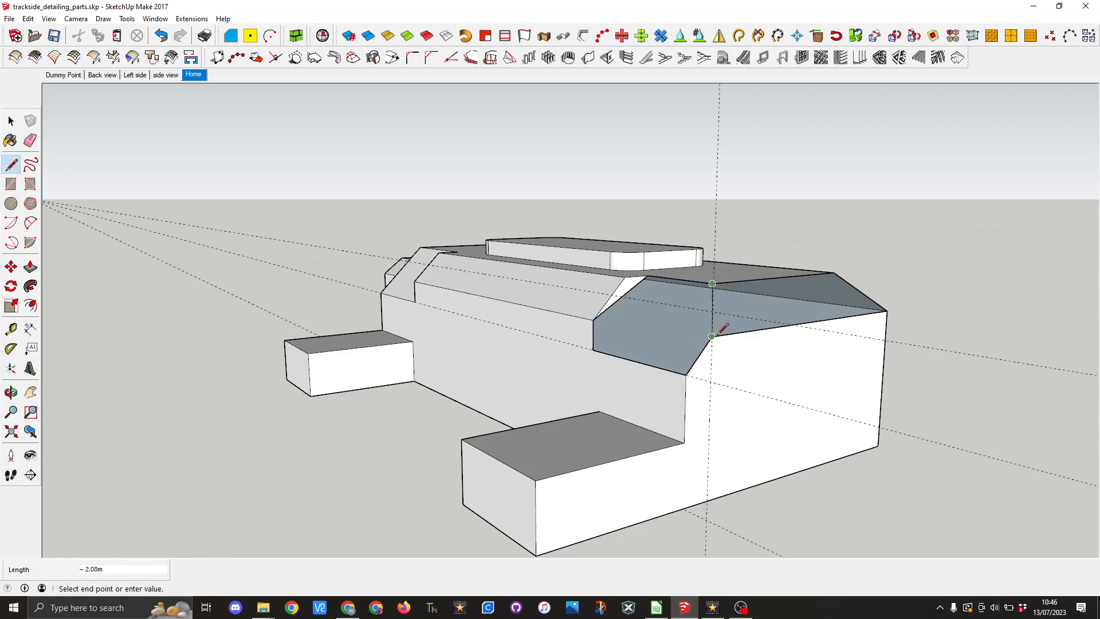
click(713, 337)
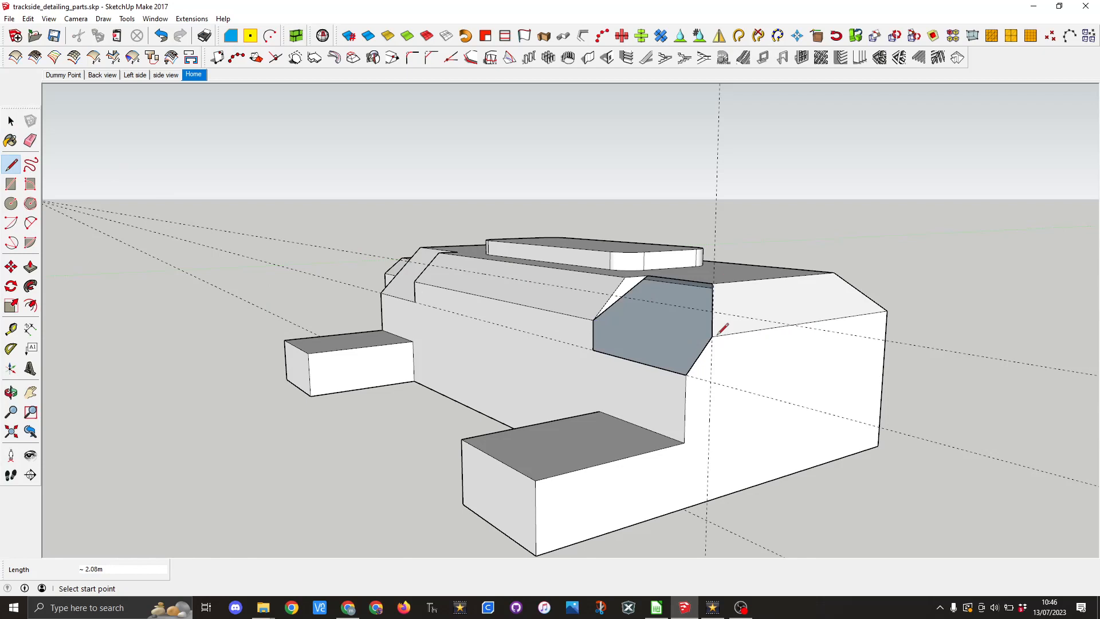
click(648, 276)
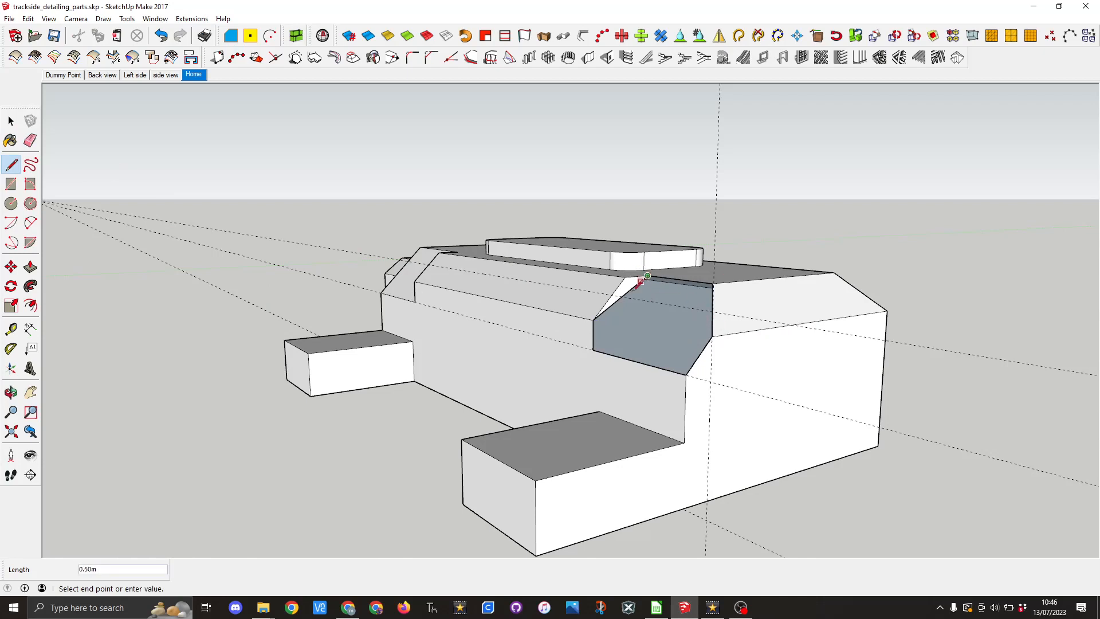
click(595, 347)
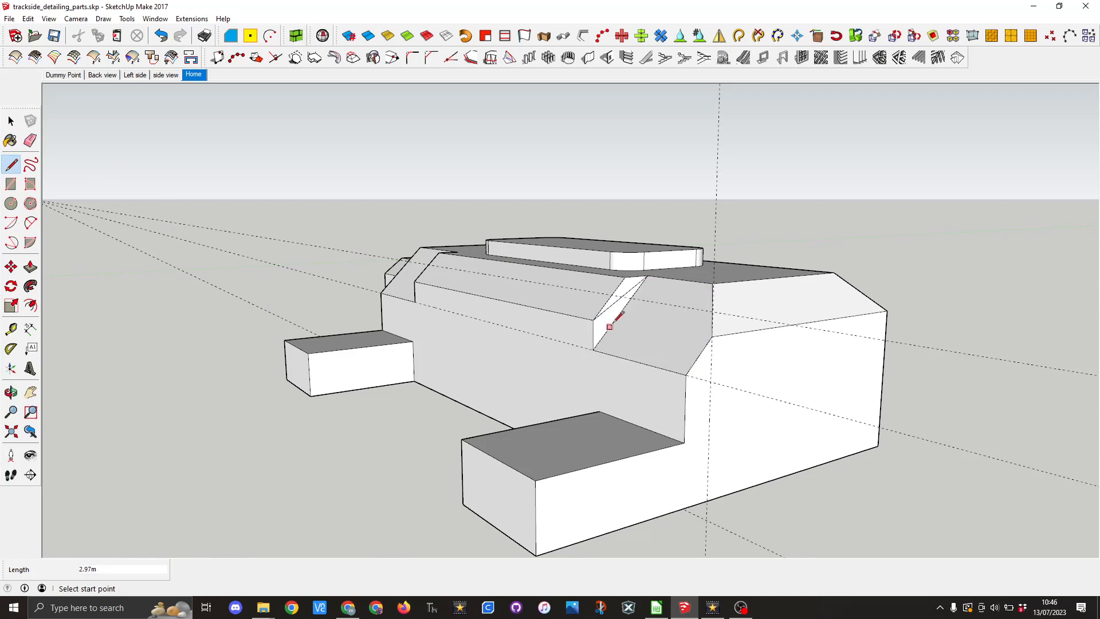
Step: Erase the leftover diagonal on the bevel block's inner side and the two horizontal guides crossing the long side face
click(31, 142)
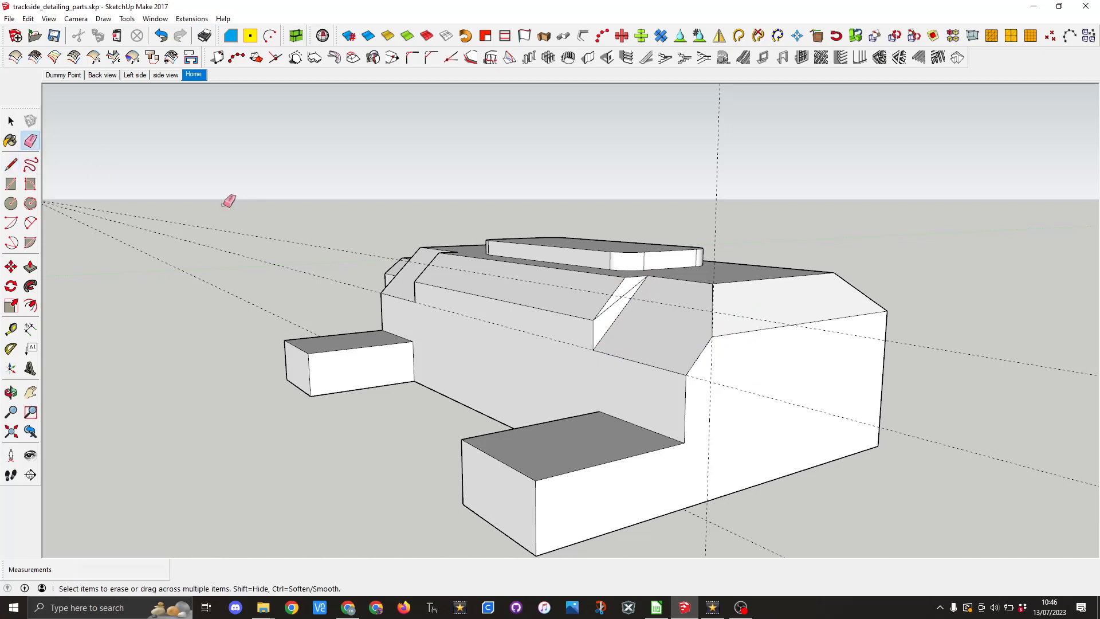
click(620, 302)
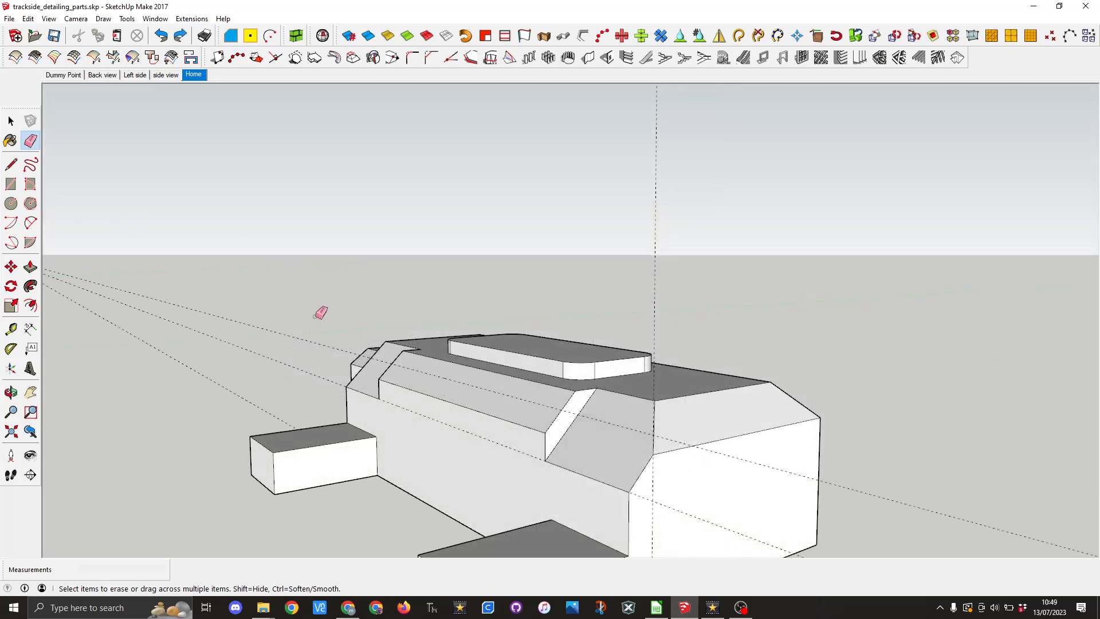
click(310, 341)
click(314, 369)
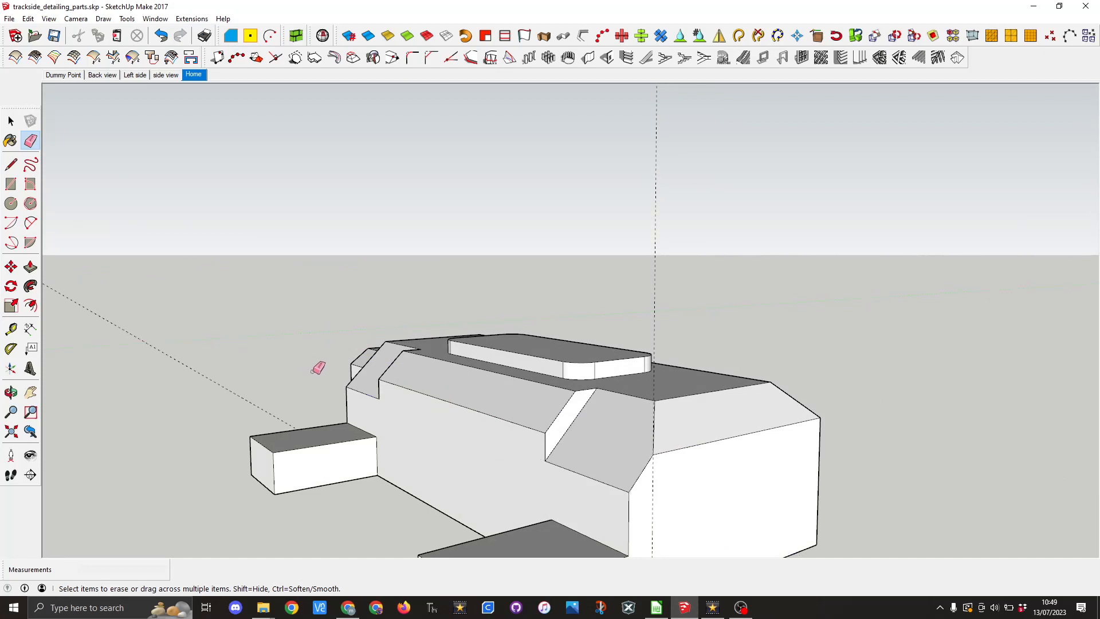
Step: Erase the old horizontal guide and place a new one 5.3 m above the long side face's bottom edge
click(268, 411)
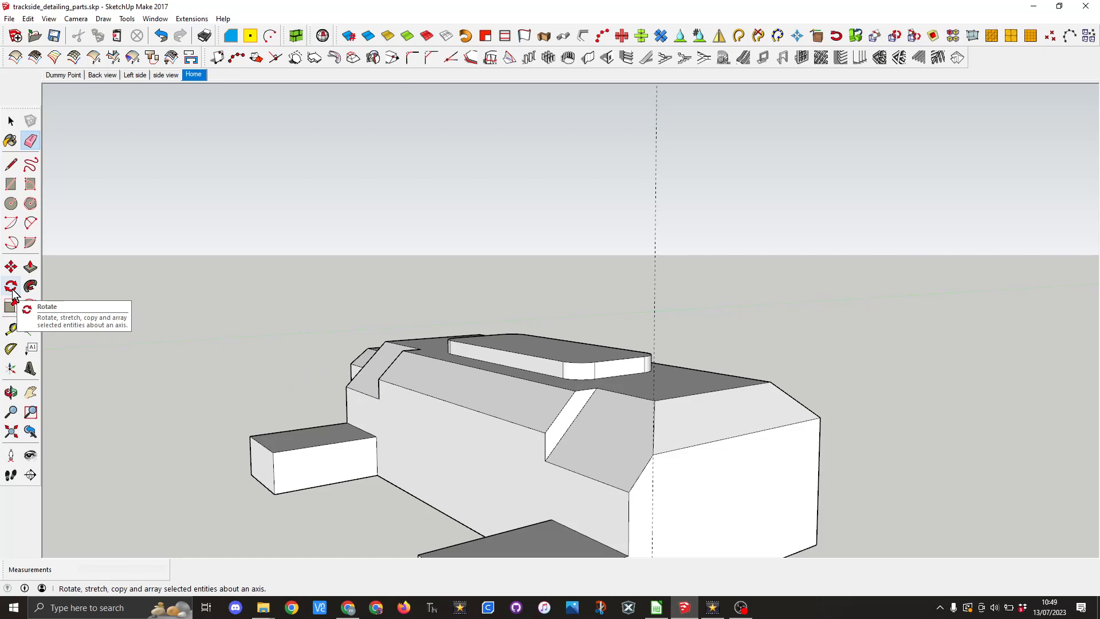
click(10, 331)
click(436, 509)
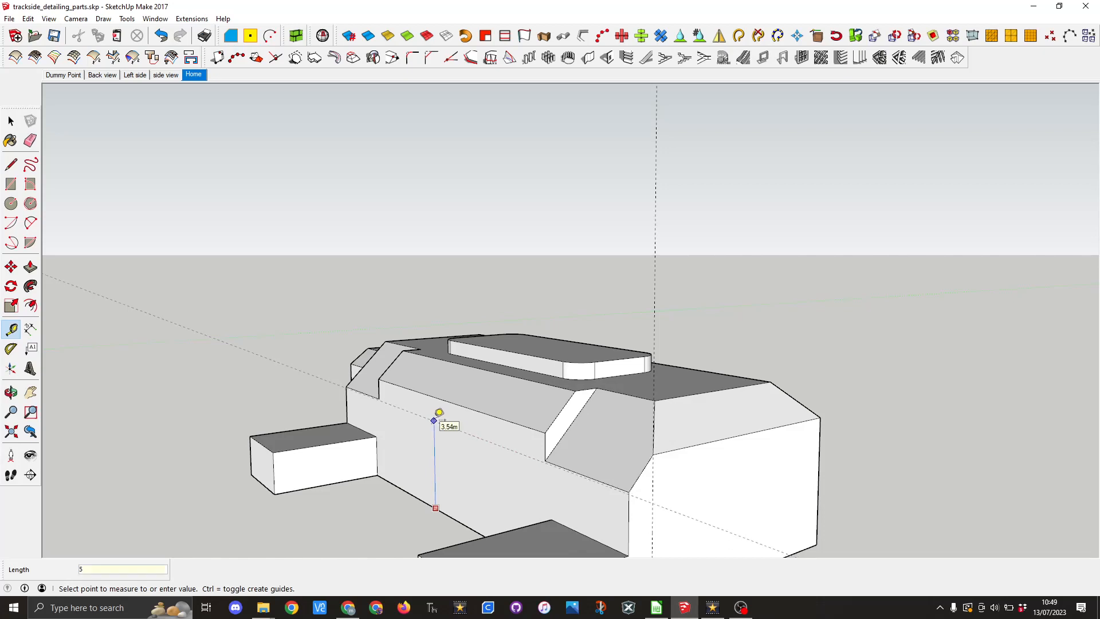
key(Return)
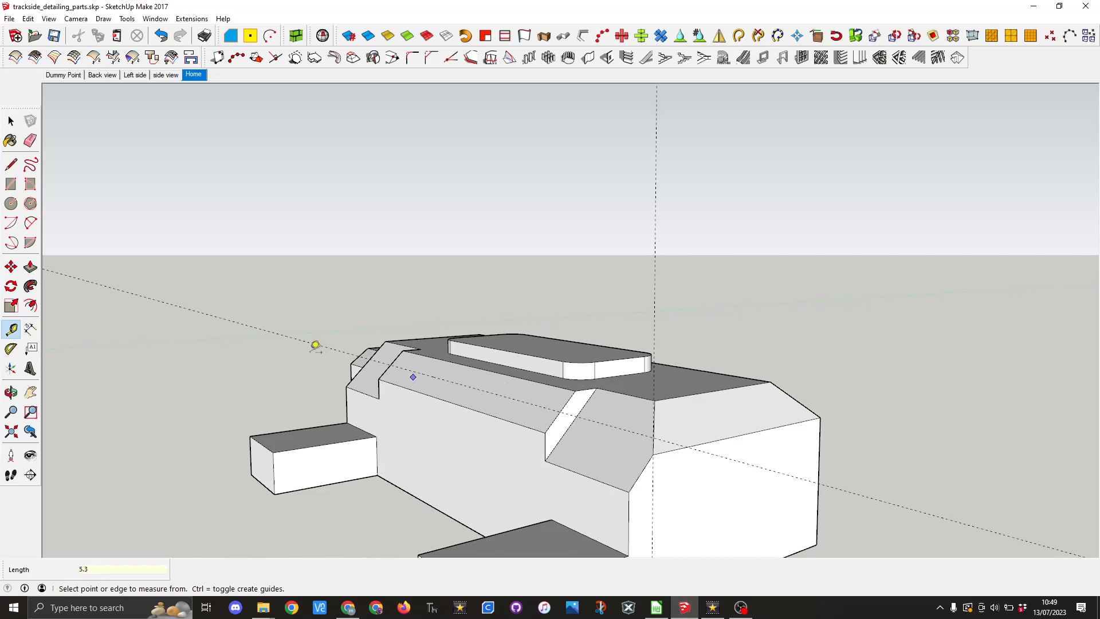
Step: Draw a 0.80 m vertical edge from the plain-end bevel block's inner corner up to the guide, then a horizontal edge across to the other block
click(11, 164)
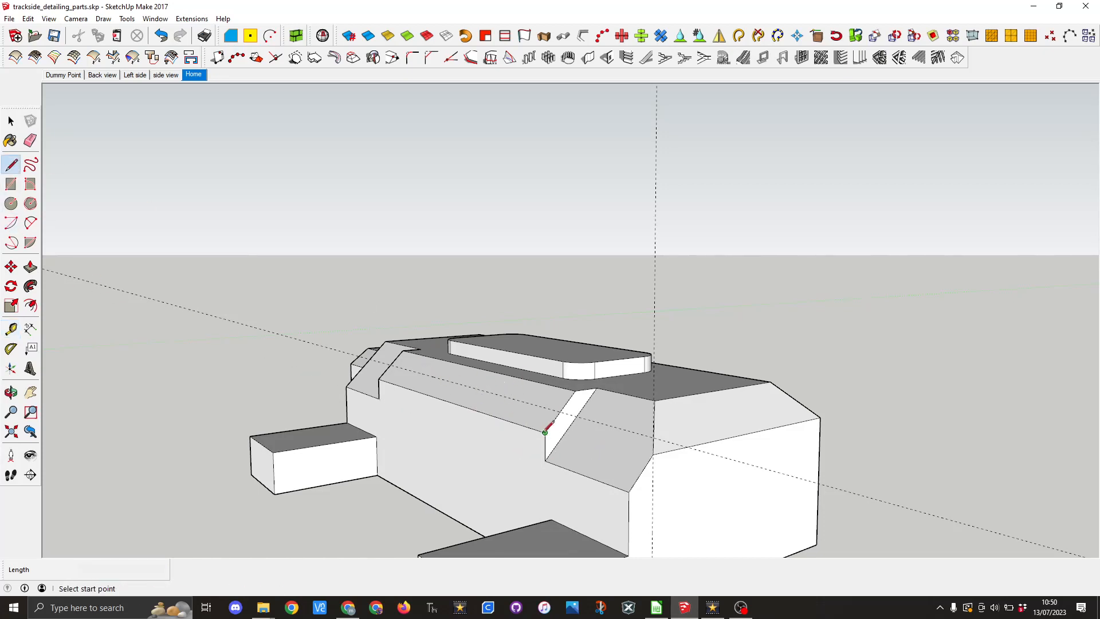
click(545, 432)
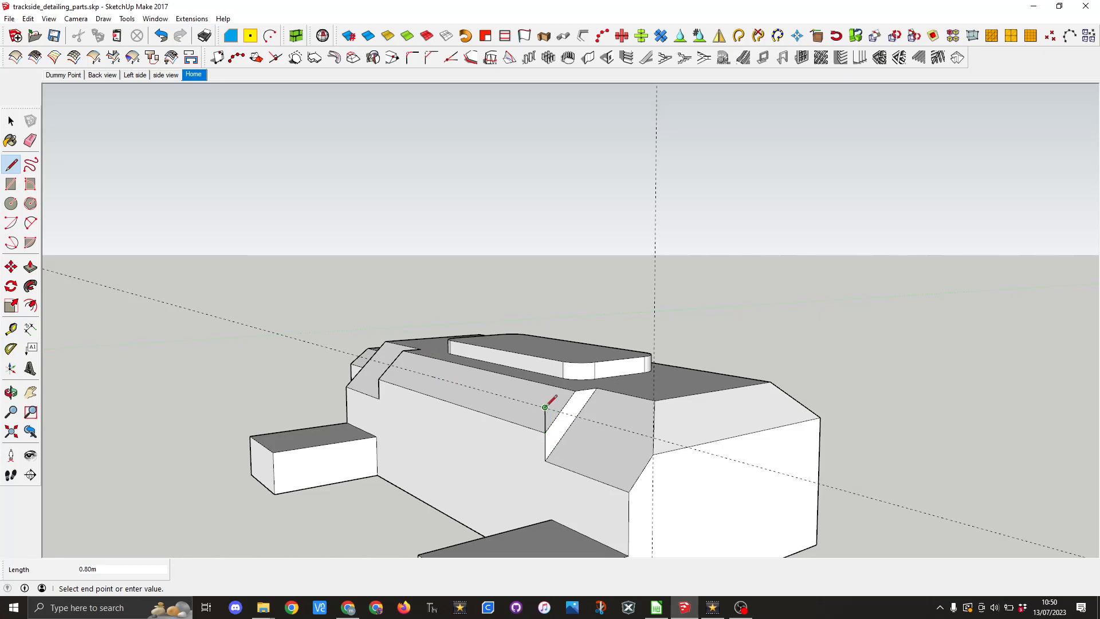
click(545, 408)
click(380, 372)
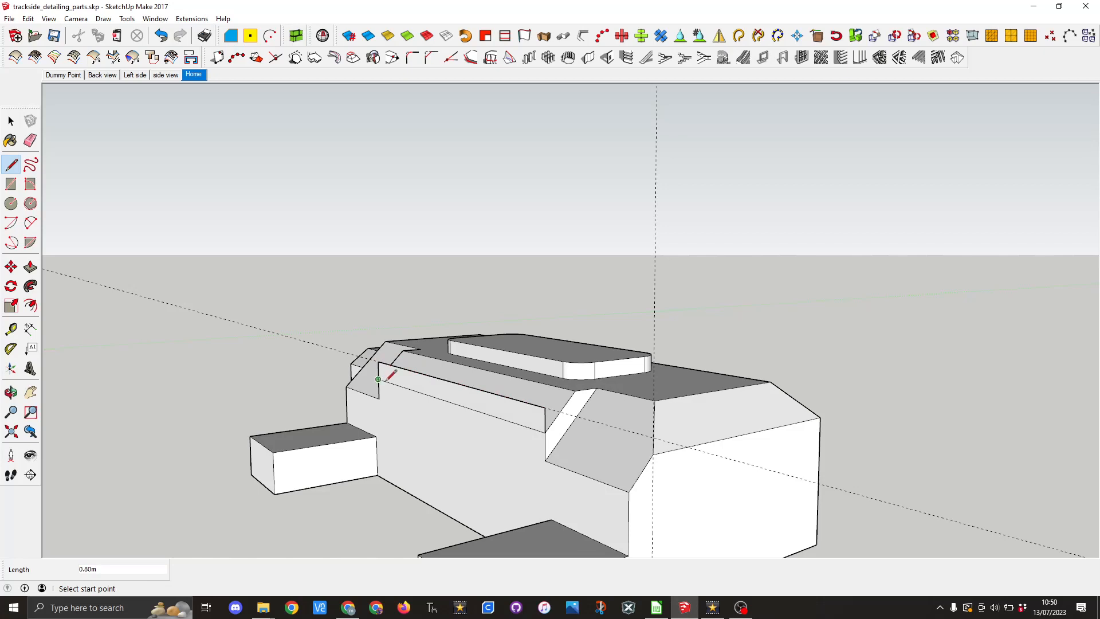
Step: Delete the sloped bevel face between the two bevel blocks
click(31, 140)
mouse_move(531, 450)
middle_down()
mouse_move(430, 479)
mouse_move(442, 478)
middle_up()
click(10, 121)
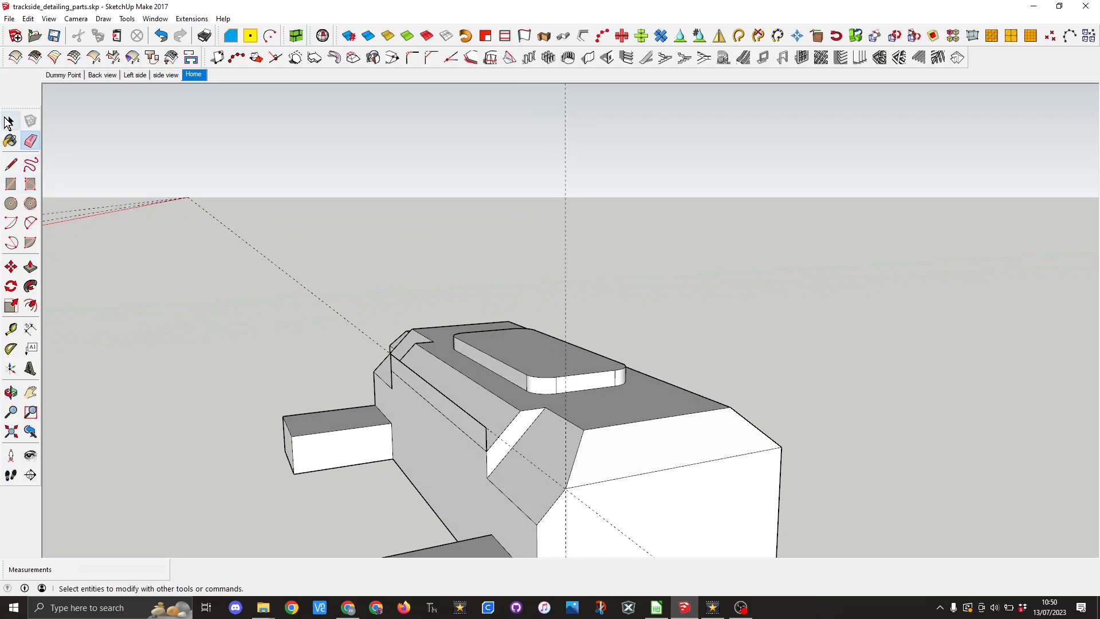
click(486, 417)
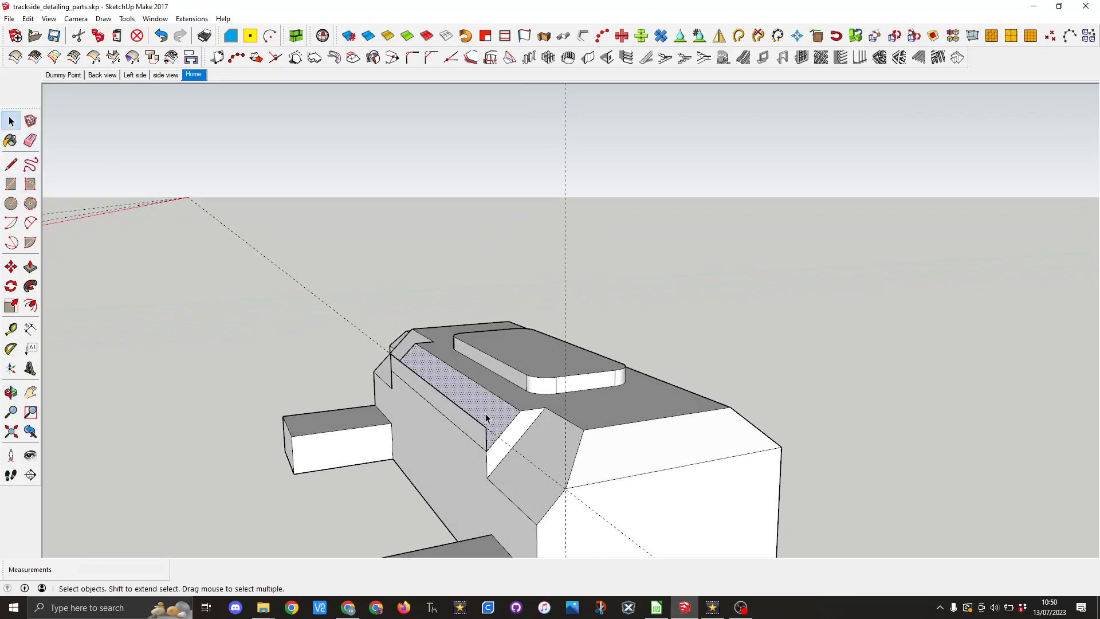
key(Delete)
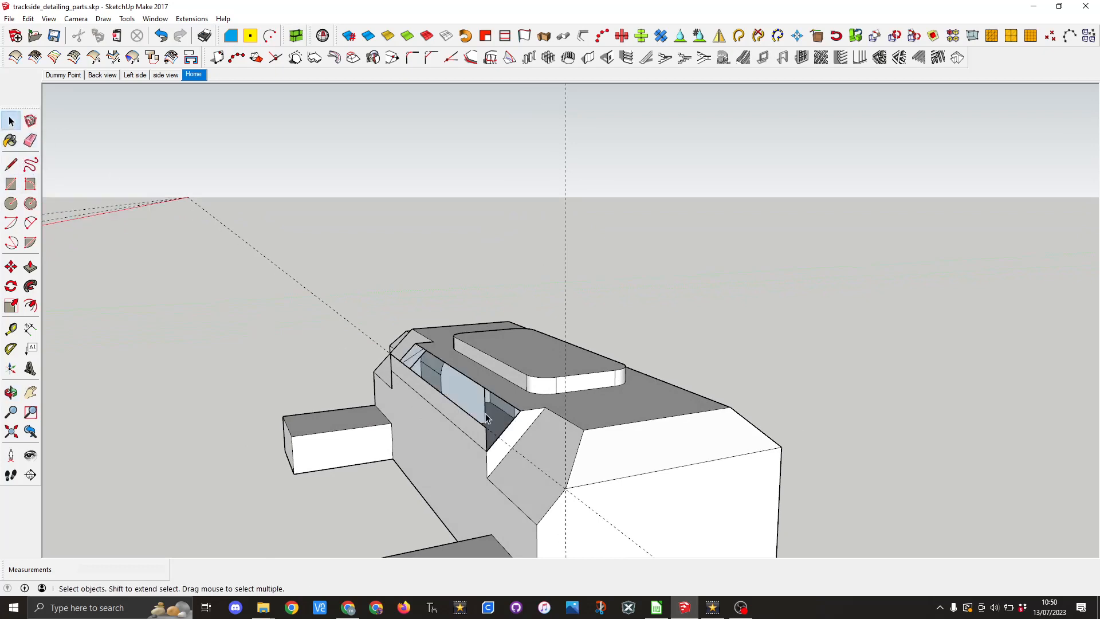
Step: Draw a sloped edge about 1.26 m long from the top face's corner to the raised side corner at the plain-end bevel block
click(12, 165)
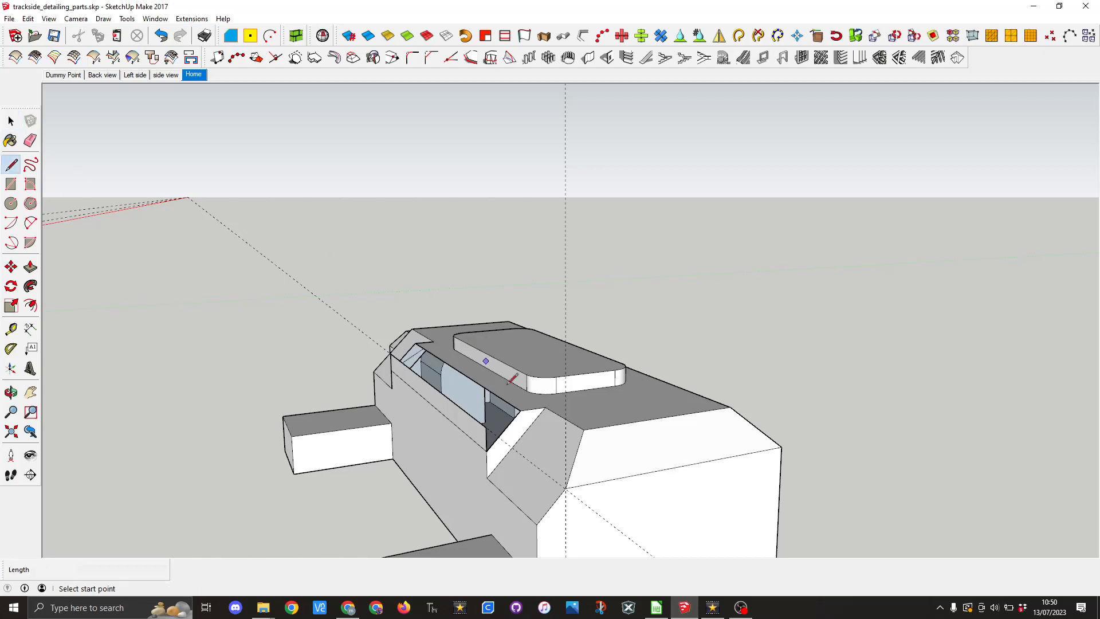
click(521, 410)
click(488, 426)
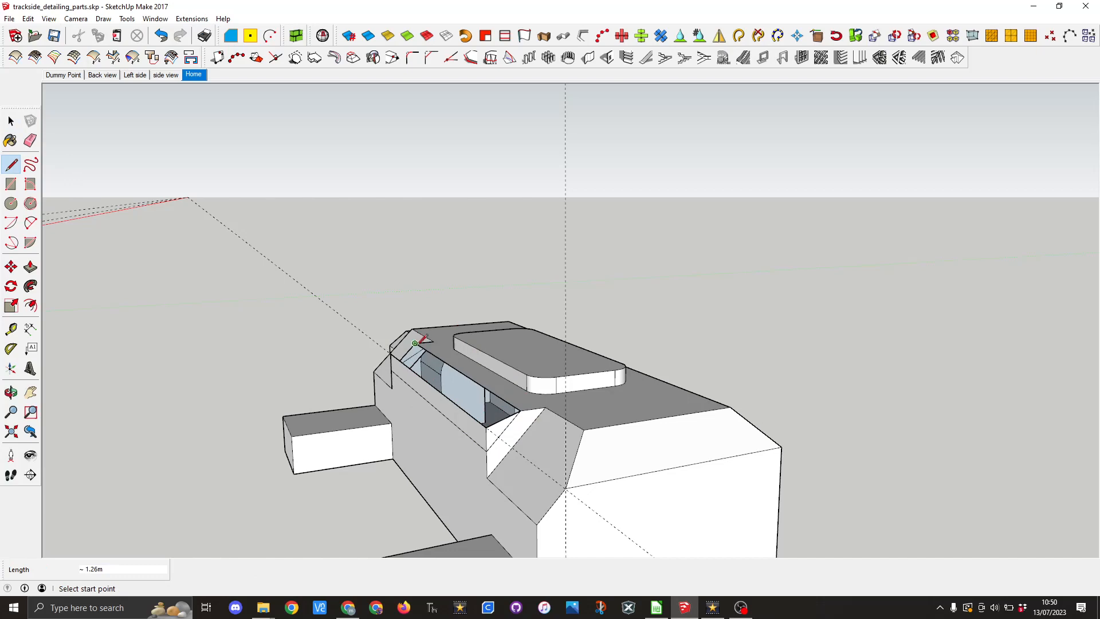
Step: Try to close the bevel opening with a sloped edge beside the bevel block near the arched end, and undo it
key(o)
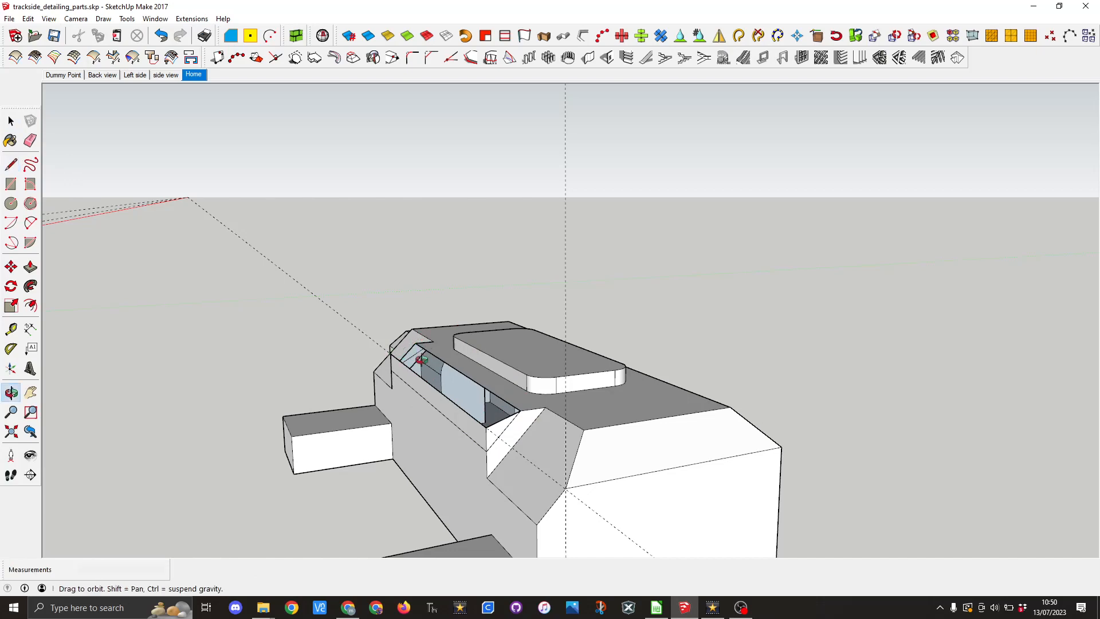
drag(402, 351, 596, 367)
key(l)
click(435, 360)
click(402, 379)
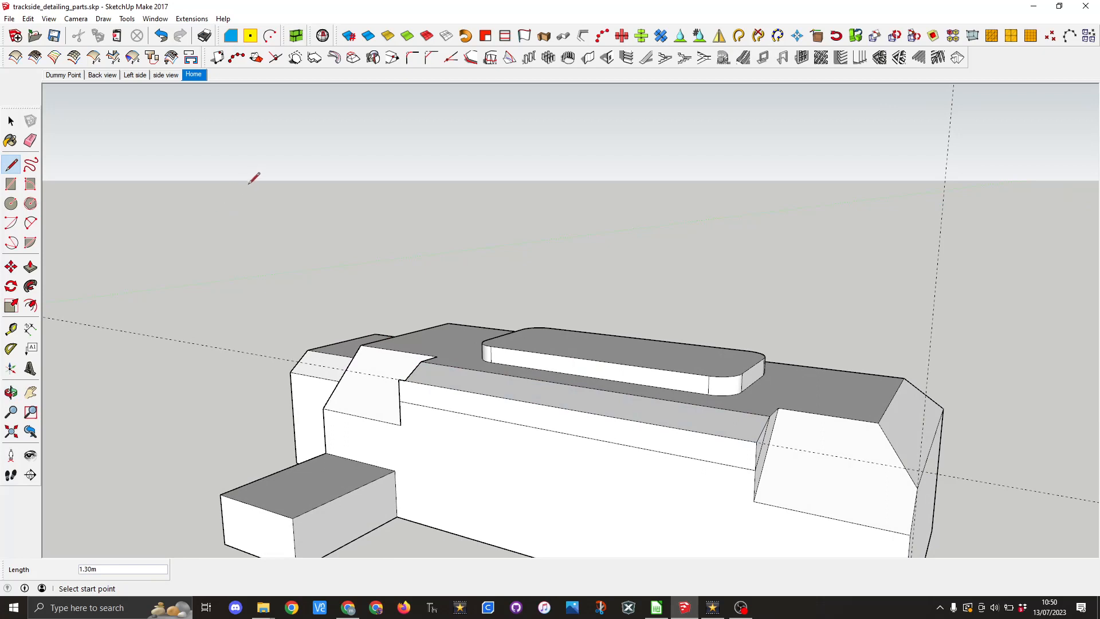
key(ctrl+z)
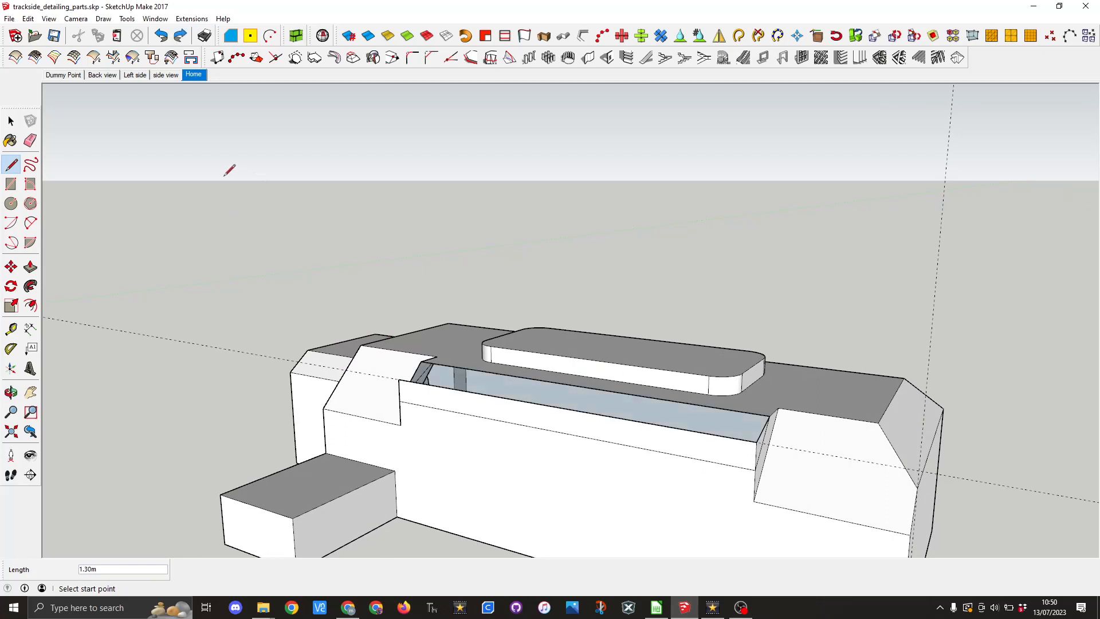
Step: Draw a sloped edge about 1.26 m long from the raised side corner to the top face's corner at the arched-end block, closing the bevel
scroll(401, 378, up, 4)
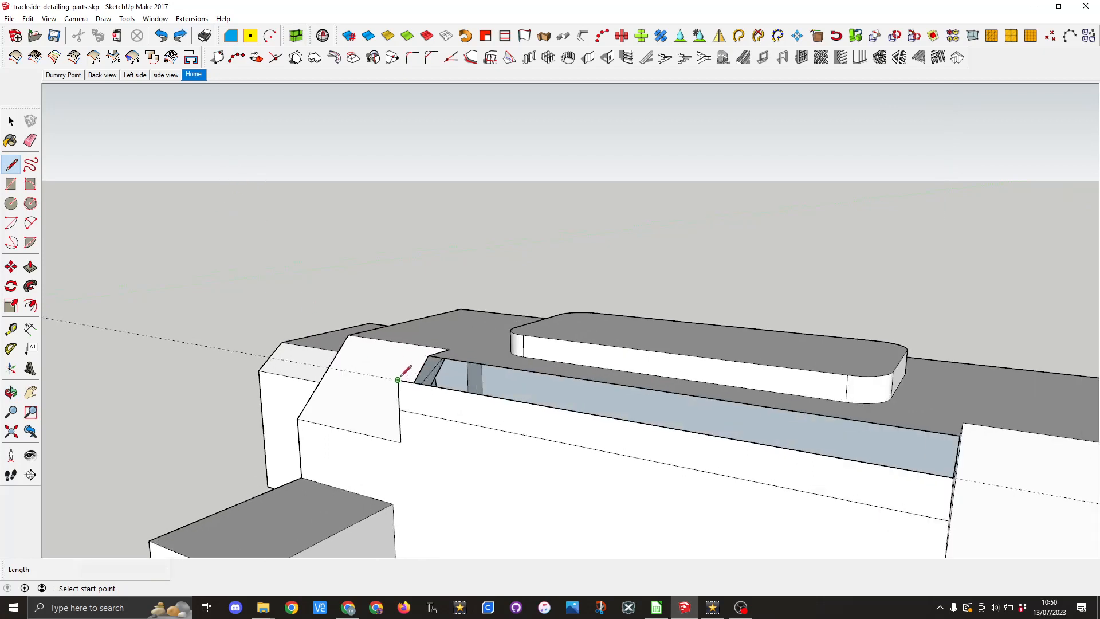
click(399, 378)
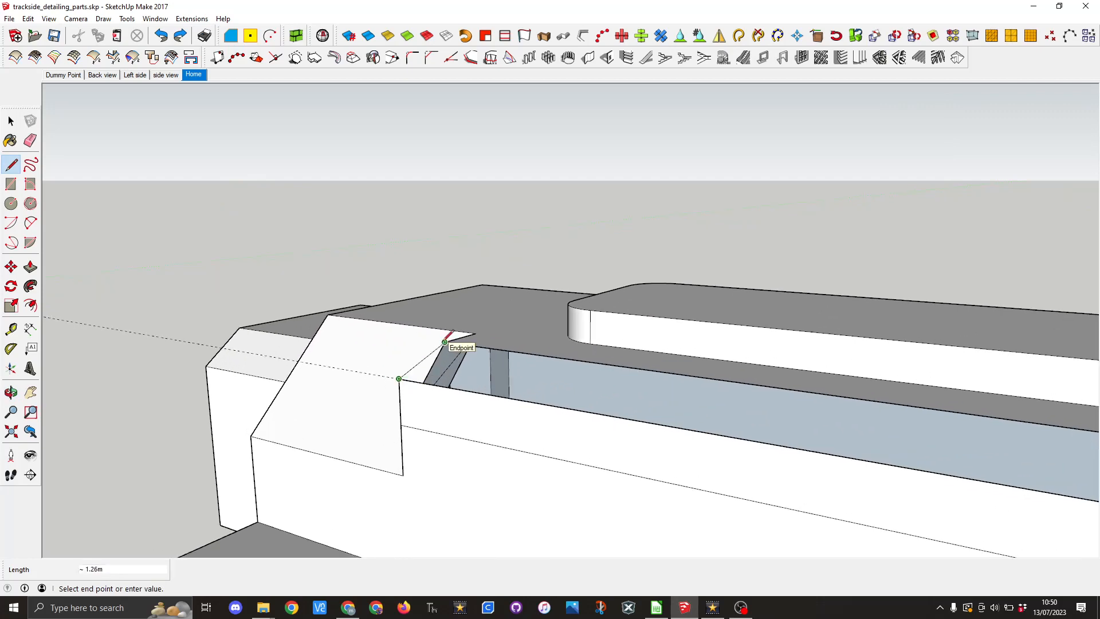
click(446, 340)
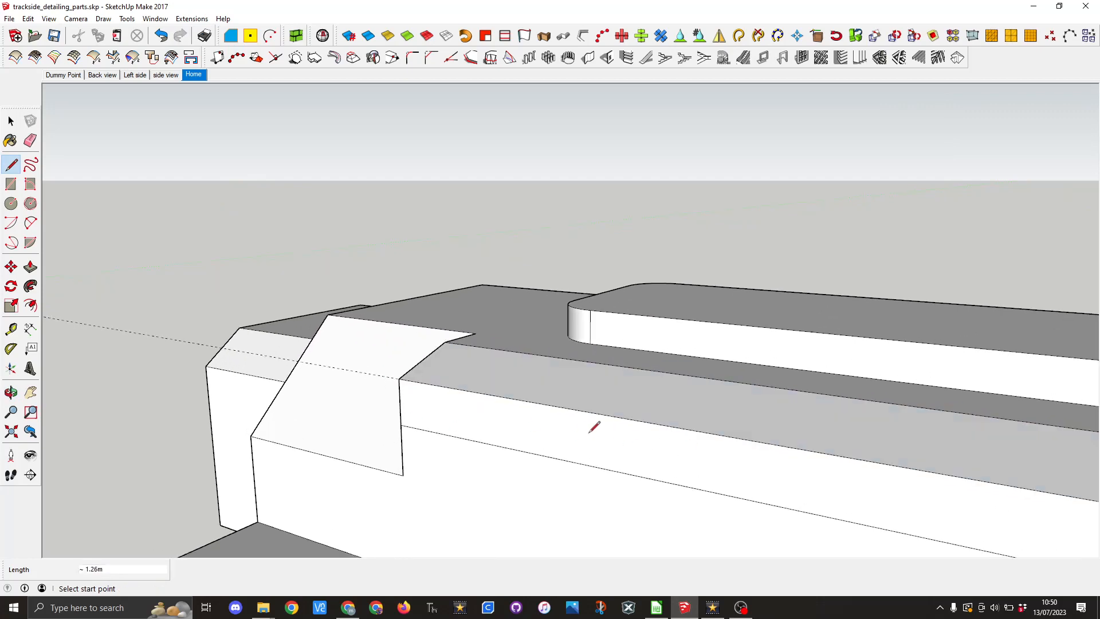
Step: Erase the leftover diagonals on the arched-end bevel block's inner side, the old bevel edge along the long side, and the horizontal guide
scroll(567, 420, down, 6)
middle_drag(716, 430, 657, 413)
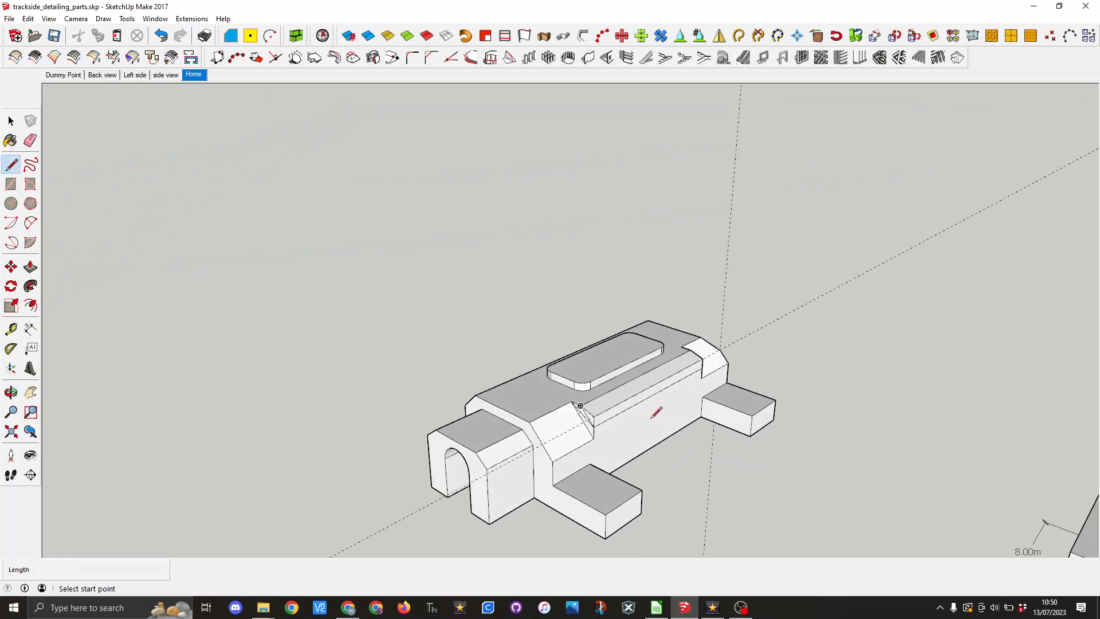
scroll(631, 410, up, 3)
scroll(625, 408, up, 2)
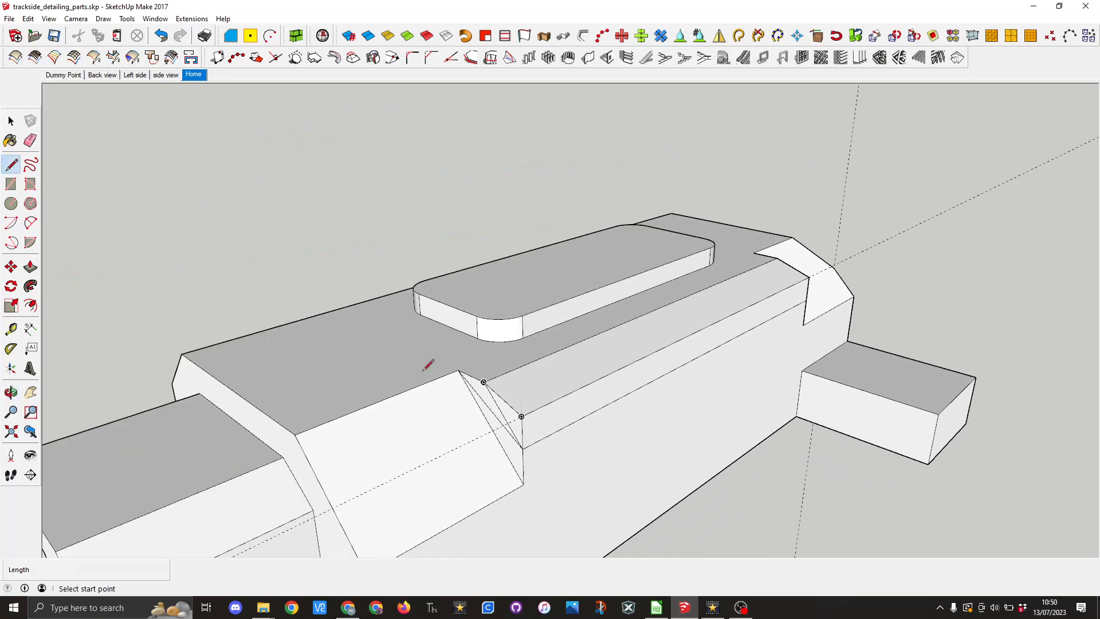
click(31, 141)
click(511, 430)
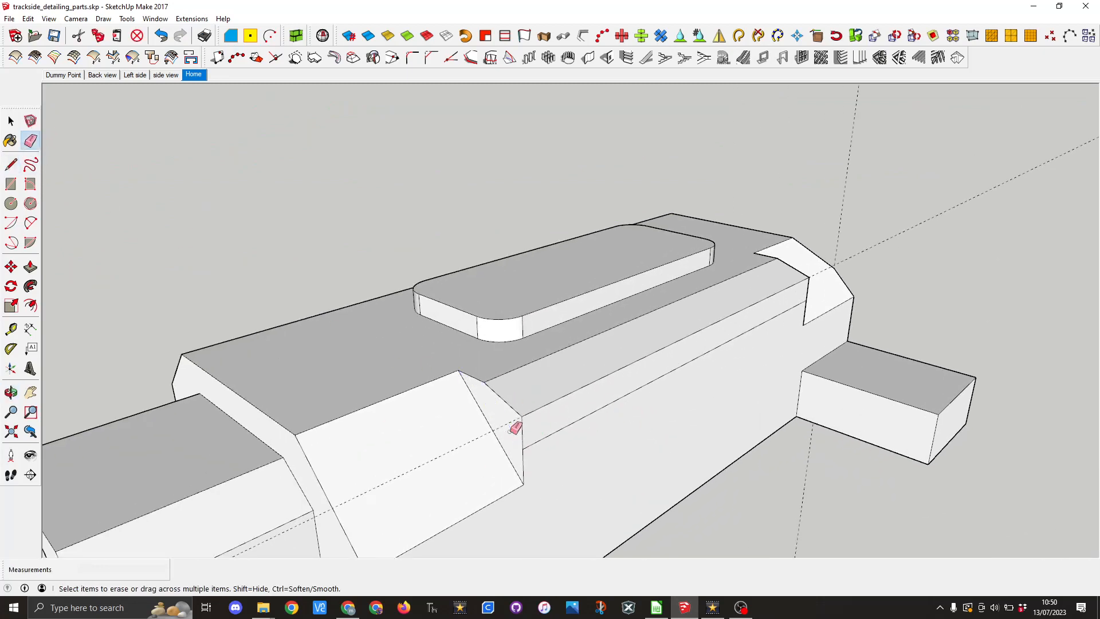
click(543, 437)
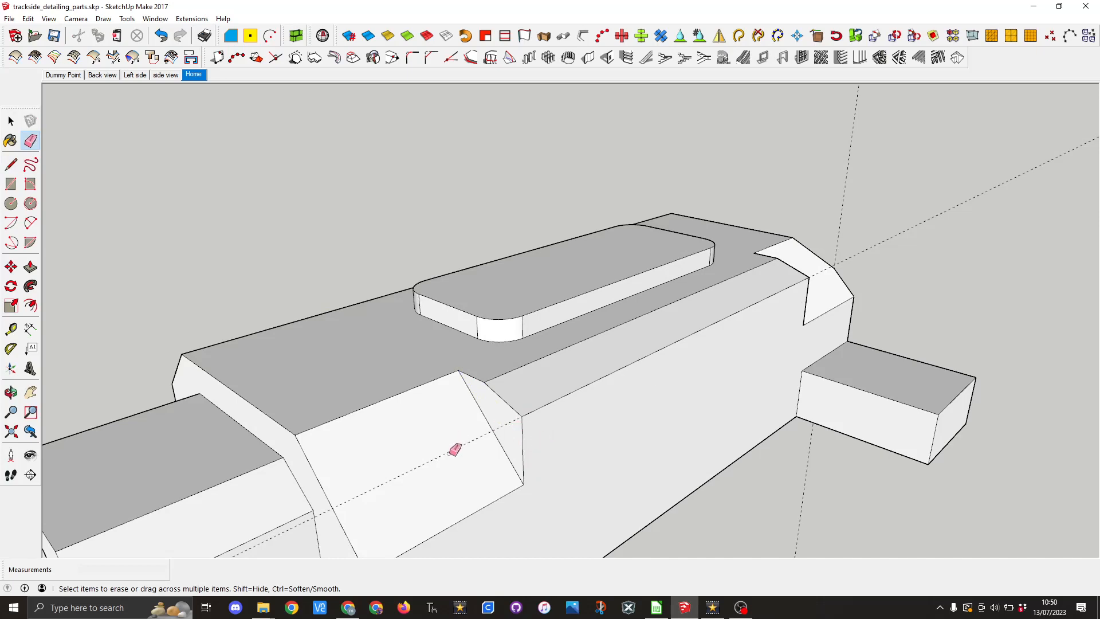
Step: Place two vertical guides on the long side face, 4.35 m and 9.25 m from the inner edge of the foot near the arched end
mouse_move(943, 292)
middle_down()
mouse_move(749, 325)
mouse_move(447, 283)
mouse_move(614, 393)
middle_up()
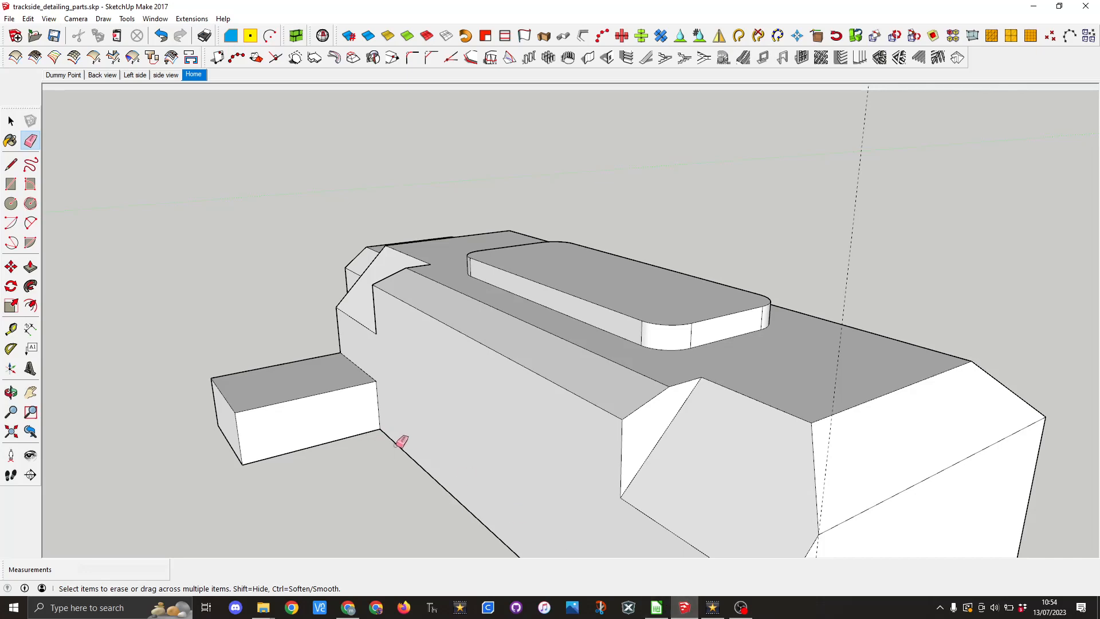
mouse_move(402, 441)
middle_down()
mouse_move(550, 395)
mouse_move(611, 397)
middle_up()
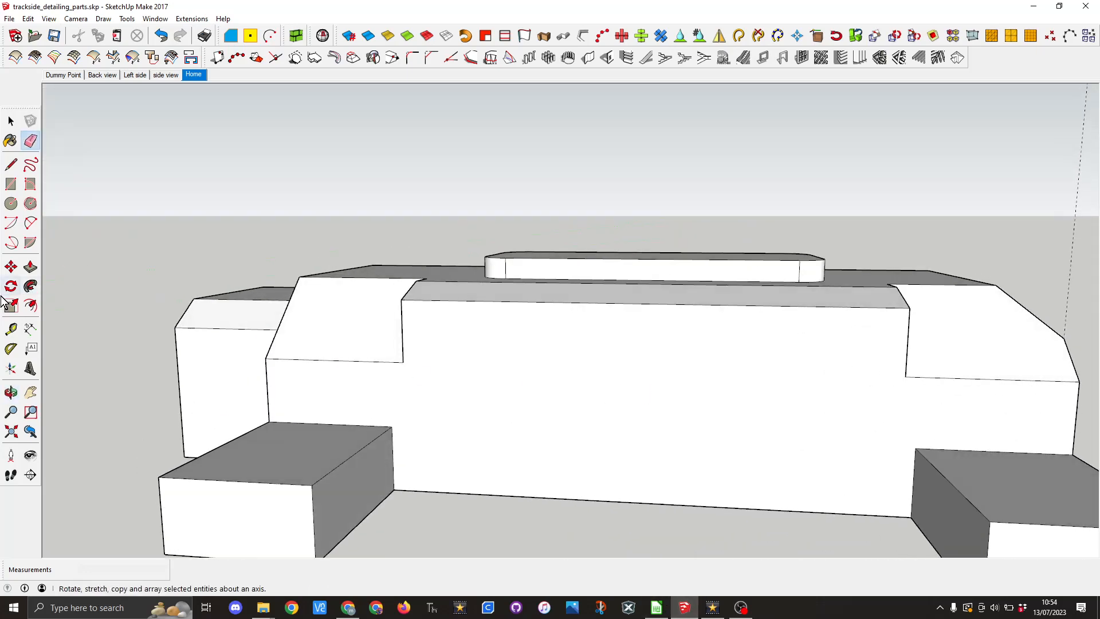
click(10, 328)
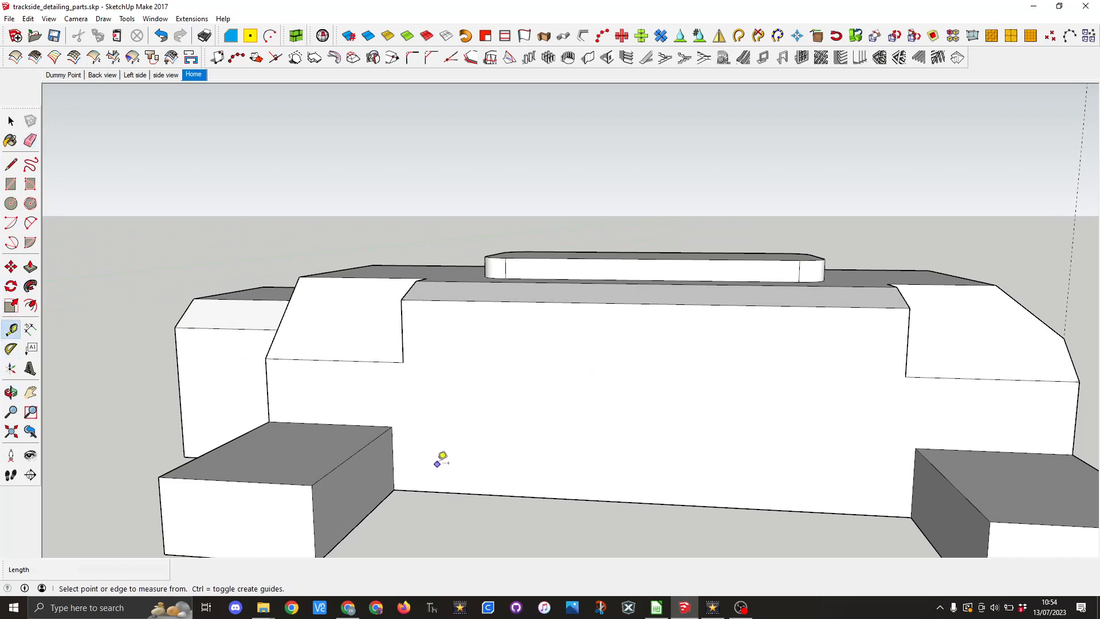
click(392, 458)
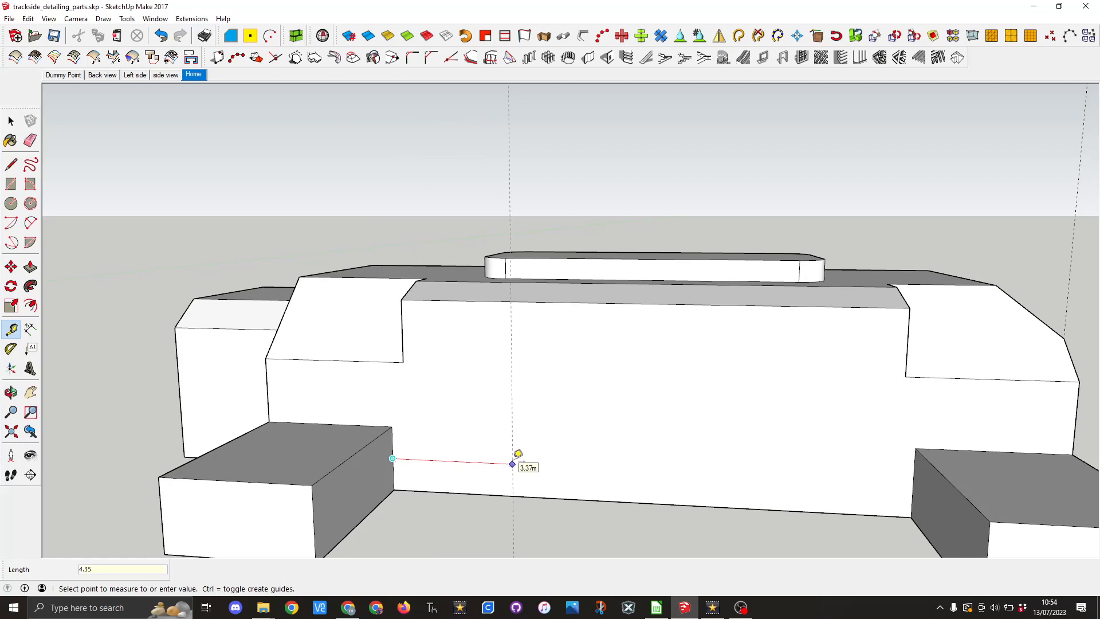
click(518, 456)
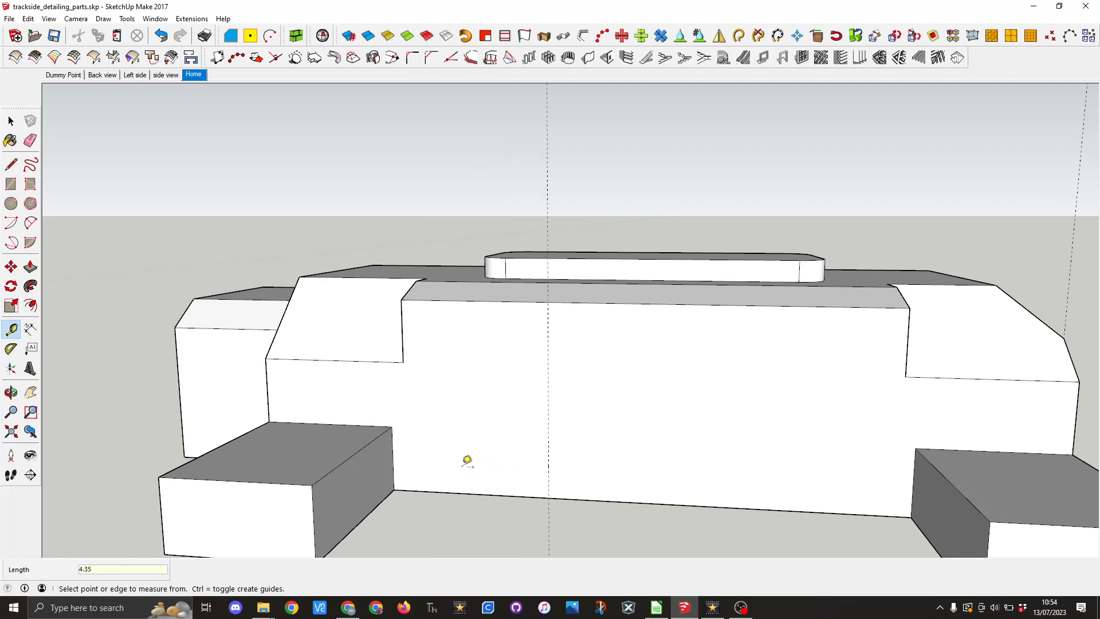
click(393, 457)
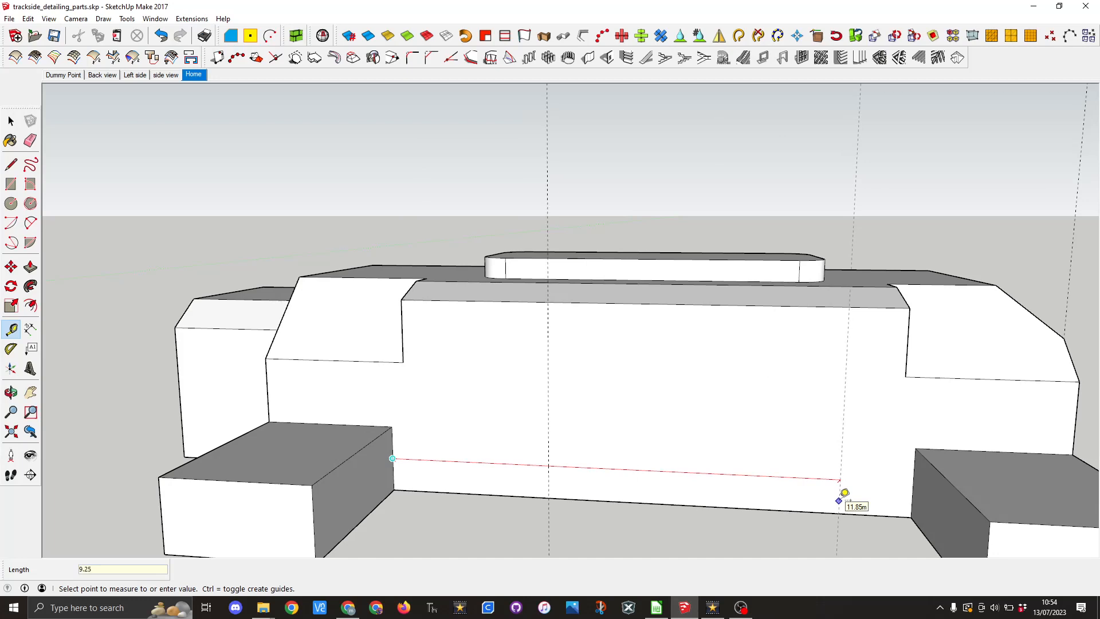
key(Return)
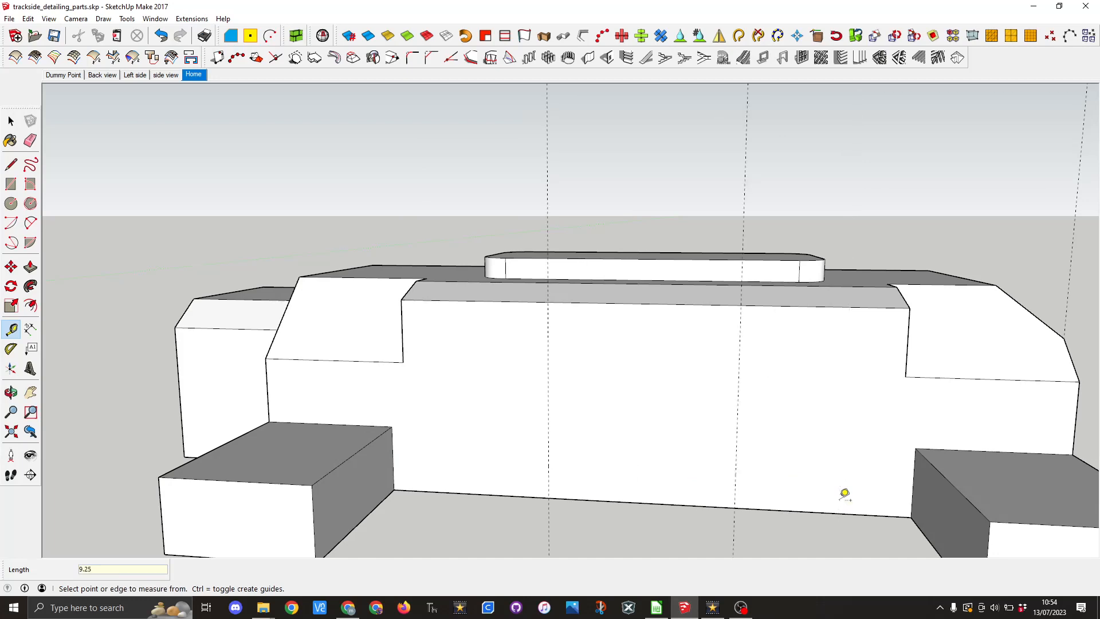
Step: Place a horizontal guide 4.4 m above the side's bottom edge and draw a 4.90 × 4.40 m rectangle between the guides down to that edge
click(622, 502)
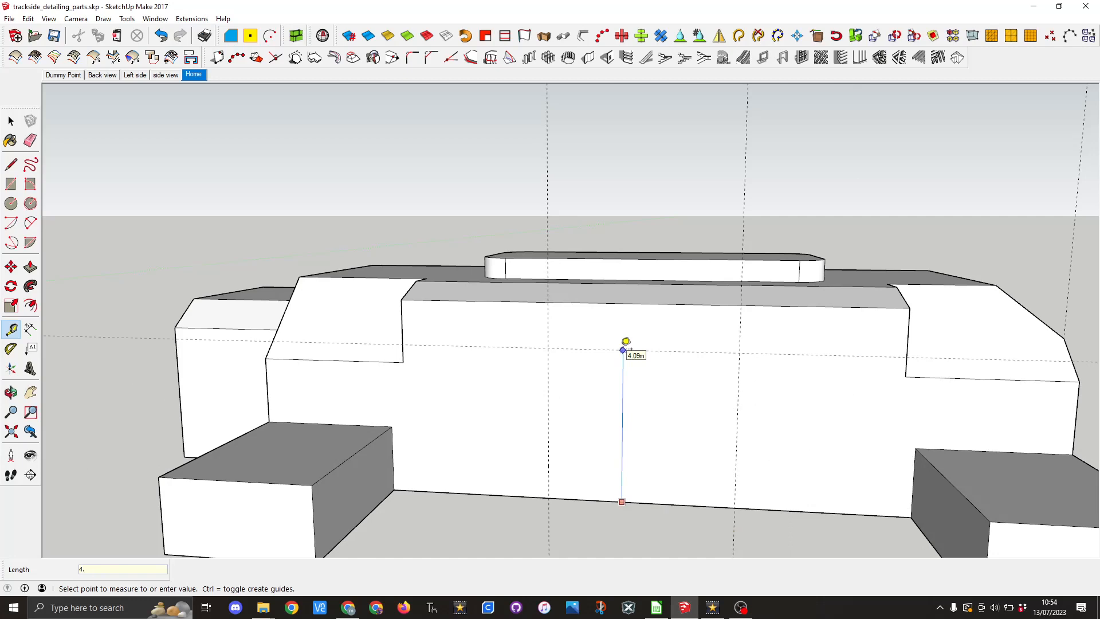
text(4.4)
key(Return)
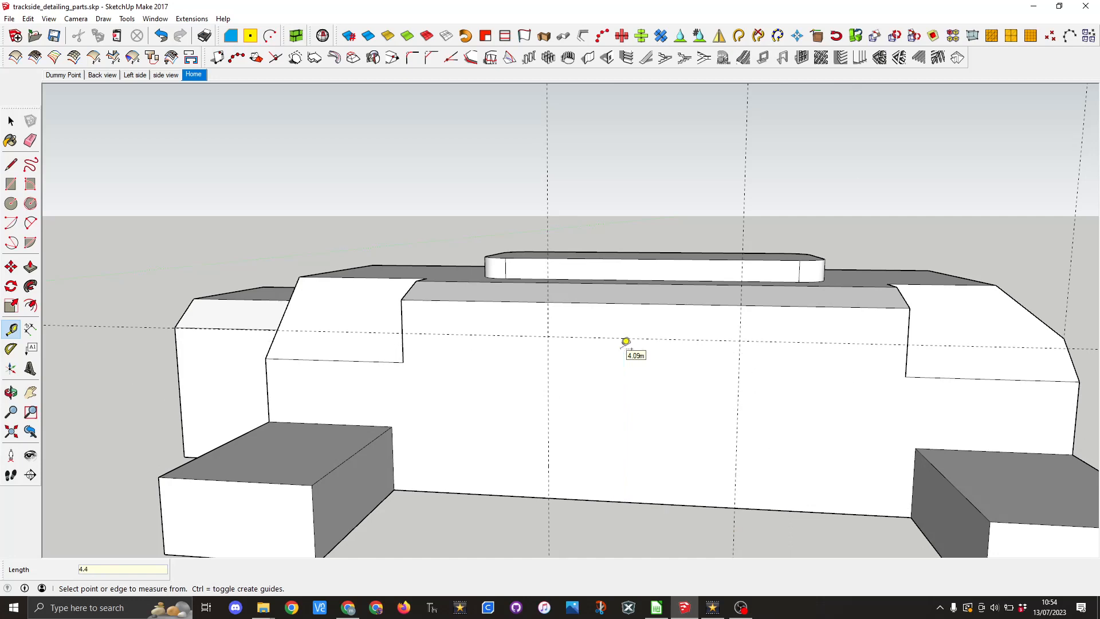
click(11, 184)
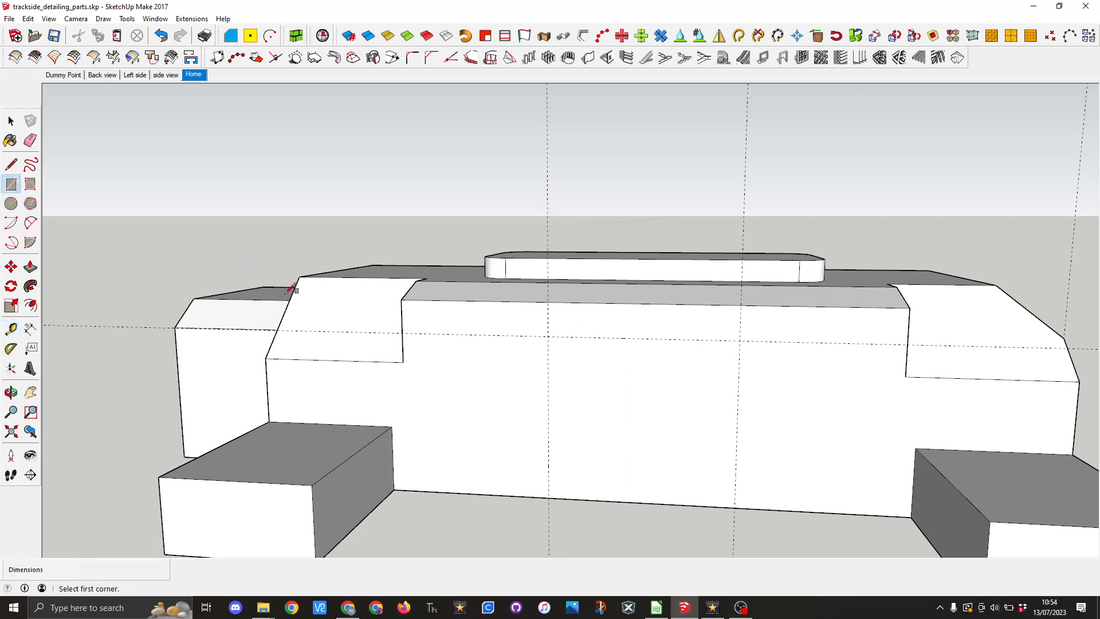
click(548, 336)
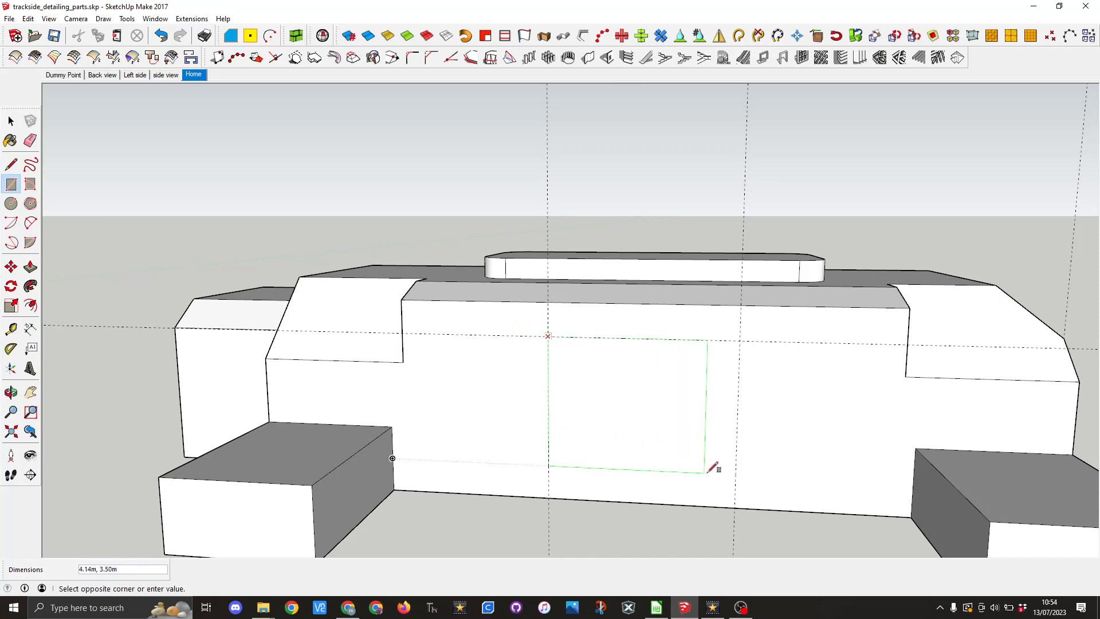
click(730, 506)
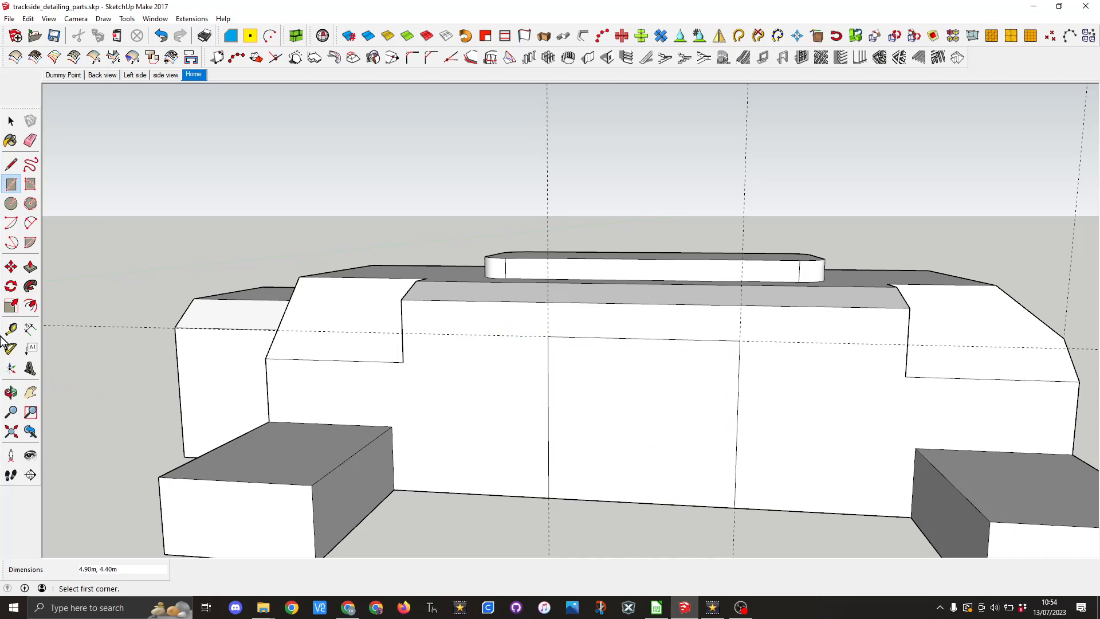
Step: Push the rectangle into the body with Push/Pull to form a recess in the middle of the long side
click(30, 266)
click(626, 479)
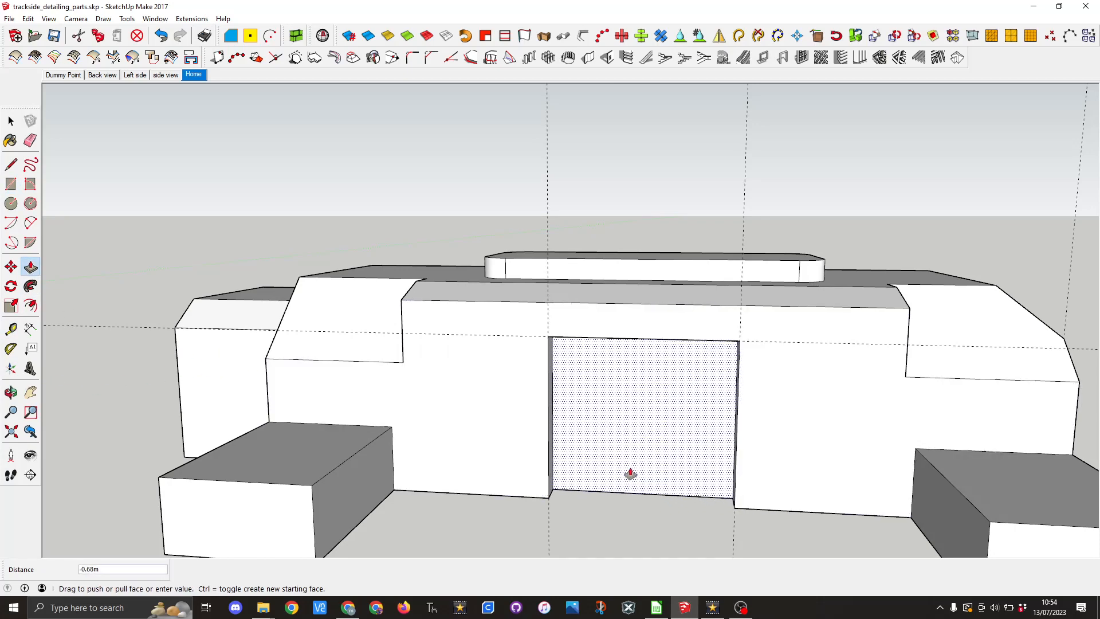
click(638, 467)
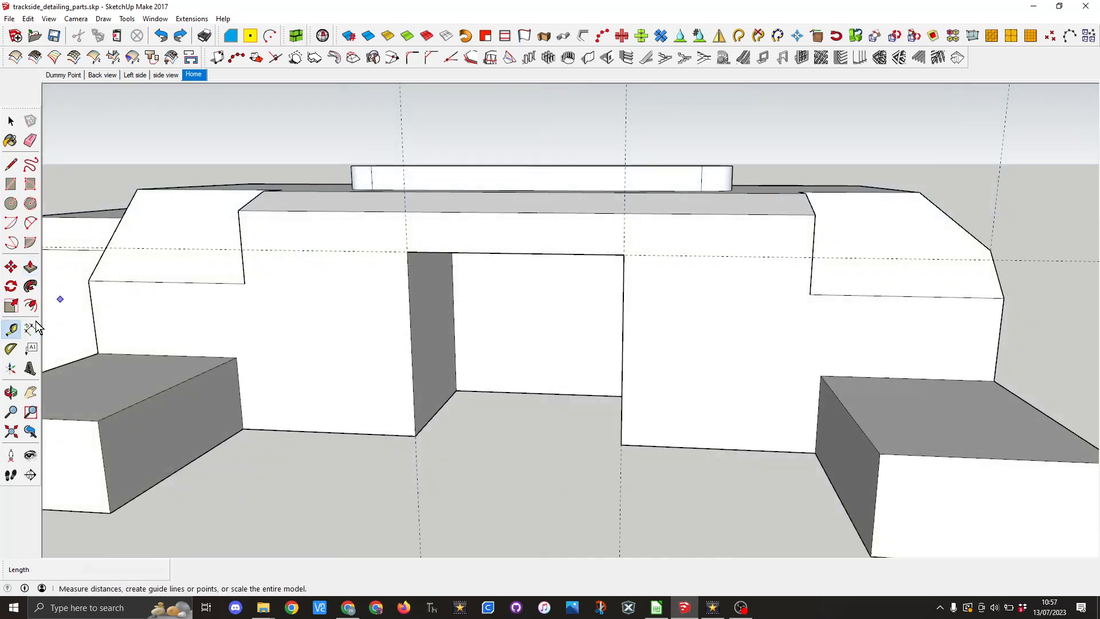
Step: Place vertical guides 1 m outside each edge of the recess and a horizontal guide 1.75 m below the side face's upper edge
click(412, 346)
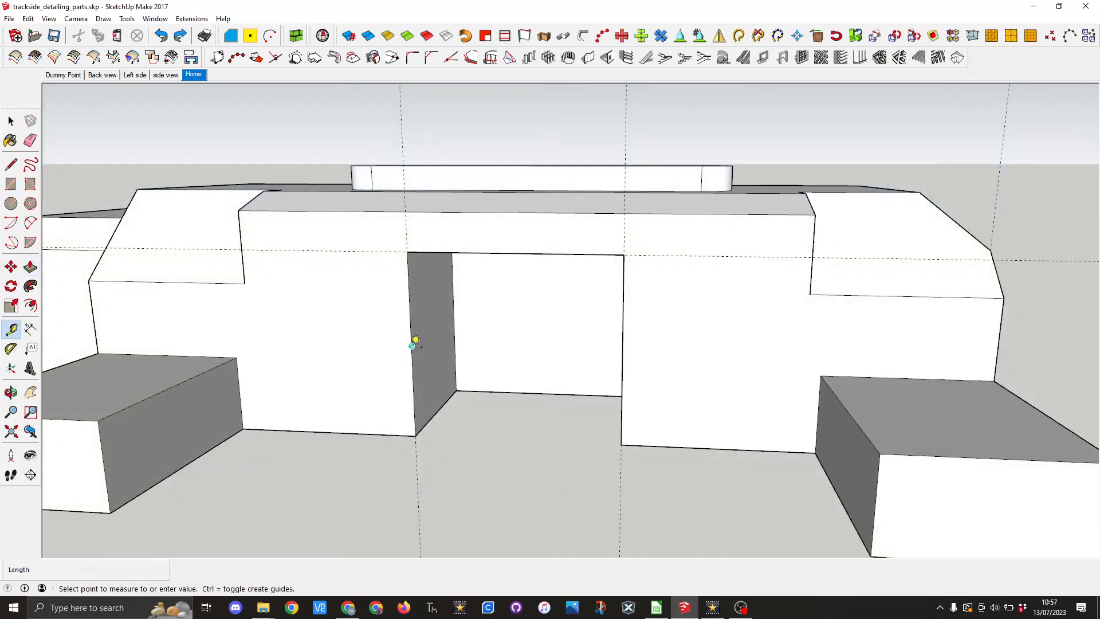
text(1)
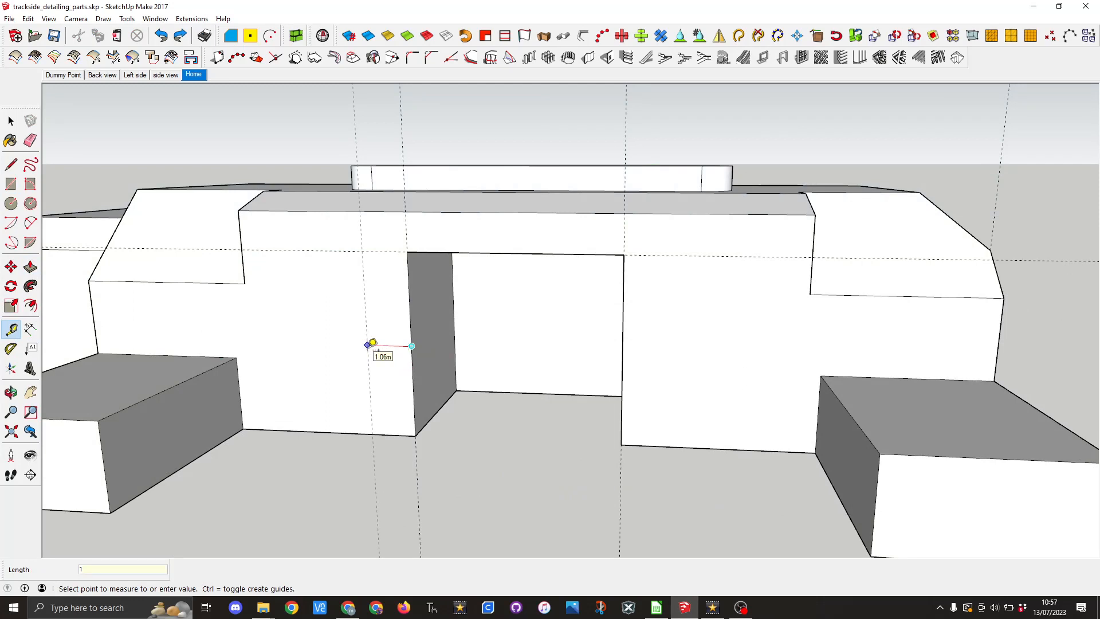
key(Return)
click(622, 352)
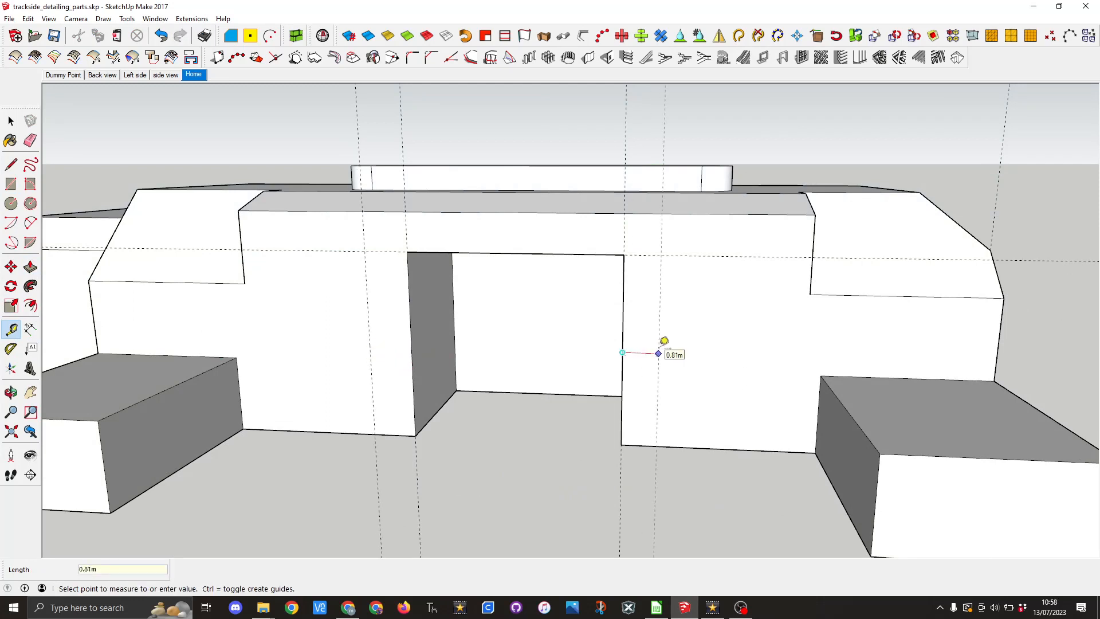
key(Return)
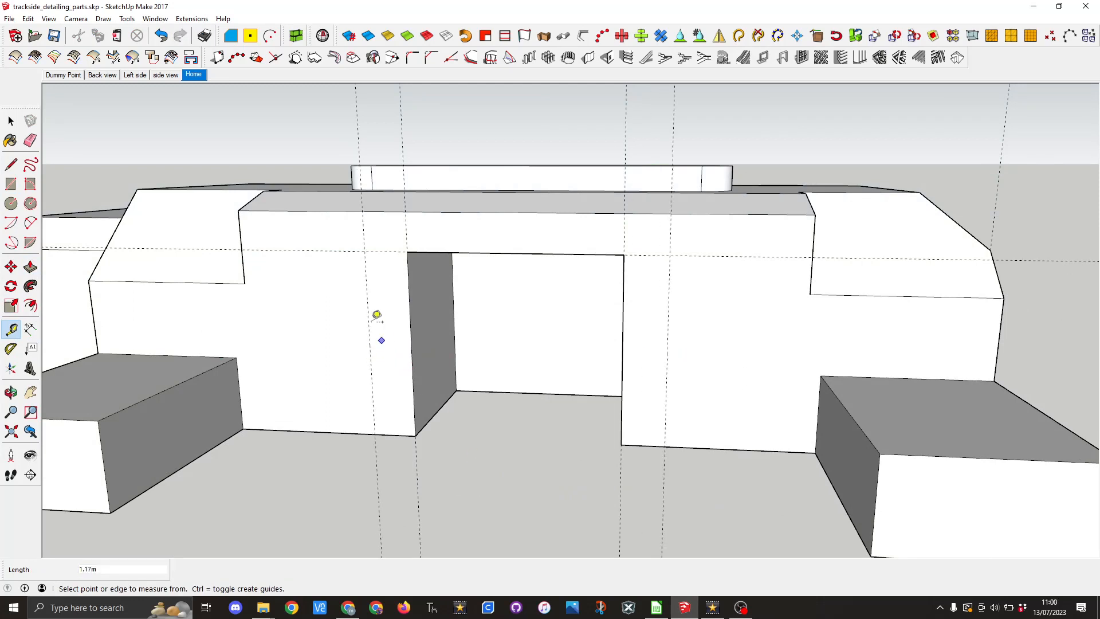
click(319, 209)
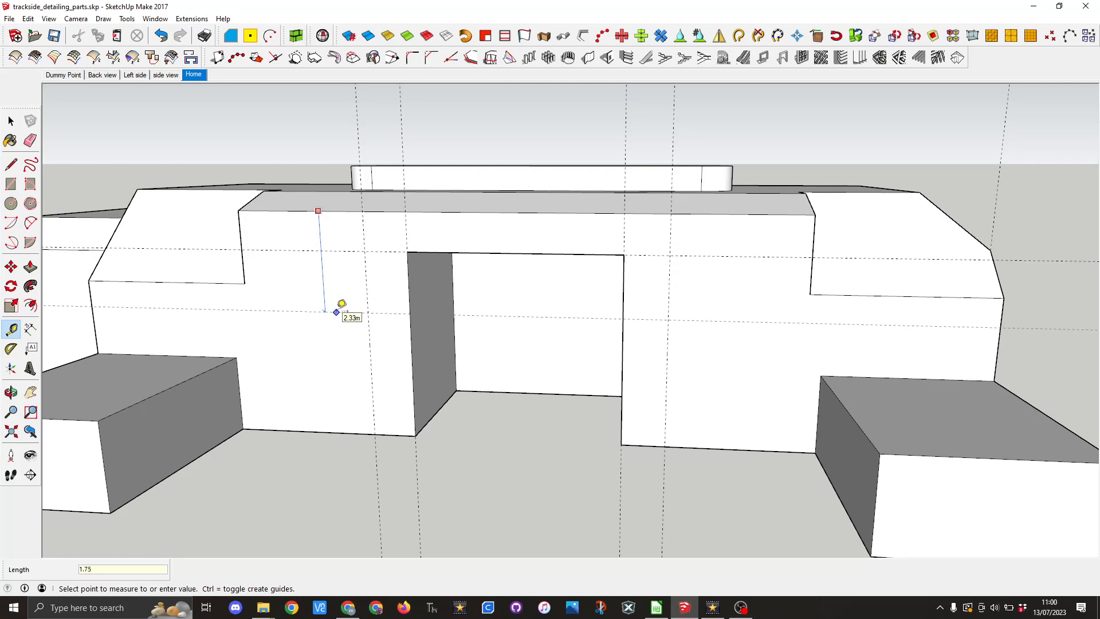
key(Return)
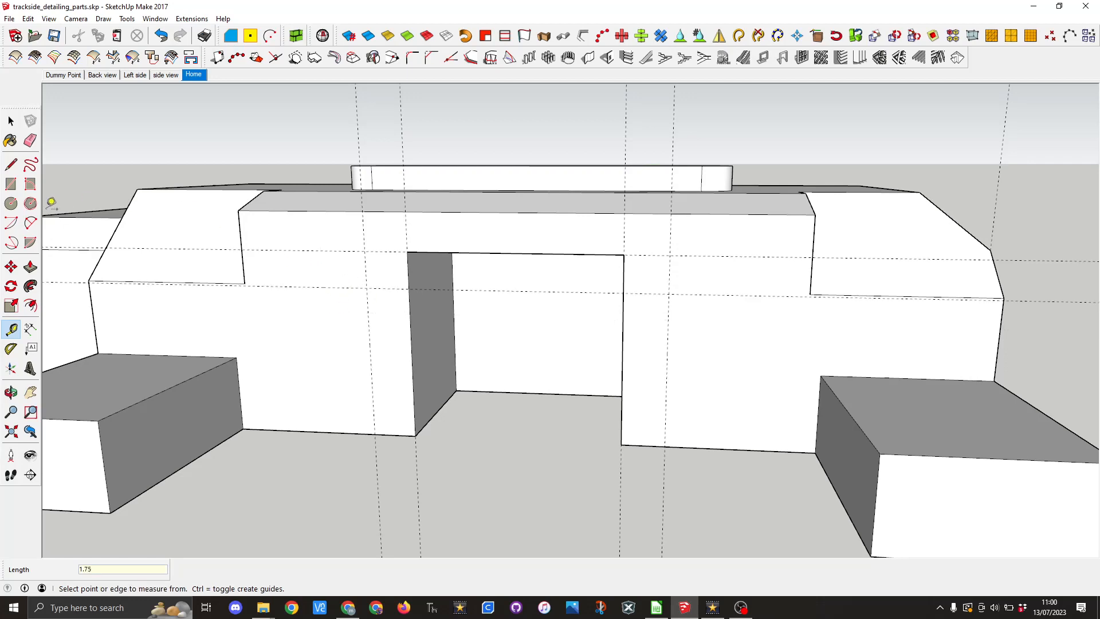
Step: Outline an inverted-U frame around the recess along the guides, with 1 m wide, 1.75 m deep legs from the face's upper edge
key(r)
key(l)
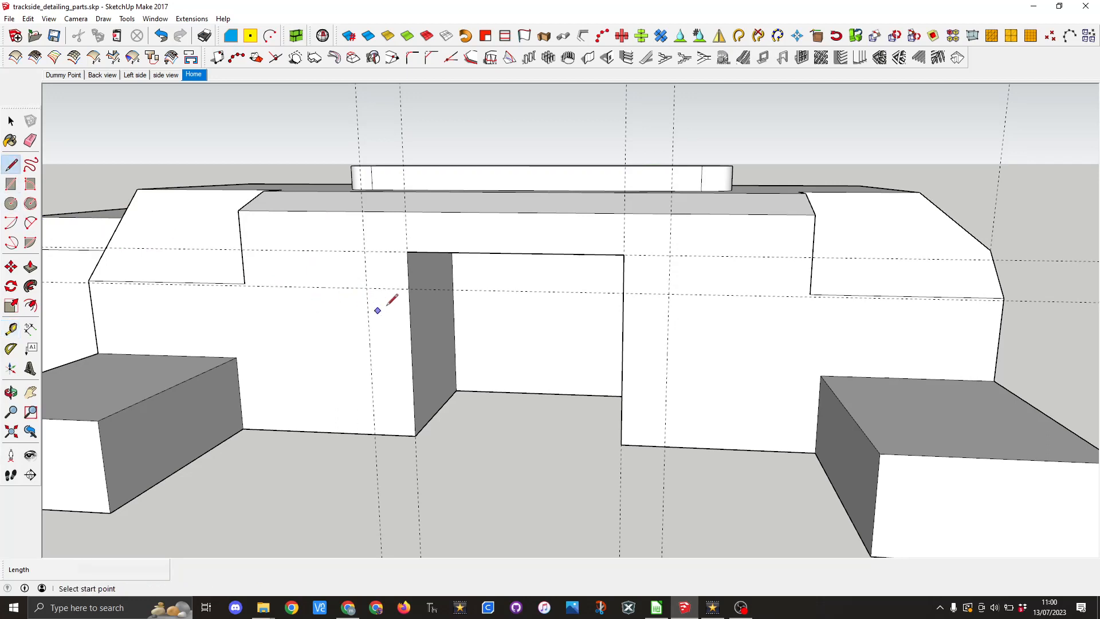
click(409, 289)
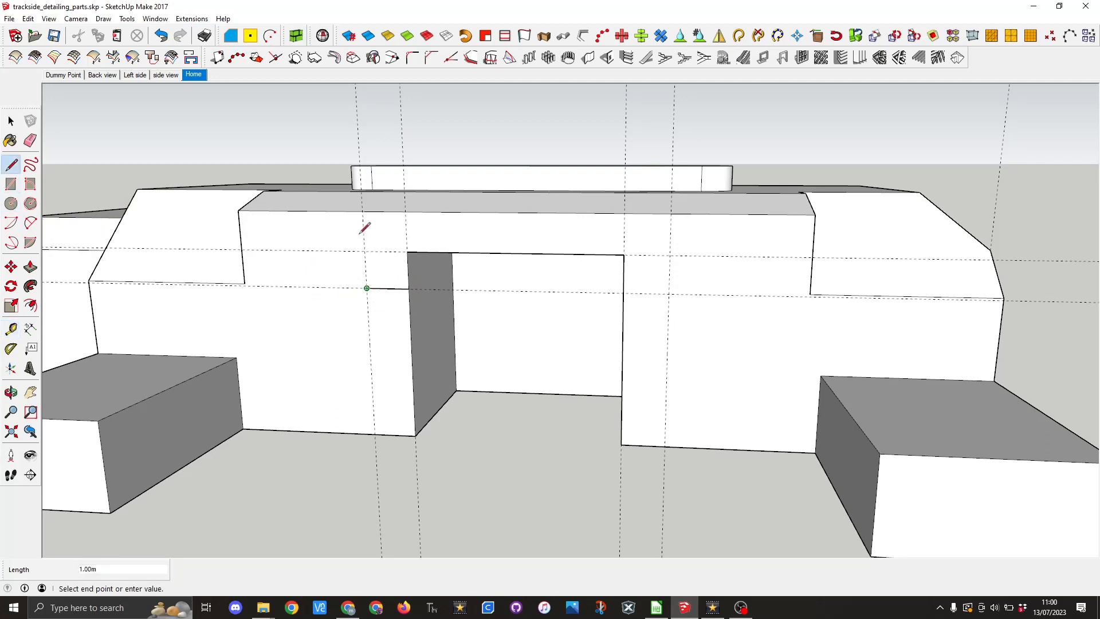
click(364, 210)
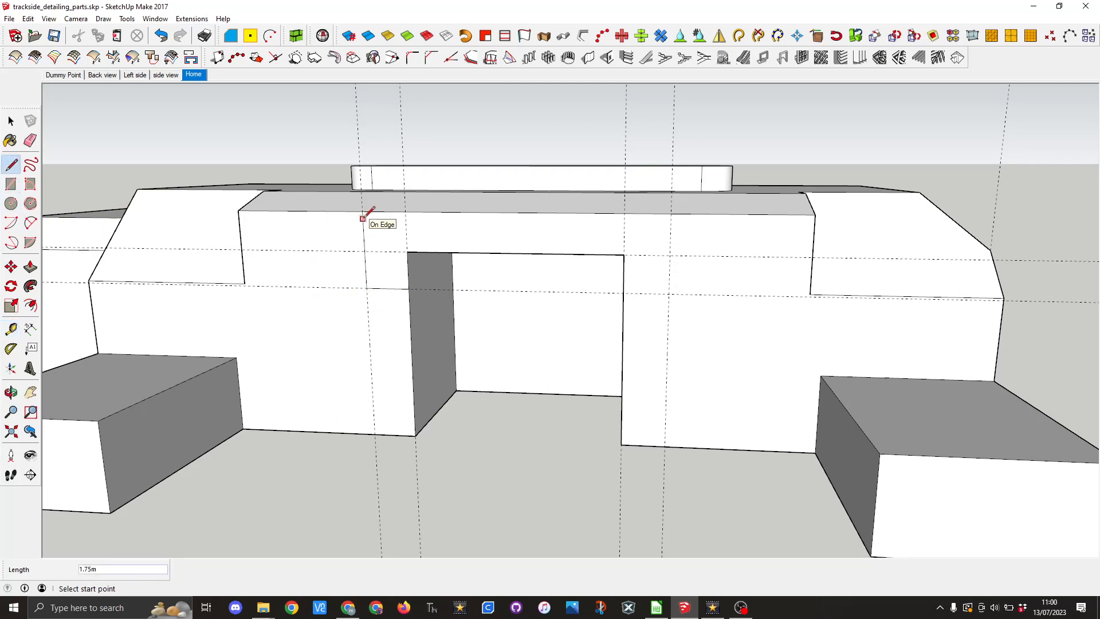
click(624, 293)
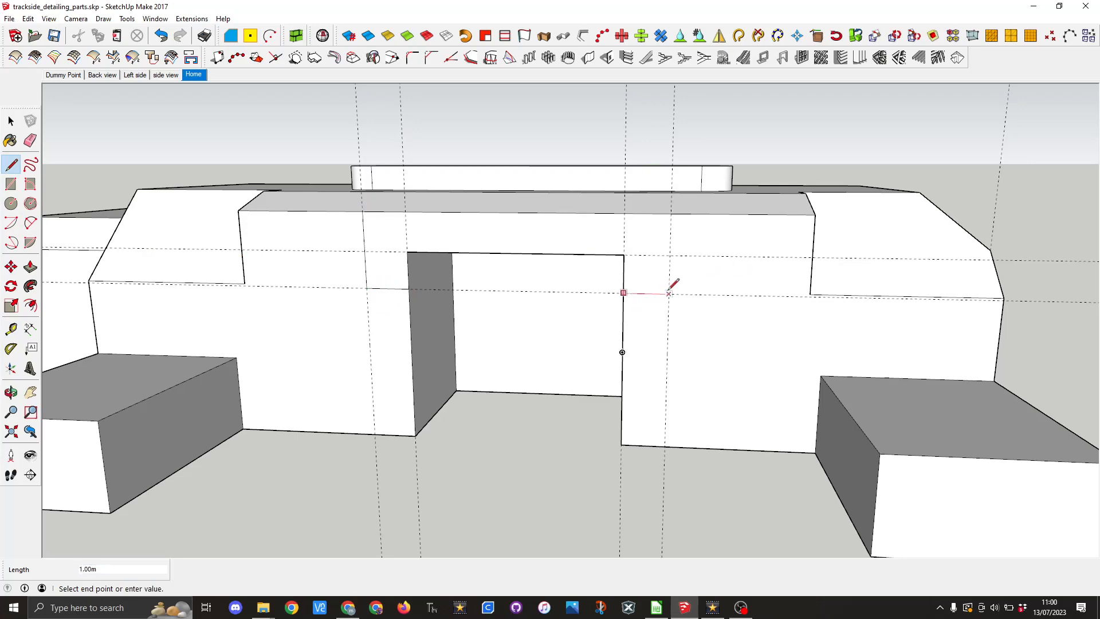
click(669, 294)
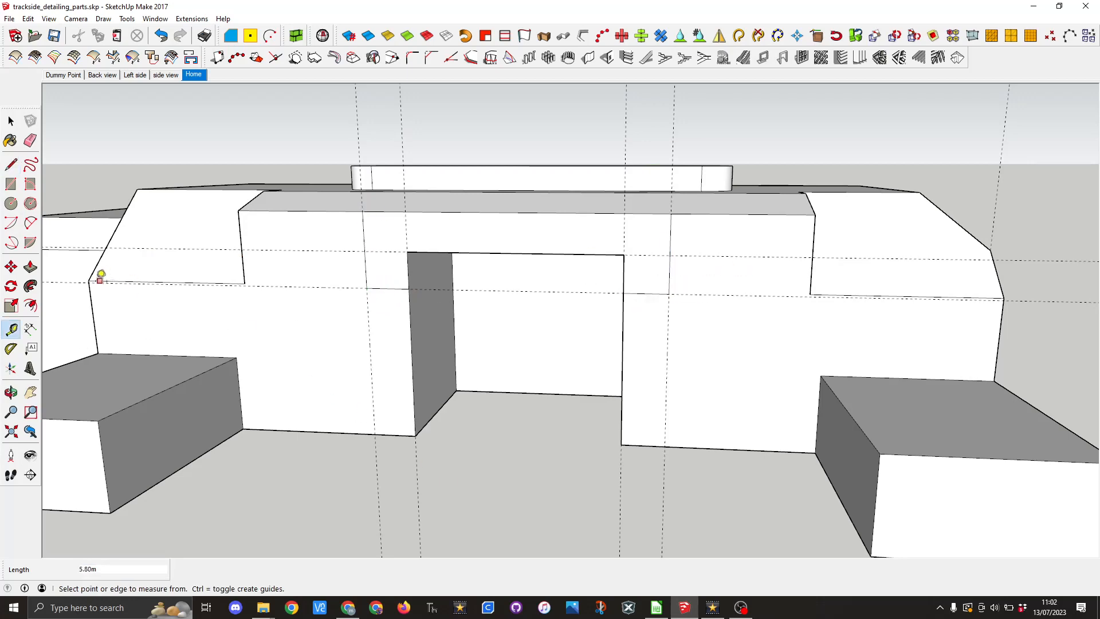
Step: Pull the inverted-U frame face outward from the long side by 5.88 m with Push/Pull
click(30, 267)
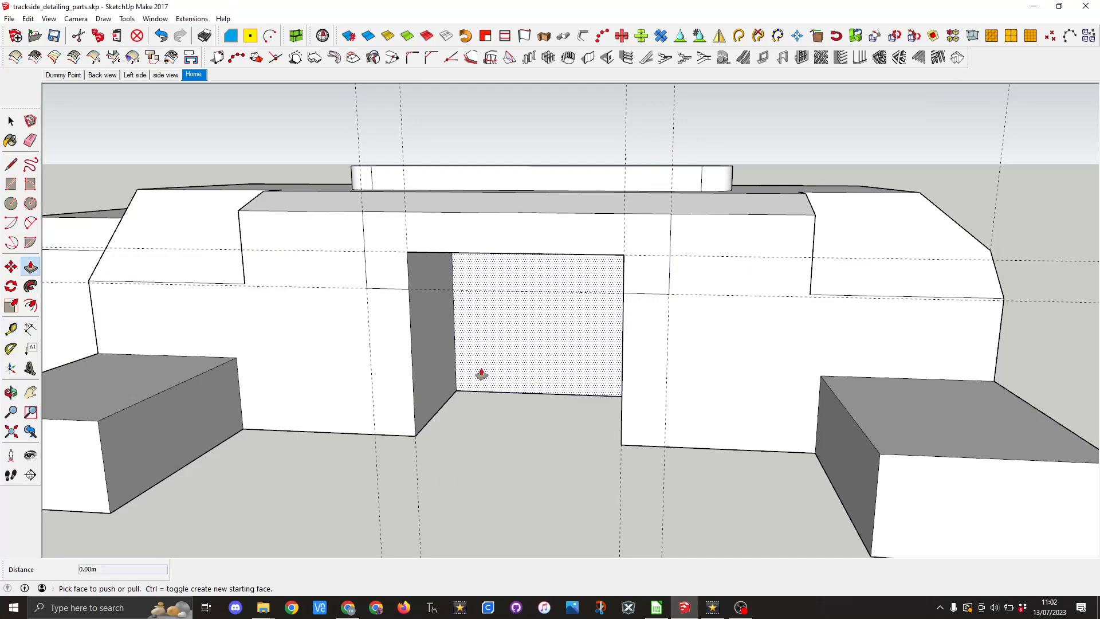
middle_drag(481, 373, 447, 359)
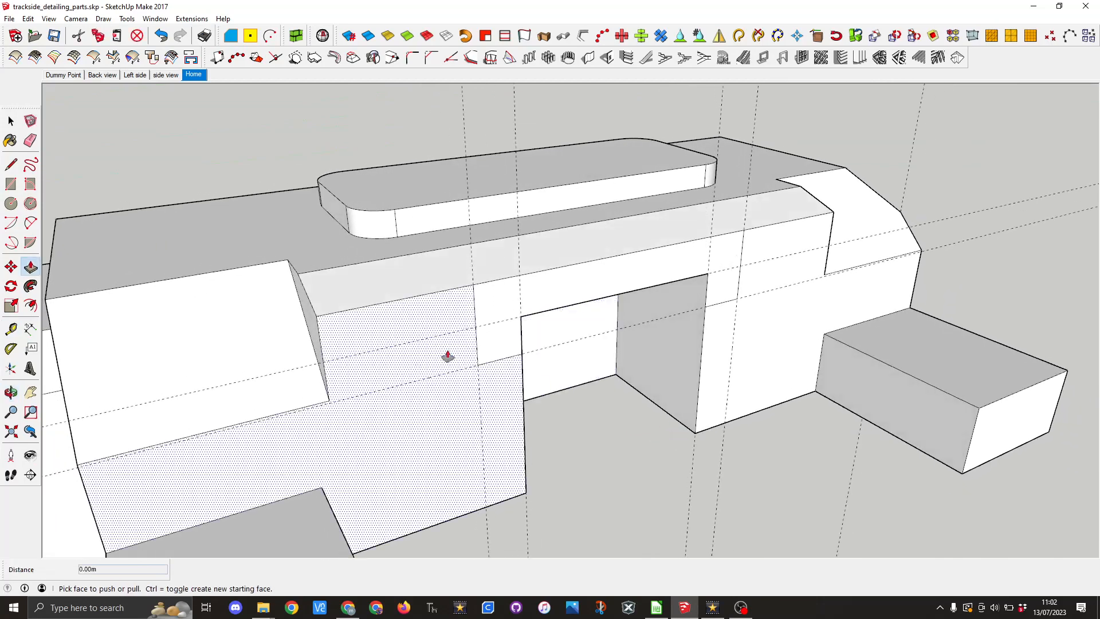
click(495, 312)
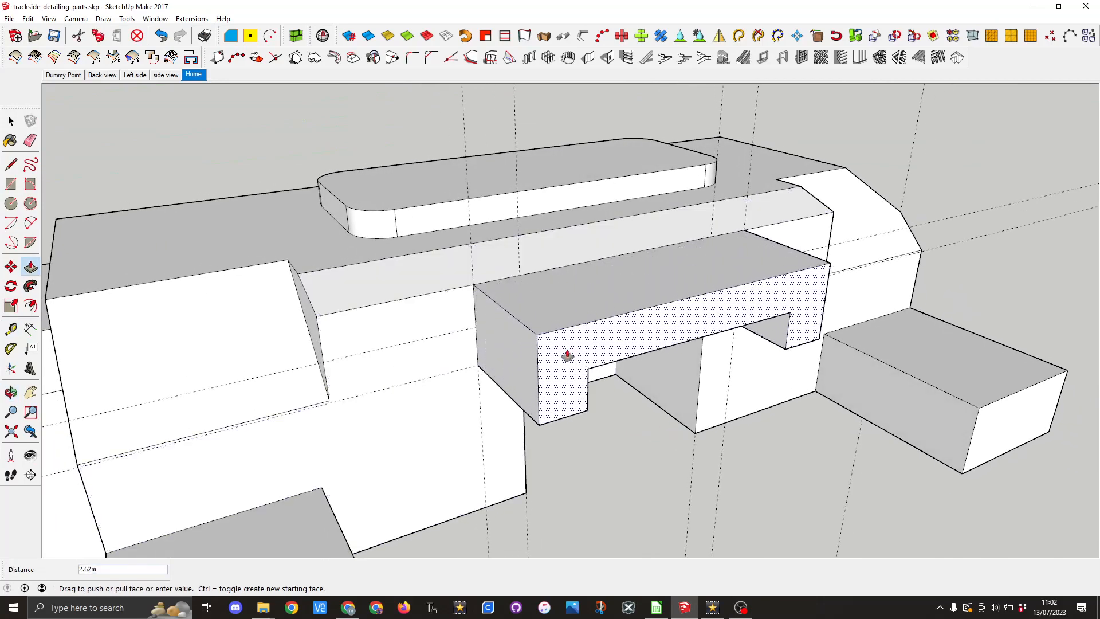
click(568, 361)
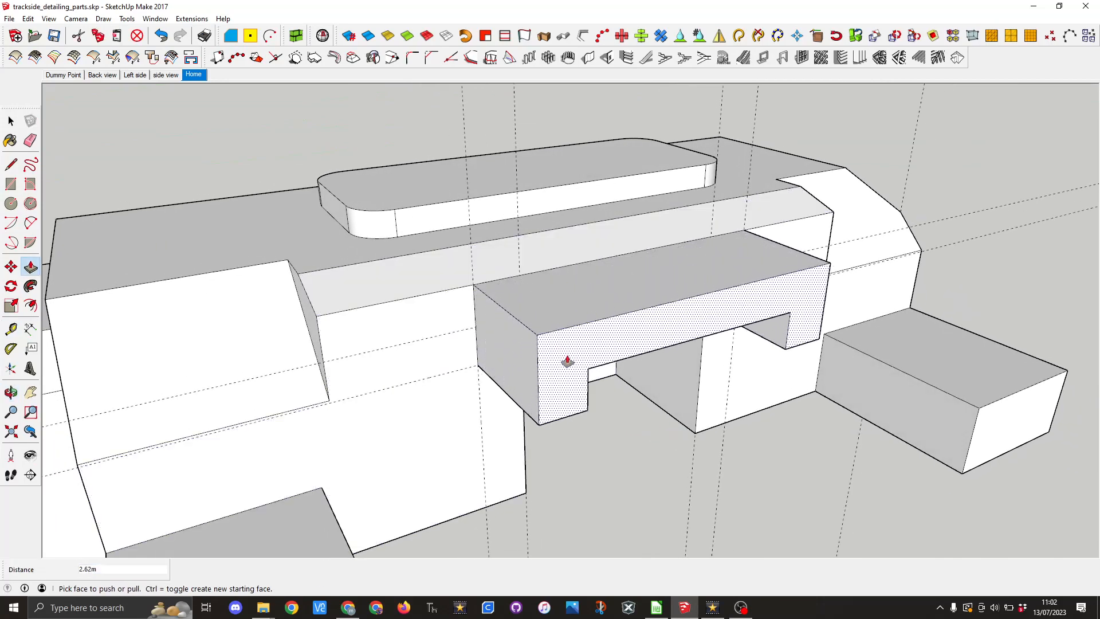
text(5.88)
key(Return)
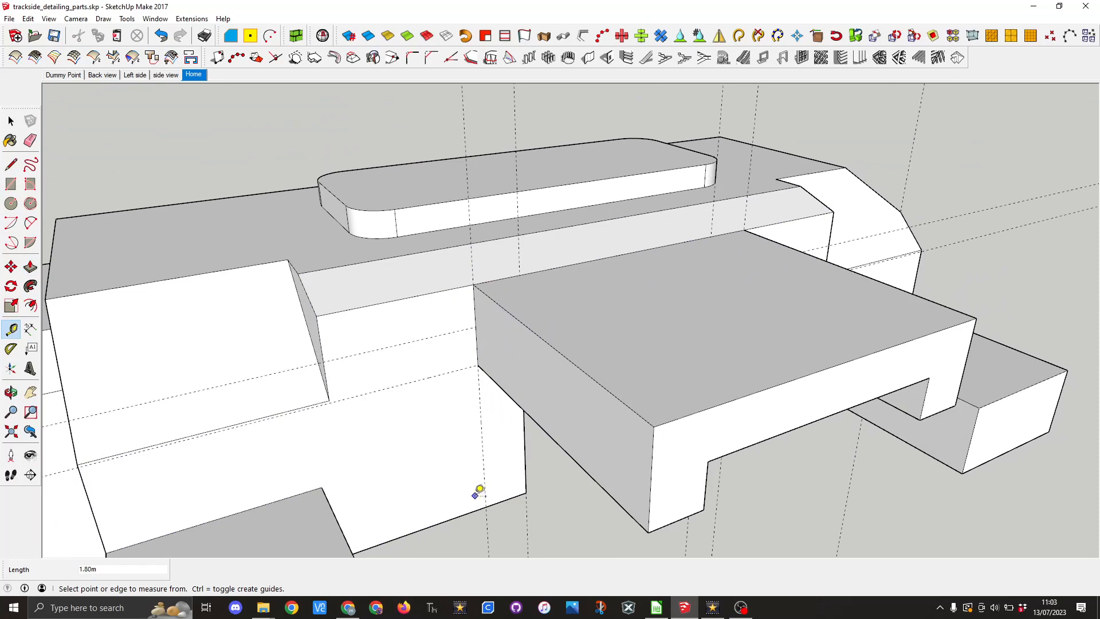
Step: Place a horizontal guide 1.8 m above the side's bottom edge and draw a triangular brace from it beneath the overhang's leg nearest the arched end
click(464, 514)
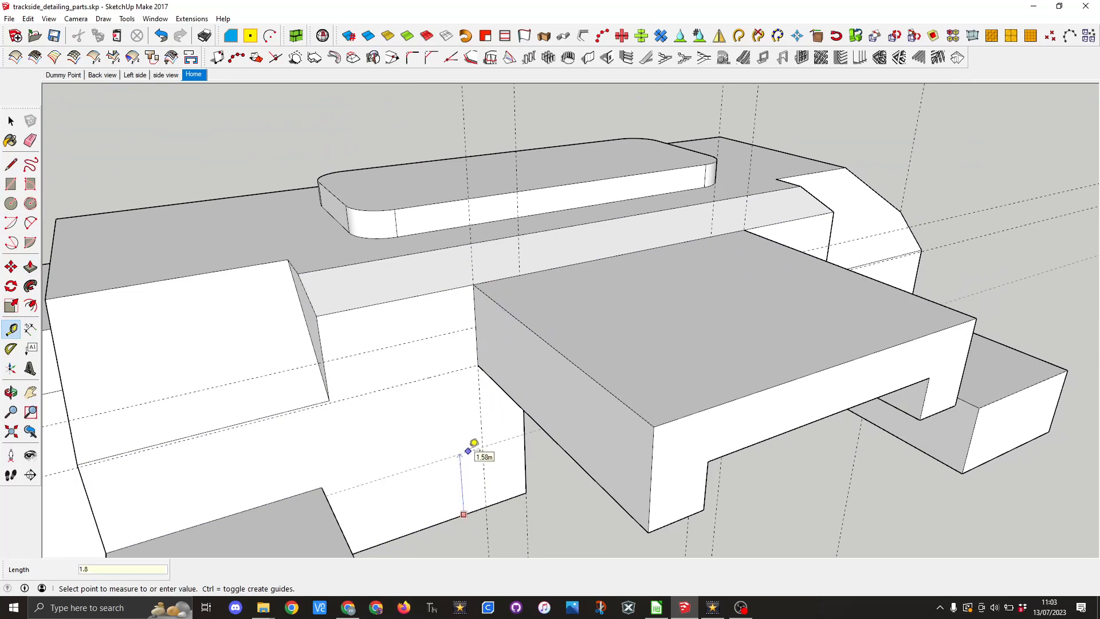
key(Return)
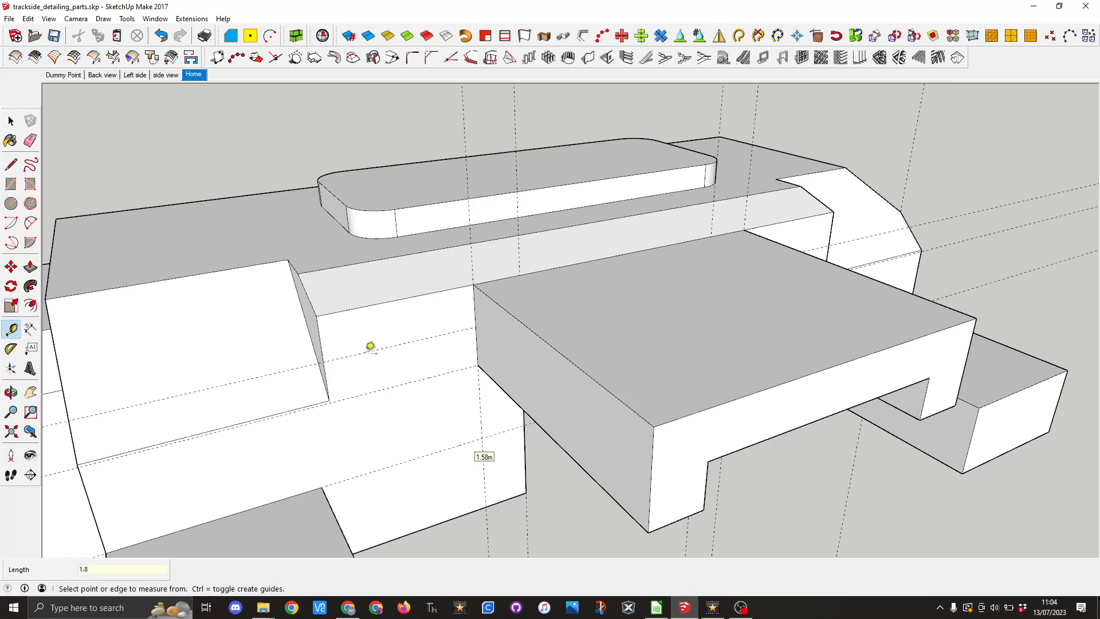
click(11, 165)
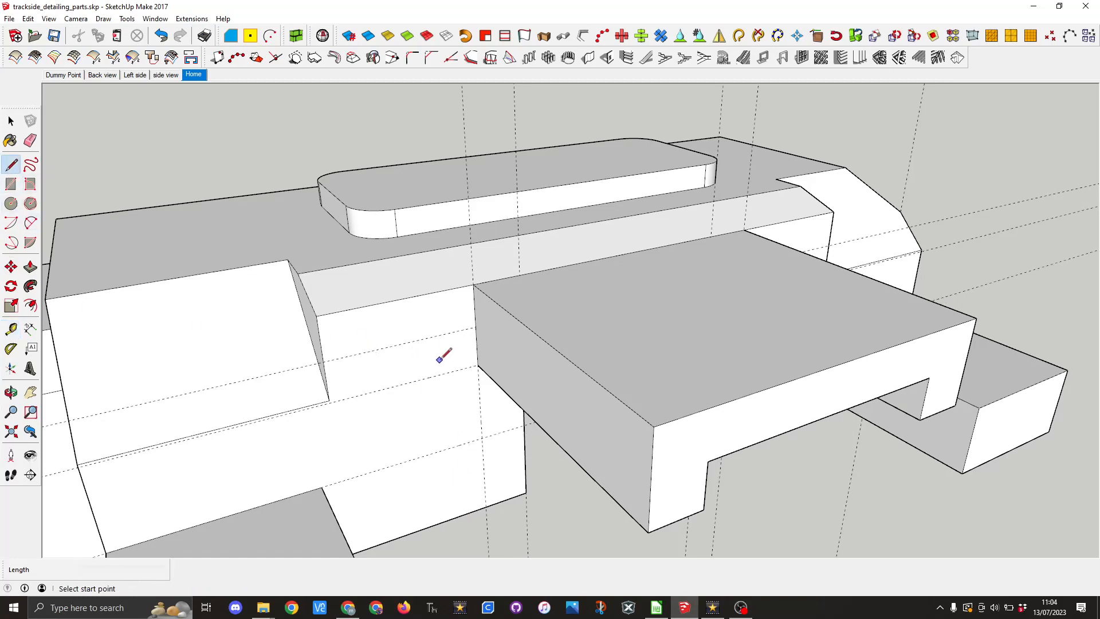
click(474, 365)
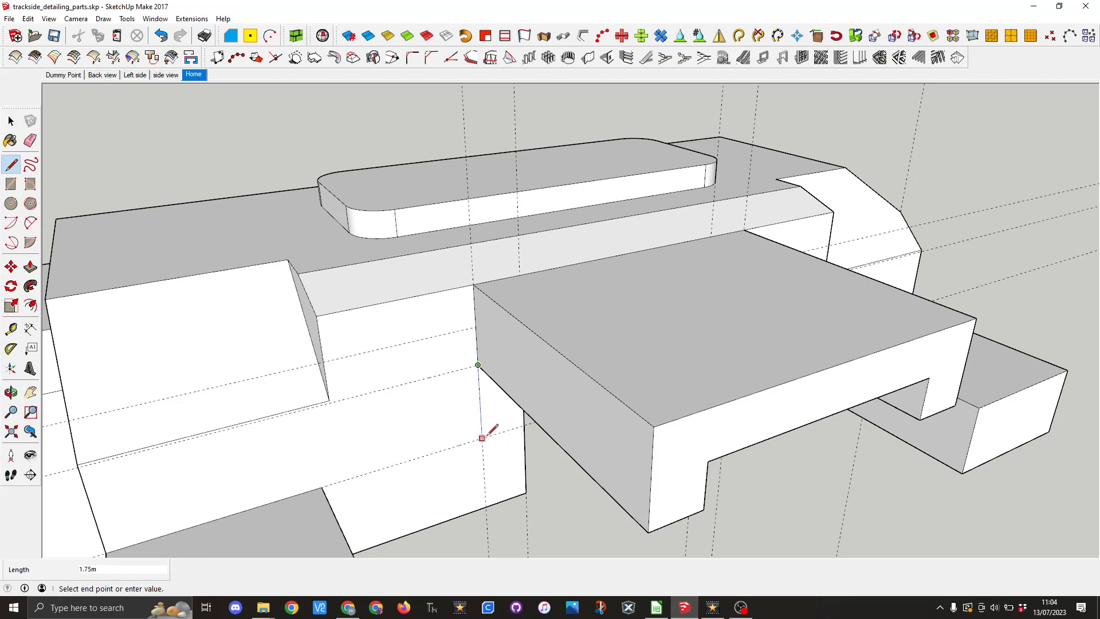
click(649, 530)
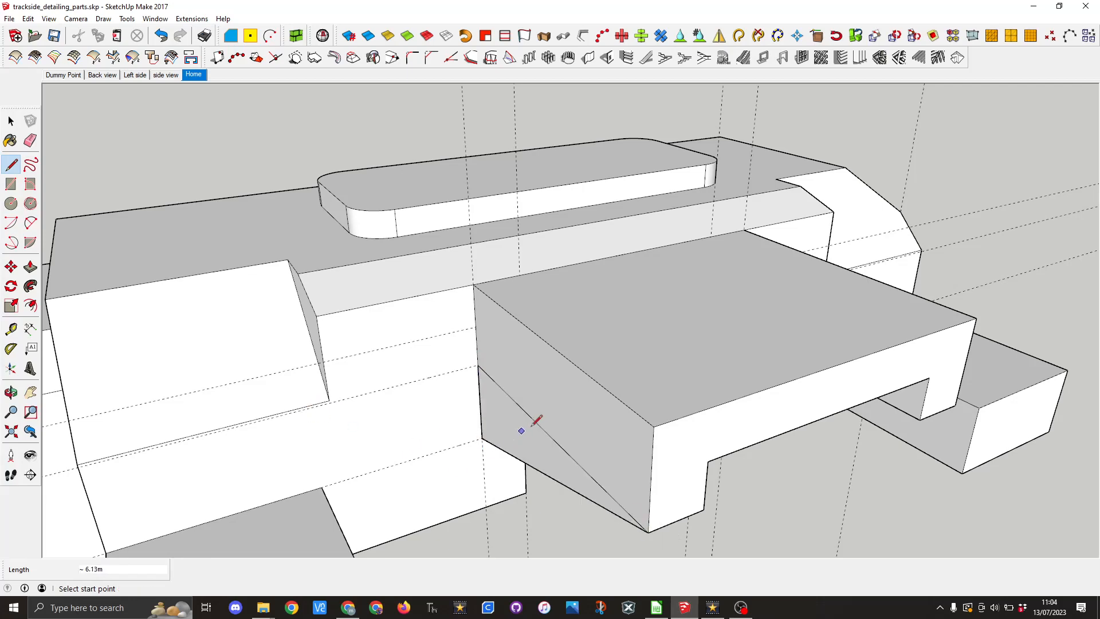
Step: Extrude the triangular brace nearest the arched end by 1 m to match the width of the overhang's leg
middle_drag(537, 421, 514, 238)
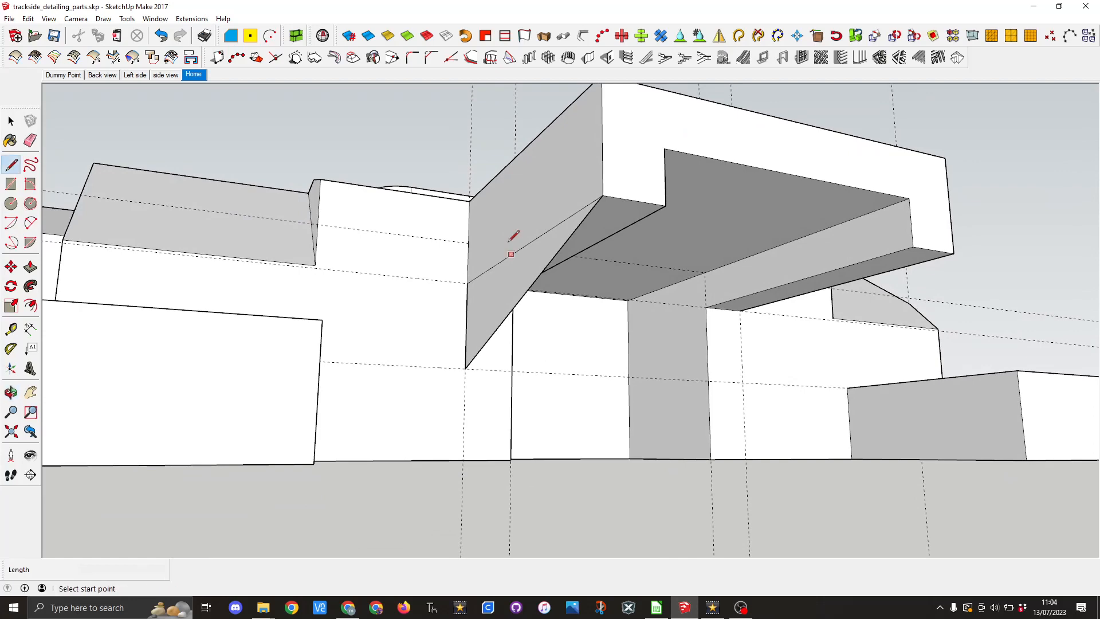
click(29, 268)
drag(523, 263, 665, 205)
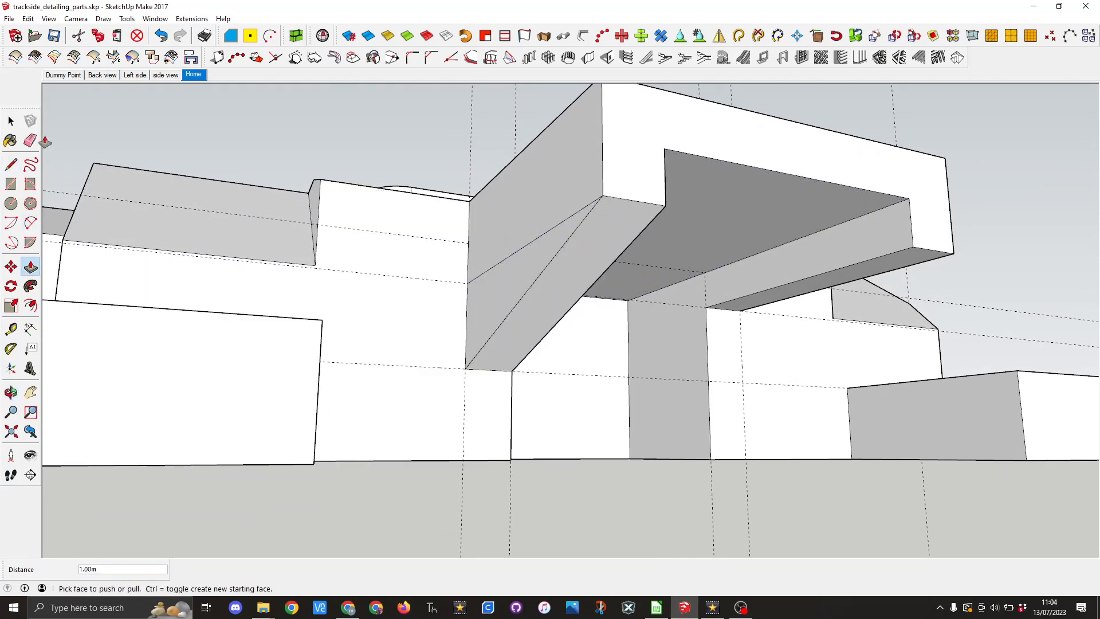
Step: Draw a matching triangular brace under the overhang's other leg and extrude it 1 m to the leg's inner side
click(11, 165)
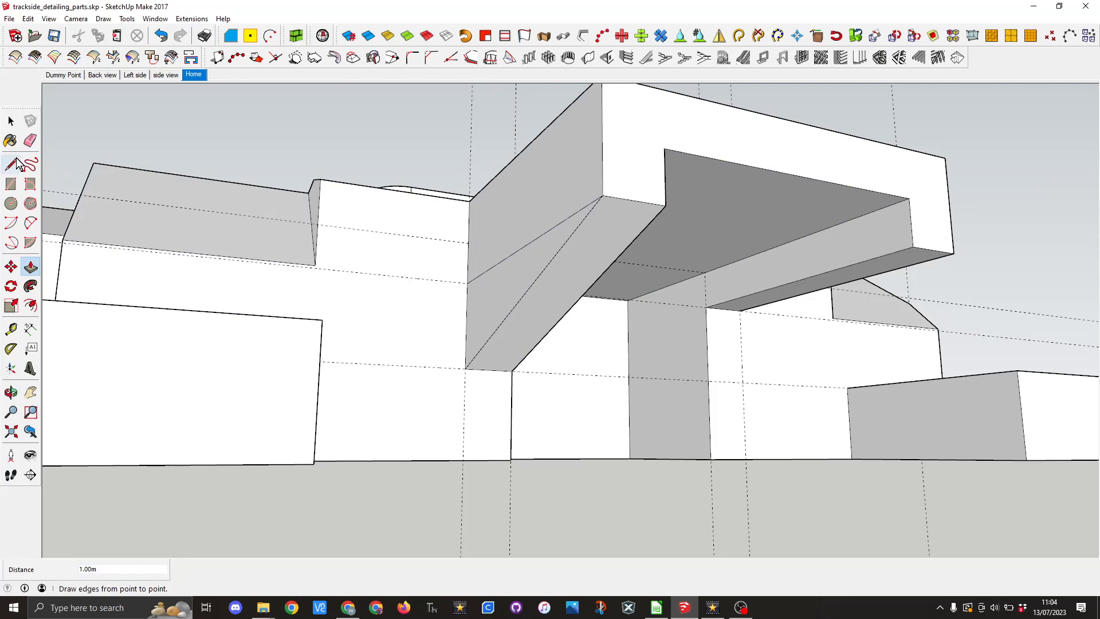
click(740, 310)
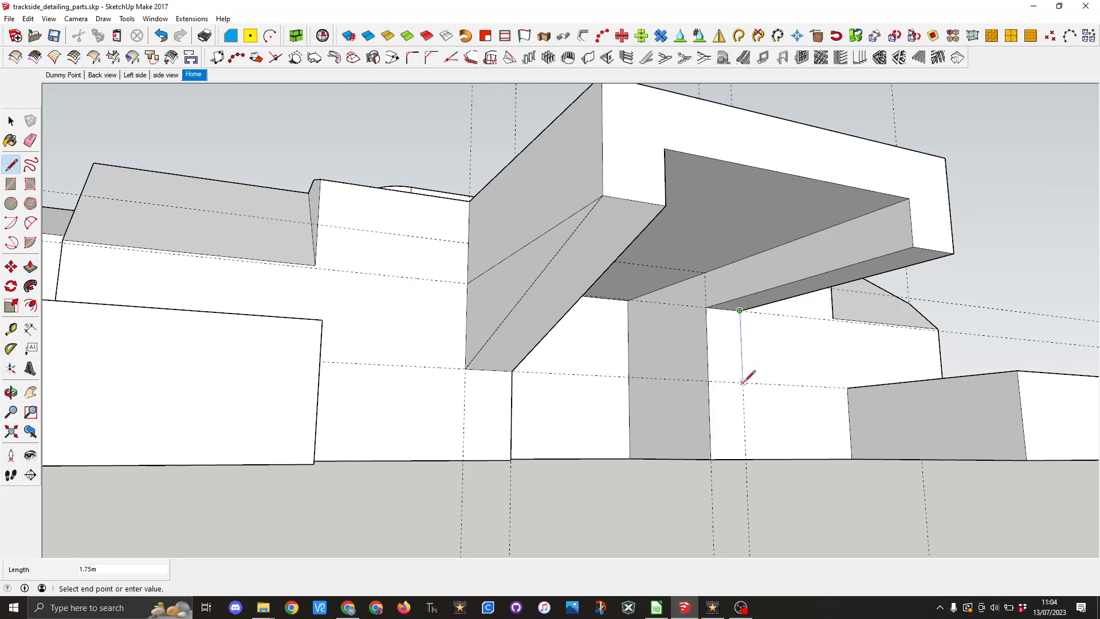
click(953, 251)
click(35, 268)
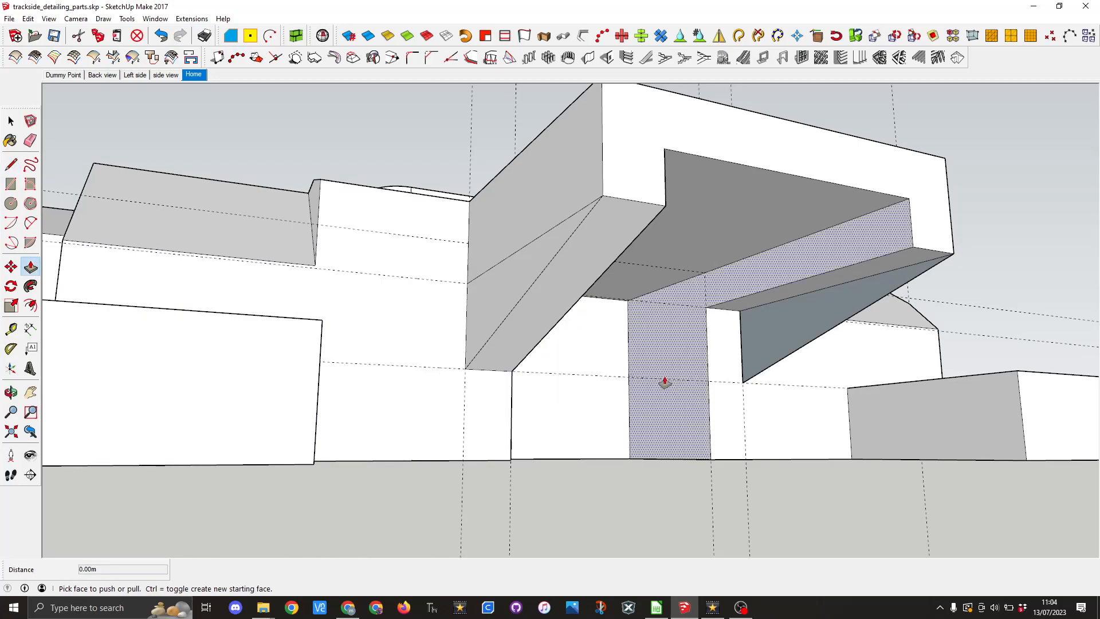
middle_drag(998, 347, 710, 373)
click(688, 341)
text(1)
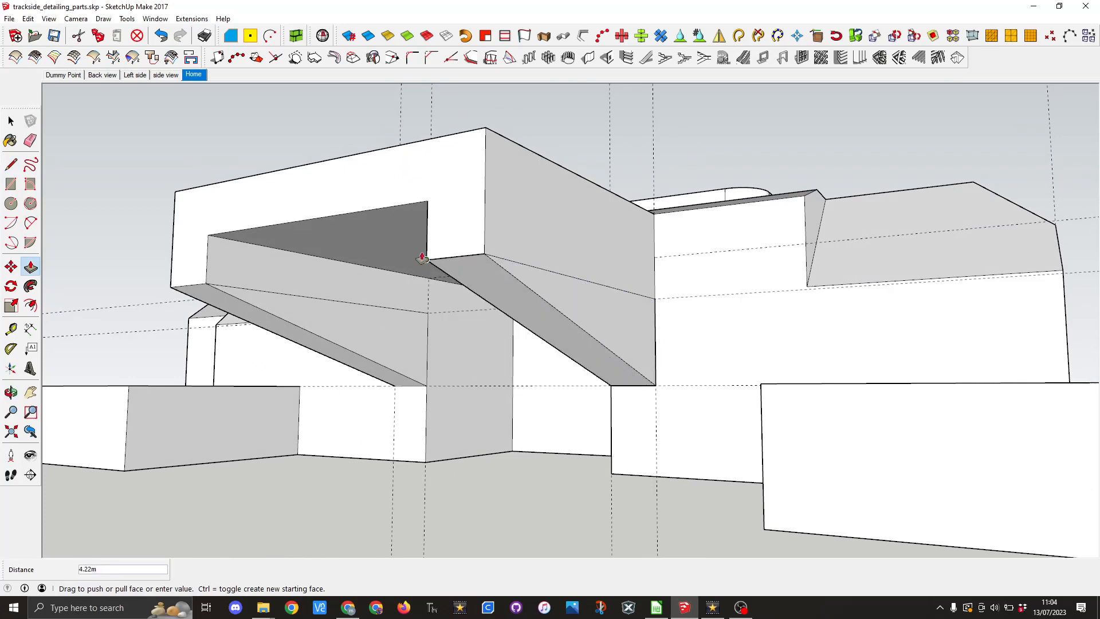
key(Return)
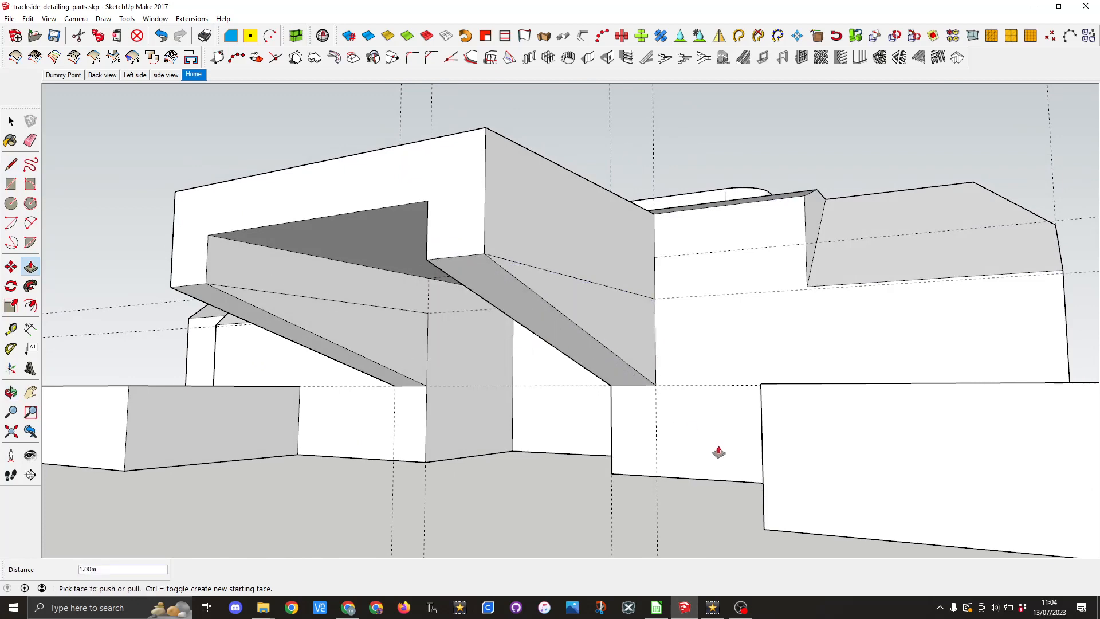
Step: Erase the leftover seam edges where the braces join the overhang's inner and outer sides and the recess wall
middle_drag(658, 388, 636, 312)
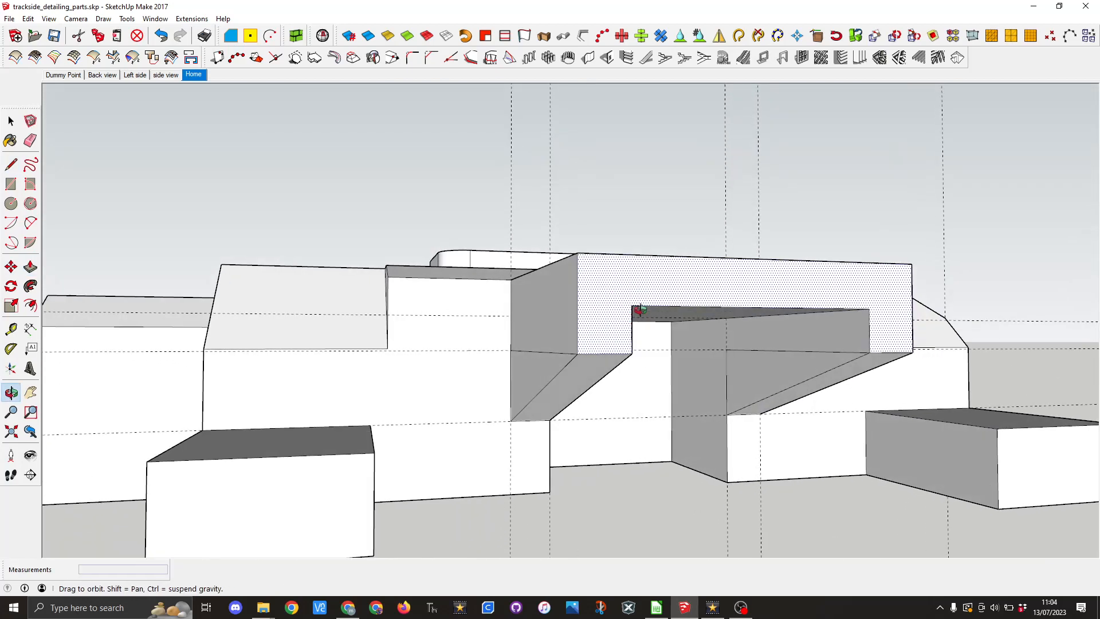
click(31, 140)
click(532, 351)
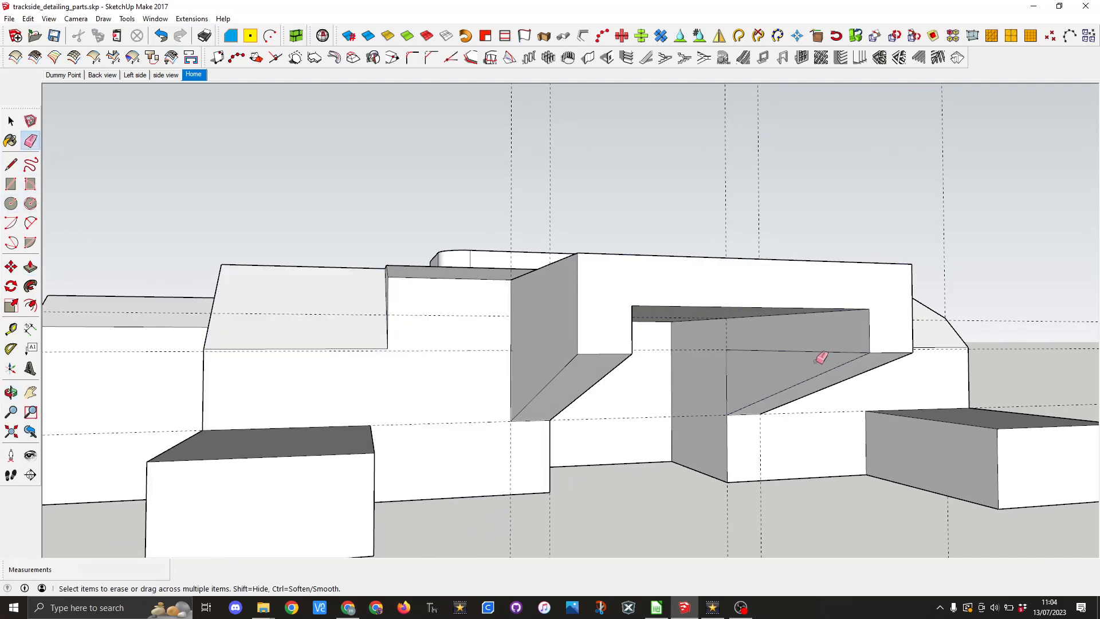
click(815, 351)
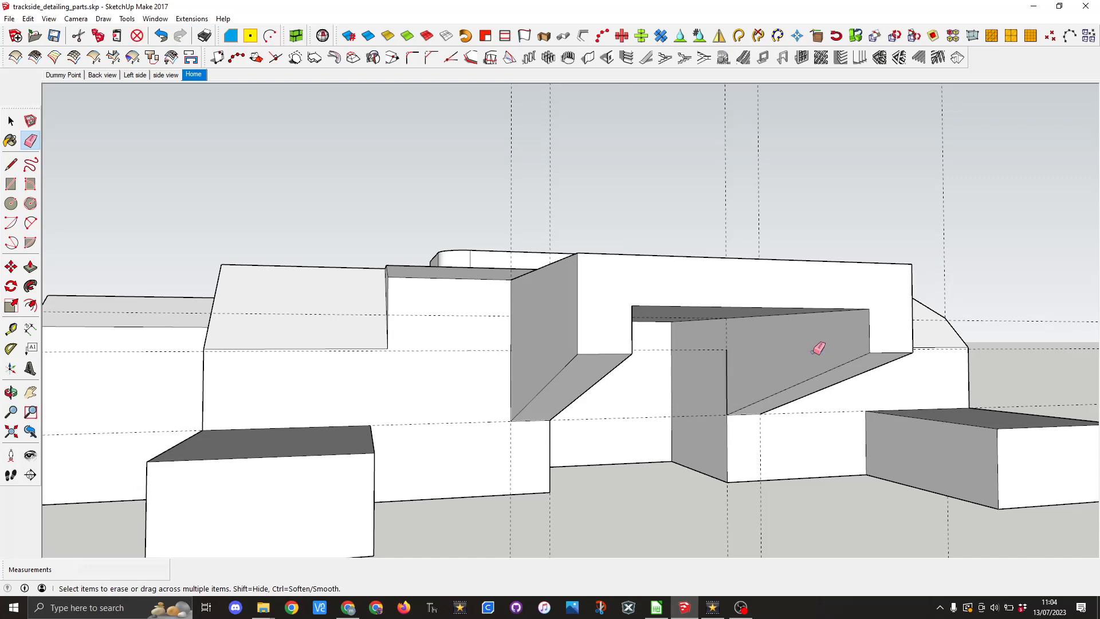
click(727, 371)
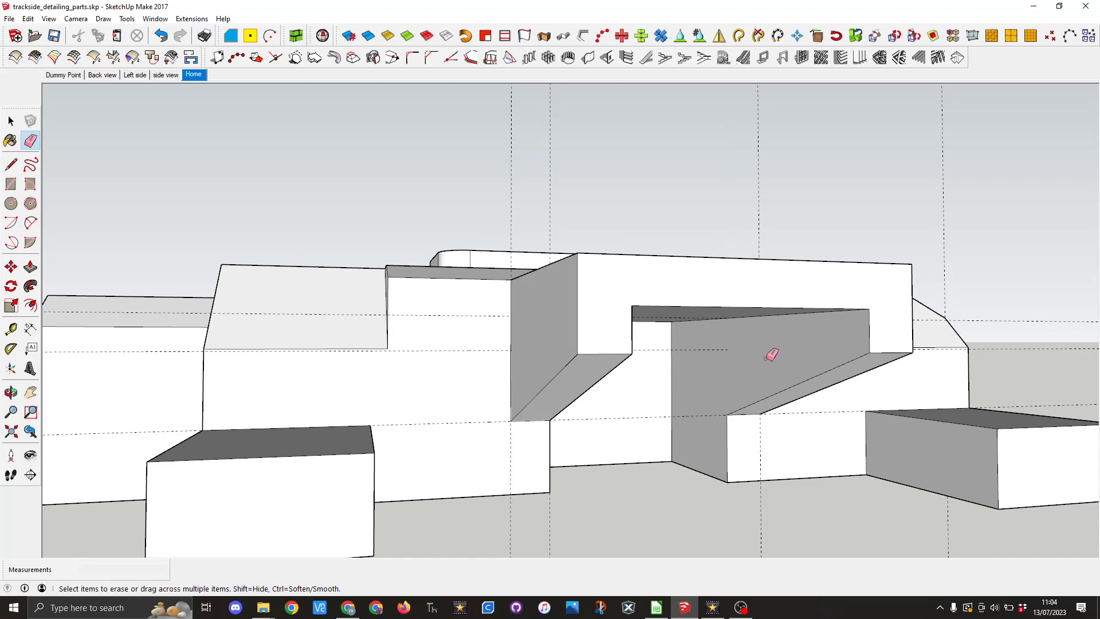
middle_drag(769, 356, 507, 350)
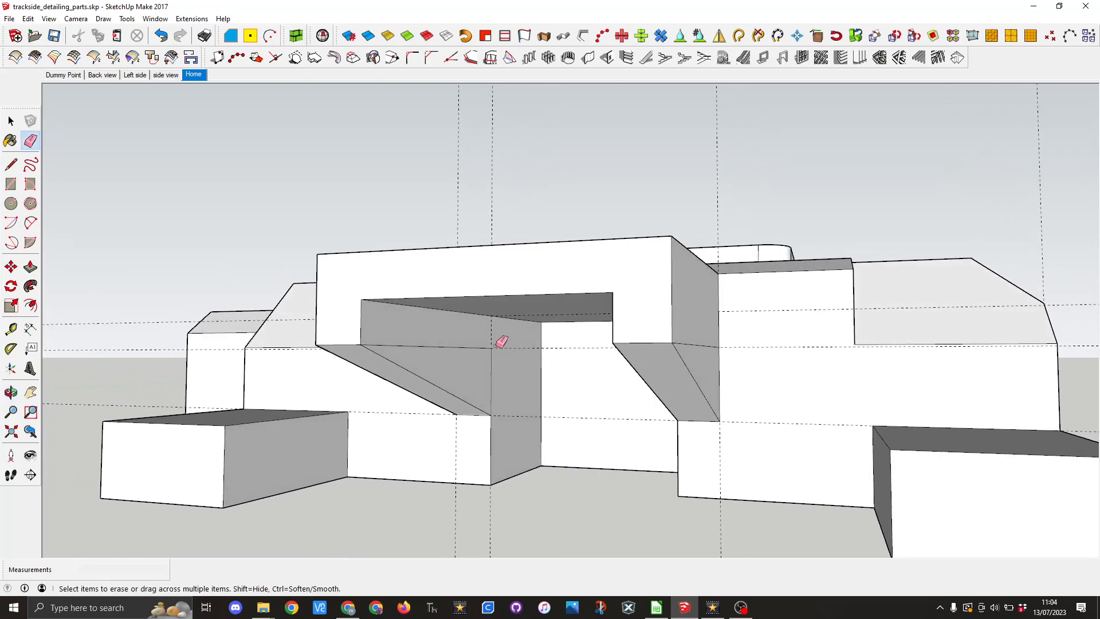
click(490, 348)
click(711, 347)
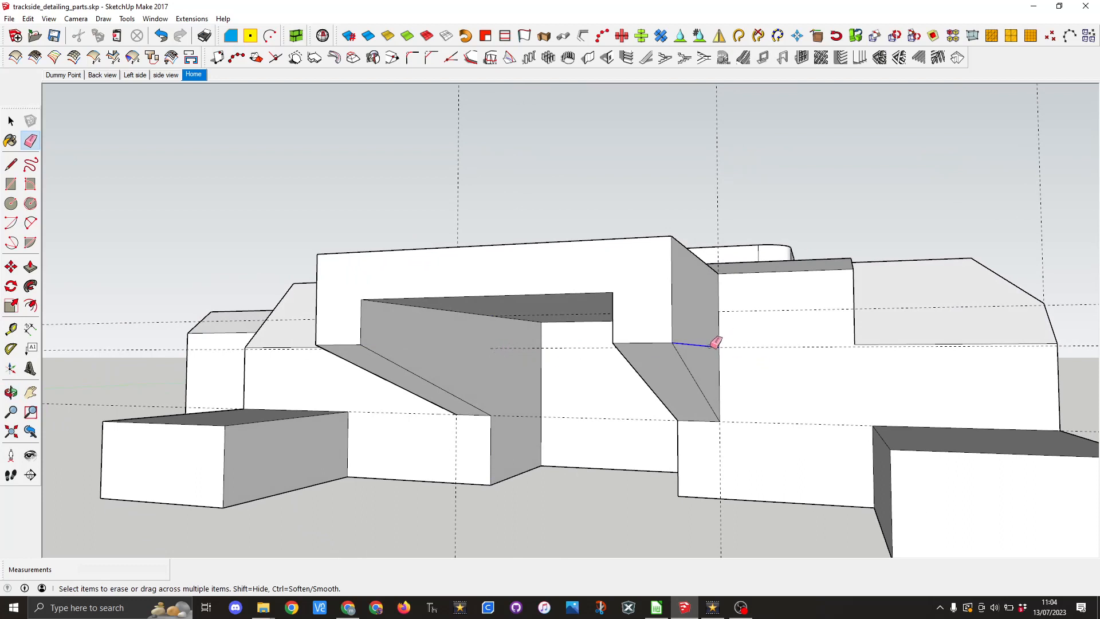
Step: Erase the remaining vertical and horizontal guides around the overhang and view the whole part from the arched end
click(459, 199)
click(718, 200)
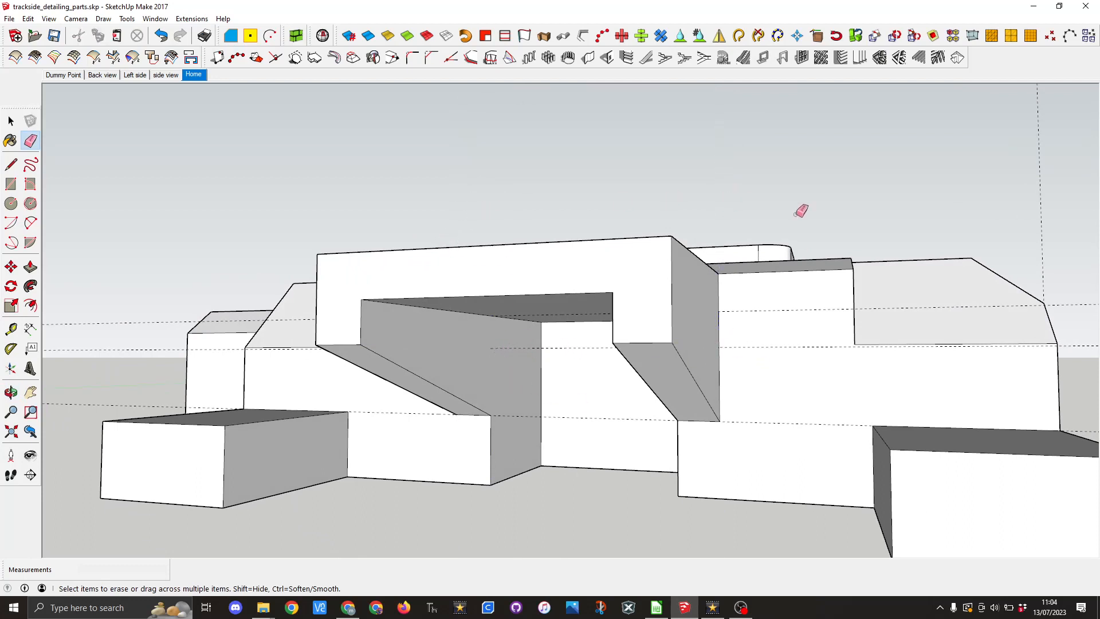
click(1042, 234)
click(1081, 306)
scroll(601, 414, down, 3)
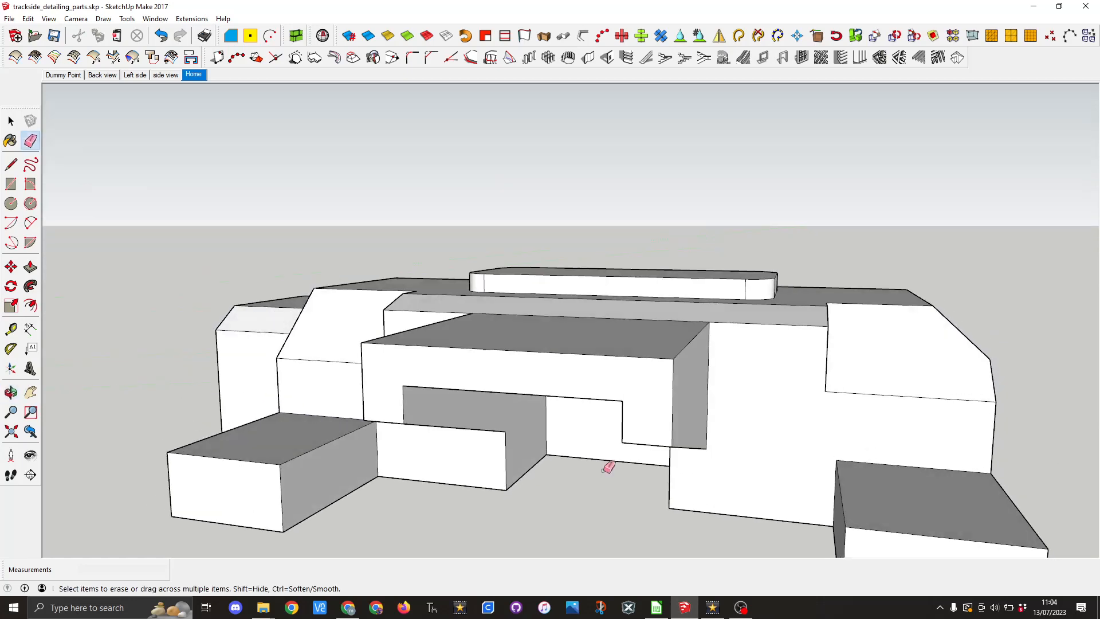
scroll(625, 459, down, 5)
mouse_move(643, 508)
middle_down()
mouse_move(960, 518)
mouse_move(960, 509)
middle_up()
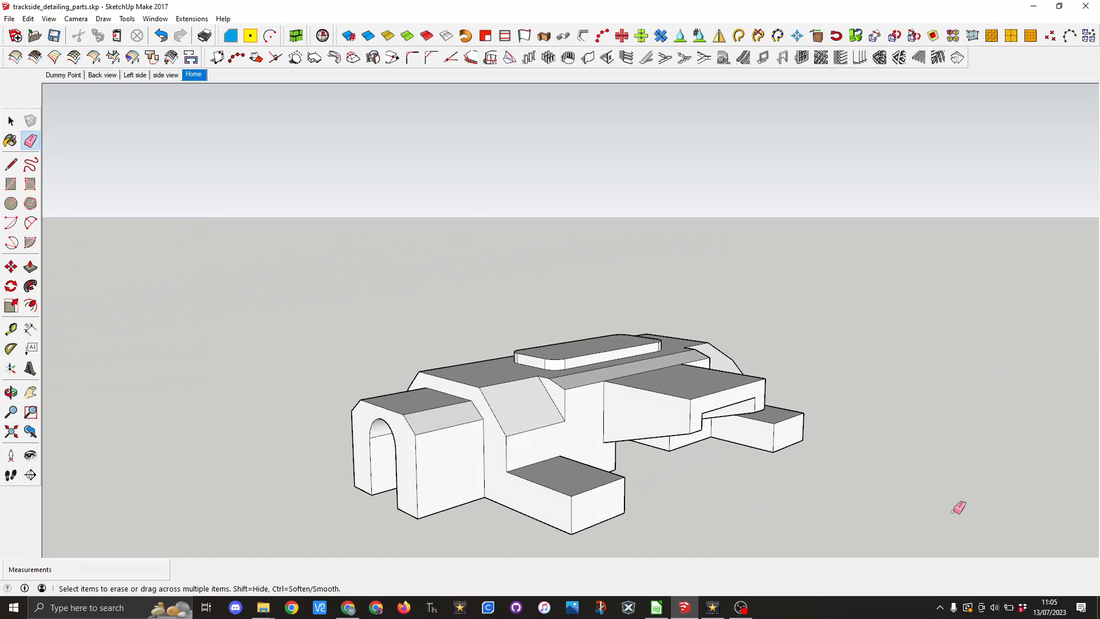